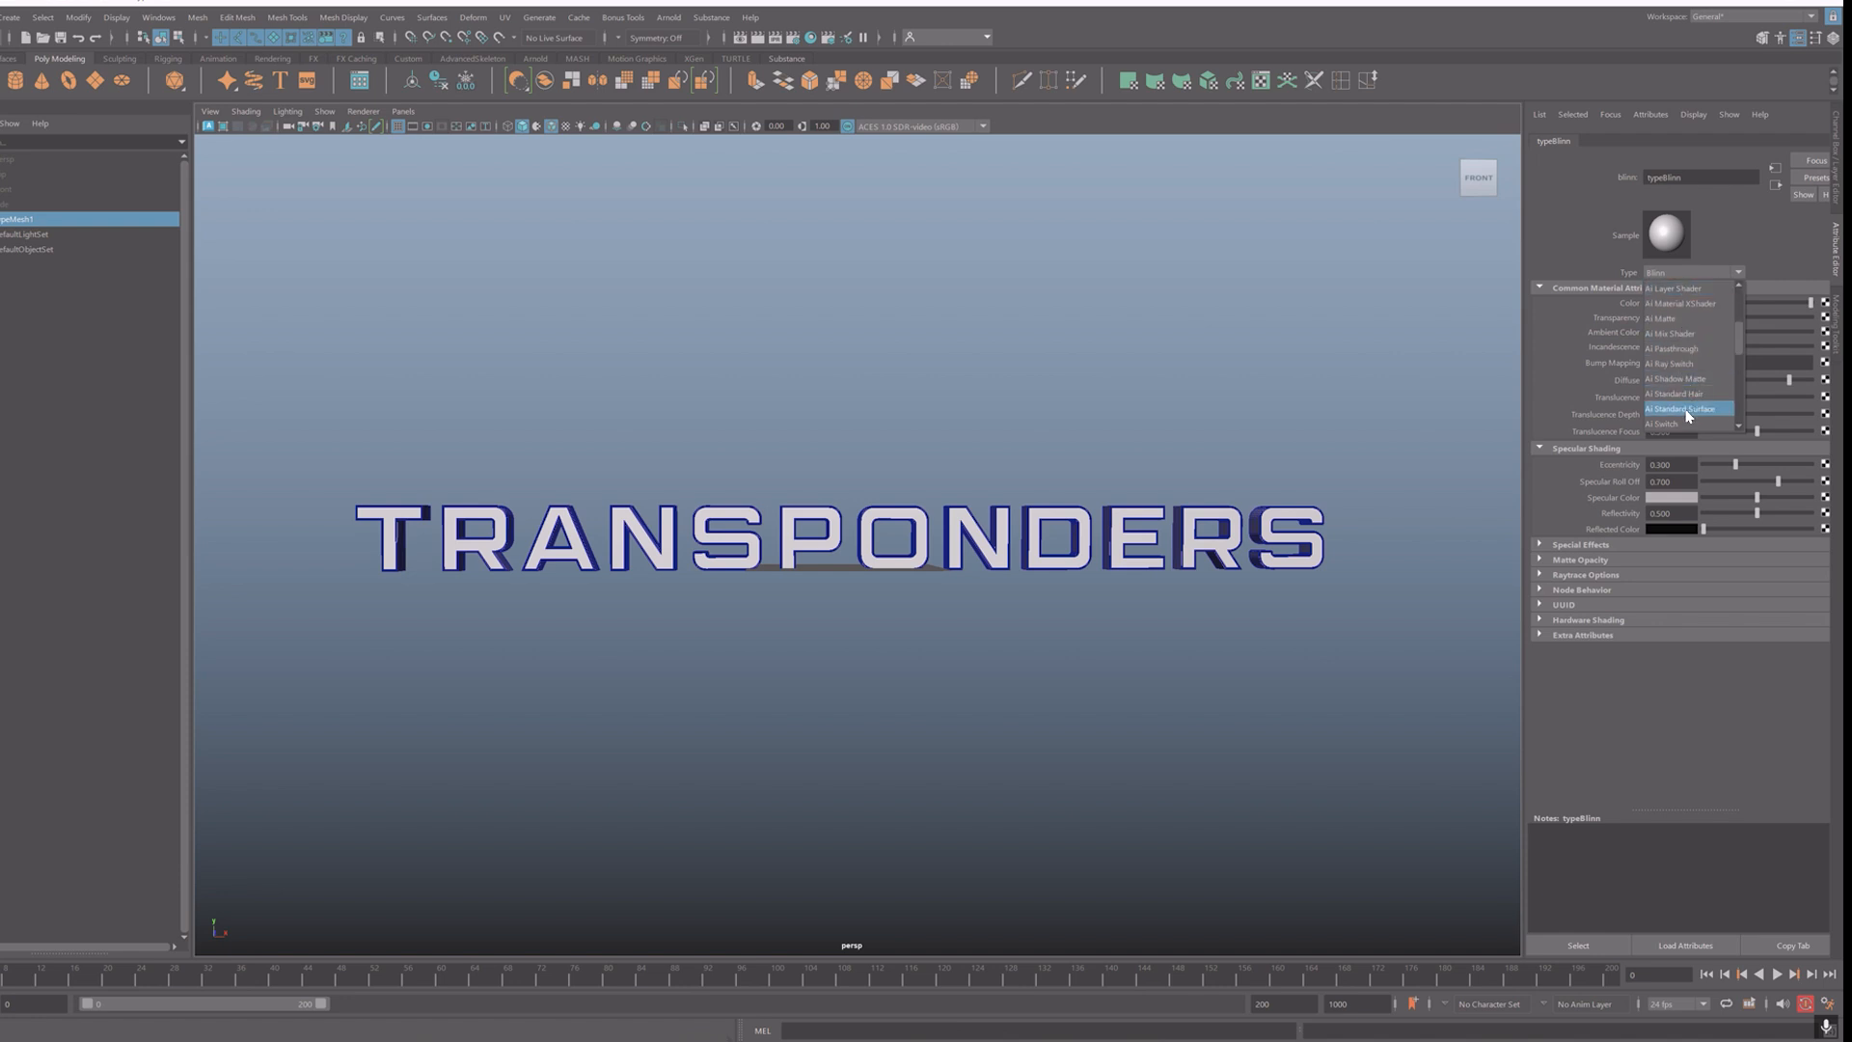
Step: Change the text material to Ai Standard Surface and map its base color to a file texture using the Metal image
click(1687, 410)
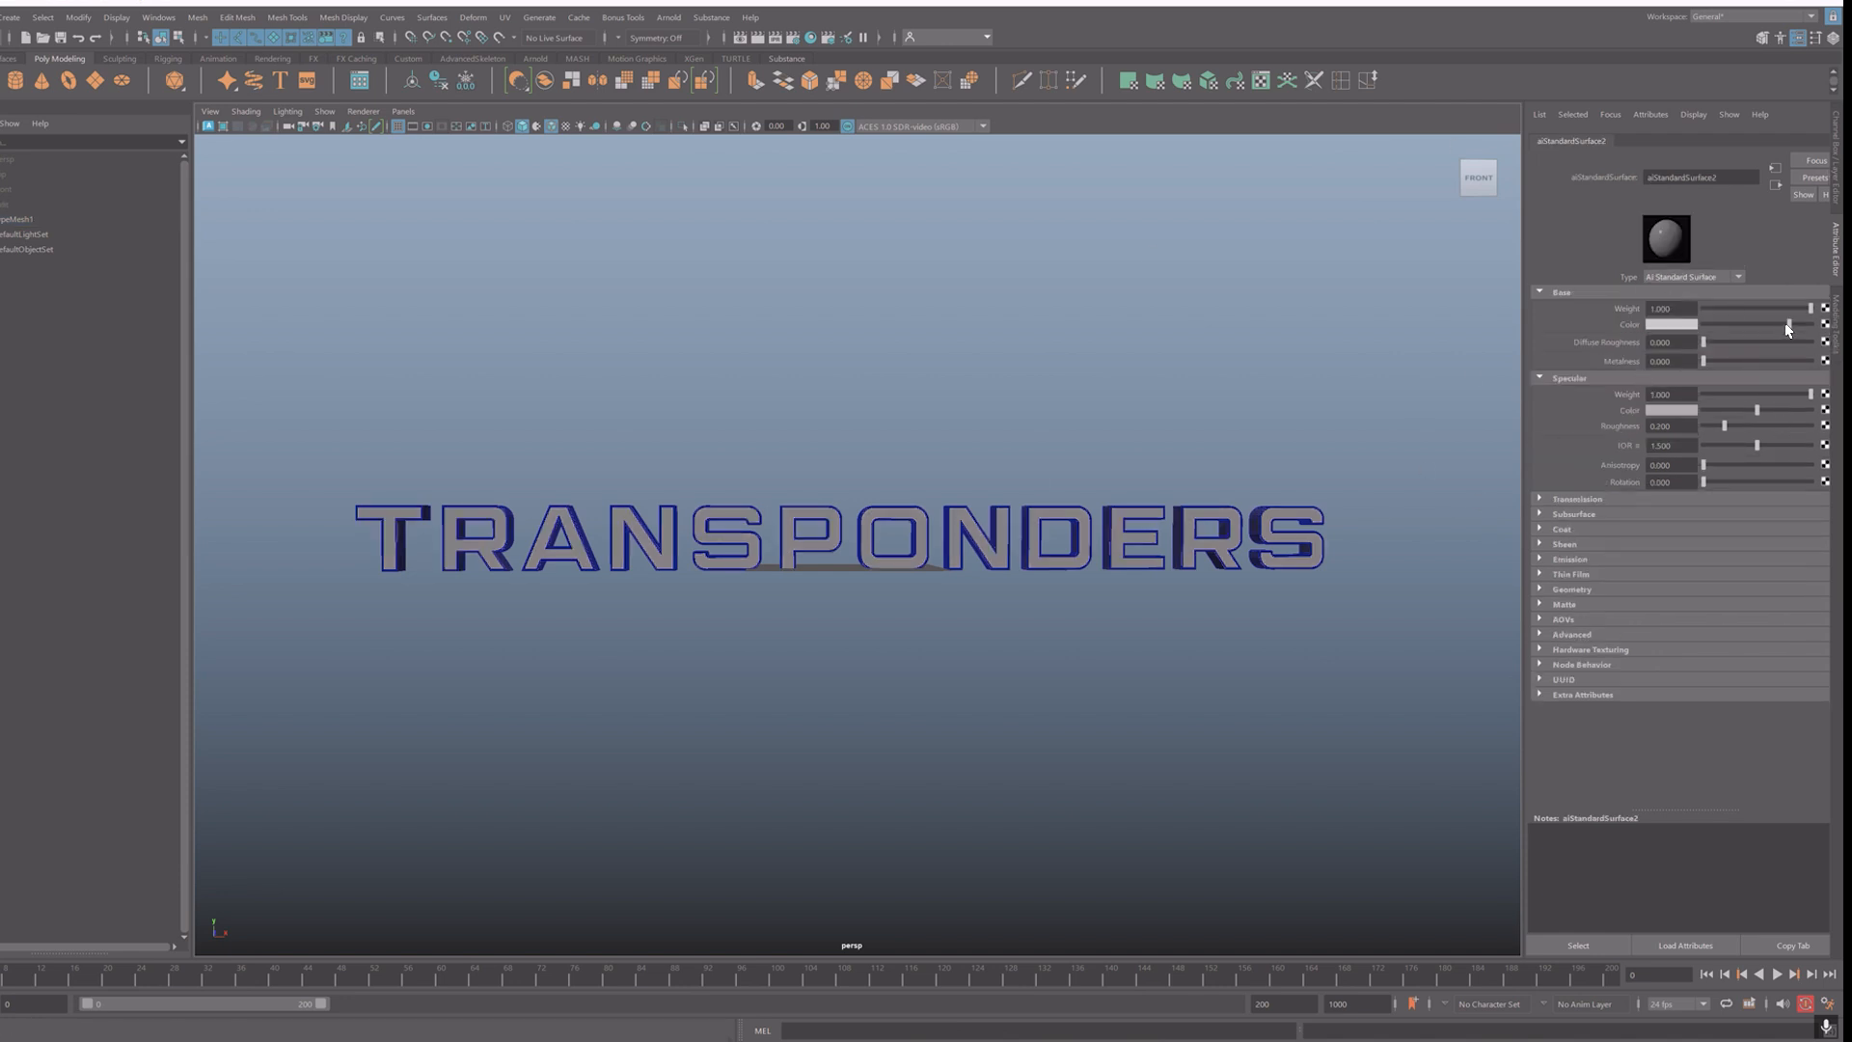
drag(1787, 324, 1823, 326)
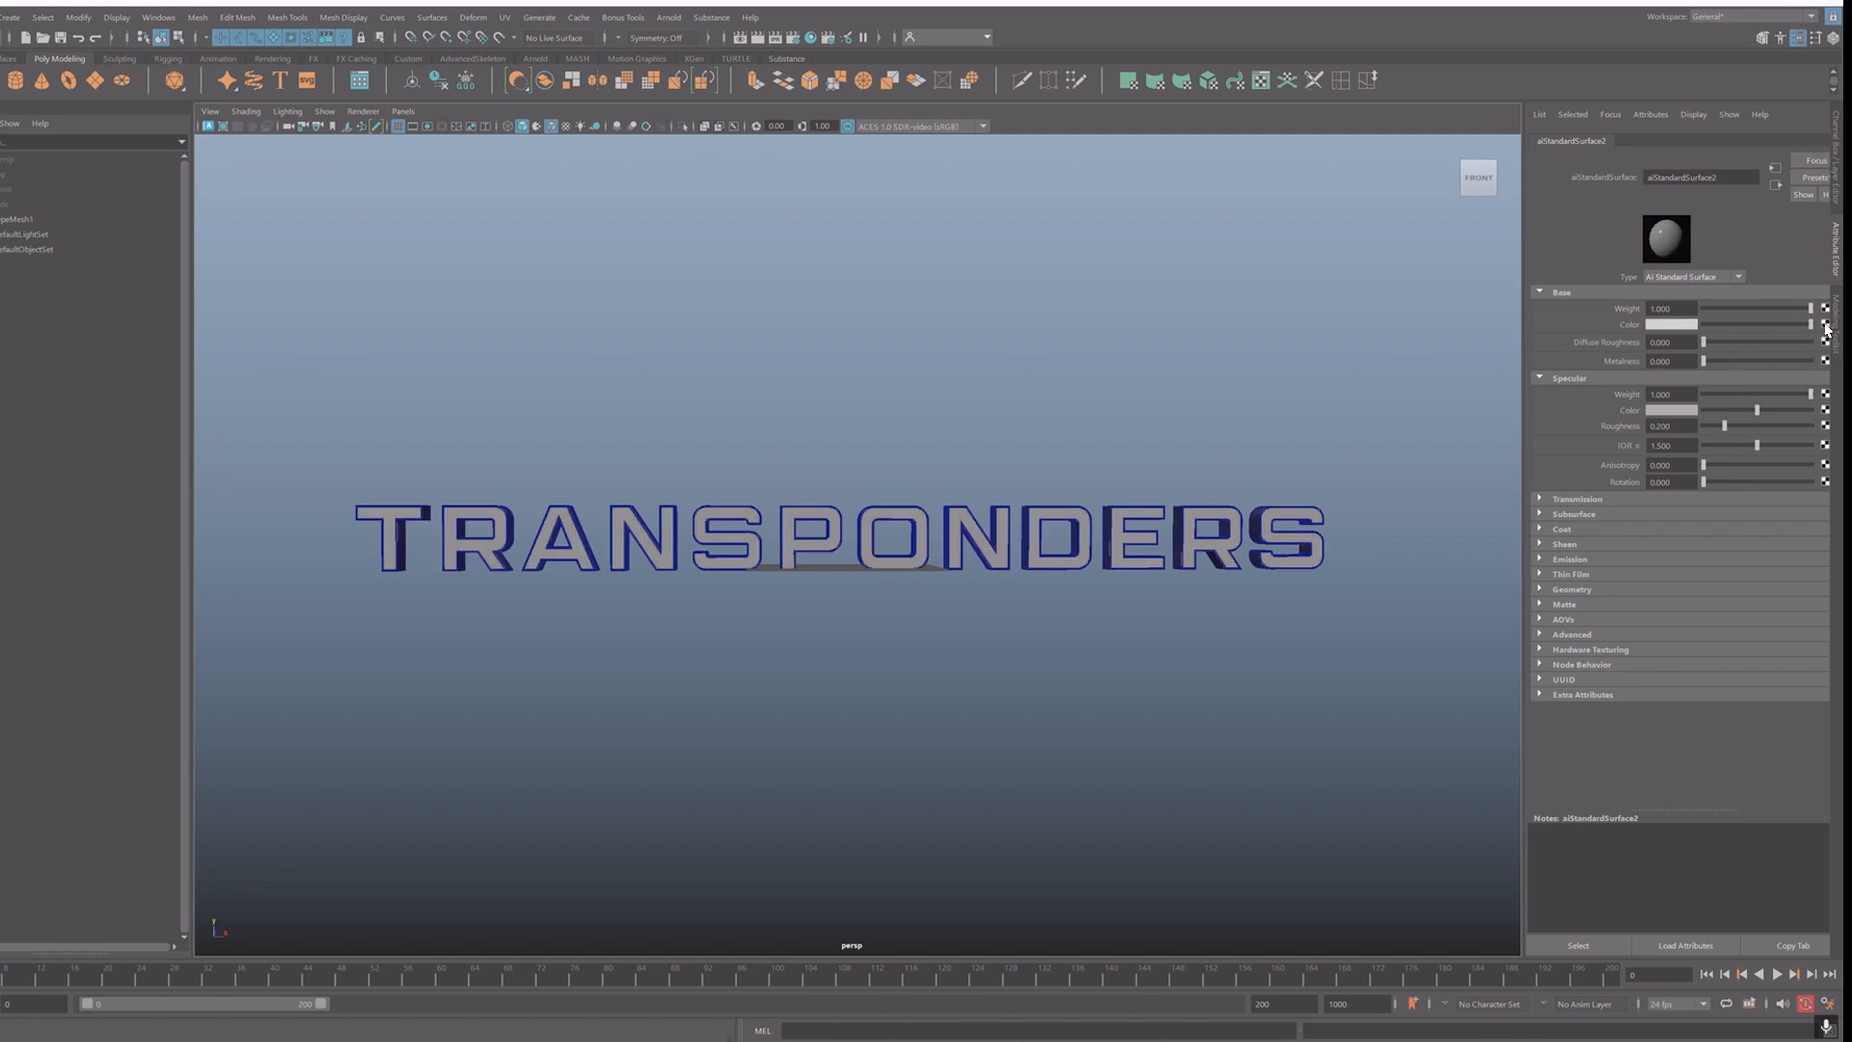
click(1825, 325)
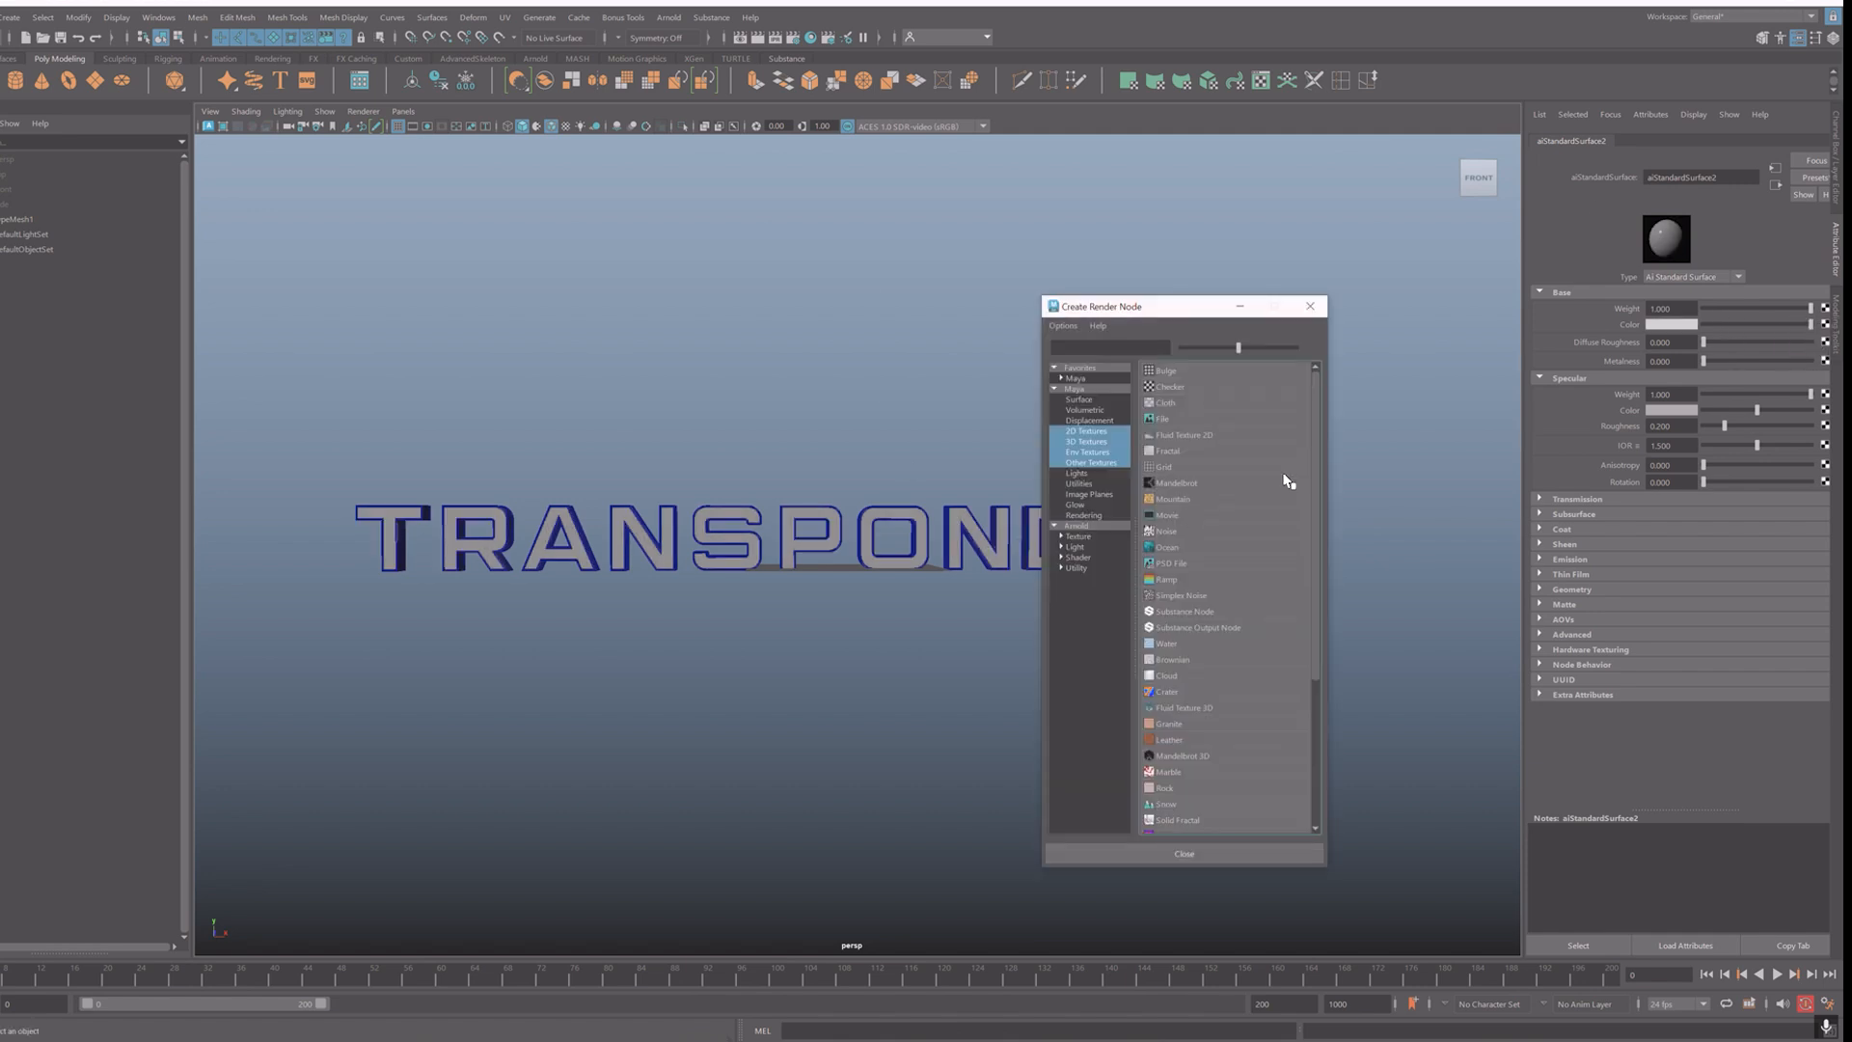
click(1163, 421)
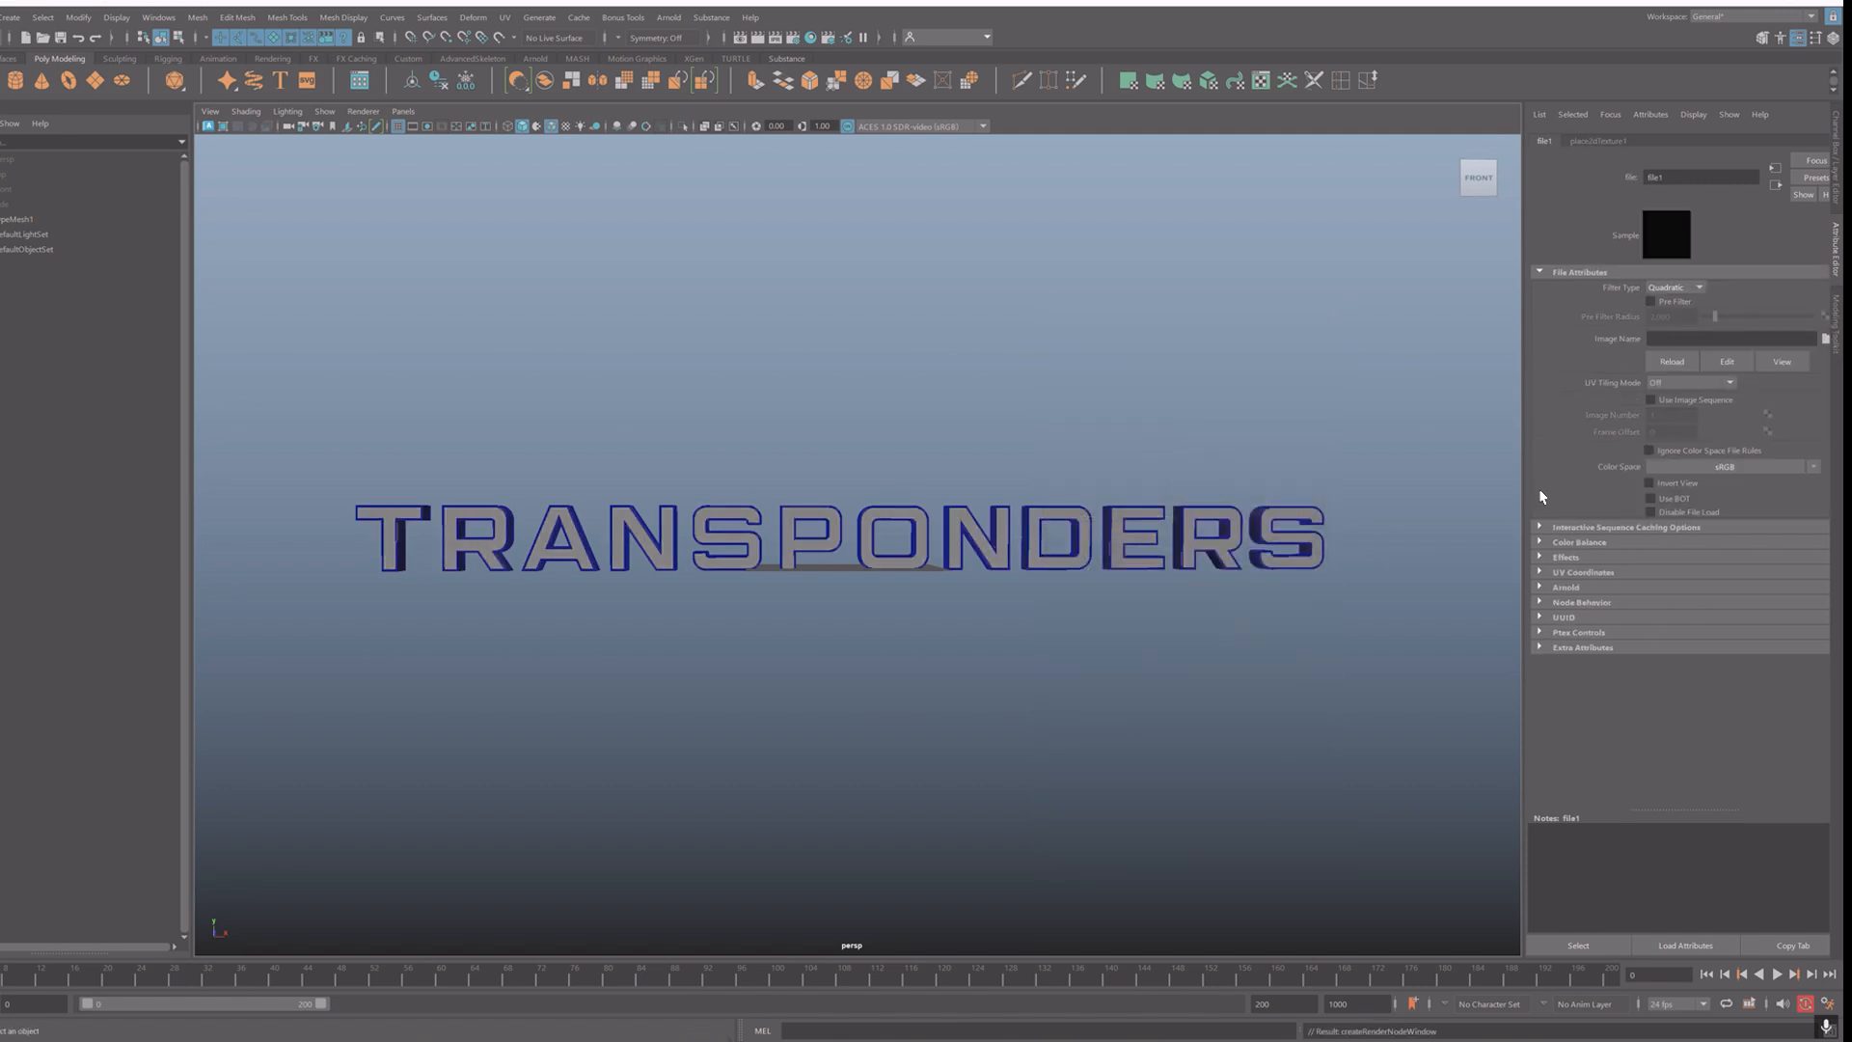
click(1825, 340)
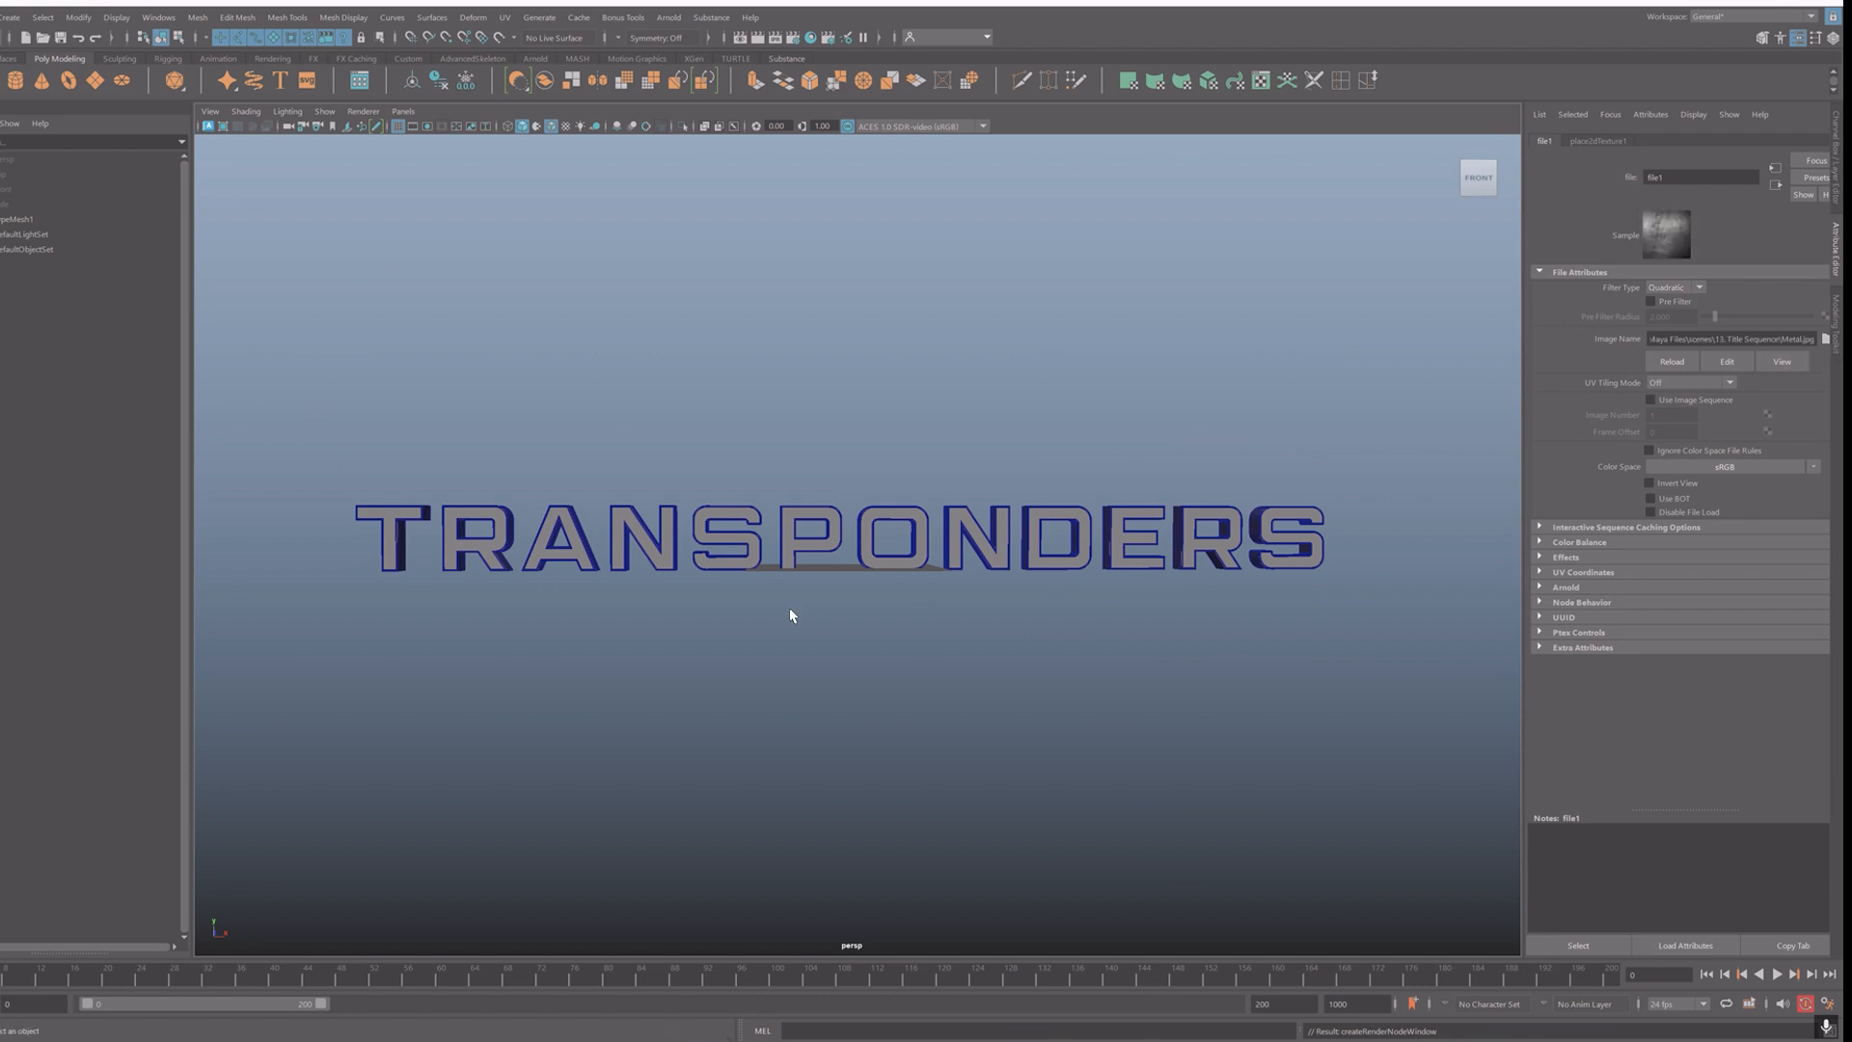
Step: Add an Arnold skydome light to the scene and set its camera visibility to 0
alt+right_drag(864, 674, 831, 641)
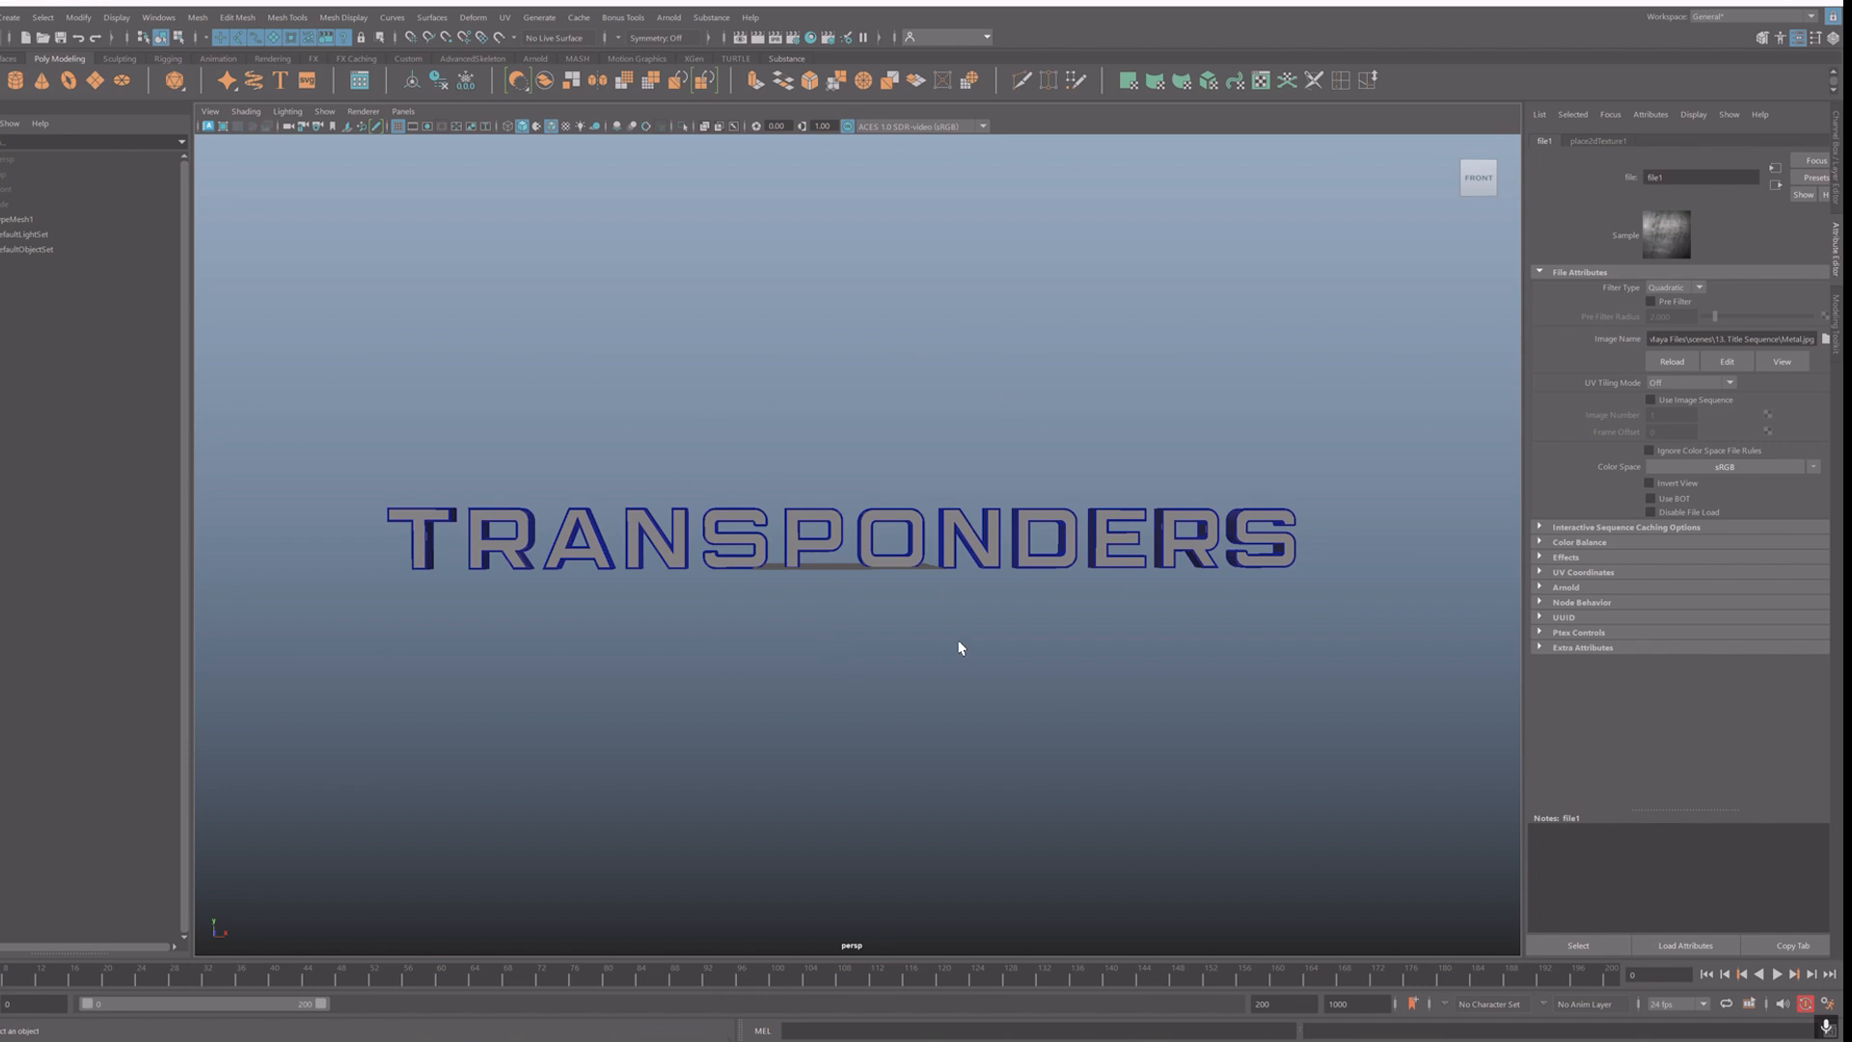
click(669, 17)
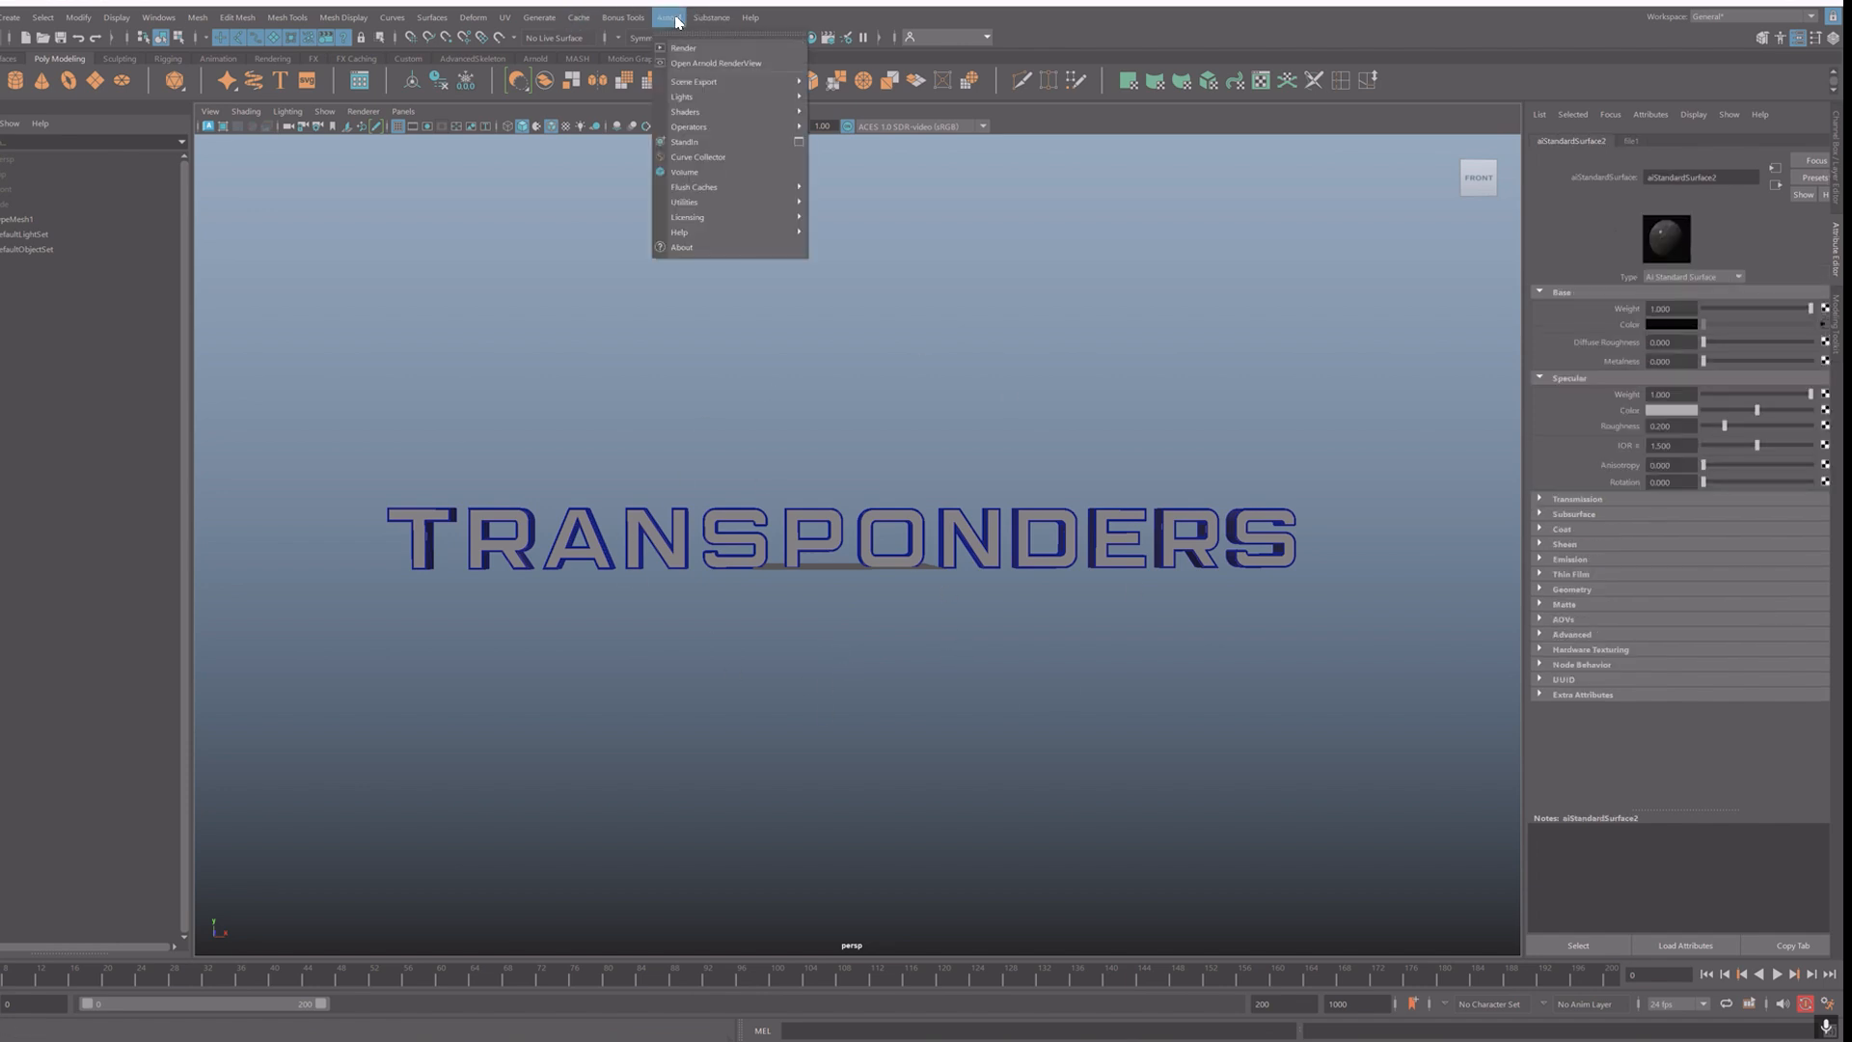
mouse_move(749, 102)
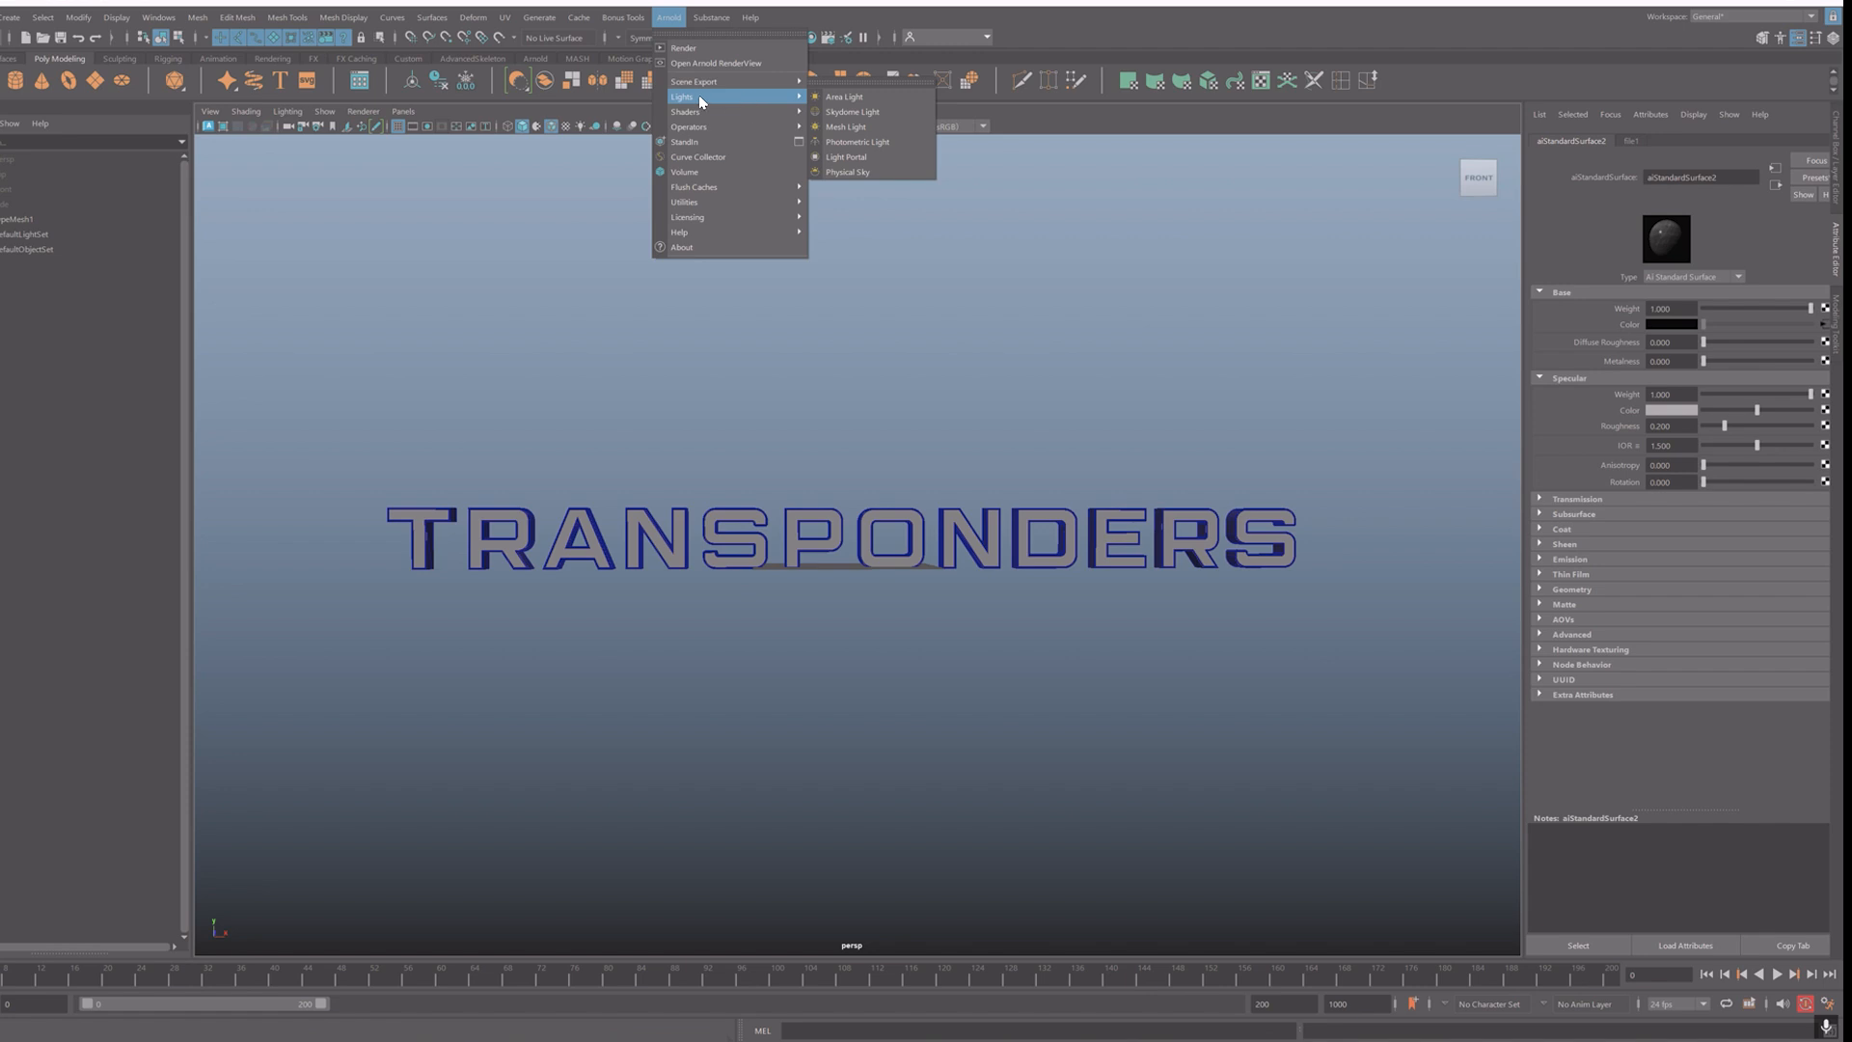
click(852, 112)
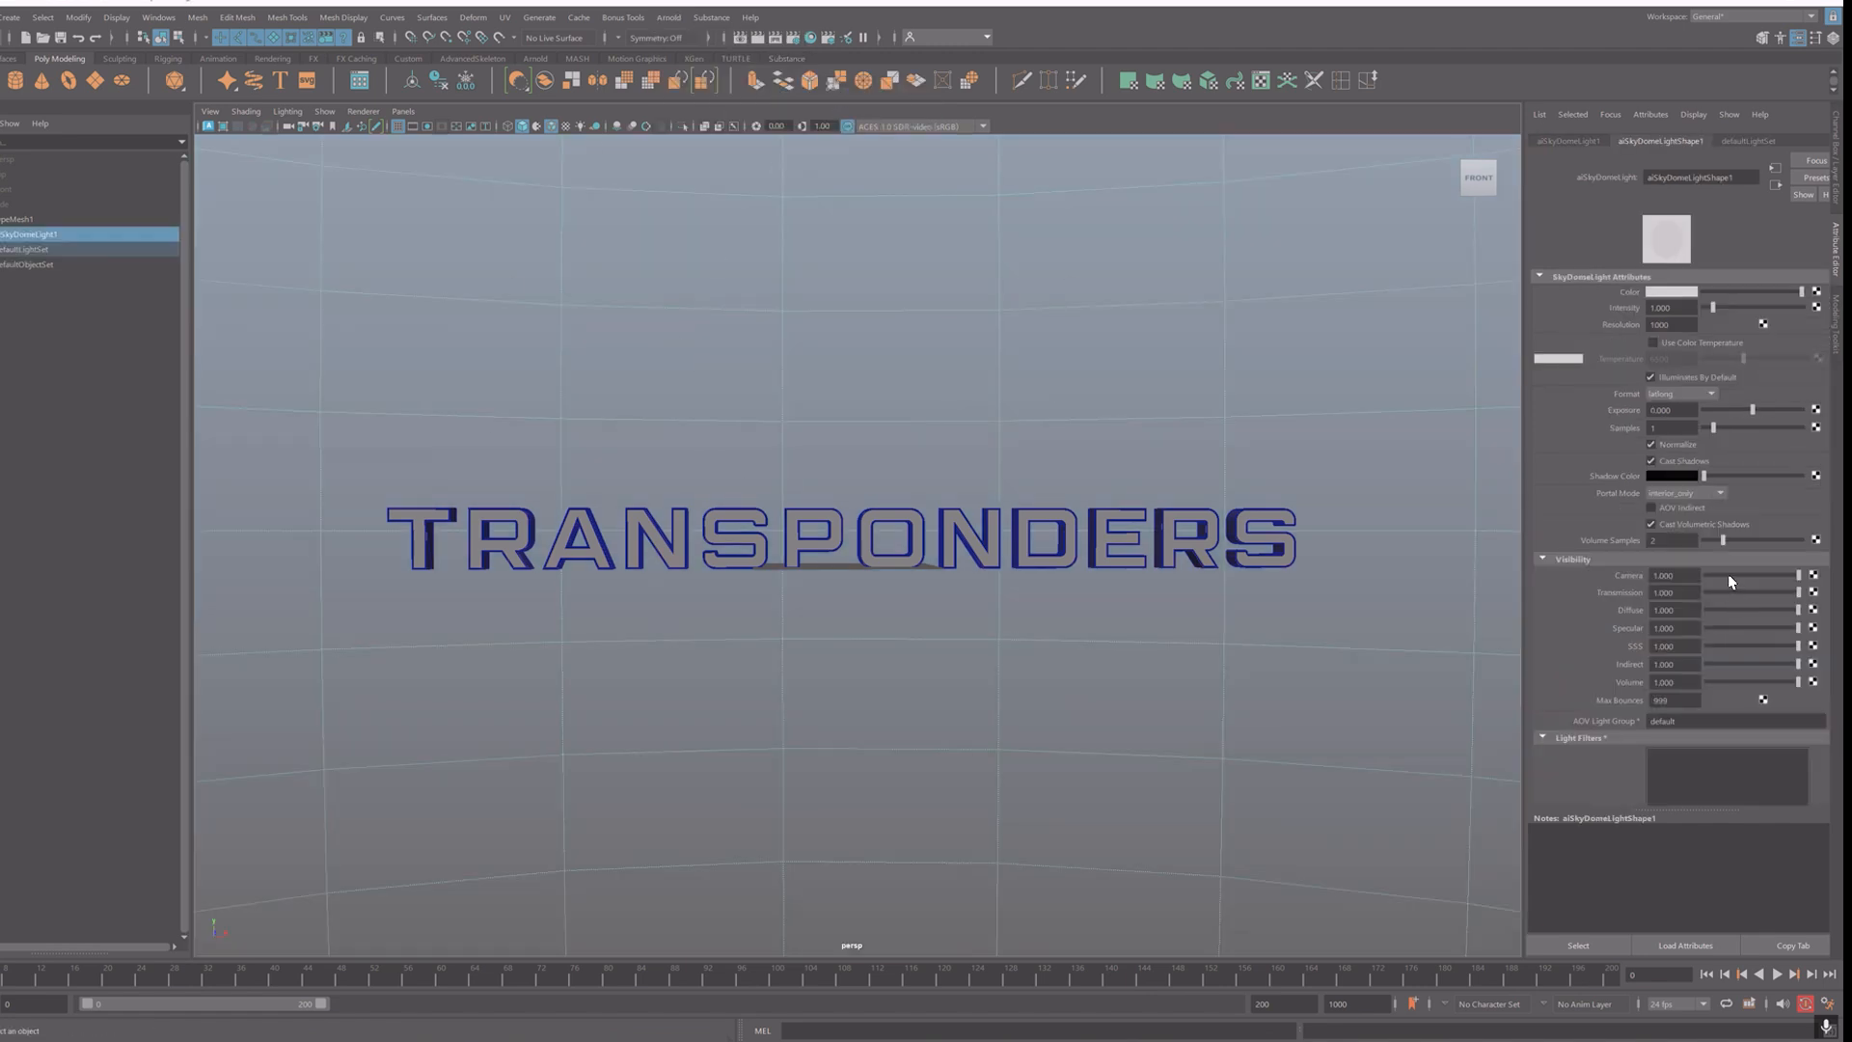
drag(1729, 582, 1640, 580)
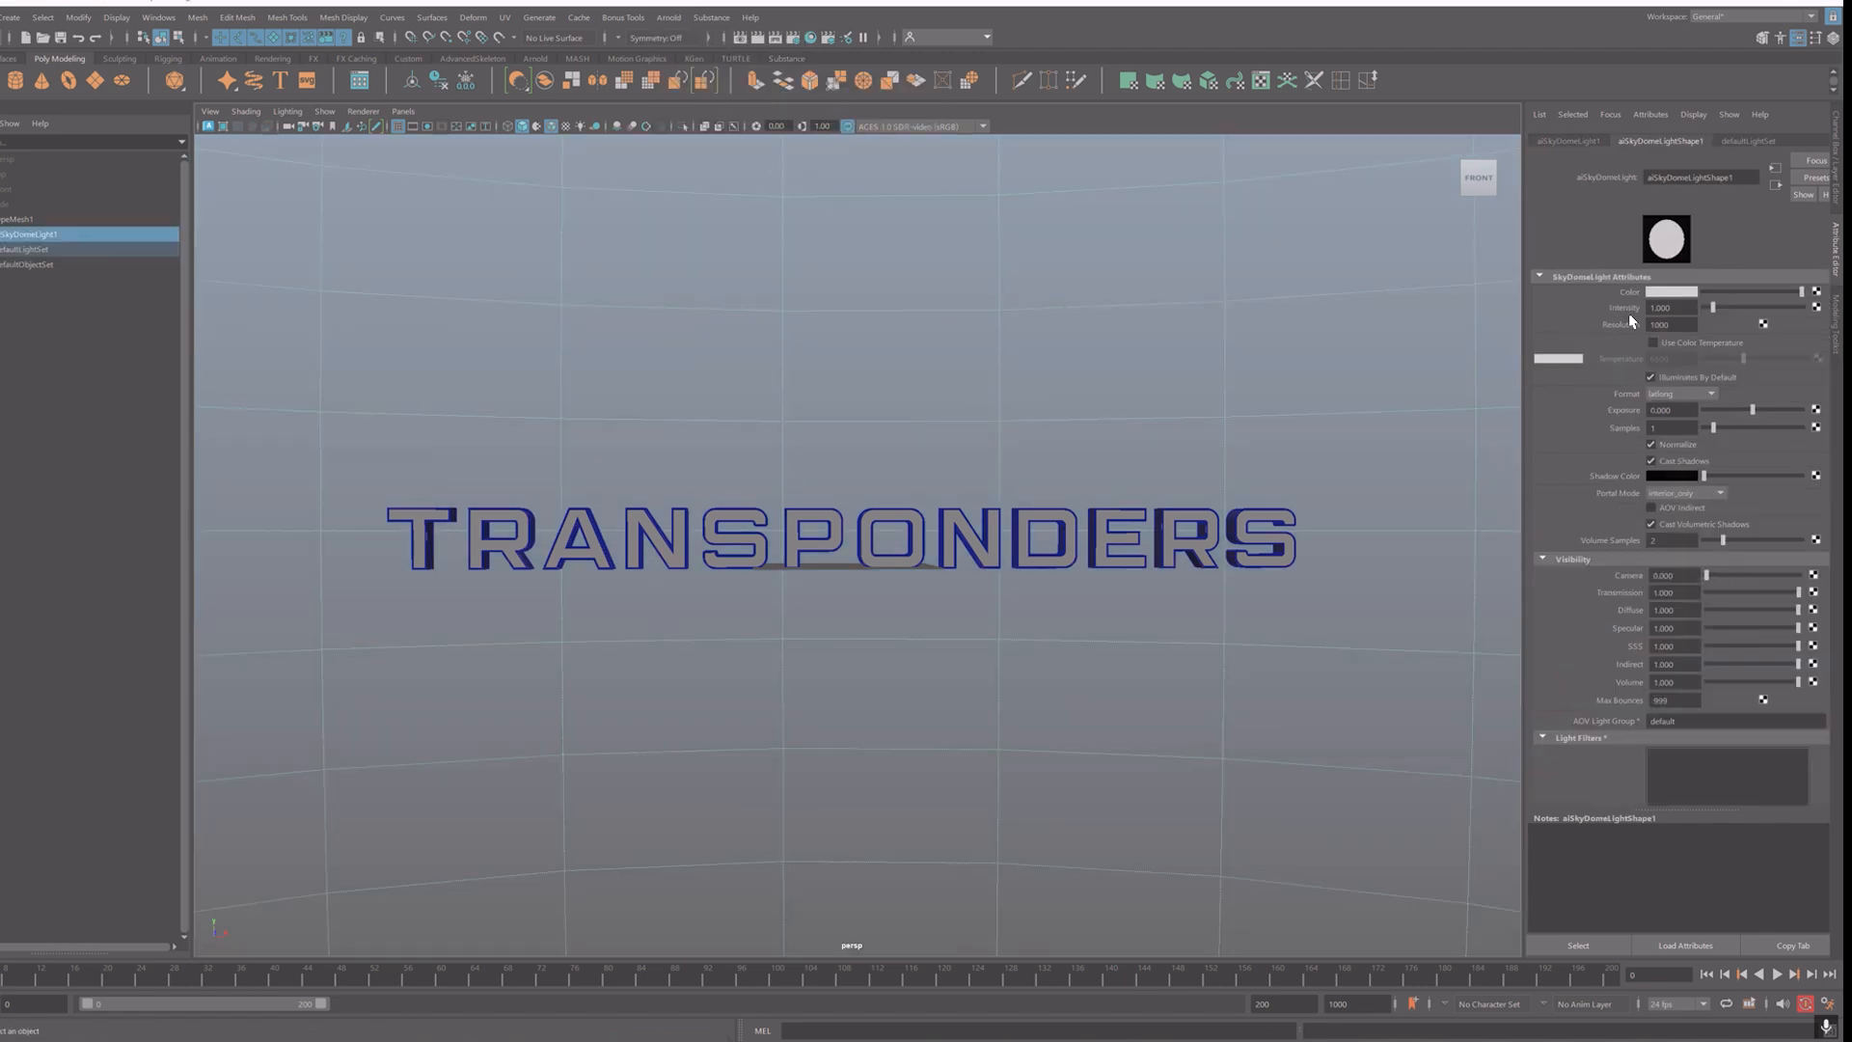
Step: Map the skydome light's color to a file texture and load an environment image into it
click(1816, 292)
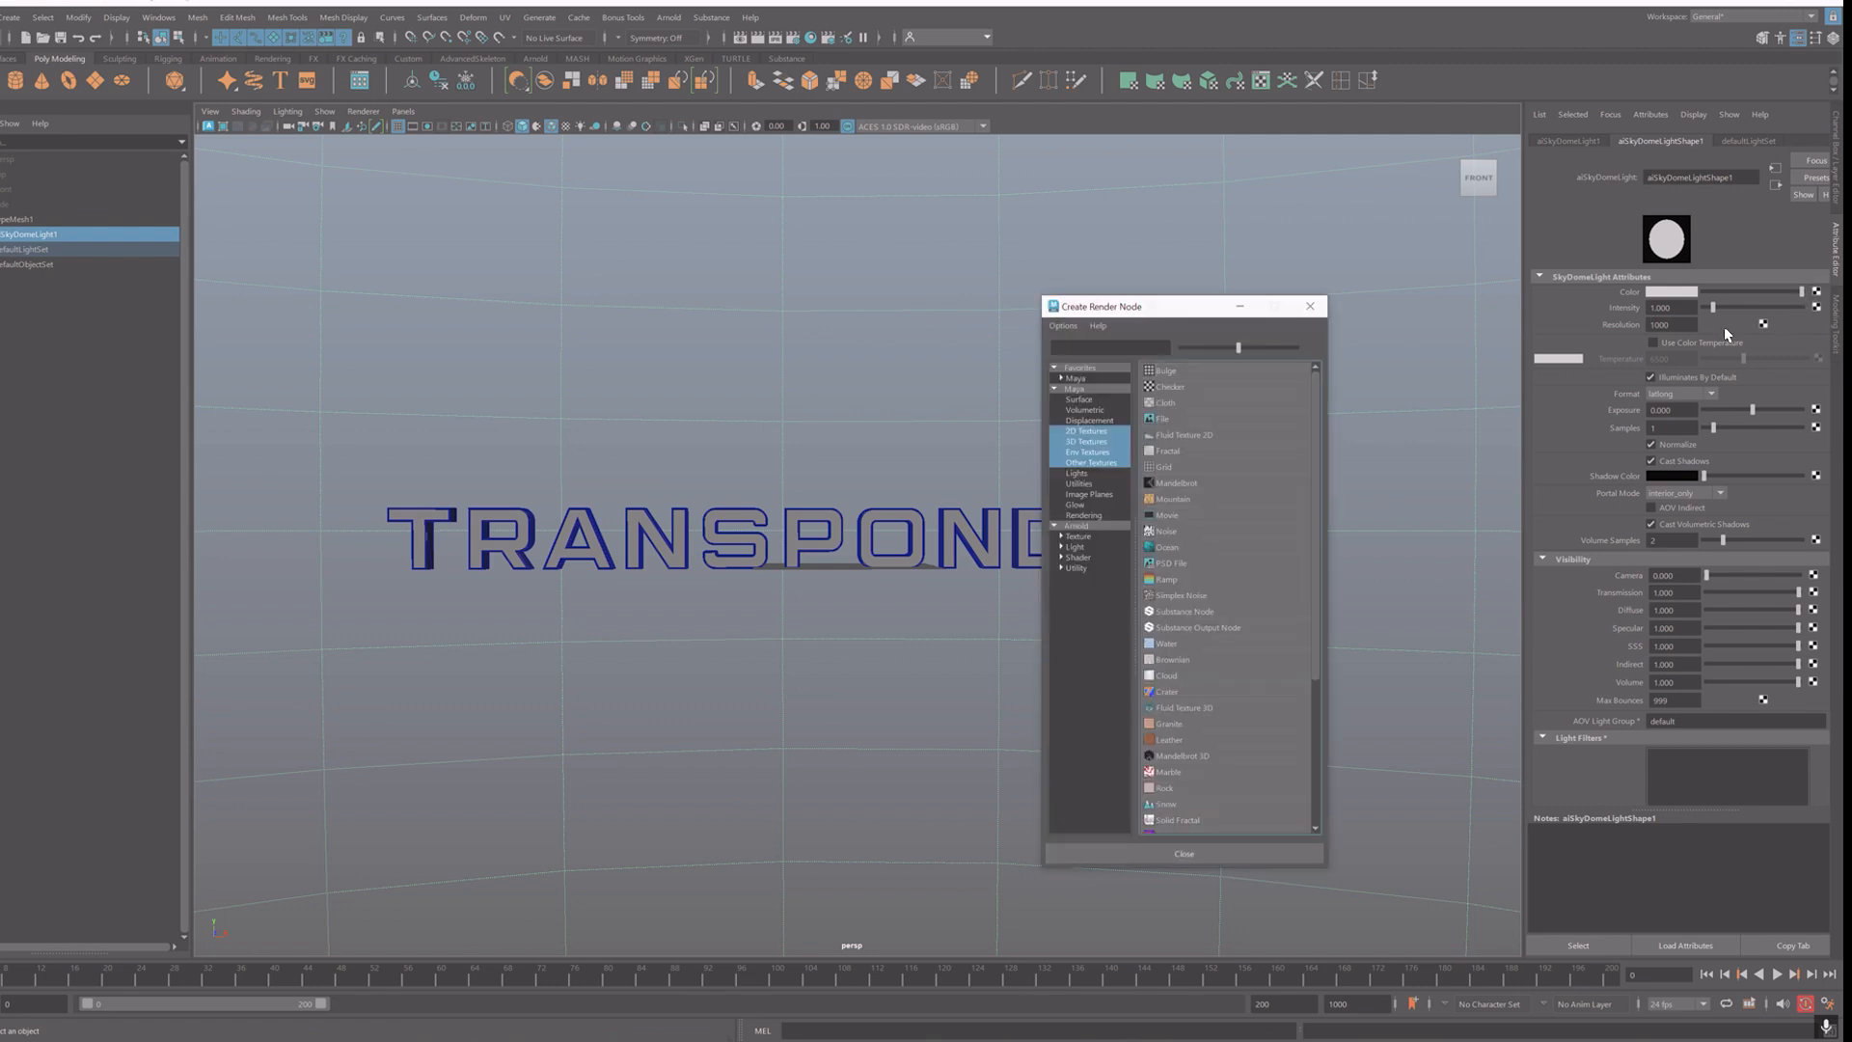
click(1163, 421)
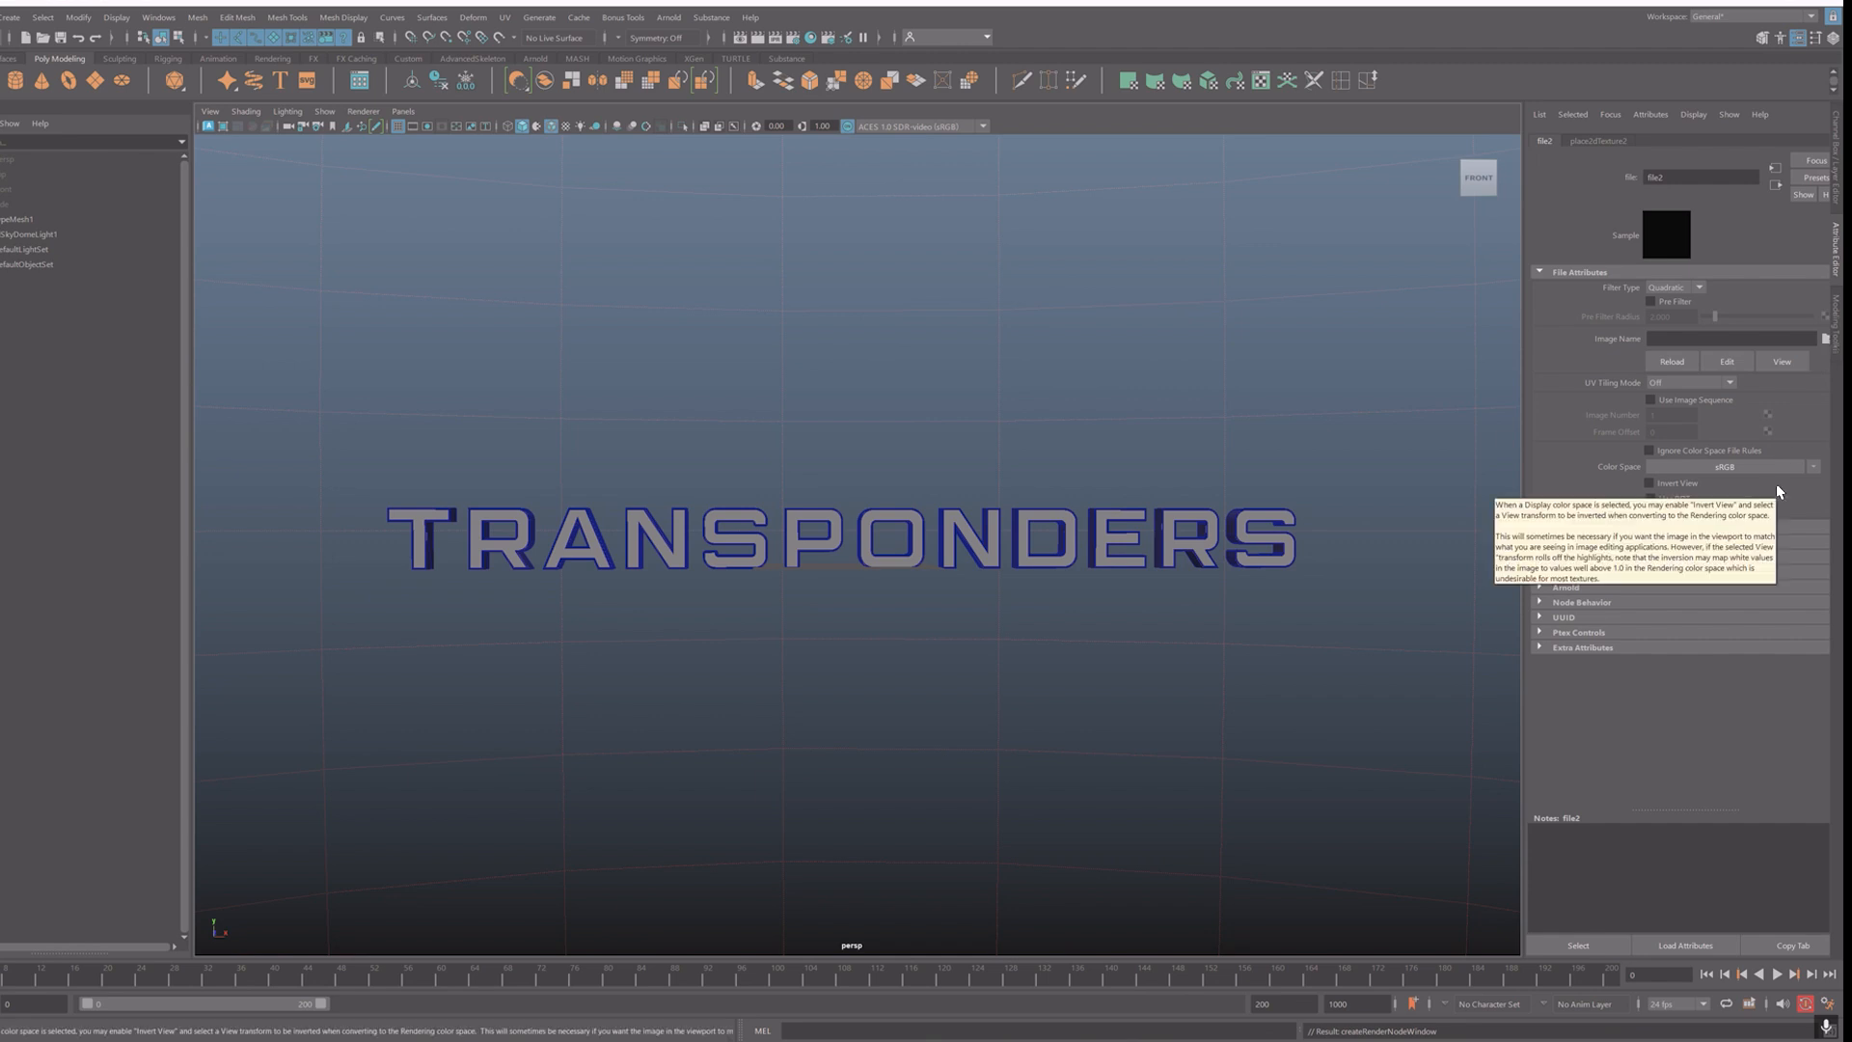
click(1824, 340)
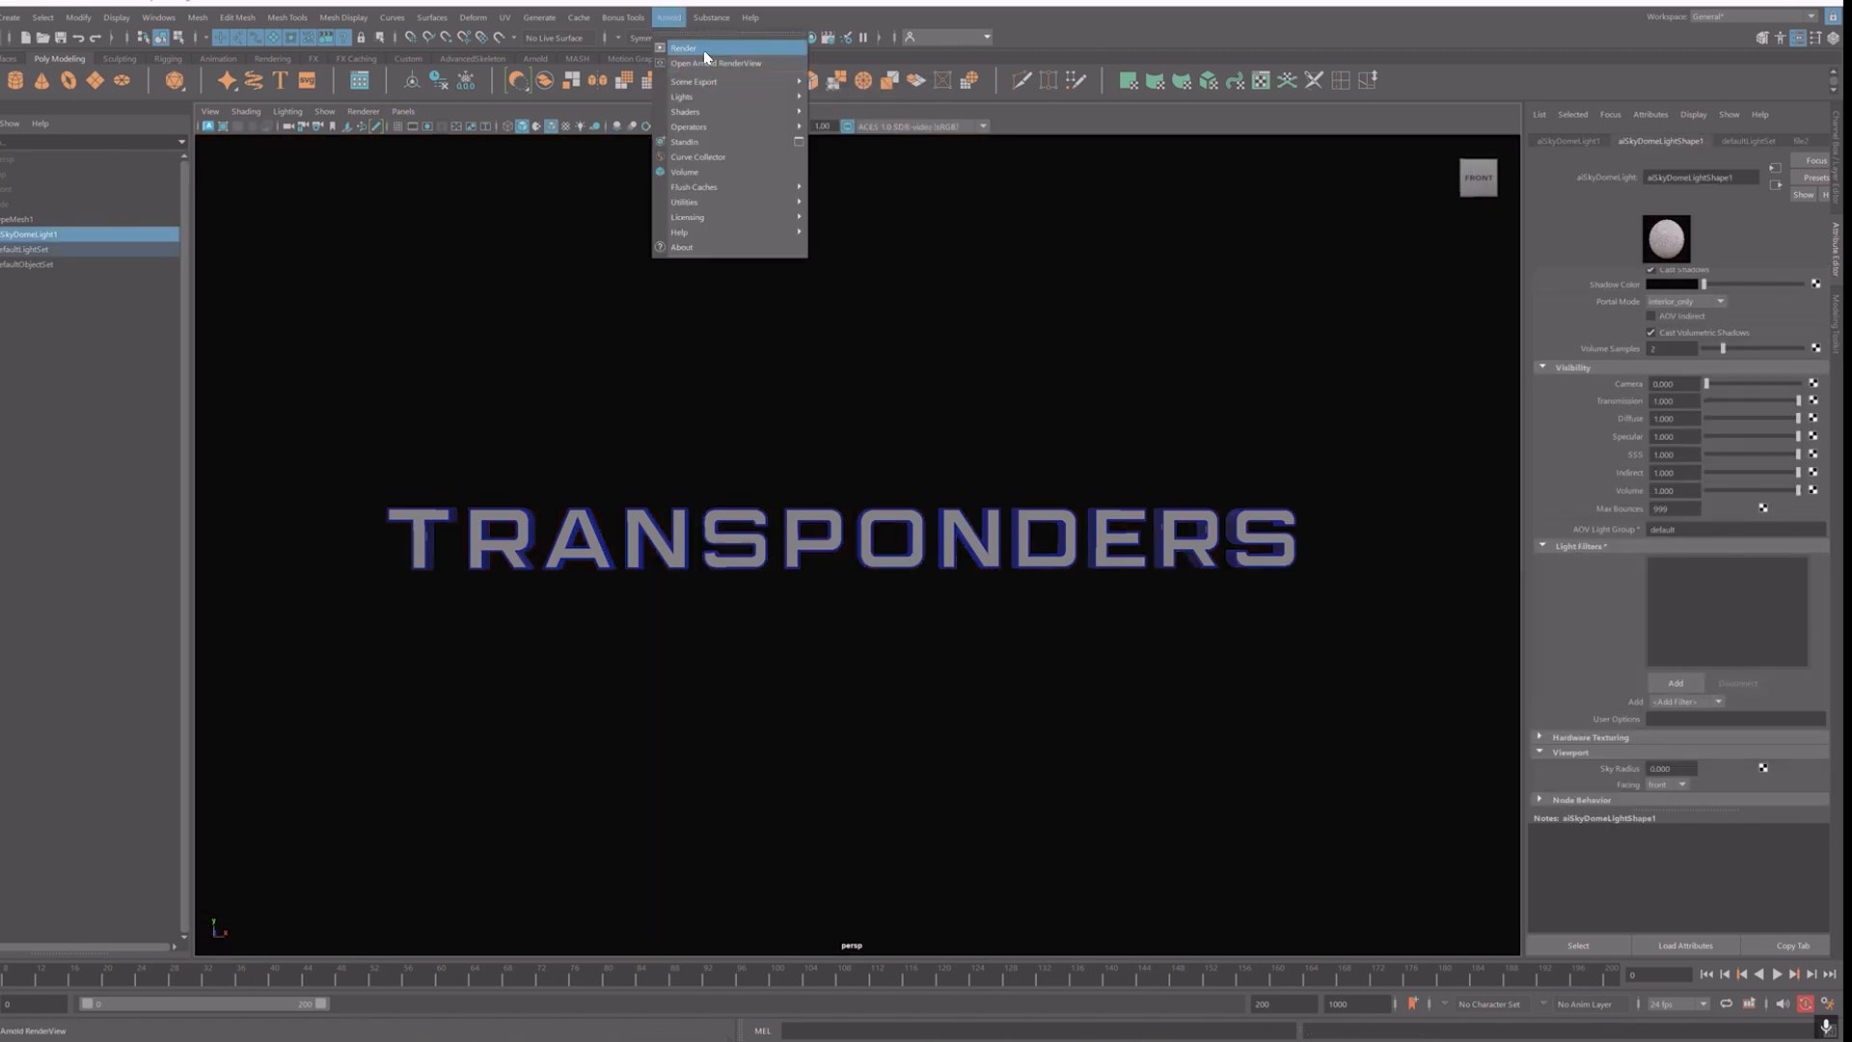
Step: Render the text in the Arnold RenderView and fit the image for inspection
click(727, 240)
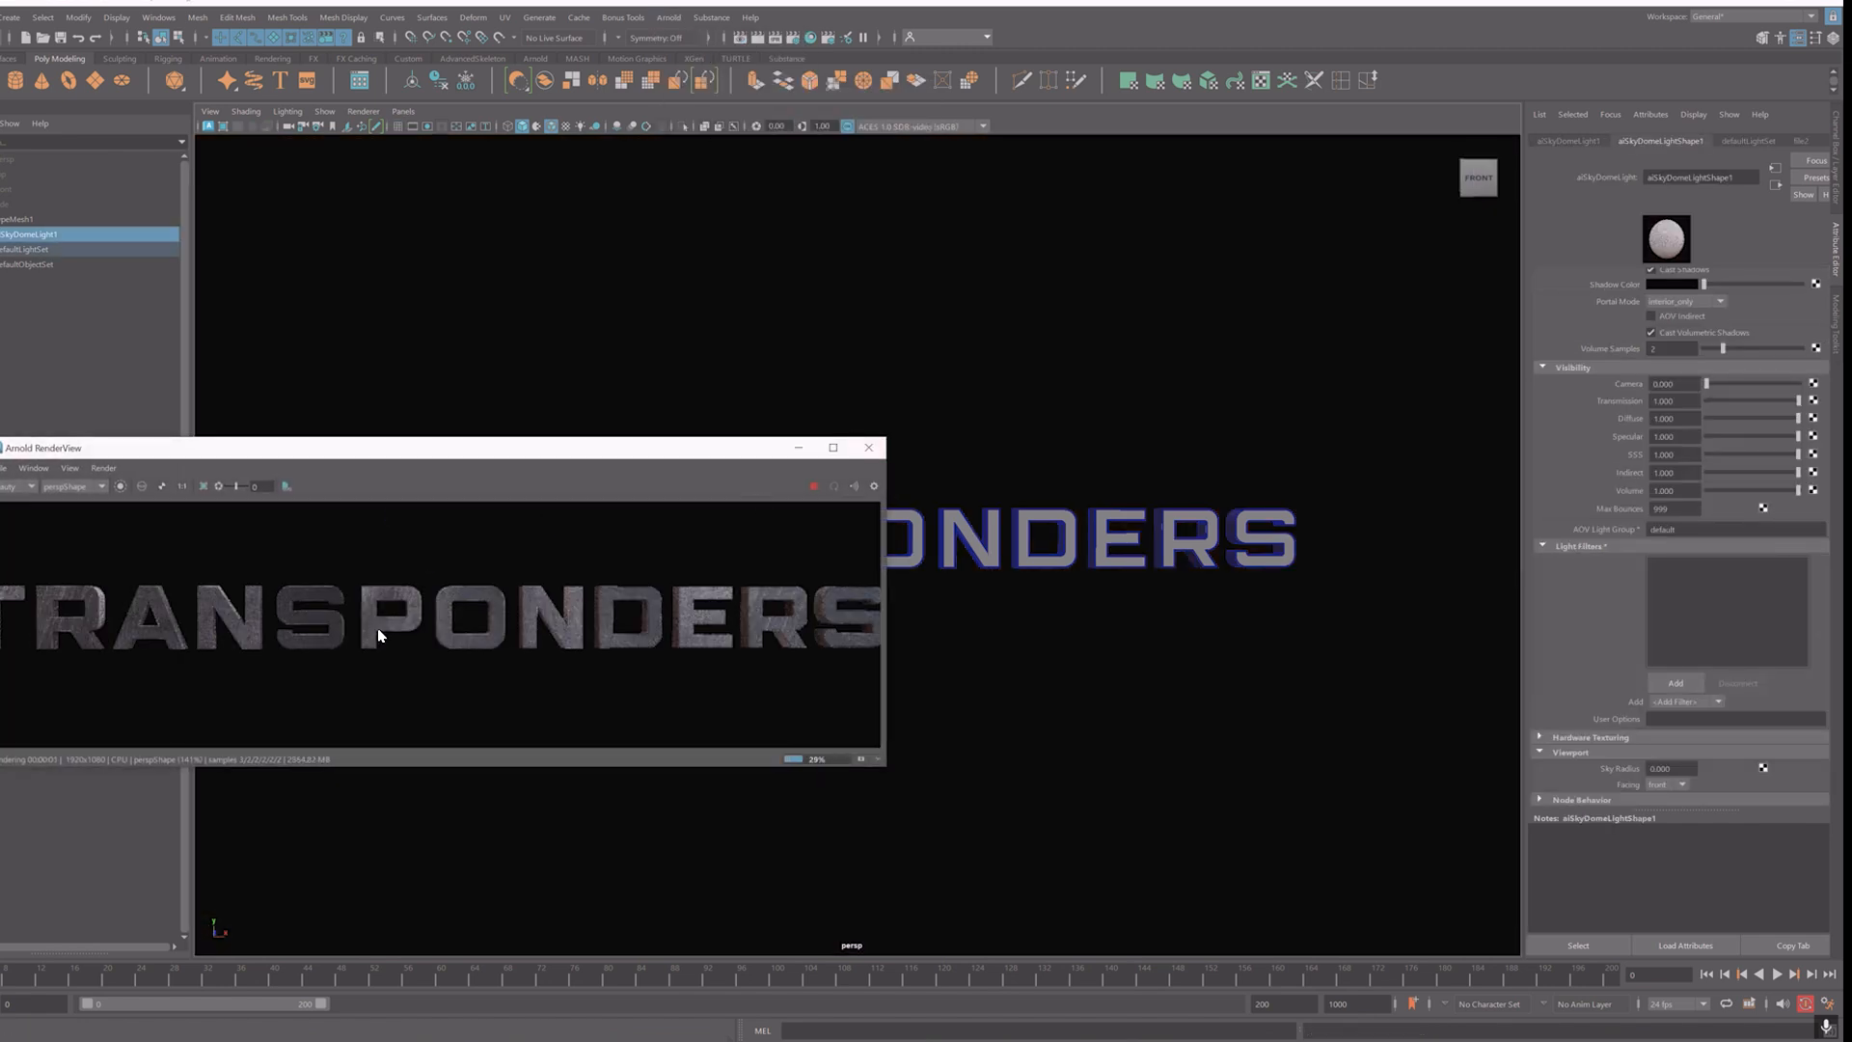
scroll(382, 638, down, 2)
scroll(382, 639, up, 2)
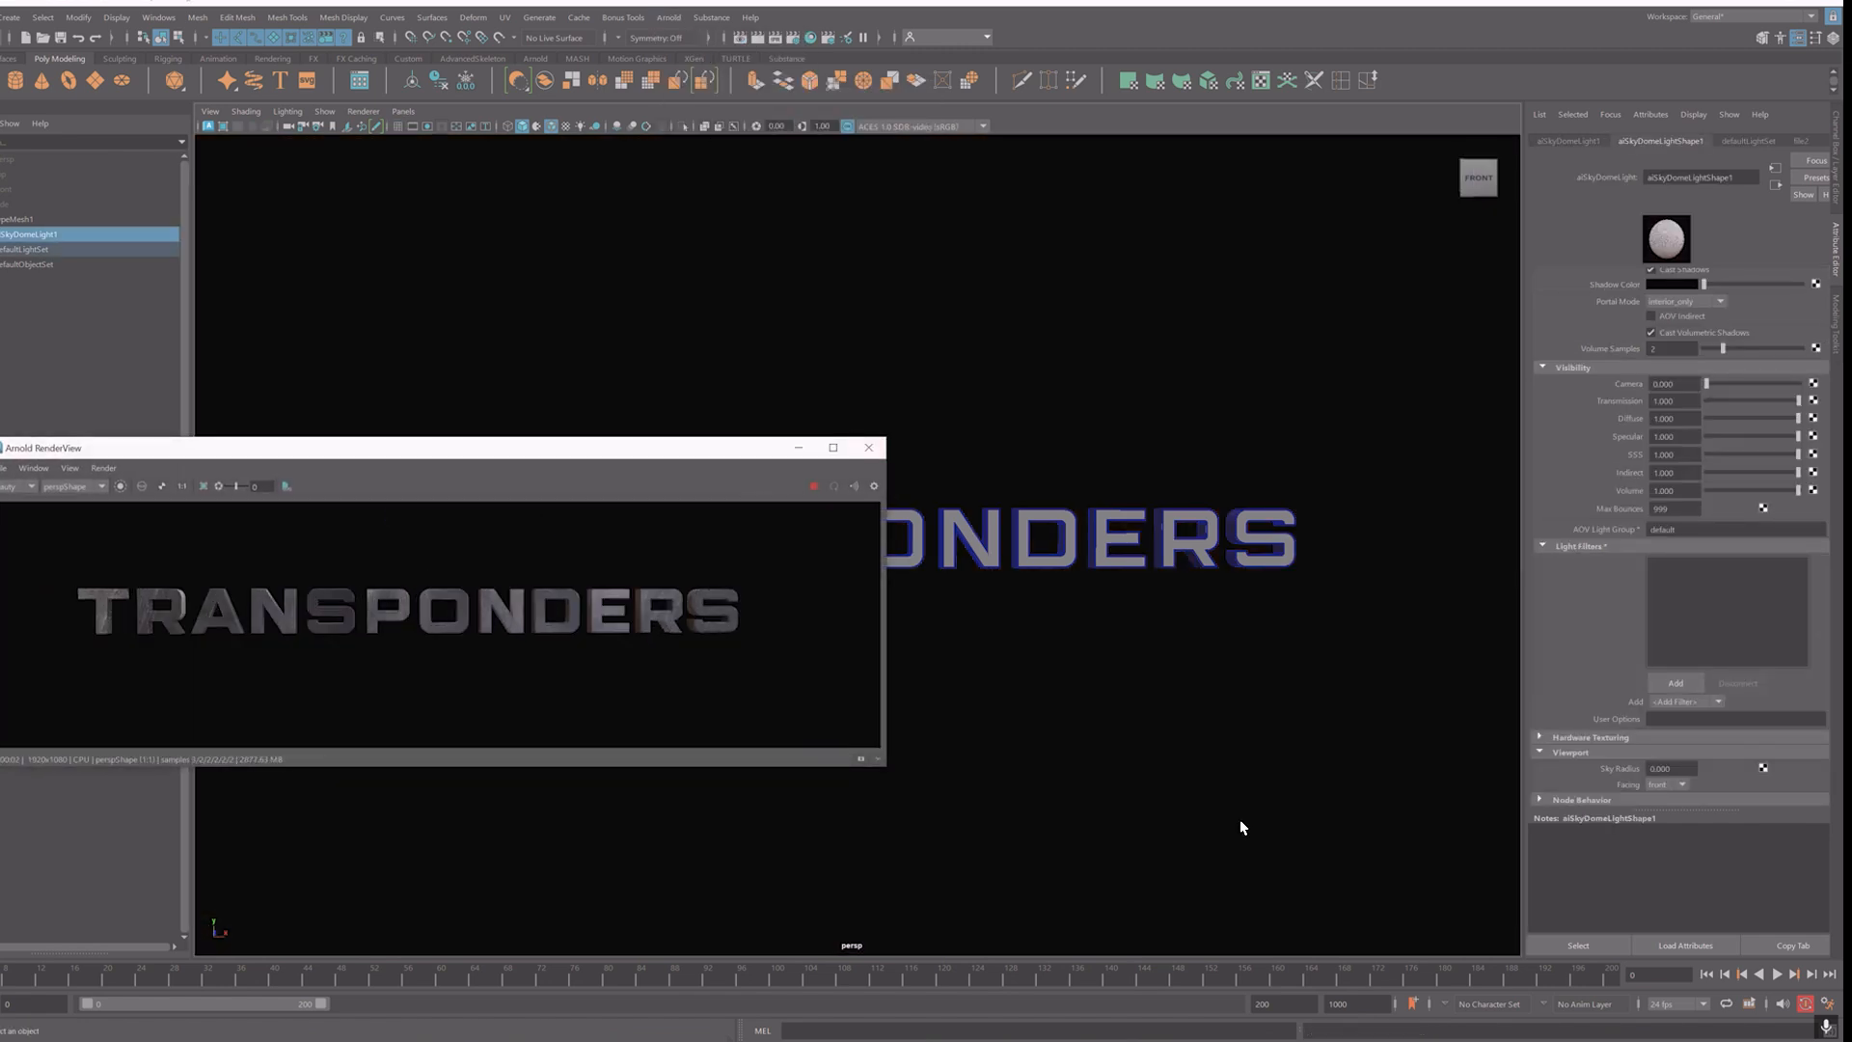
Step: Rotate the skydome light about -139 degrees around the Y axis and check the reflections on the rendered text
click(1239, 864)
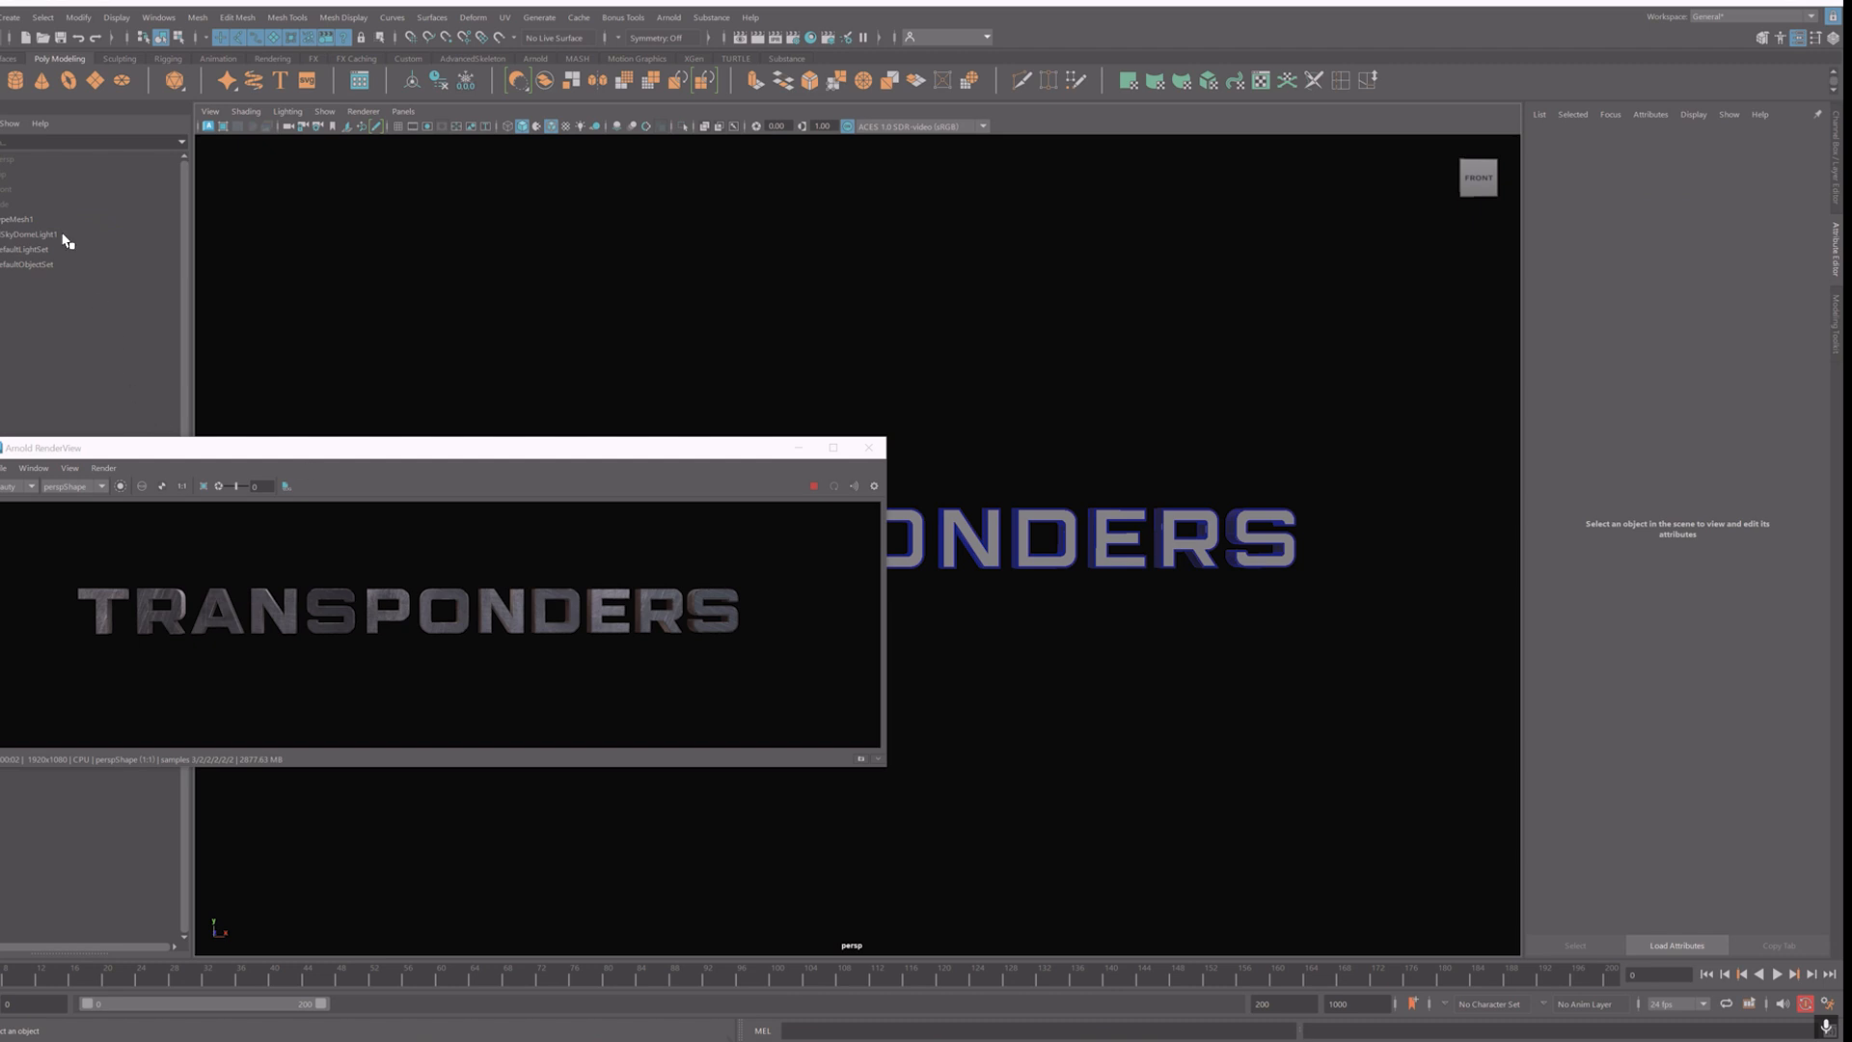
click(21, 234)
key(e)
drag(900, 569, 736, 541)
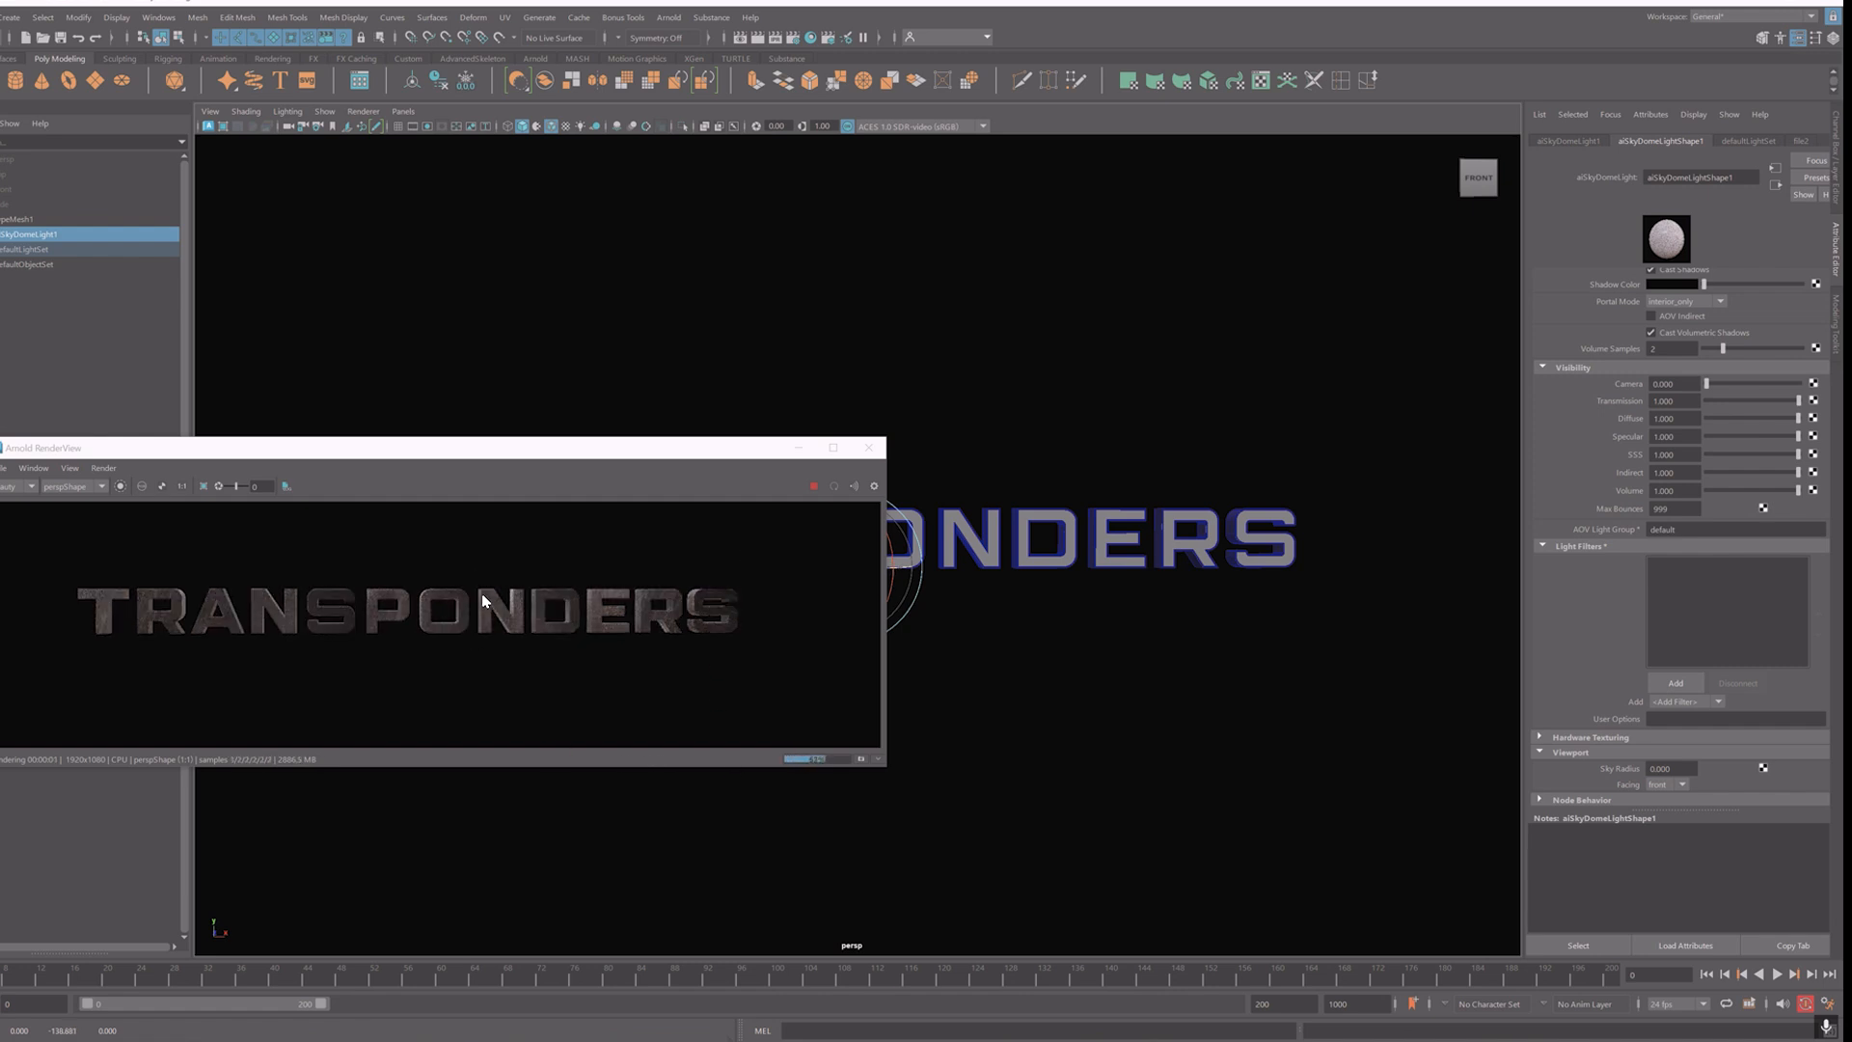
scroll(473, 656, up, 2)
scroll(473, 656, down, 2)
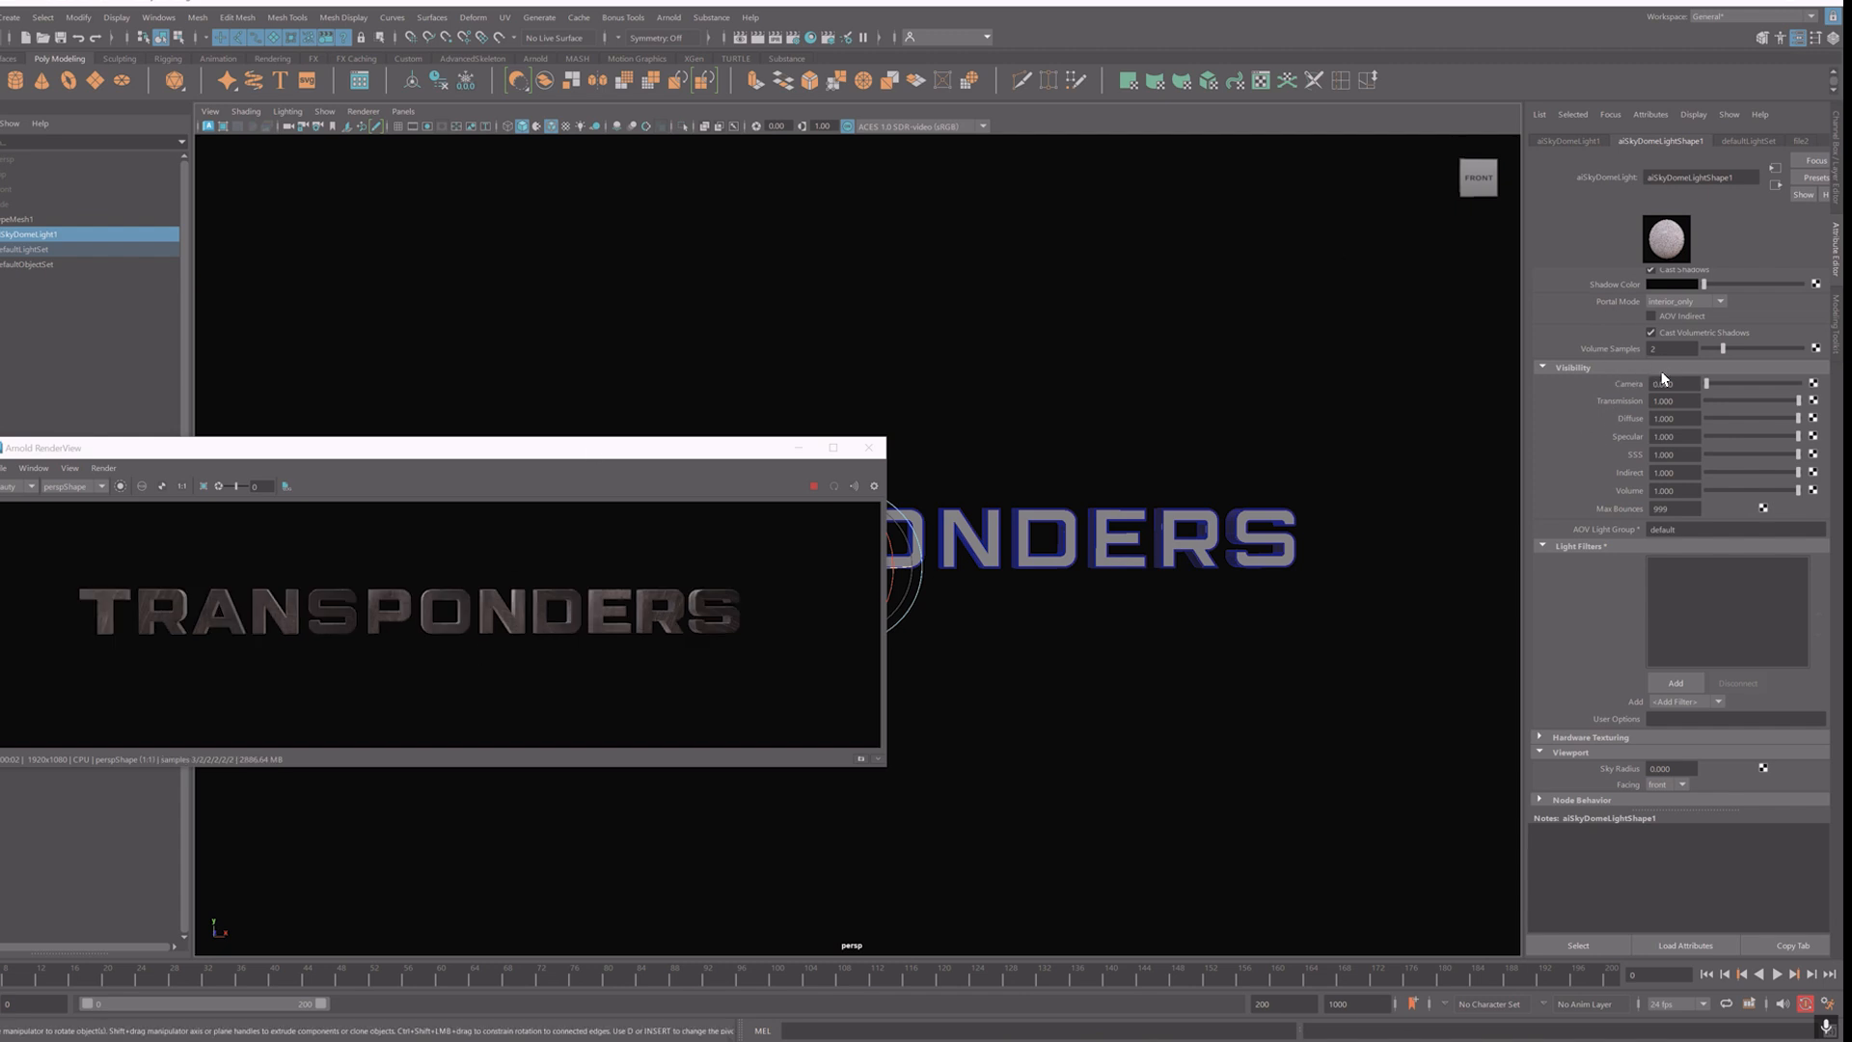
Step: Set the skydome light's samples to 3 and its intensity to 2
scroll(1637, 482, up, 3)
text(3)
key(Return)
scroll(1598, 430, up, 1)
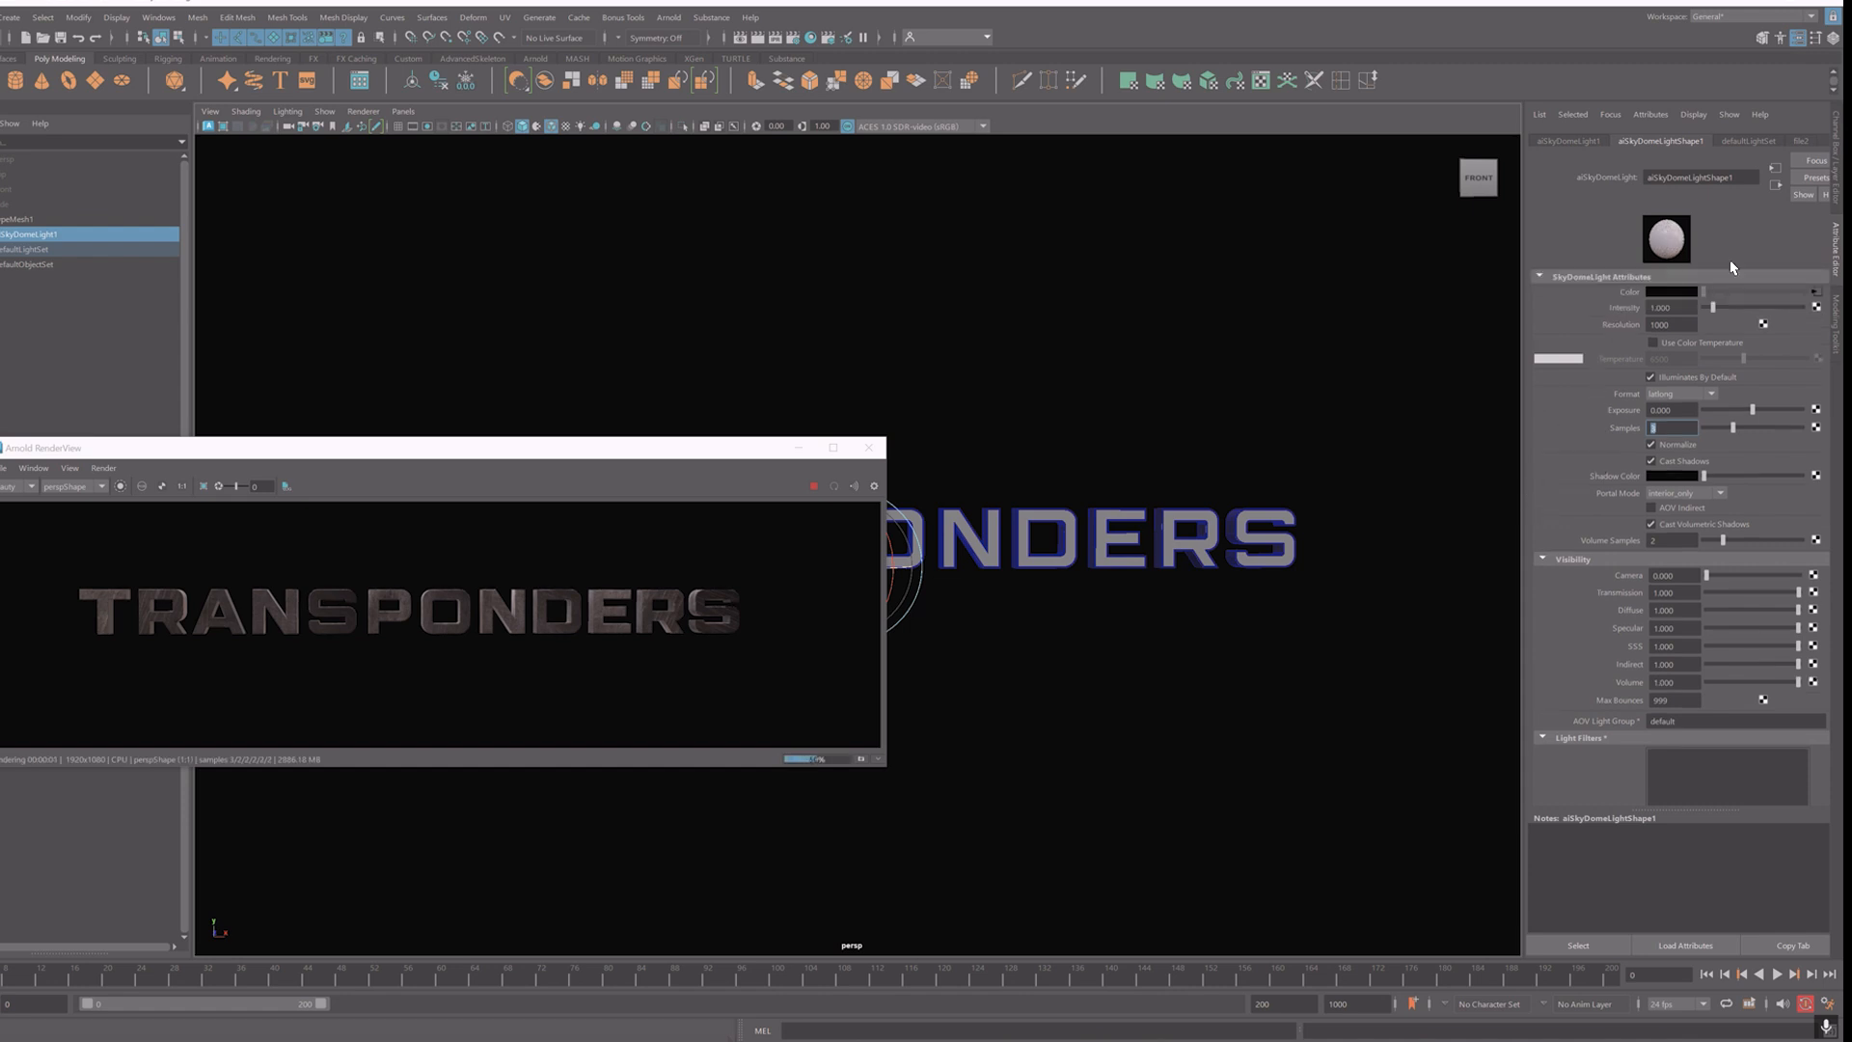
drag(1676, 307, 1557, 294)
text(2)
key(Return)
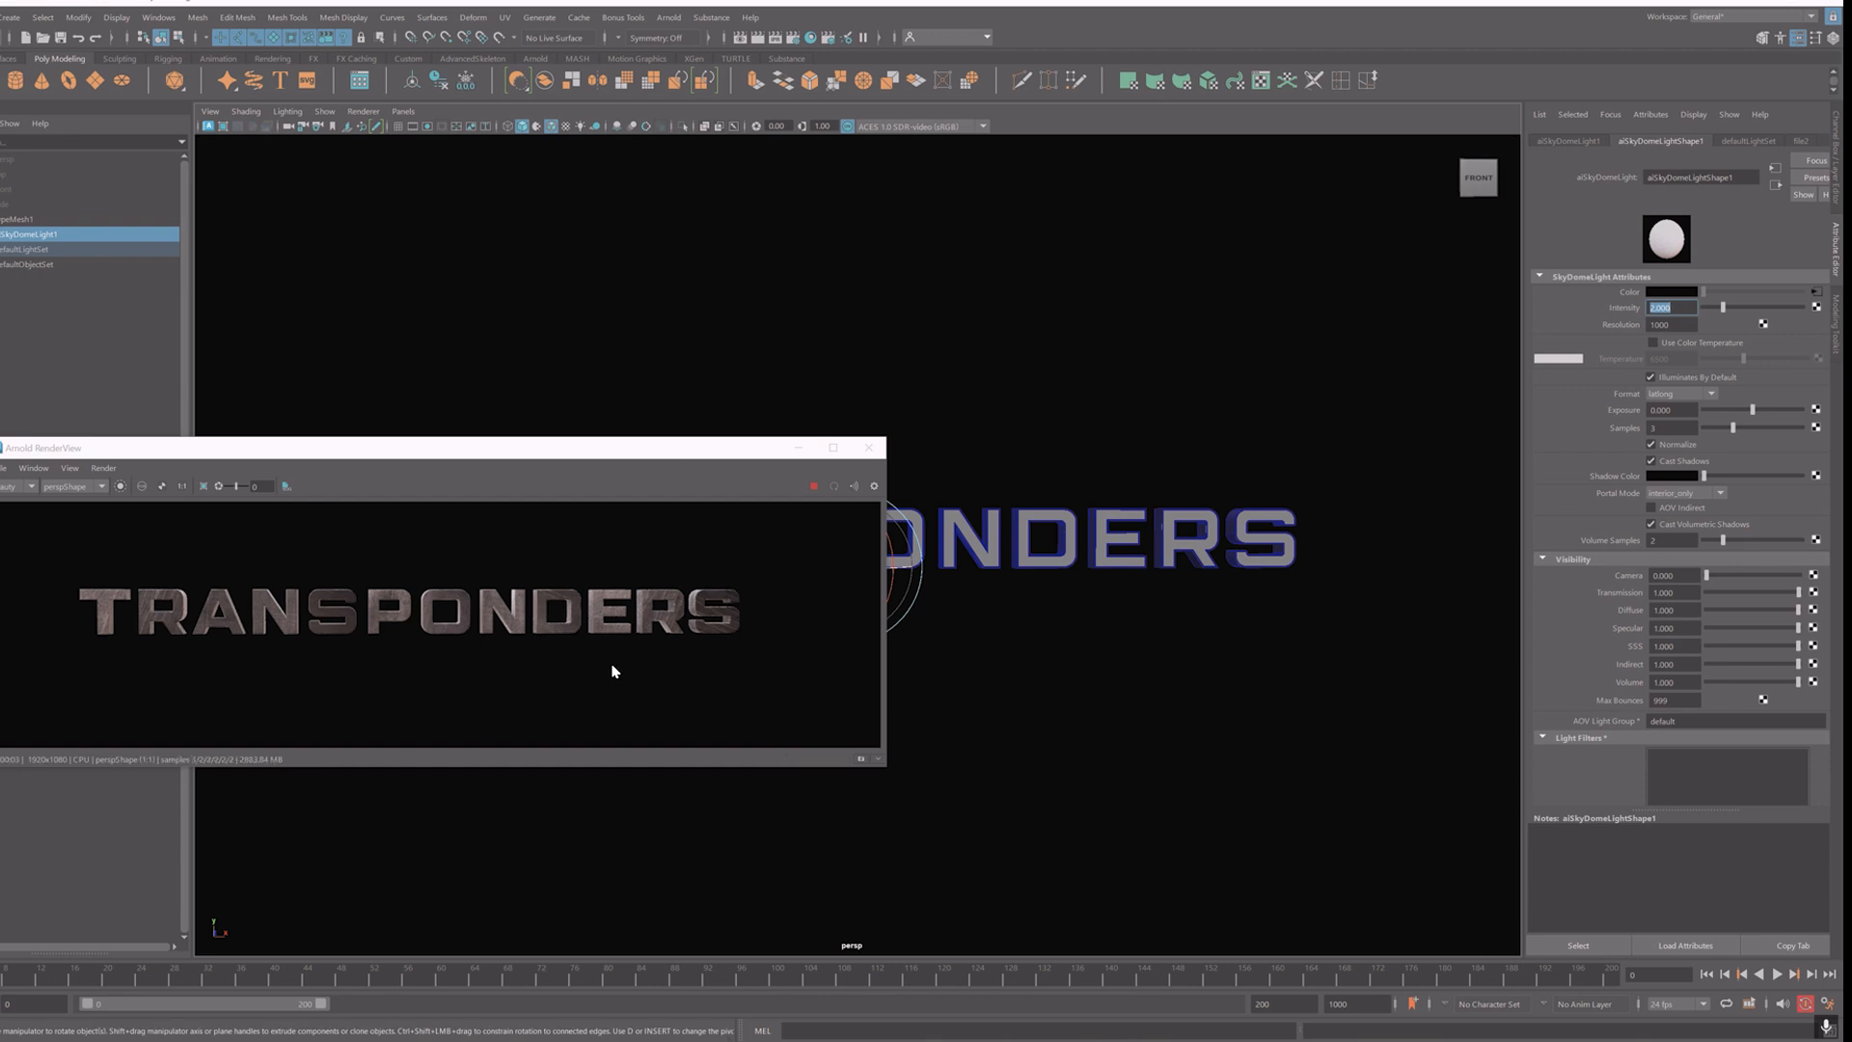
Step: On the text's surface material, set the specular color to full white, metalness to 1 and specular roughness to about 0.23
scroll(625, 662, up, 2)
scroll(625, 663, down, 1)
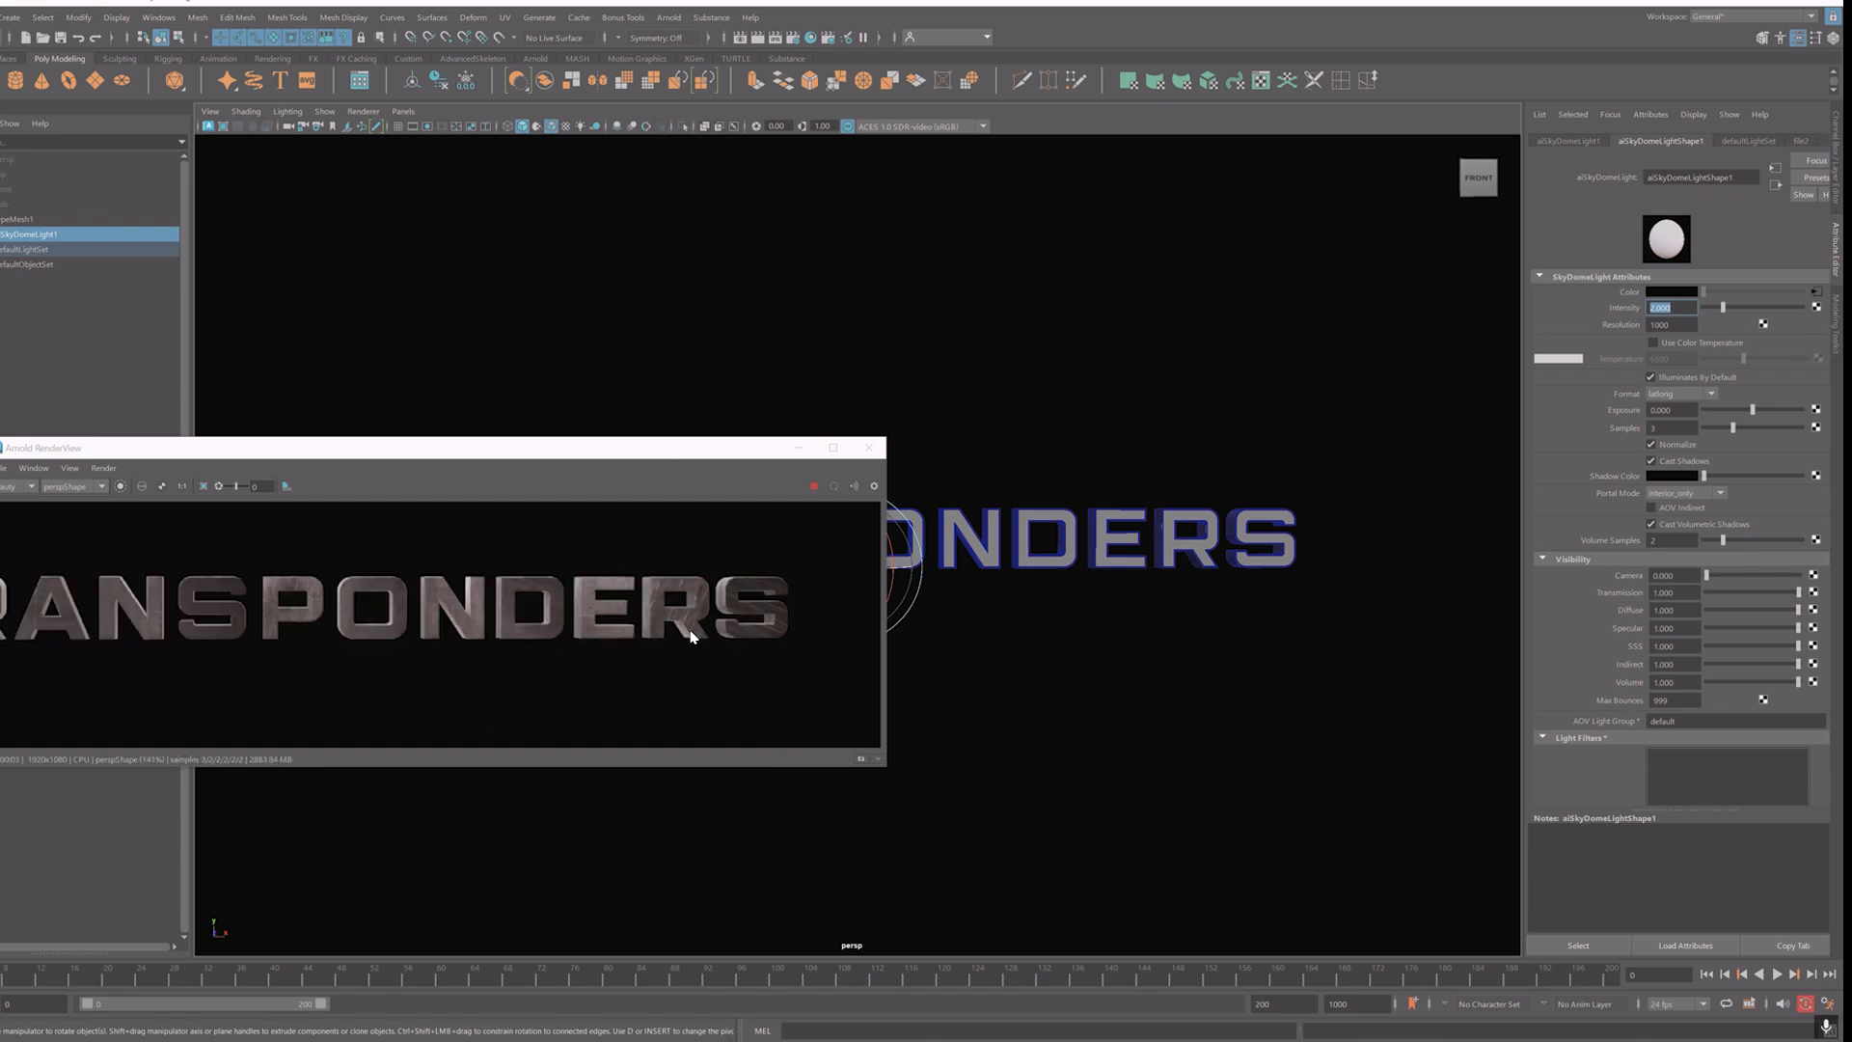
right_click(1103, 567)
click(1105, 916)
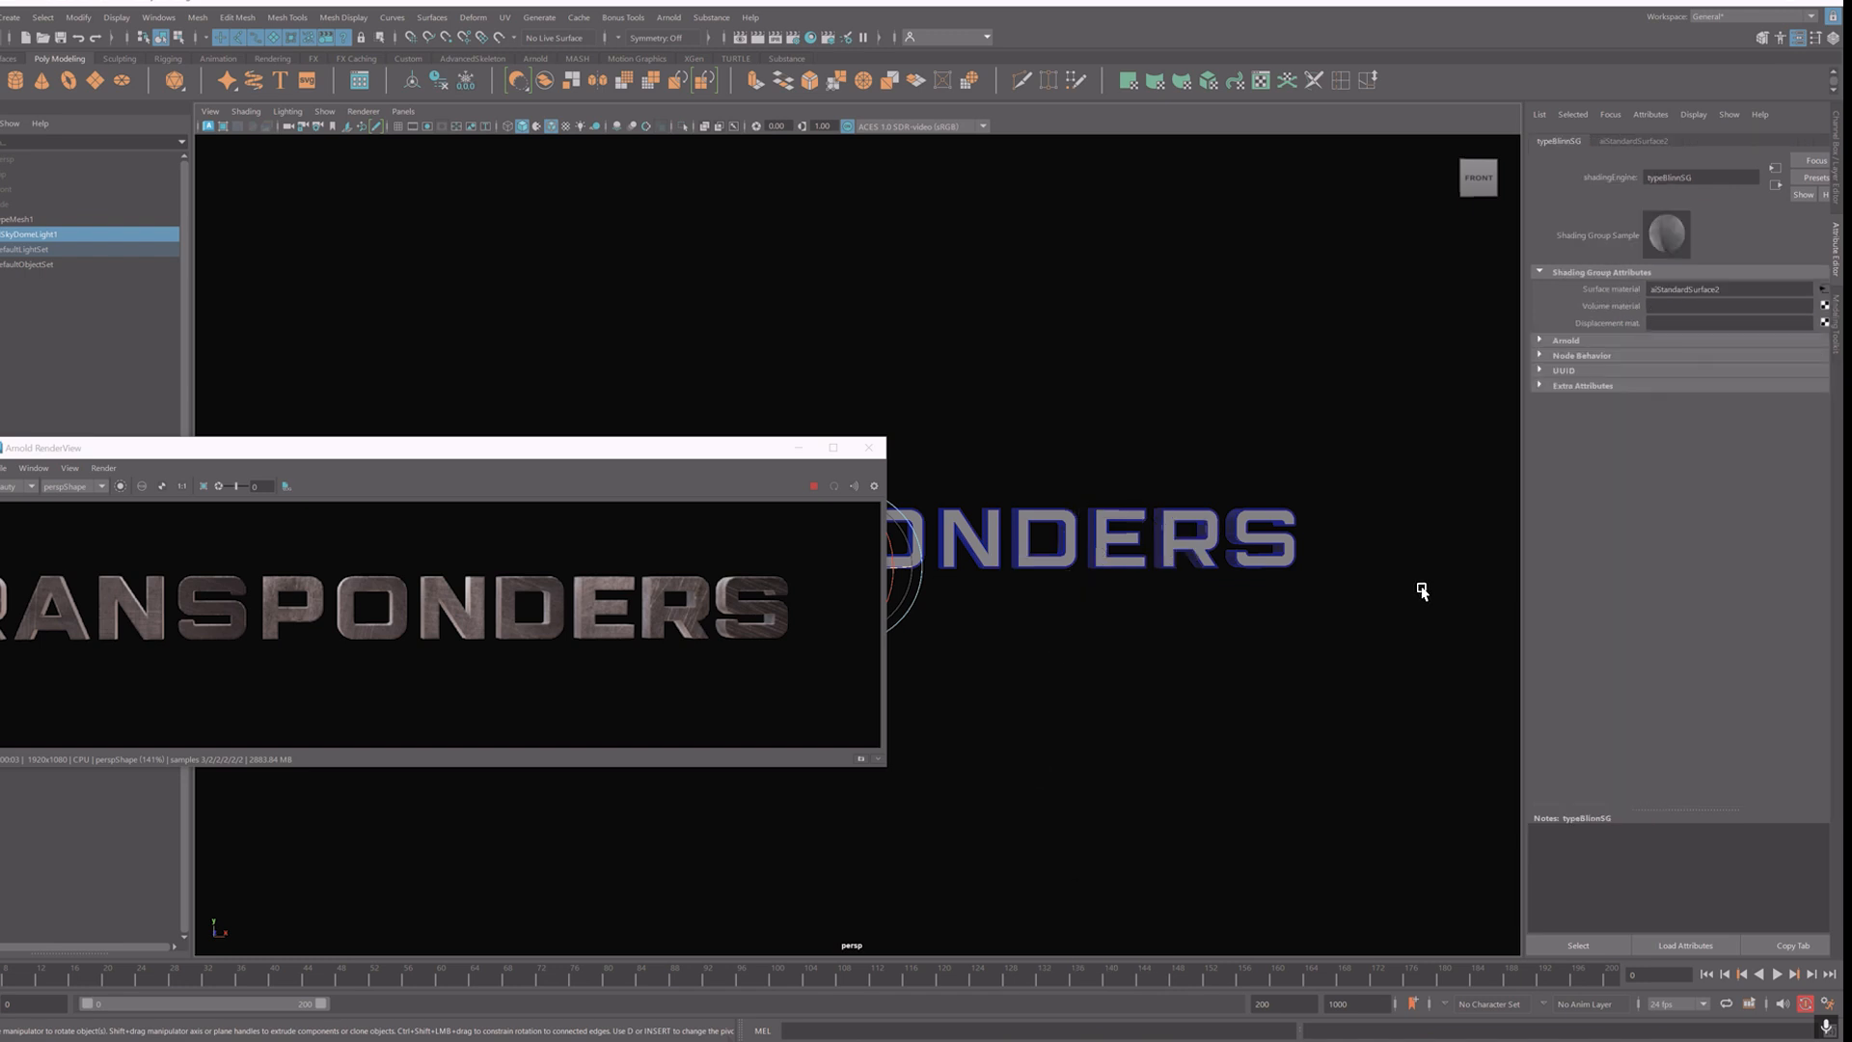
click(1824, 288)
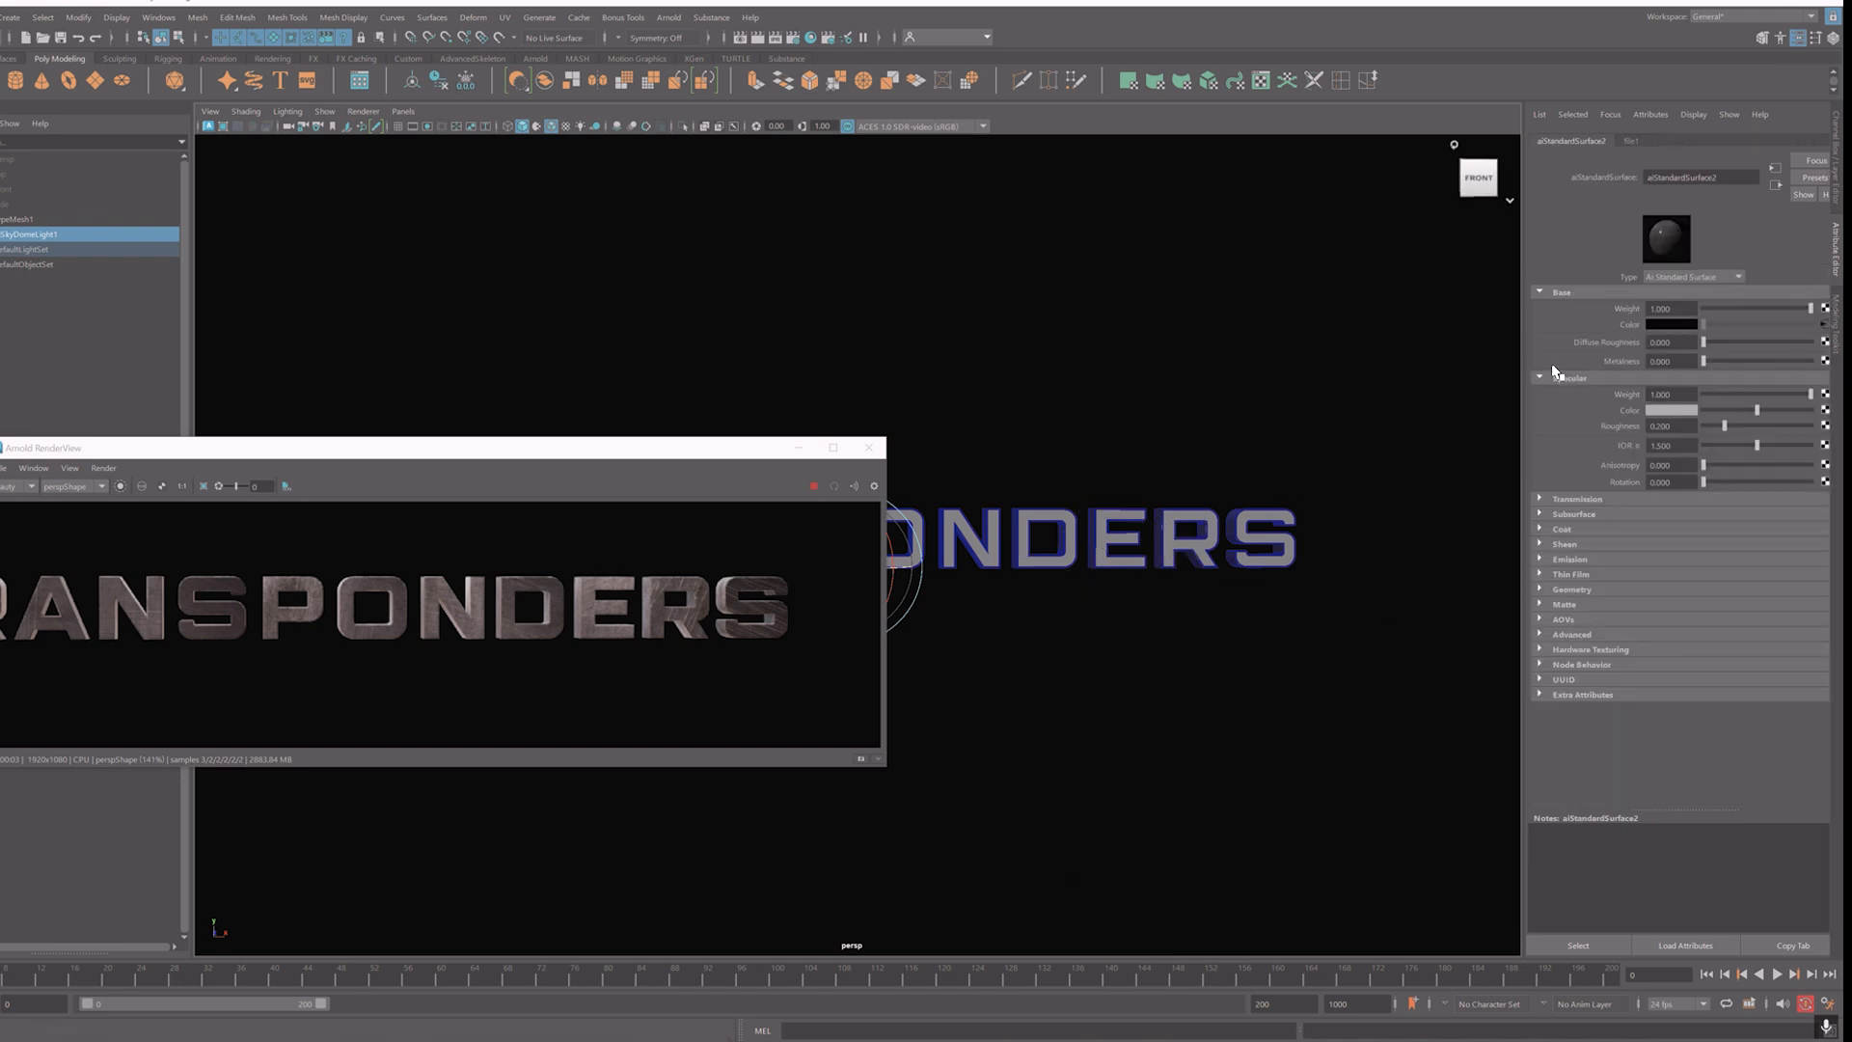
drag(1726, 433, 1842, 420)
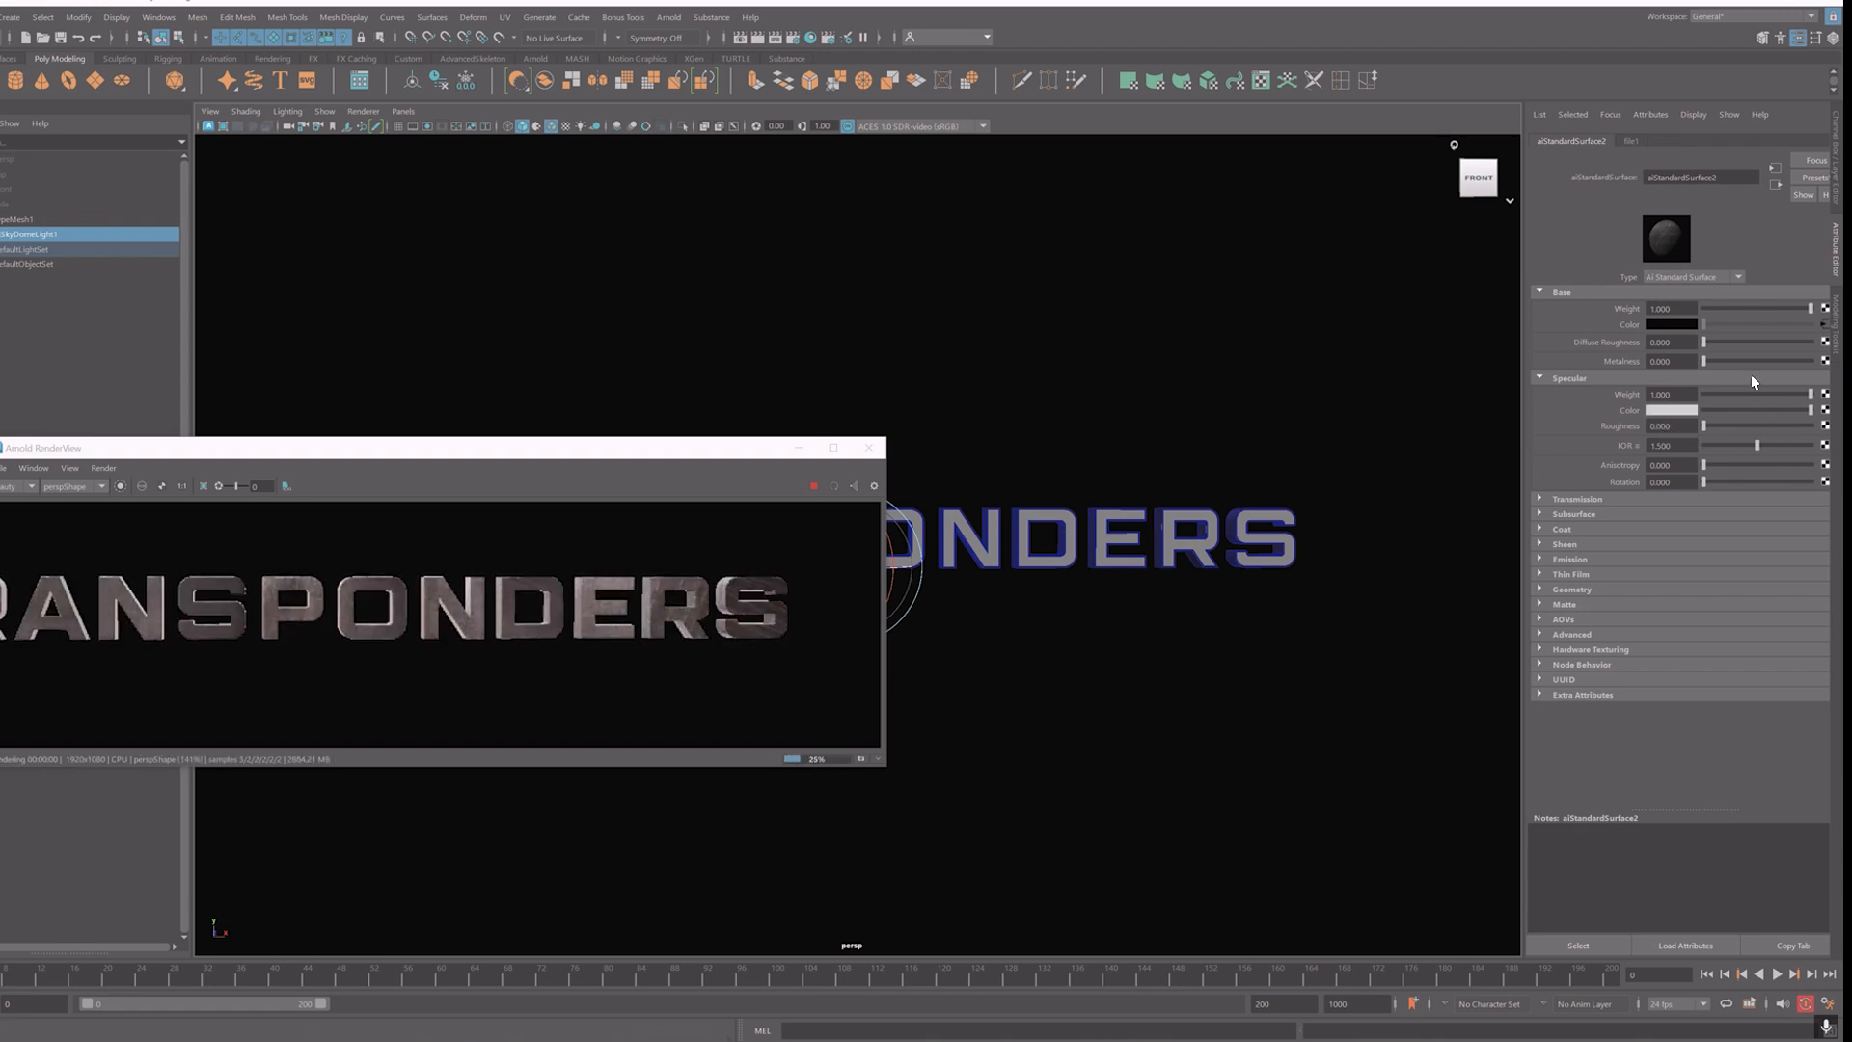
drag(1715, 359, 1842, 362)
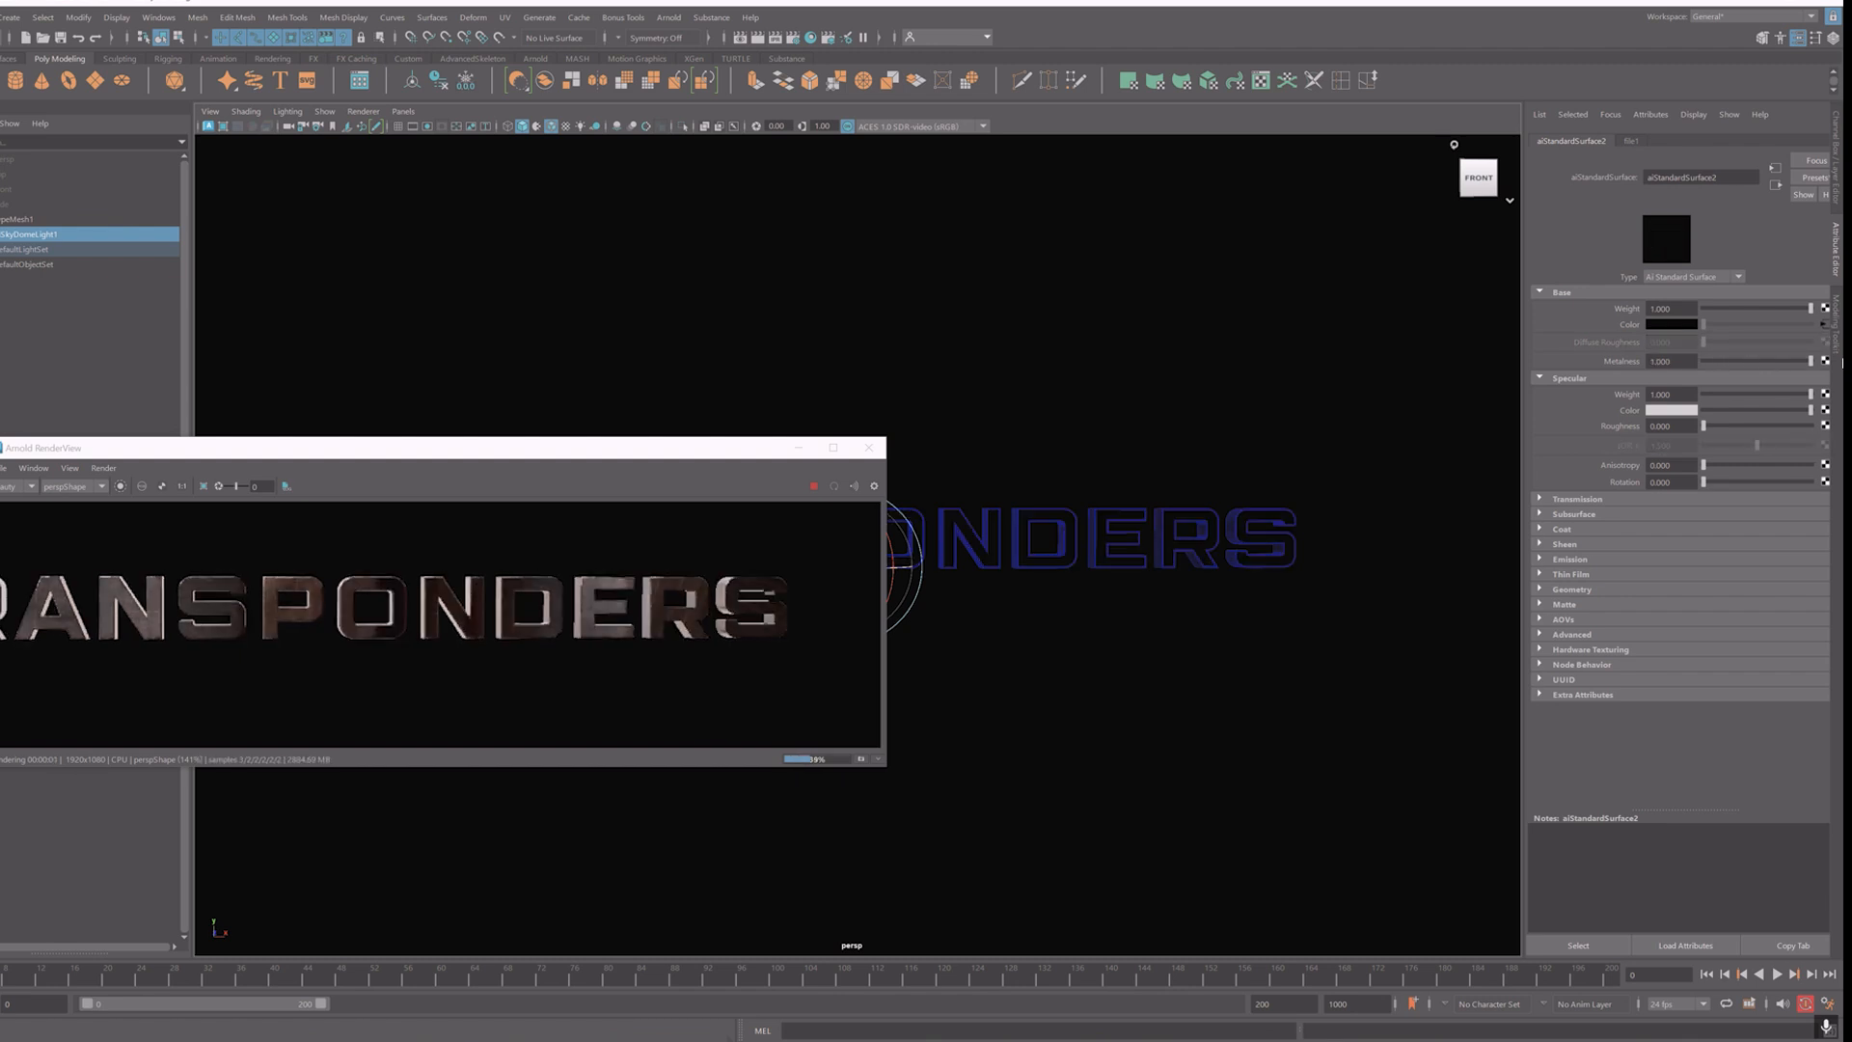
scroll(365, 642, down, 3)
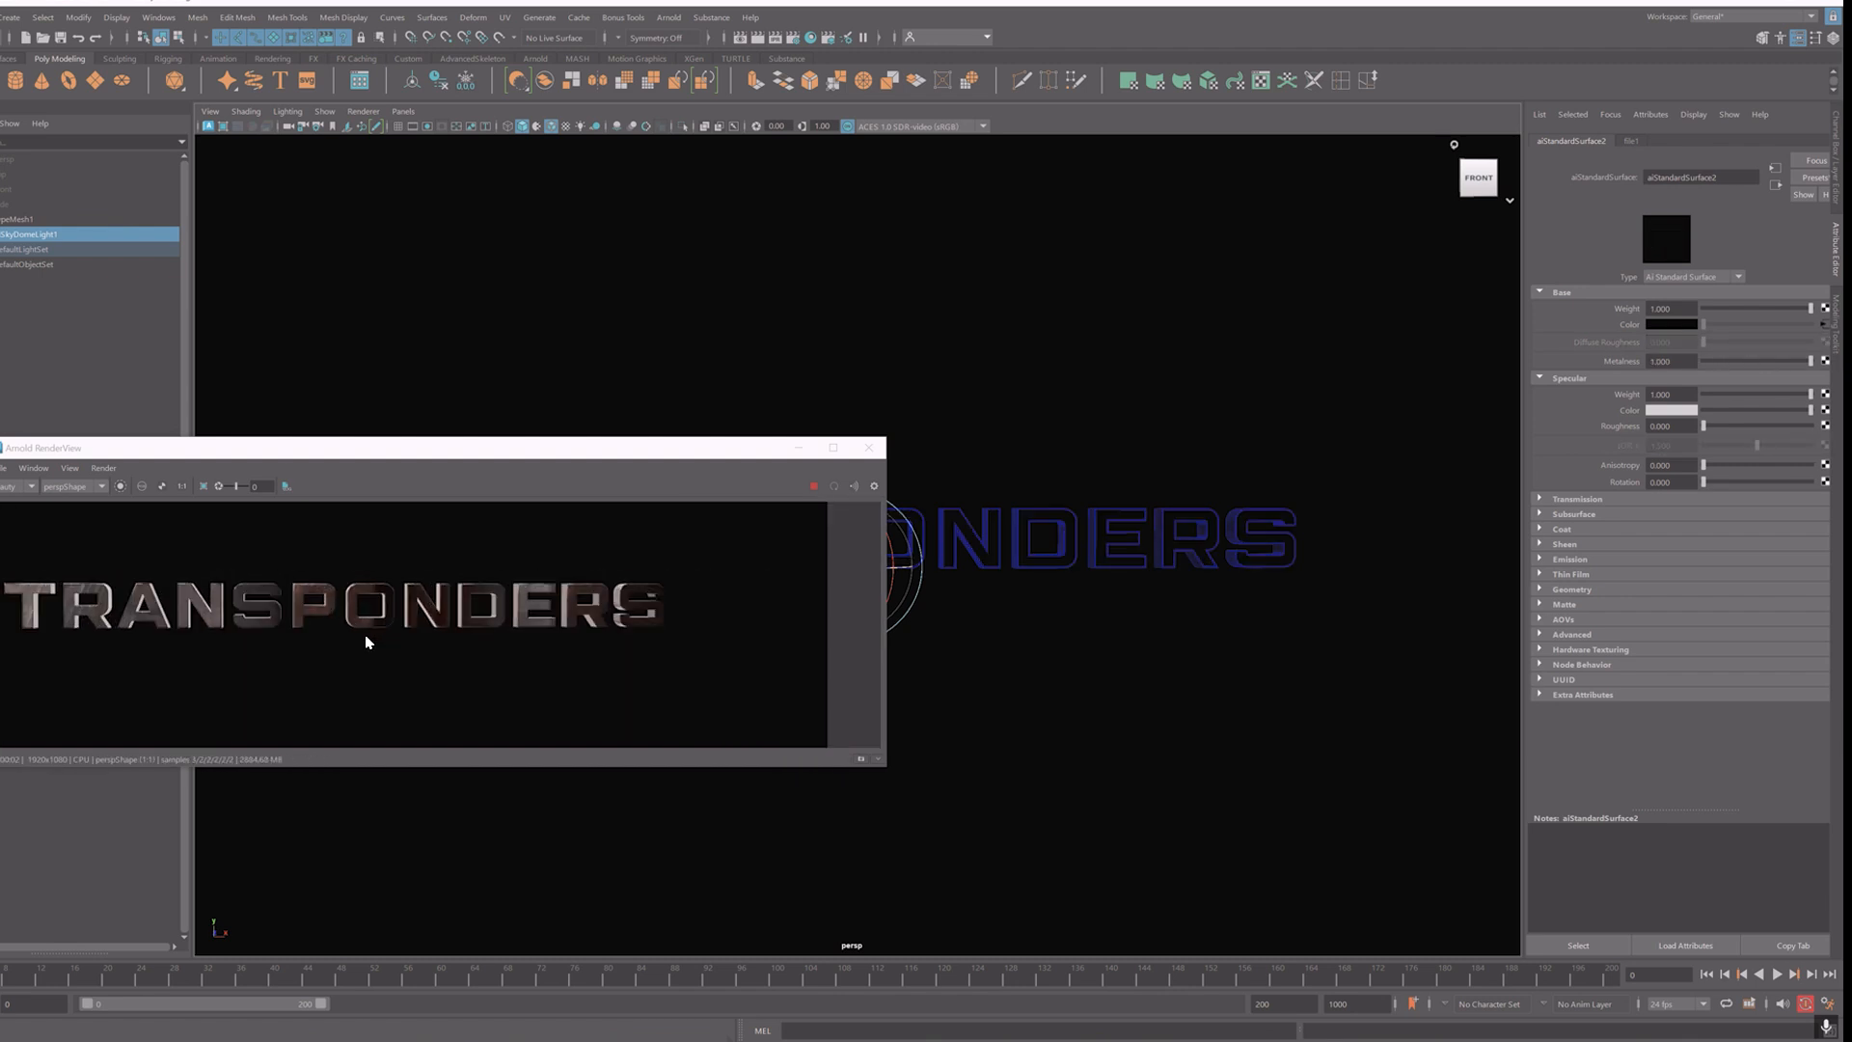
mouse_move(1705, 426)
mouse_down()
mouse_move(1750, 424)
mouse_move(1729, 424)
mouse_up()
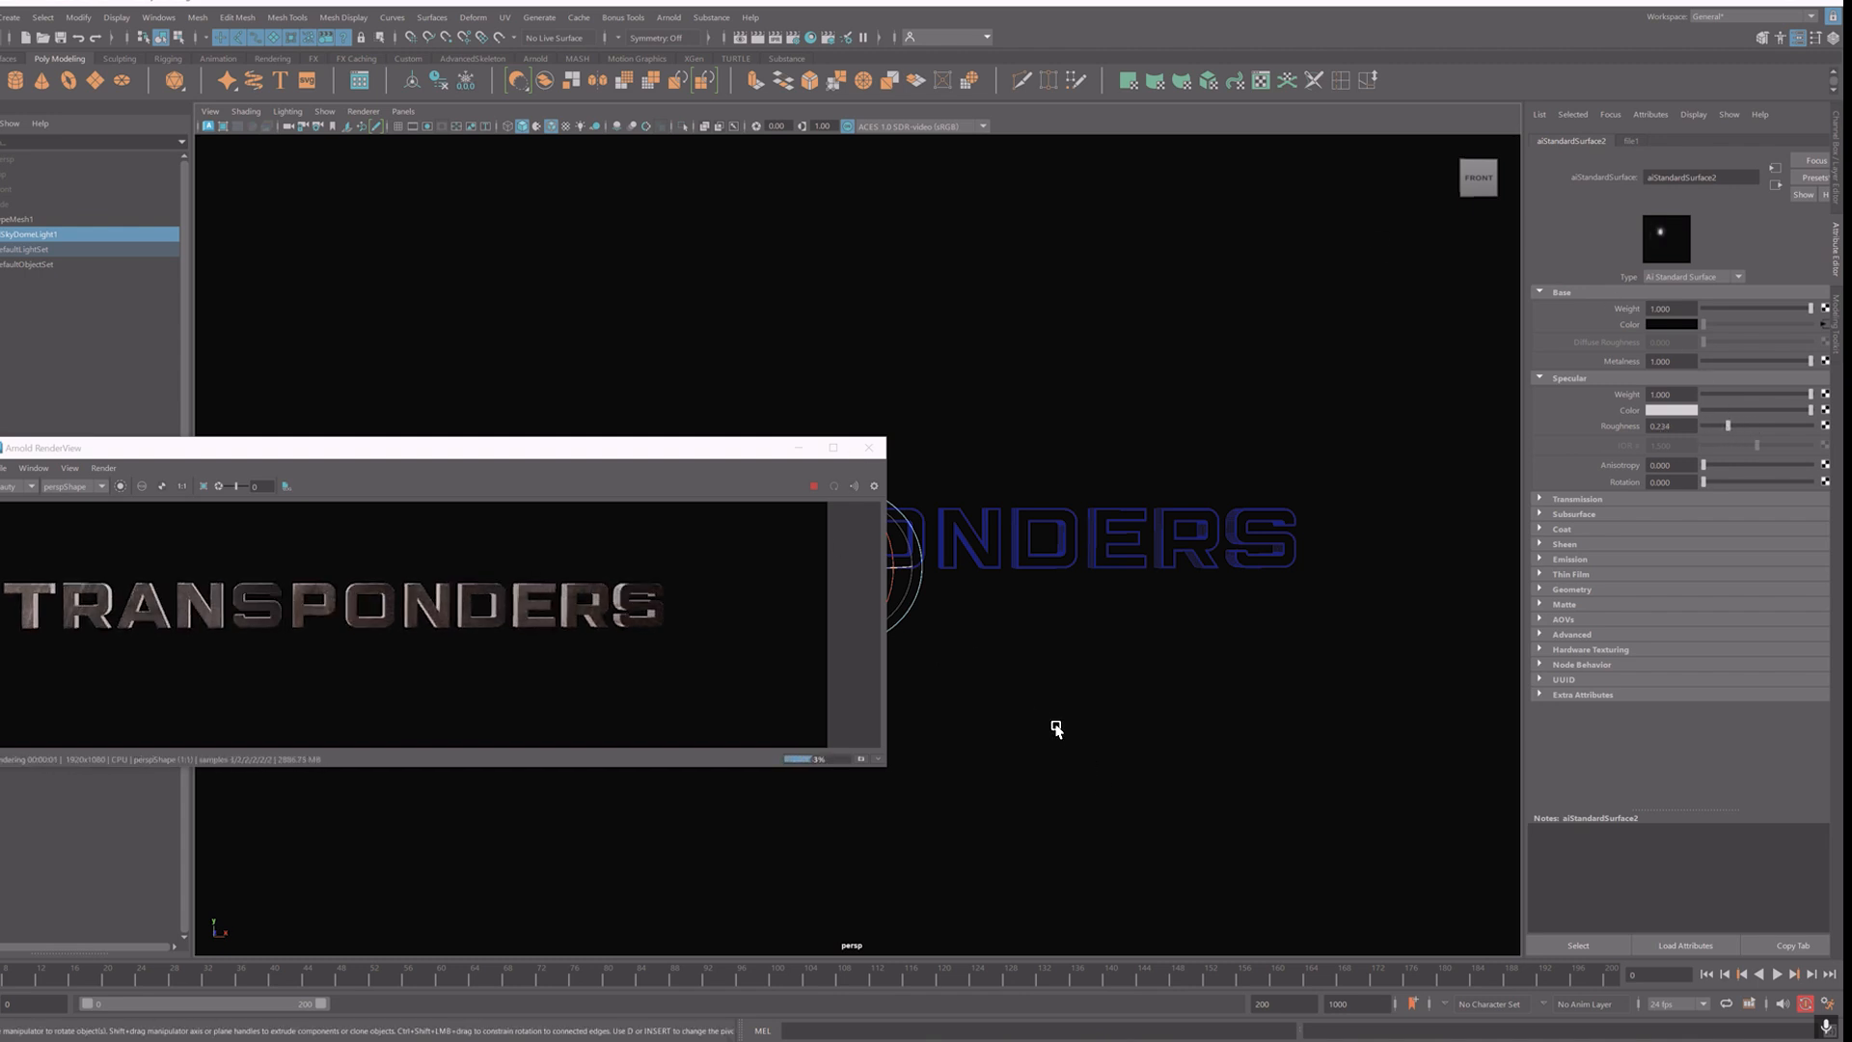
Step: Move the render window clear of the text and rotate the skydome light about -115 degrees around the Y axis
click(1056, 729)
click(24, 236)
drag(613, 447, 743, 167)
mouse_move(861, 573)
mouse_down()
mouse_move(798, 566)
mouse_move(886, 569)
mouse_up()
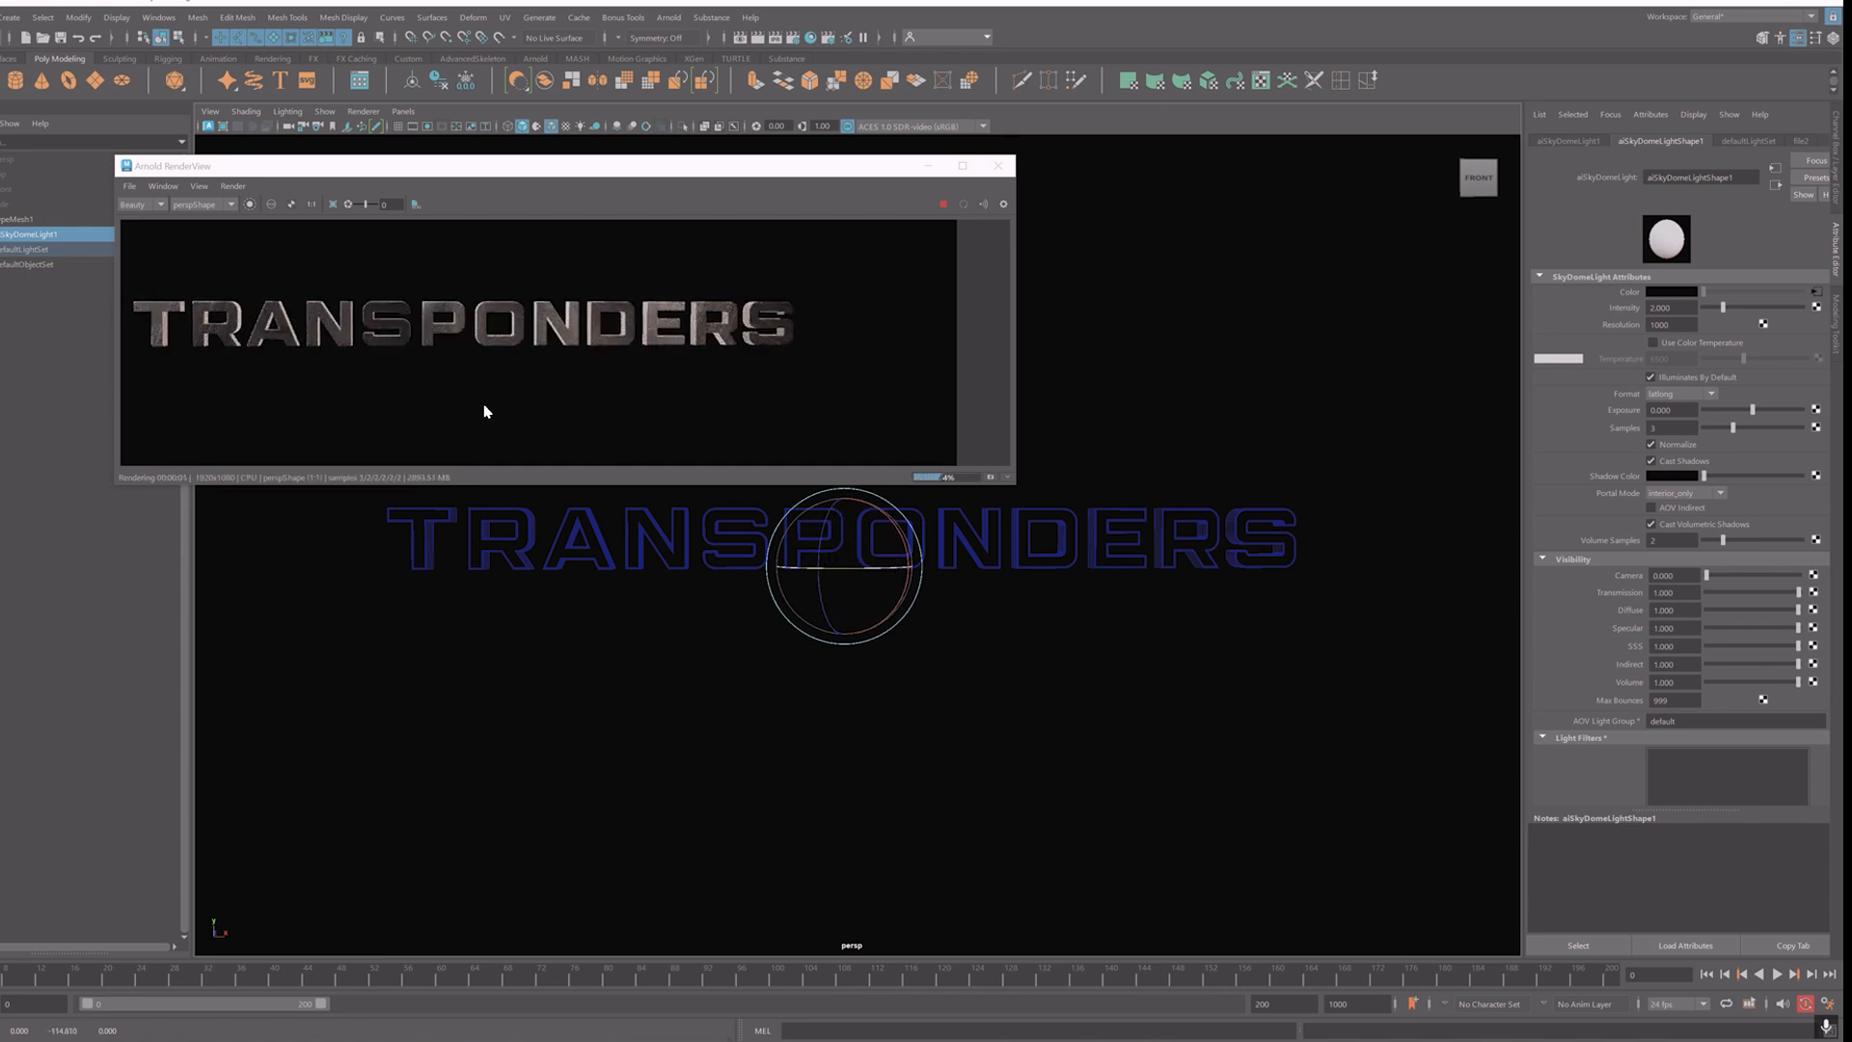
scroll(472, 385, down, 3)
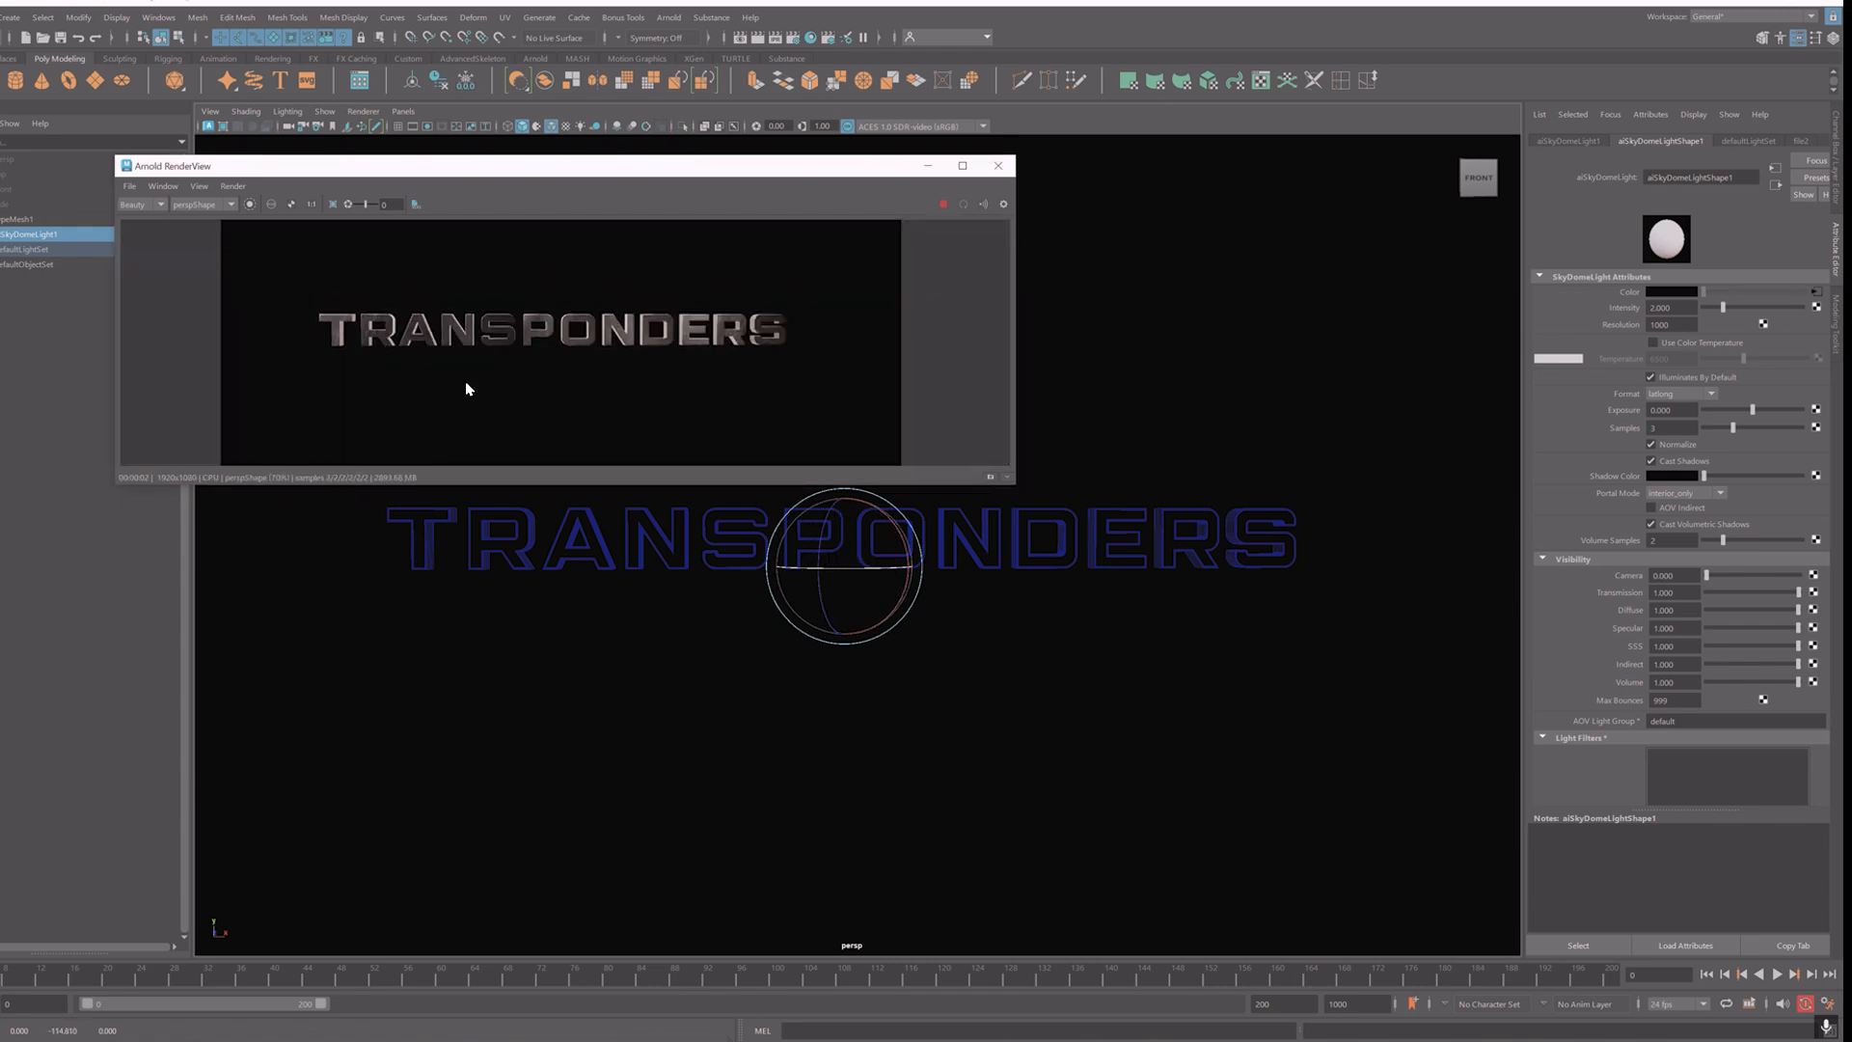
Step: Add an Arnold area light at the center of the scene and scale it up uniformly
click(890, 718)
click(668, 17)
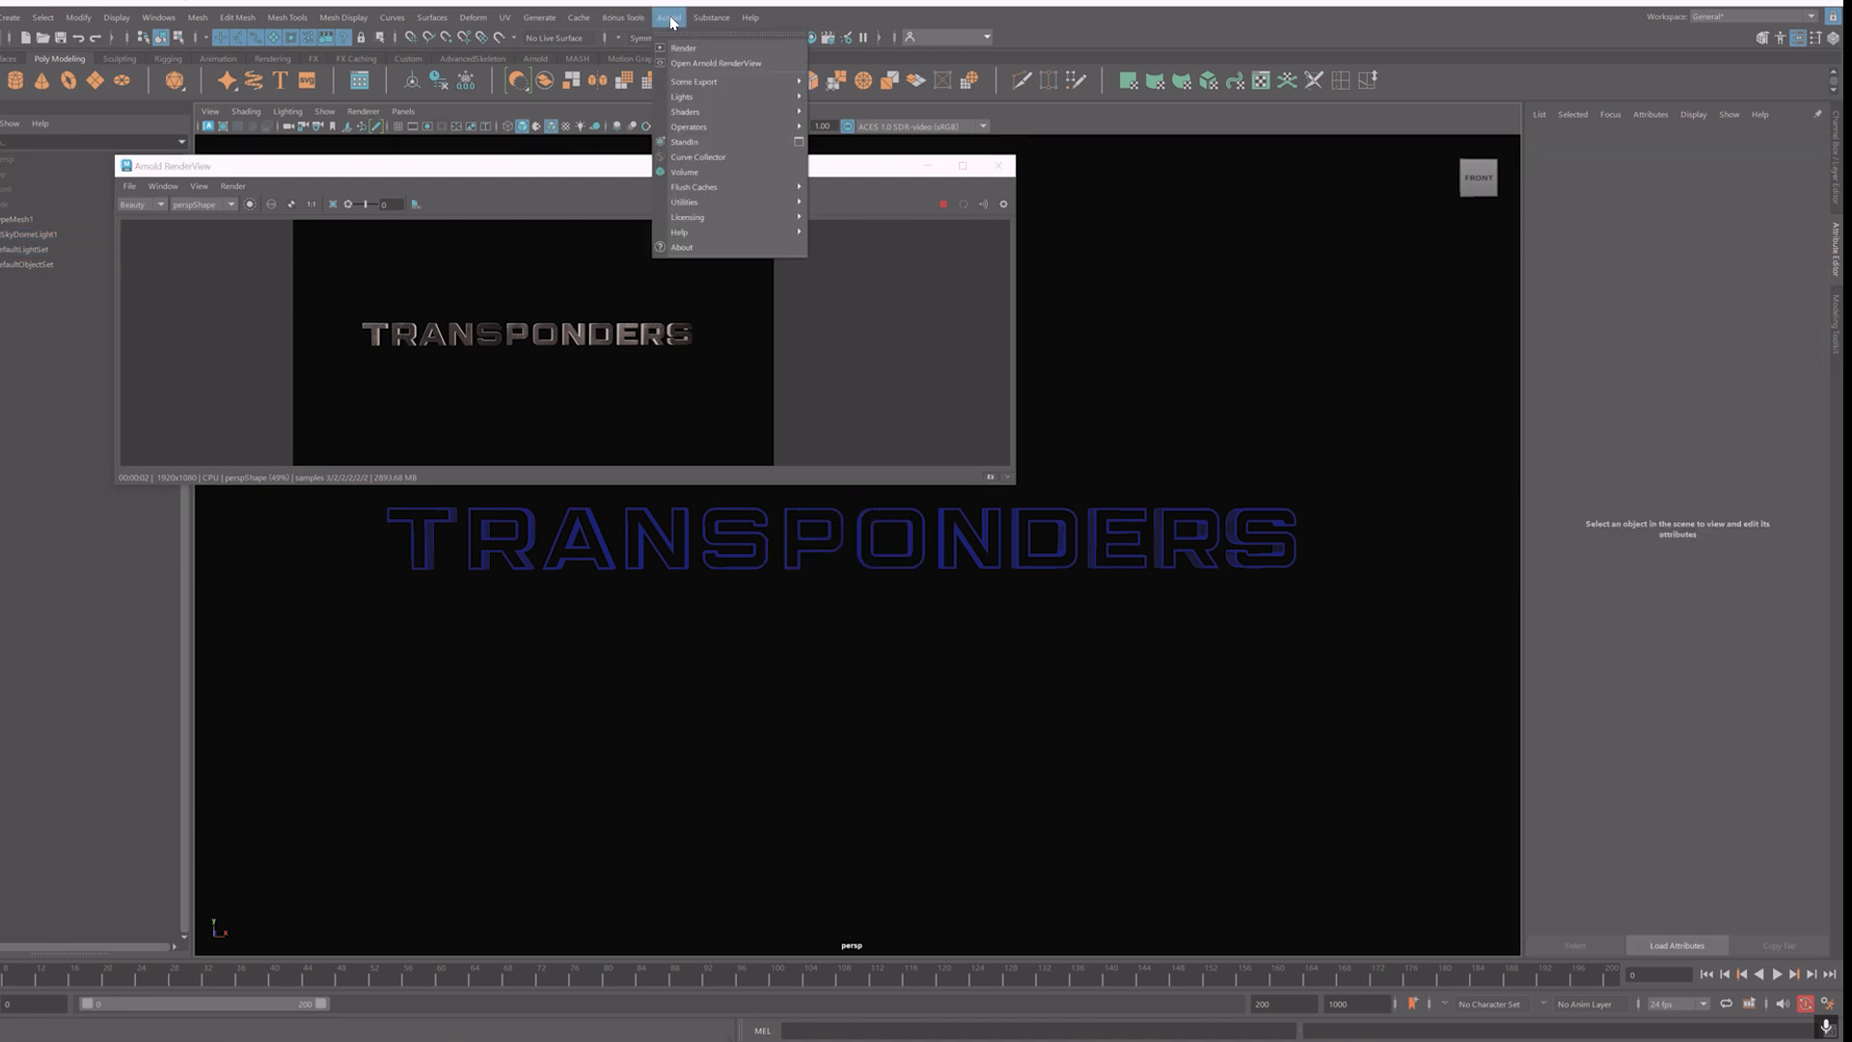
mouse_move(713, 96)
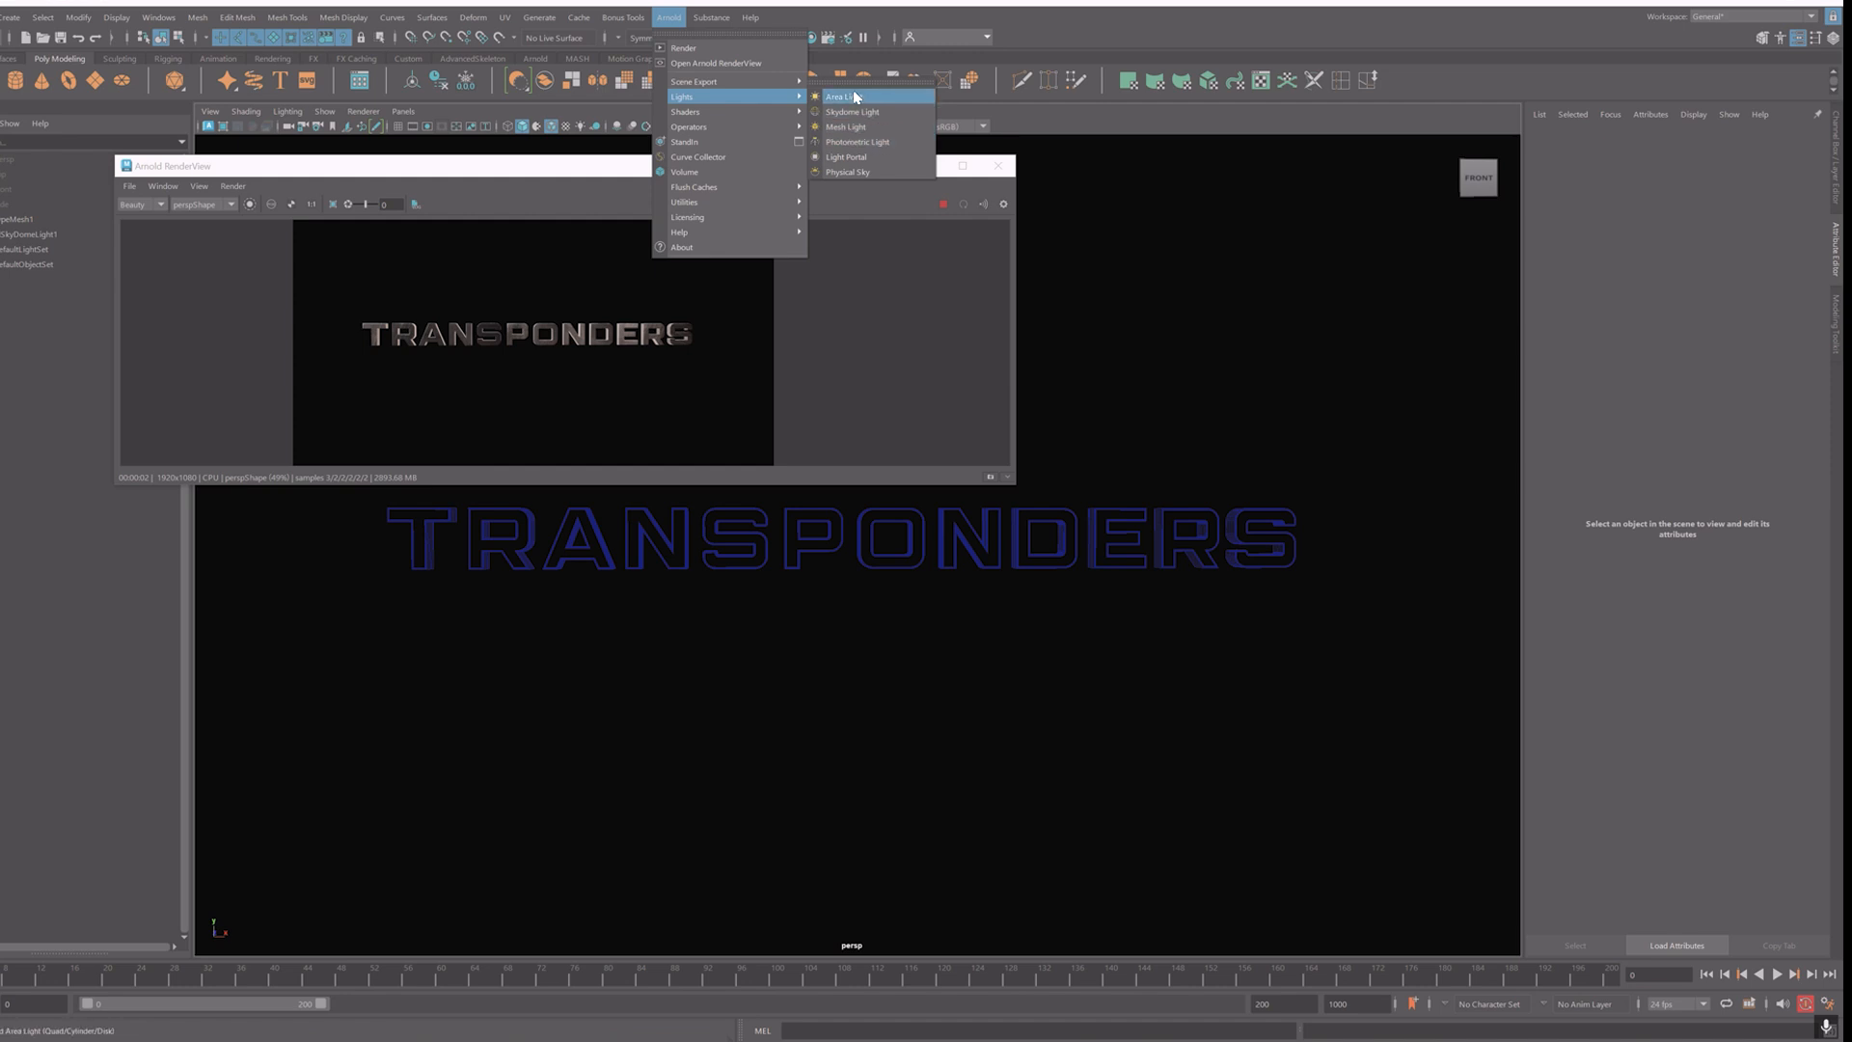
click(843, 97)
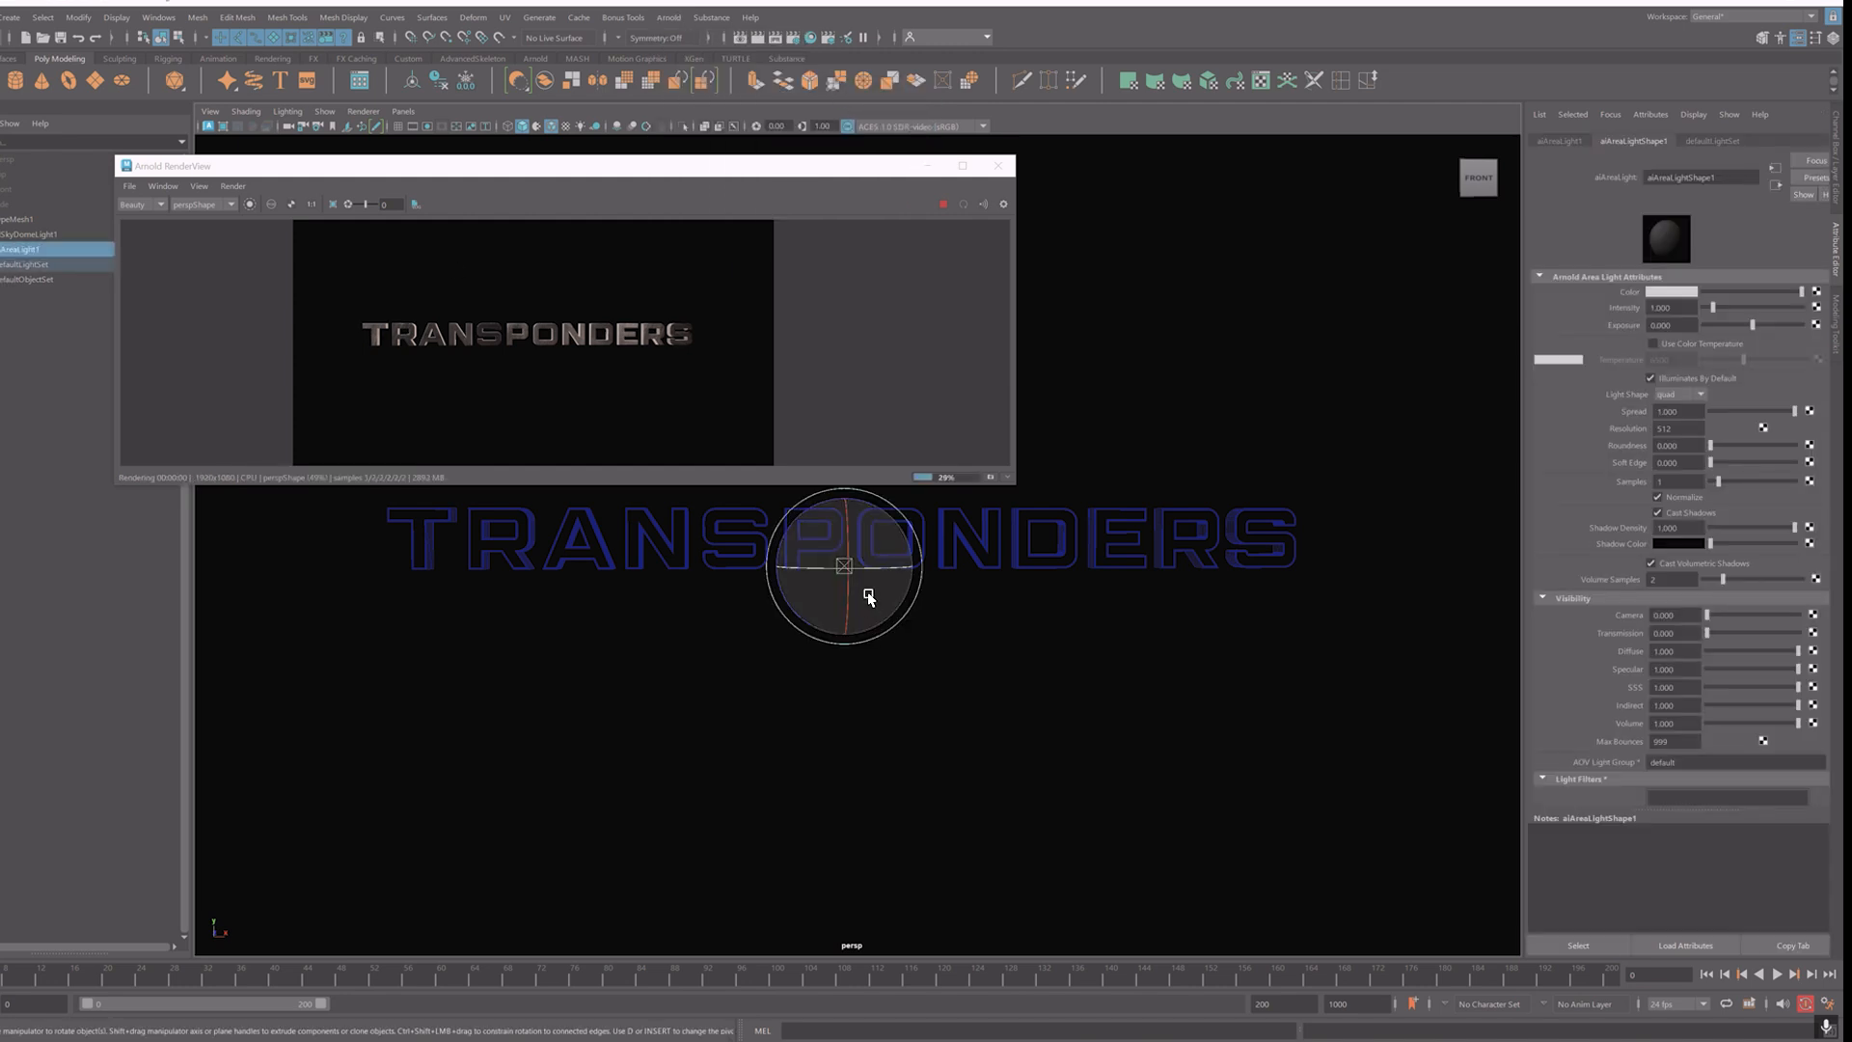
key(r)
drag(844, 566, 943, 592)
key(w)
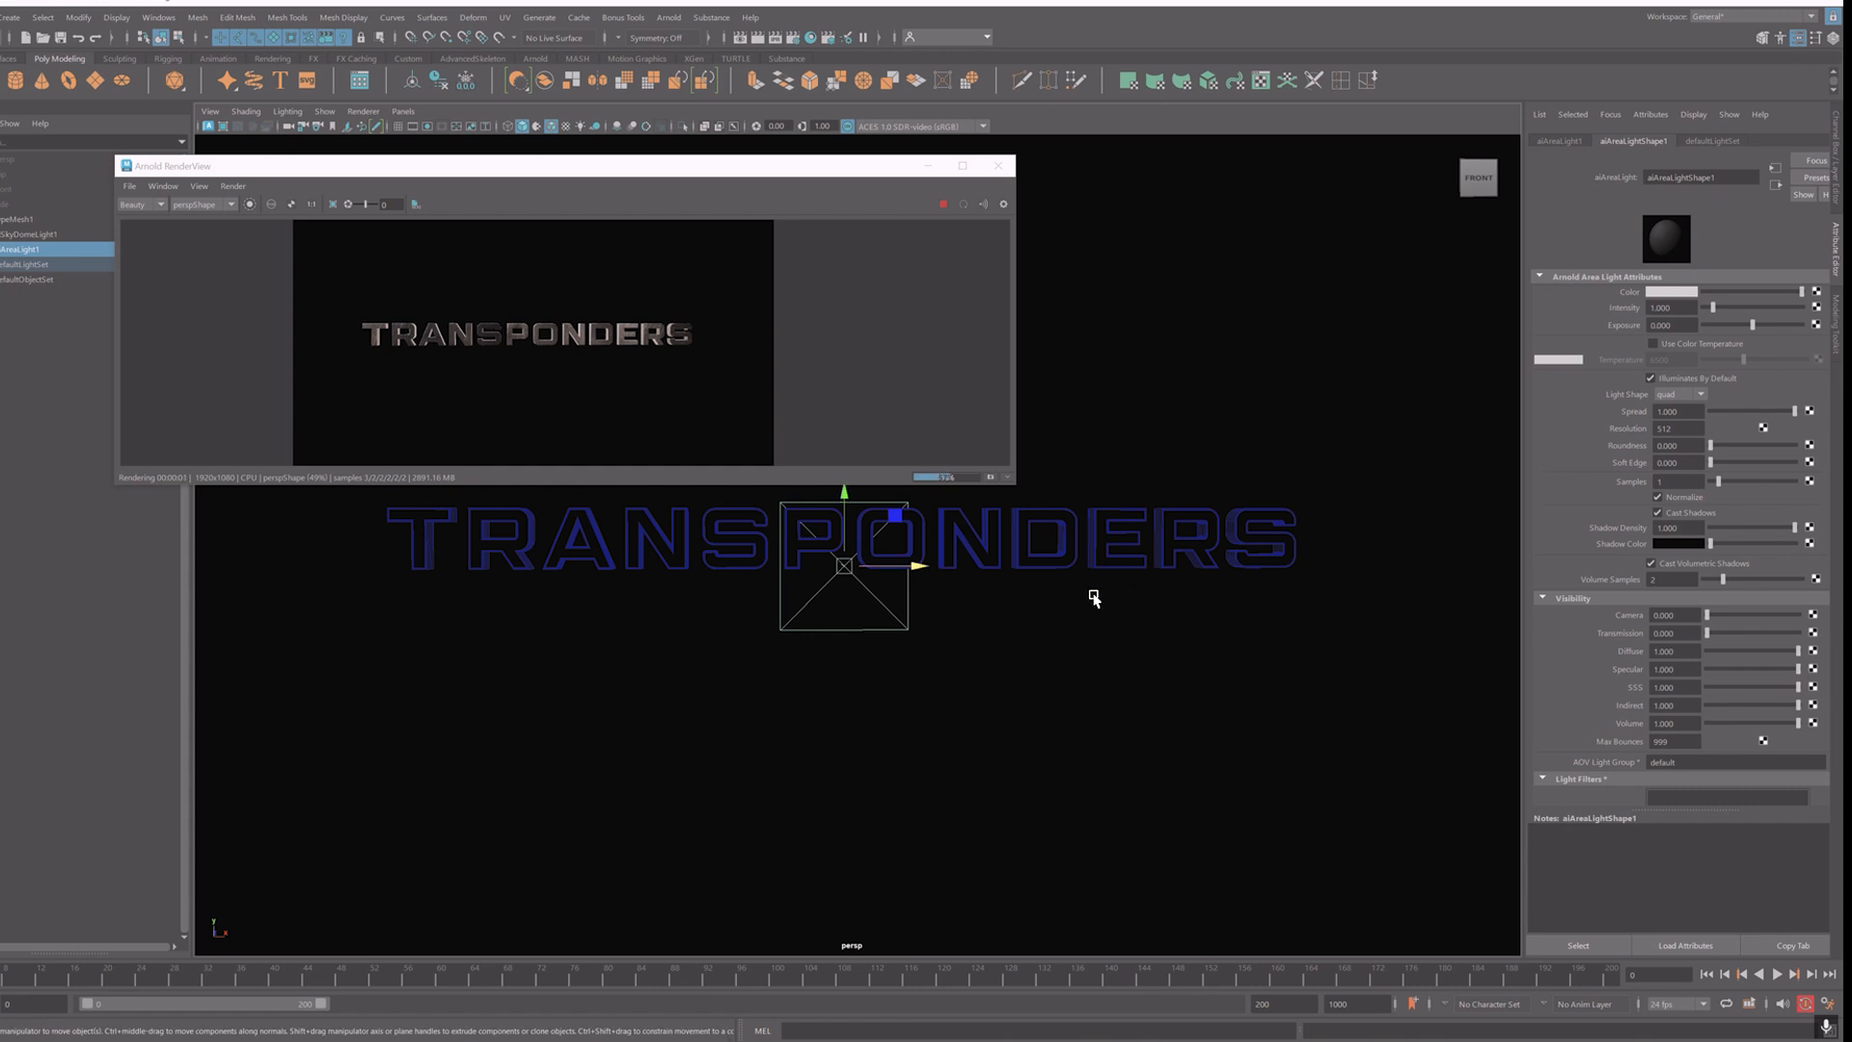
Step: Switch to the four-view layout and move the area light about 8.3 units along Z in front of the text
key(space)
drag(566, 172, 396, 17)
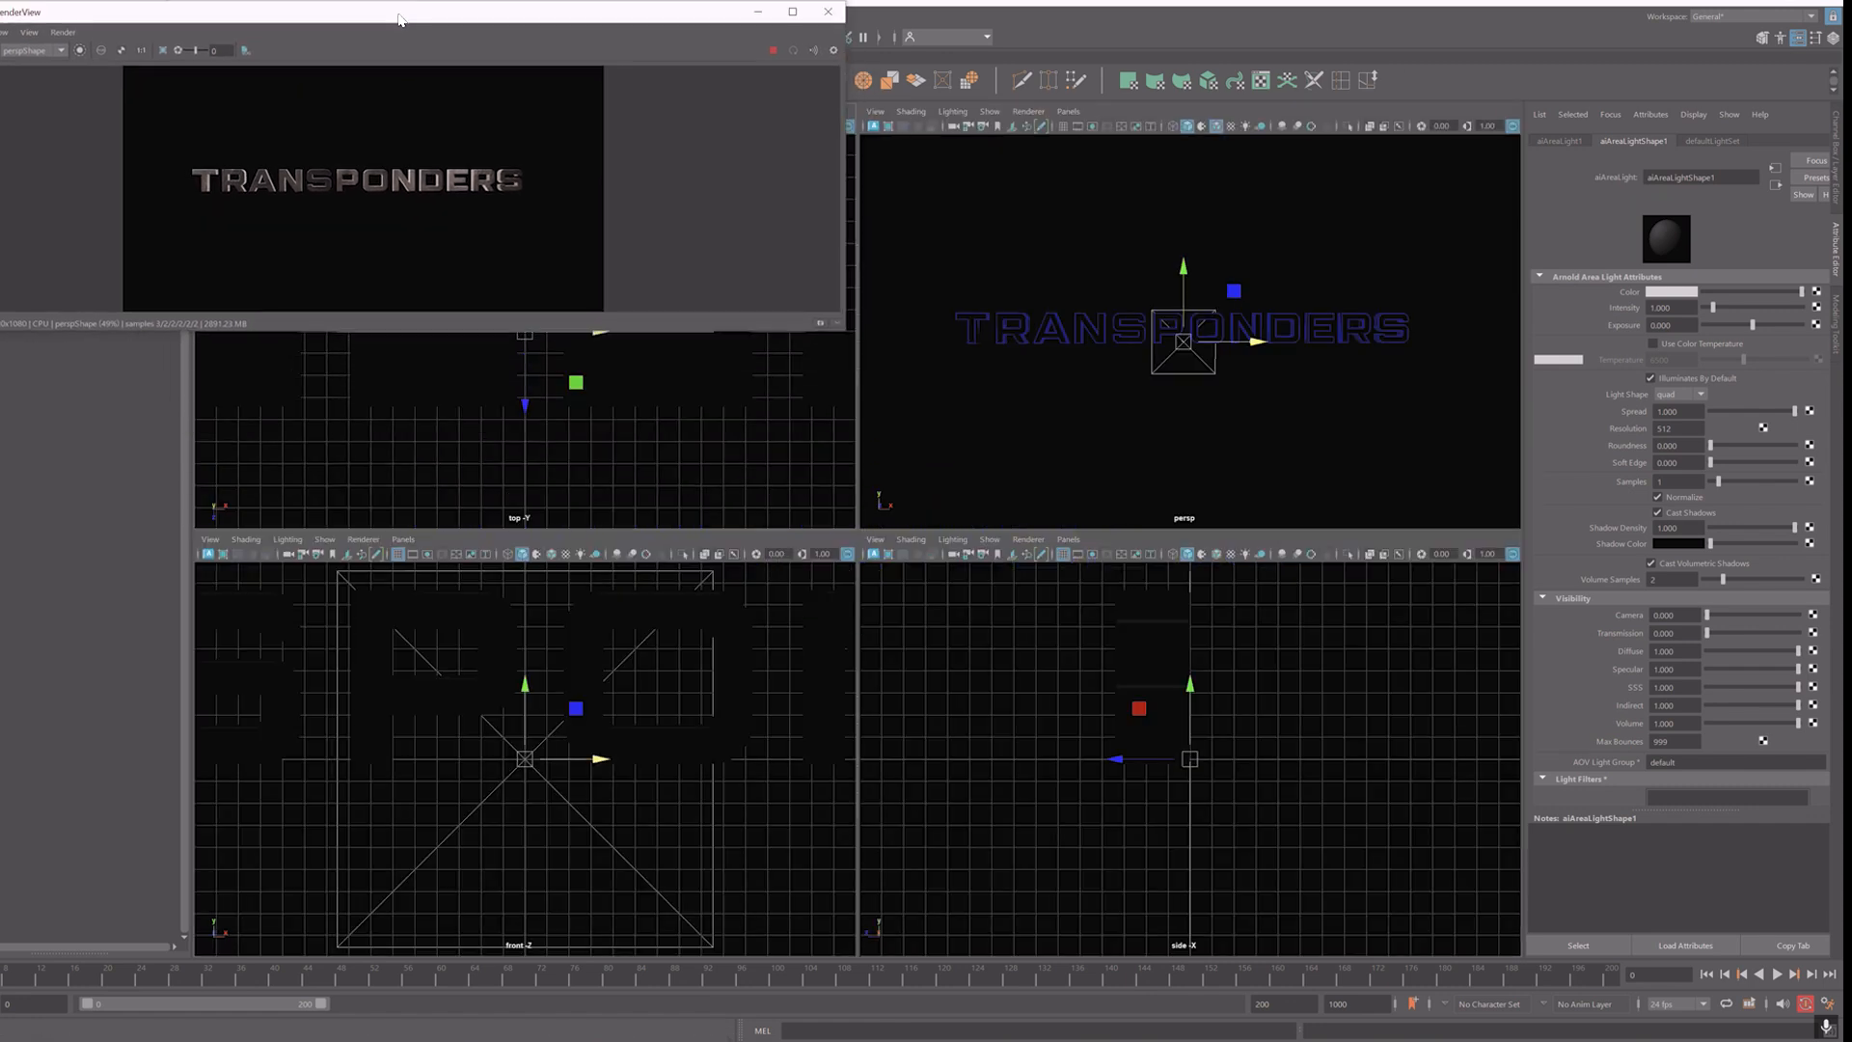
alt+right_drag(566, 430, 558, 392)
alt+middle_drag(549, 406, 547, 453)
drag(524, 452, 525, 492)
Step: Set the area light's exposure to 2
double_click(1669, 325)
text(2)
key(Return)
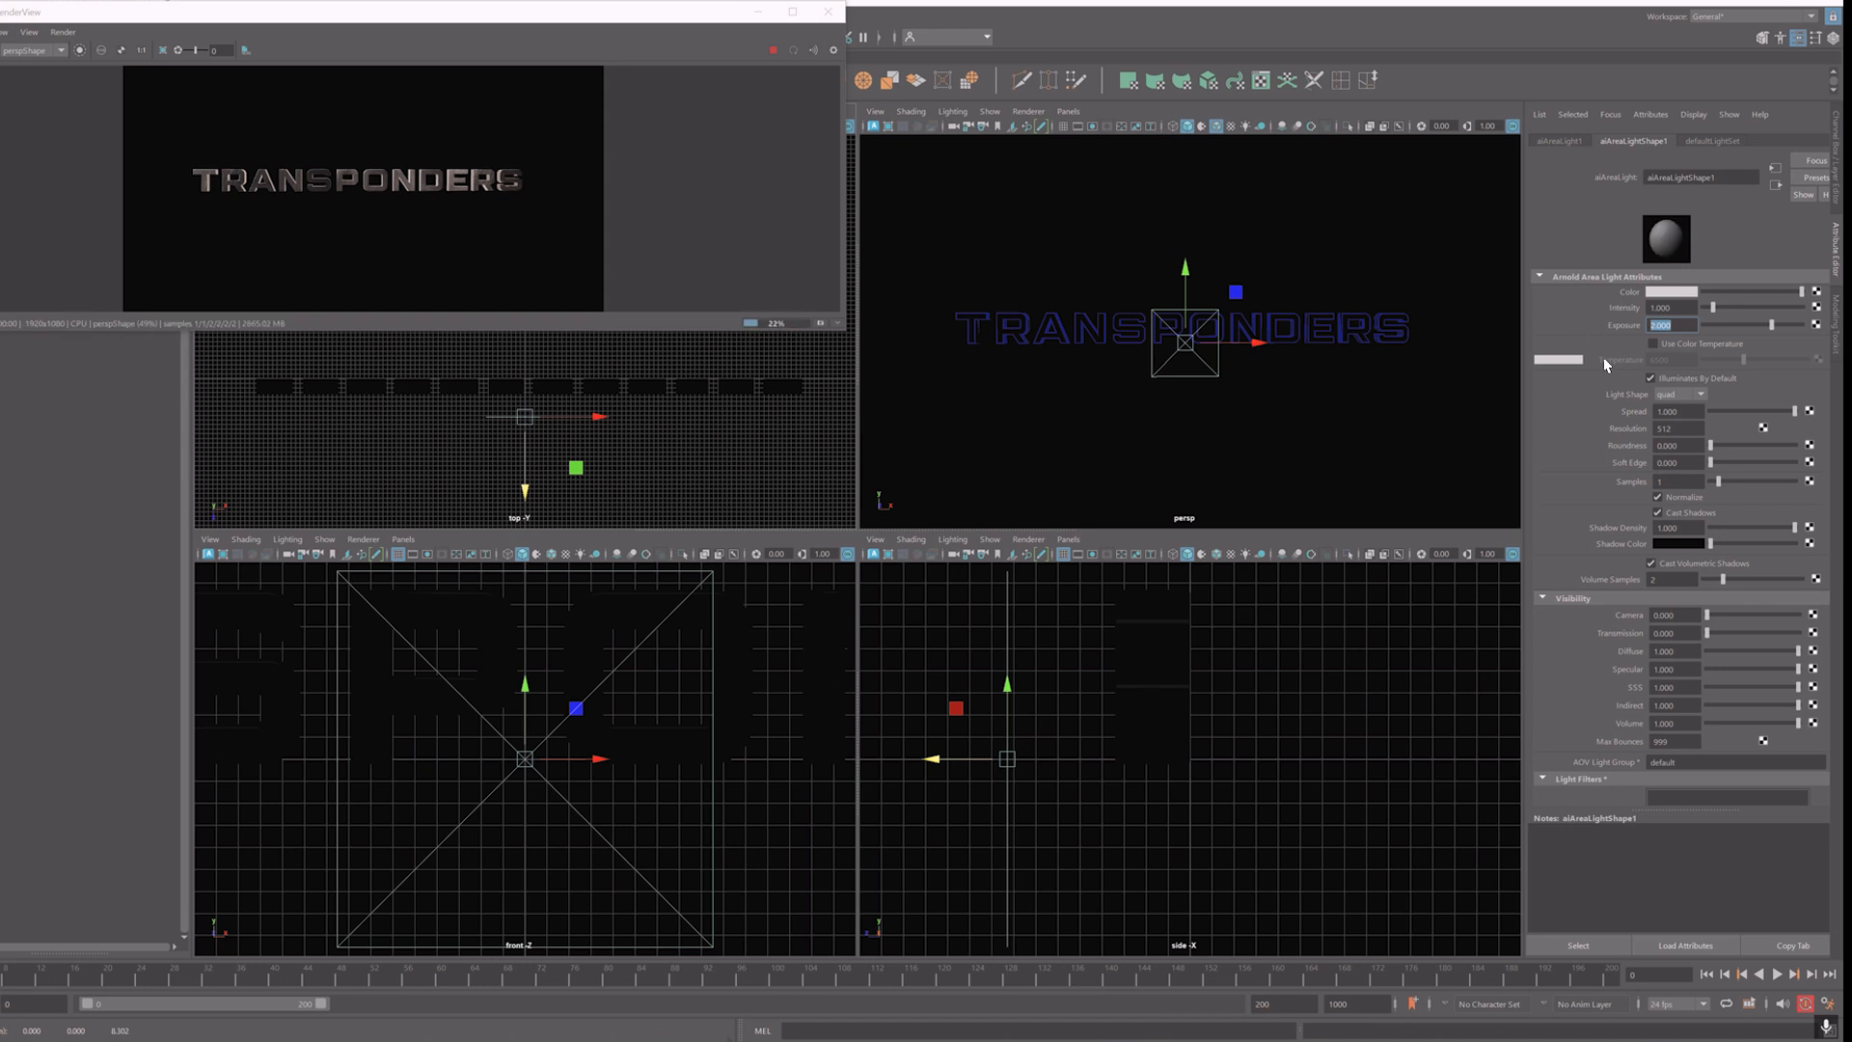
Step: Set the front area light's exposure to 5 and its intensity to 10
text(5)
key(Return)
key(shift+Tab)
text(10)
key(Return)
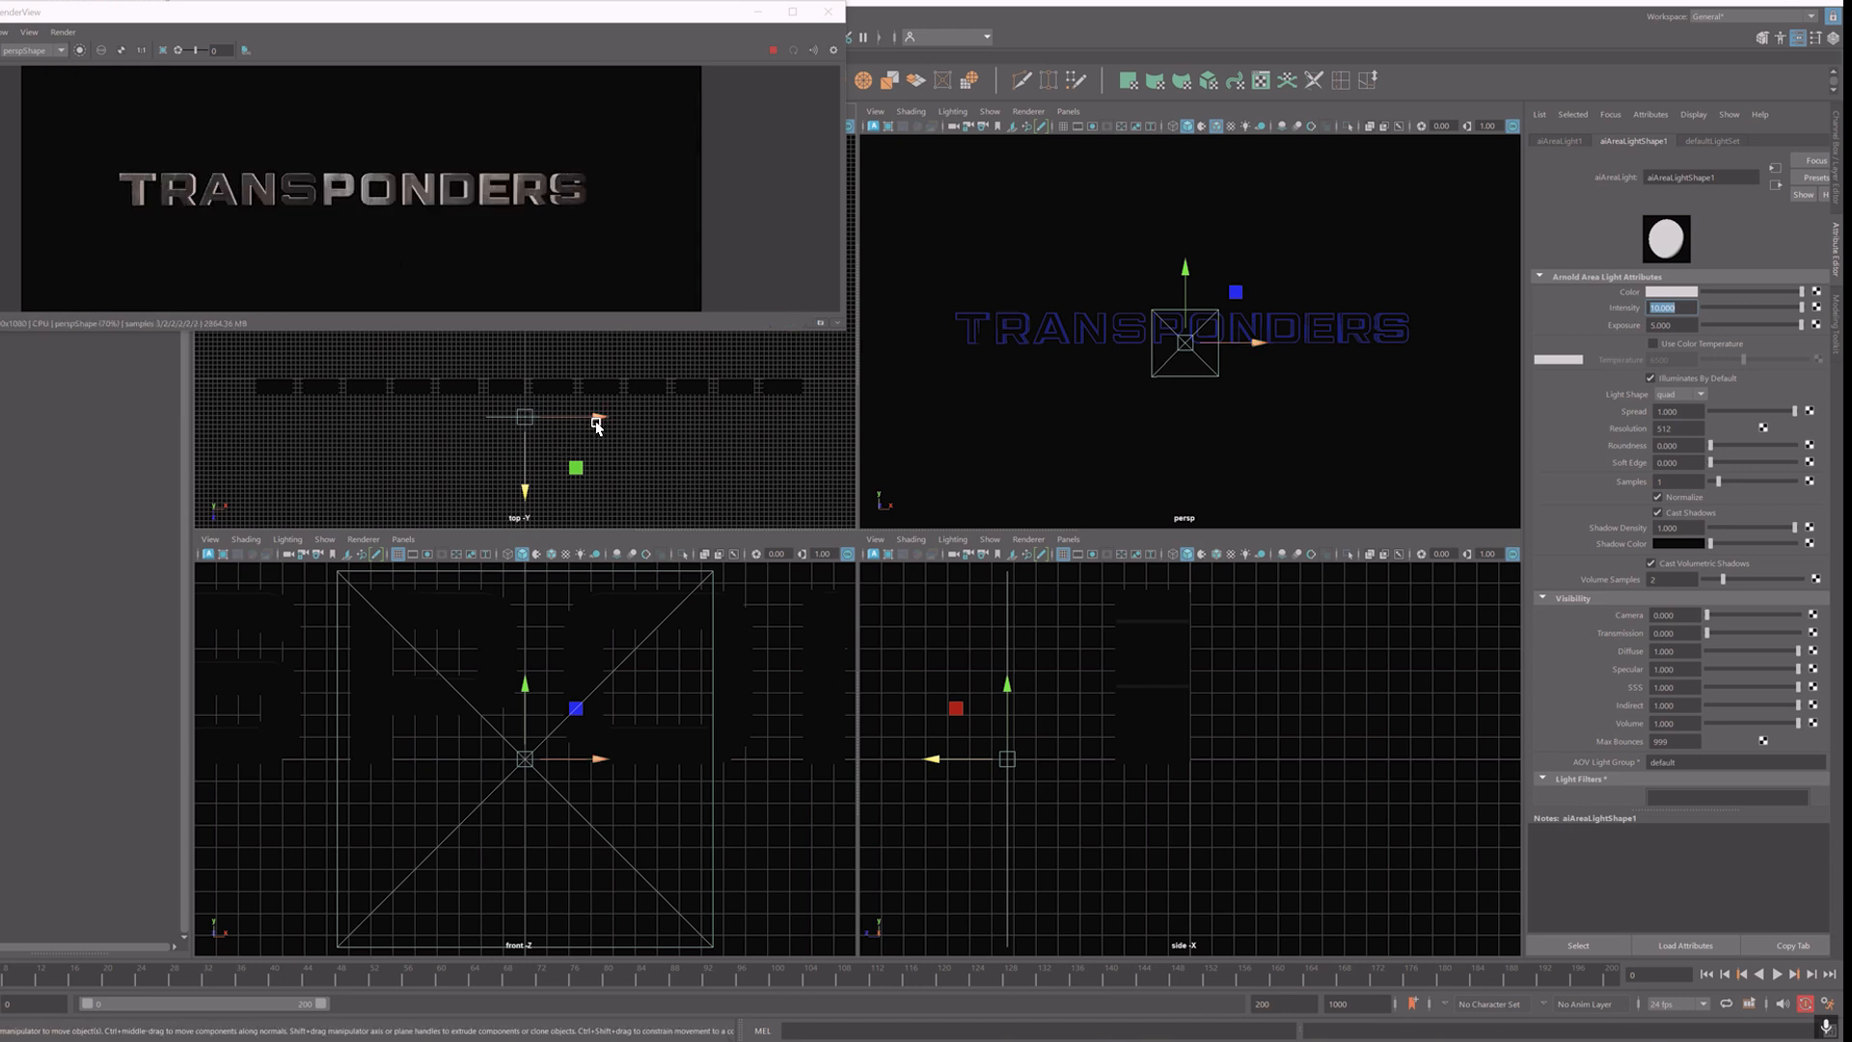
Step: Move the area light closer to the text and duplicate it along X to form a row of four lights across the title
drag(597, 418, 448, 431)
mouse_move(385, 489)
mouse_down()
mouse_move(385, 426)
mouse_move(389, 472)
mouse_up()
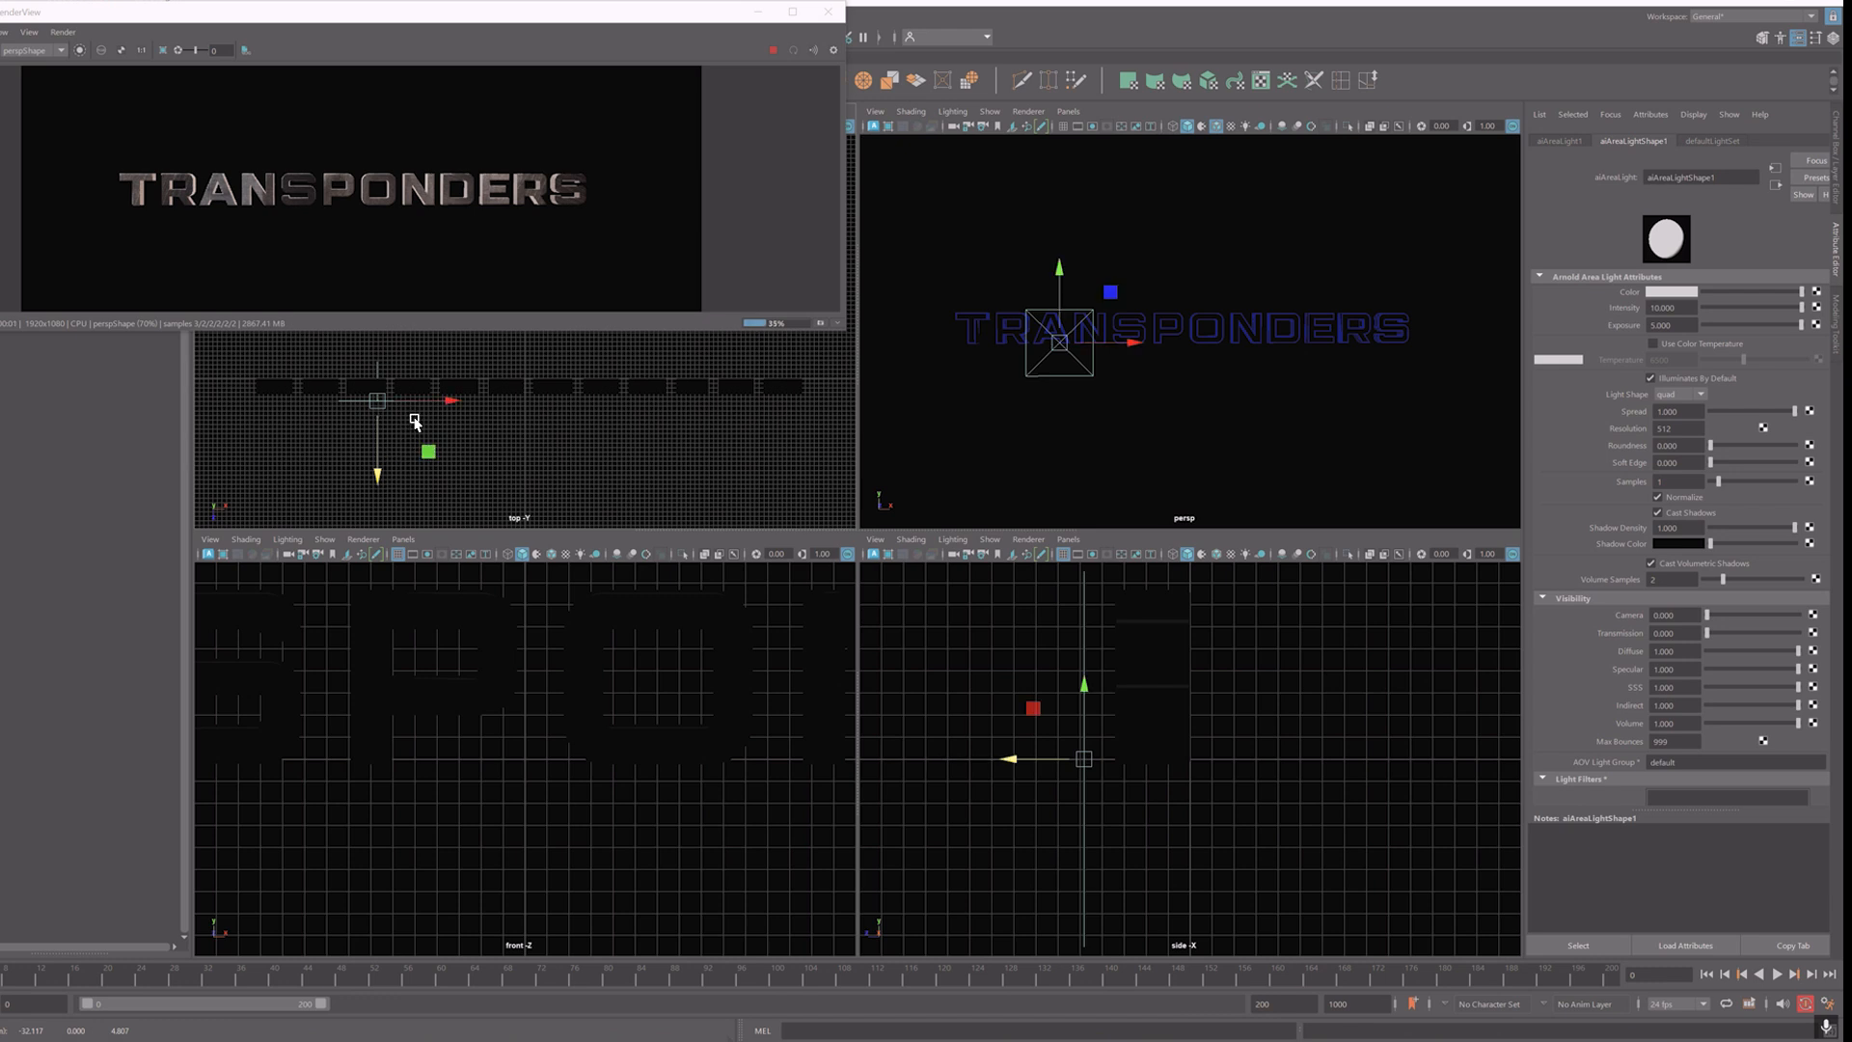
mouse_move(444, 403)
mouse_down()
mouse_move(389, 412)
mouse_move(736, 413)
mouse_move(693, 429)
mouse_move(860, 401)
mouse_up()
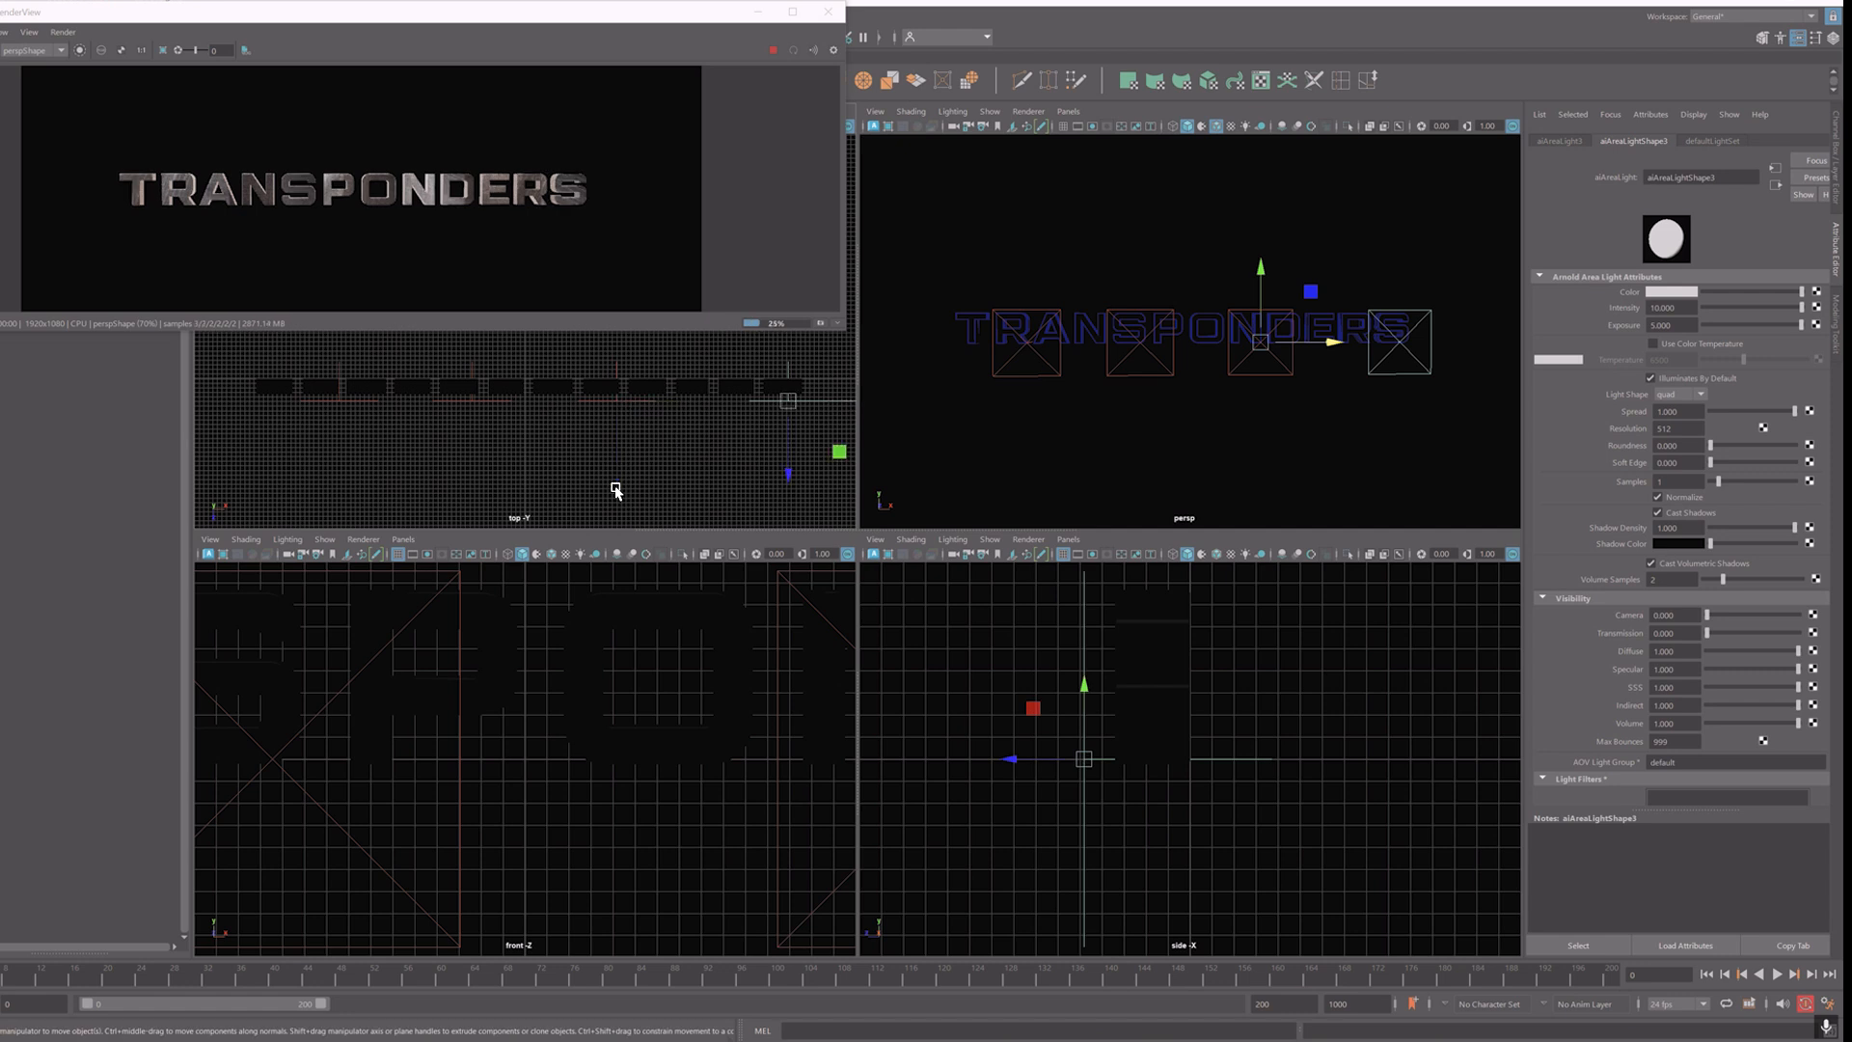
Step: Select the leftmost area light and examine the render of the title with the render window kept clear of the top view
scroll(422, 217, down, 3)
scroll(415, 184, up, 2)
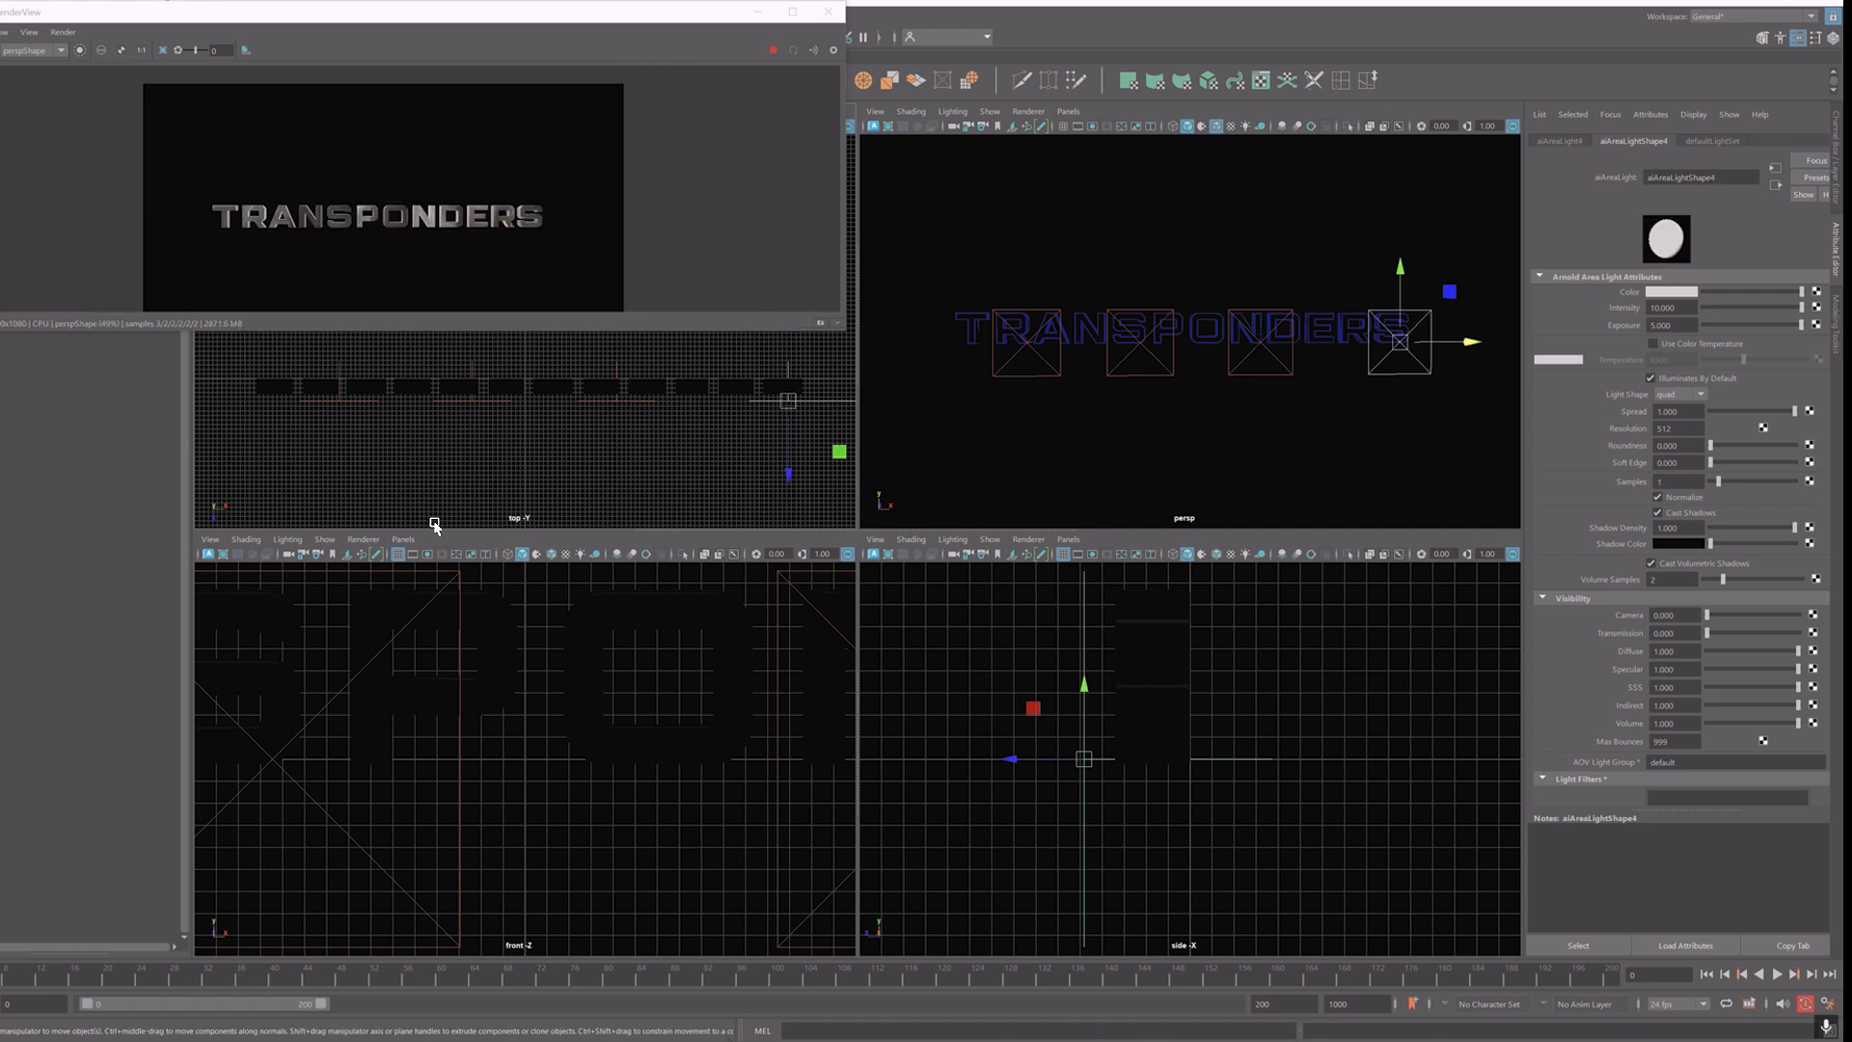
click(357, 402)
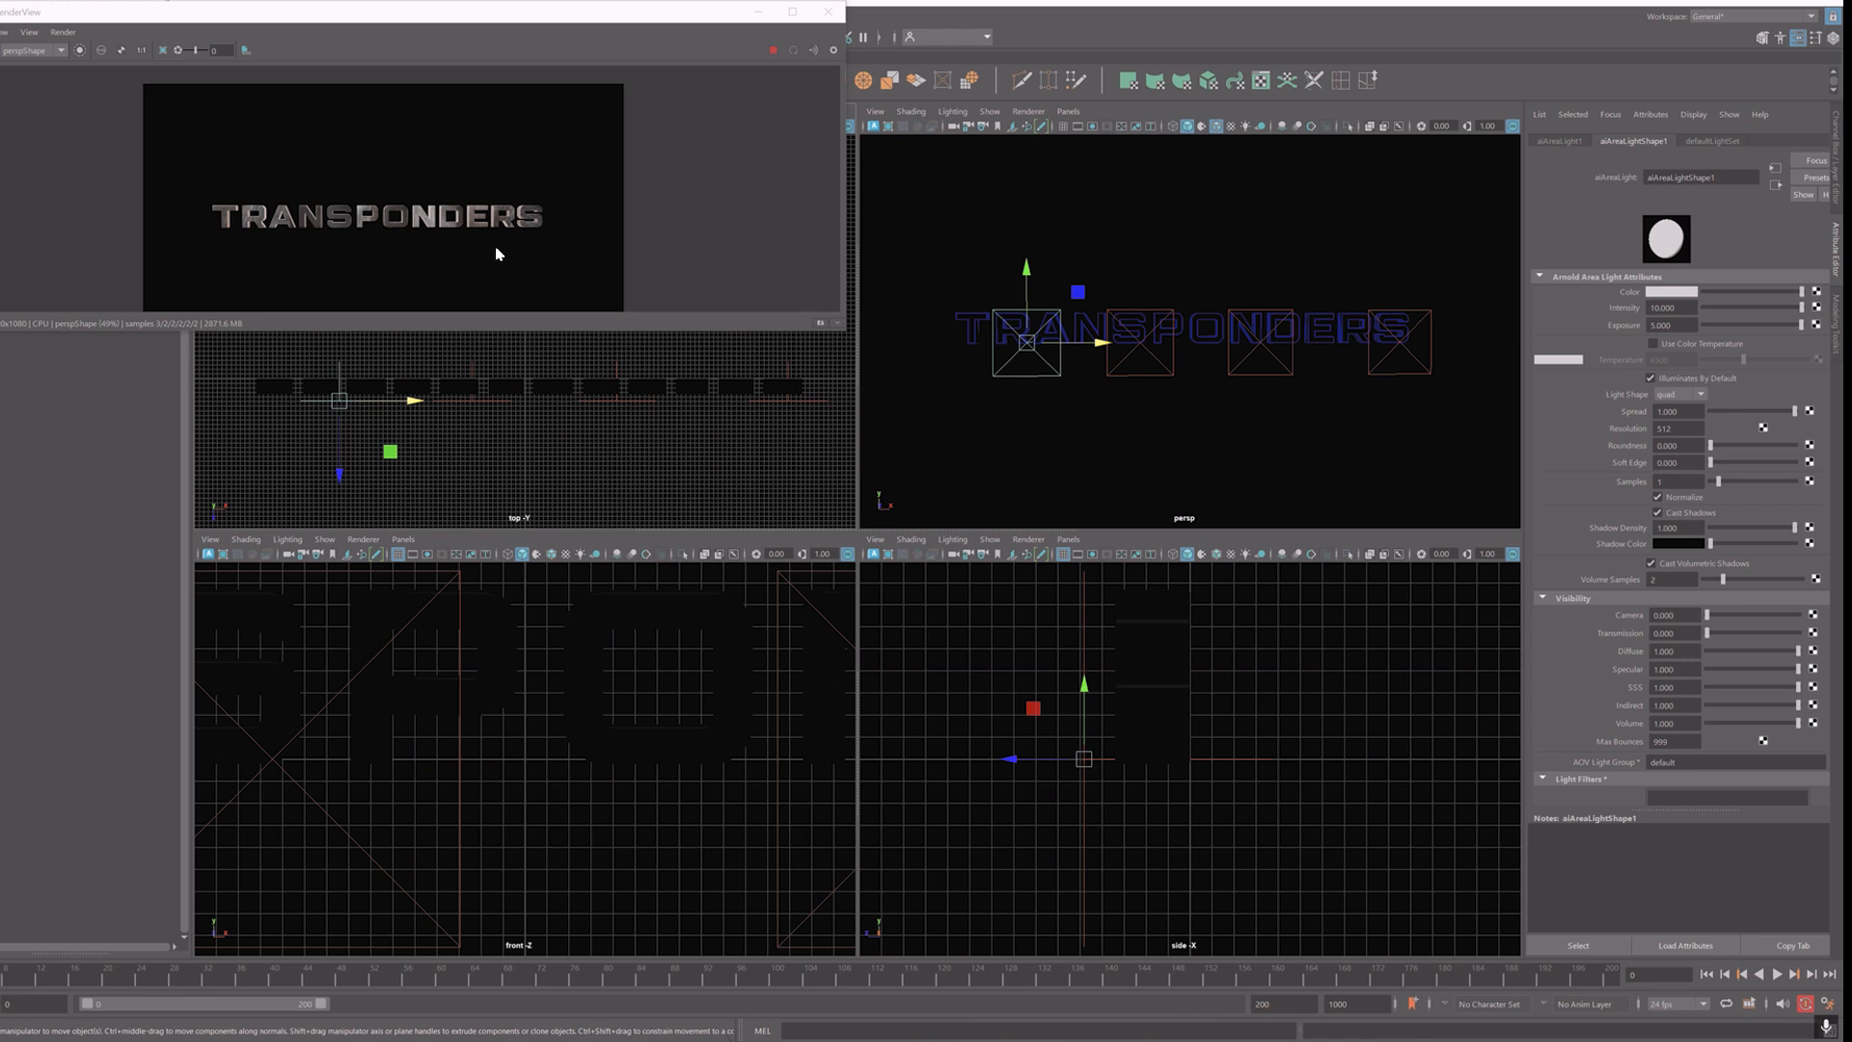
scroll(497, 254, down, 1)
scroll(544, 222, up, 1)
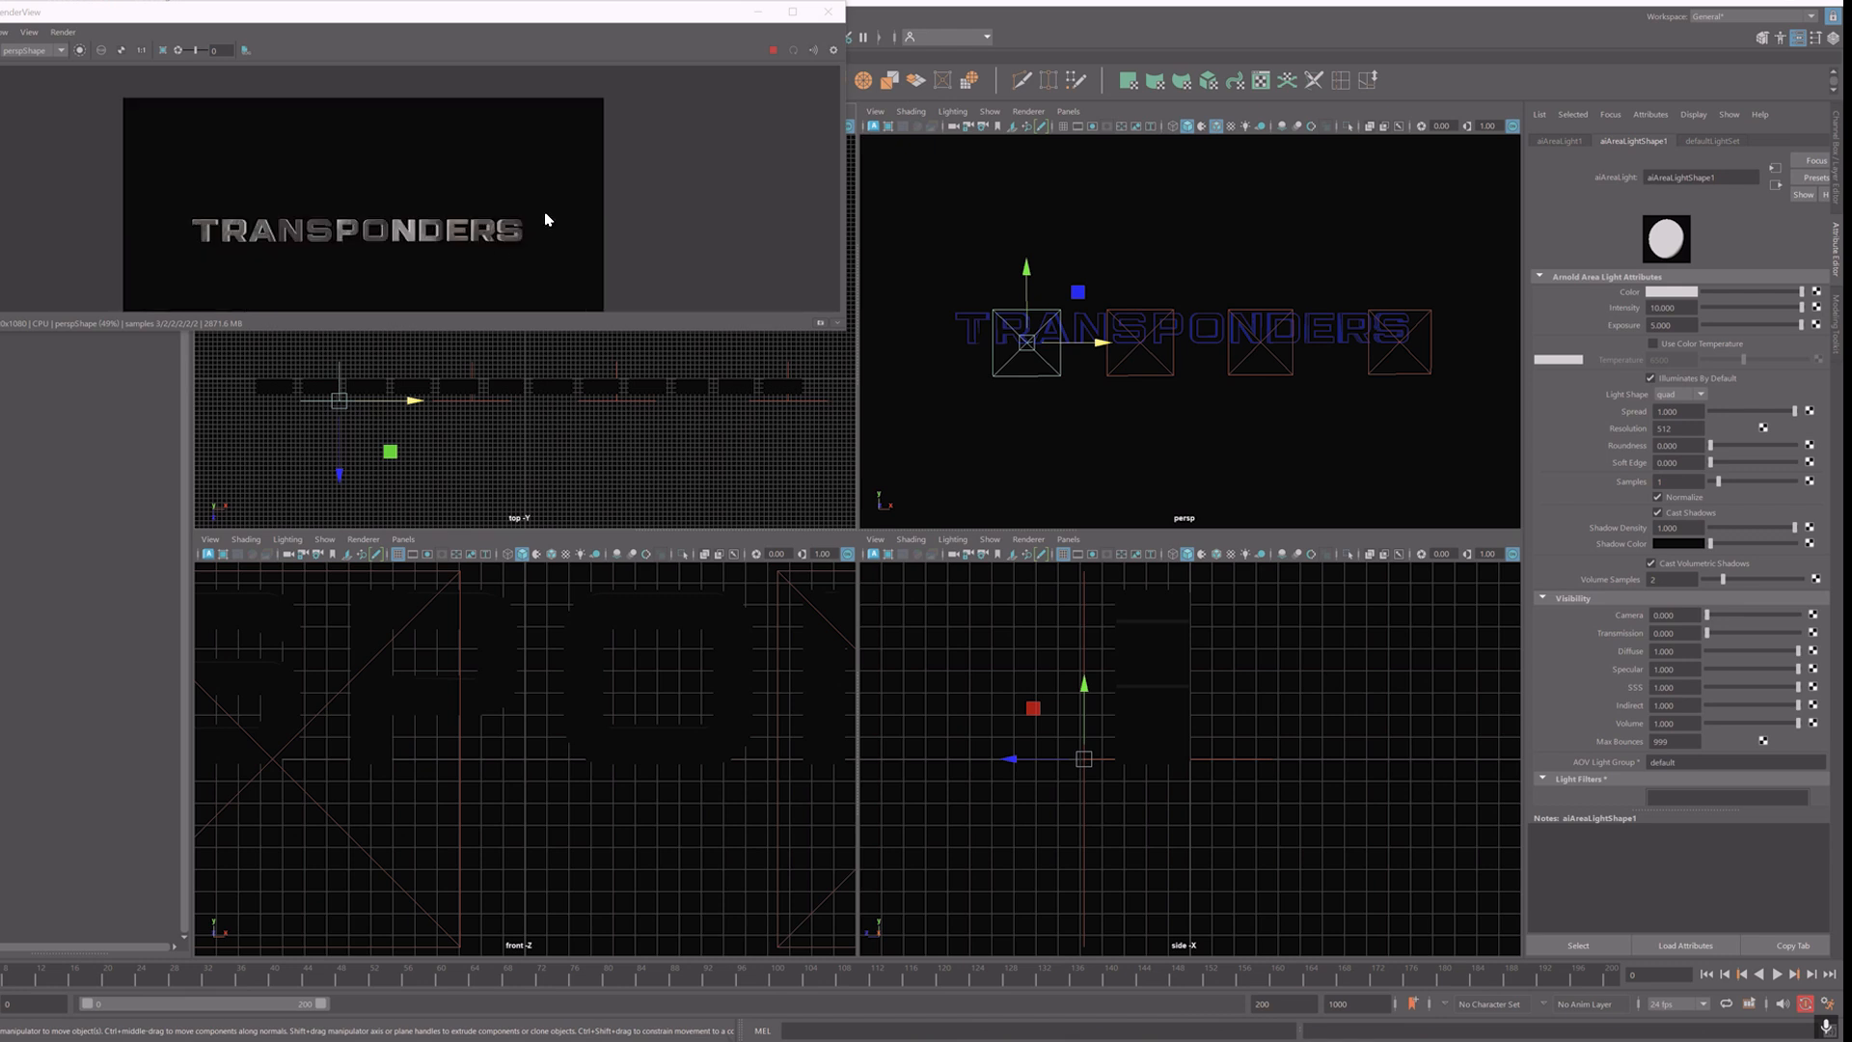
alt+middle_drag(553, 232, 583, 163)
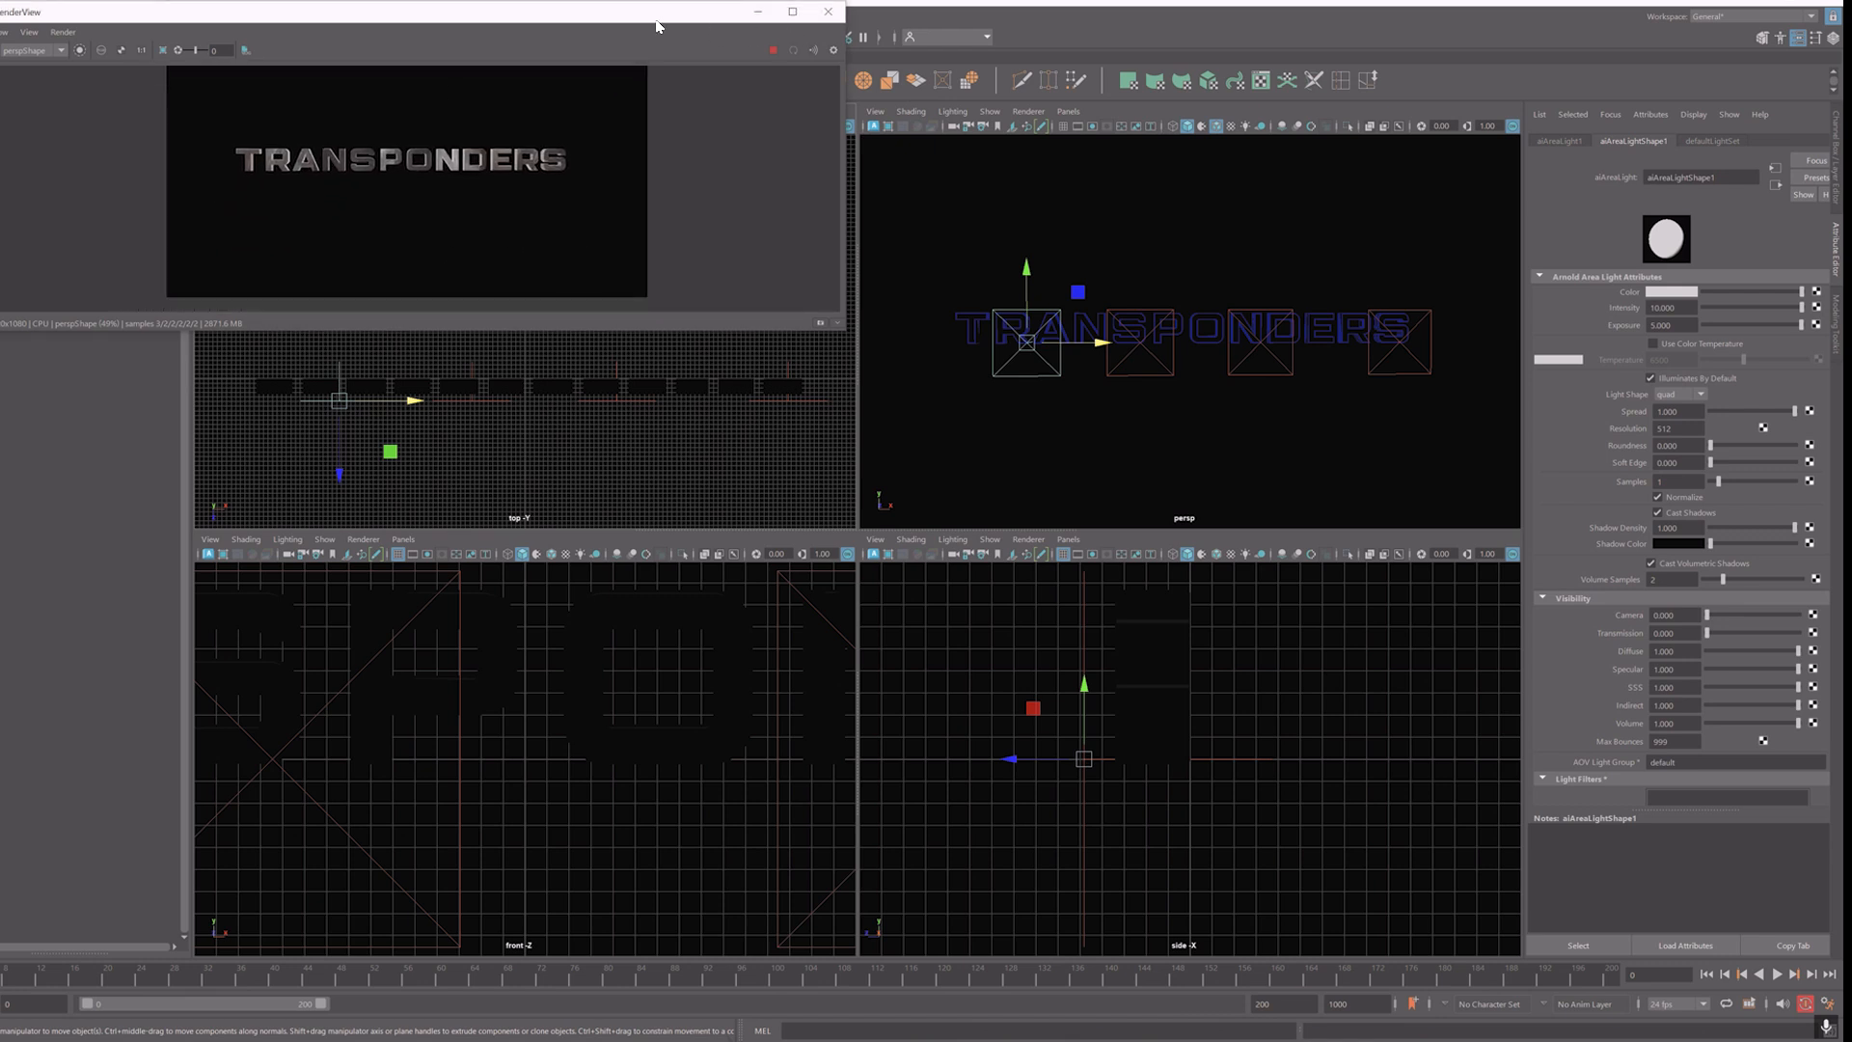
drag(650, 21, 647, 160)
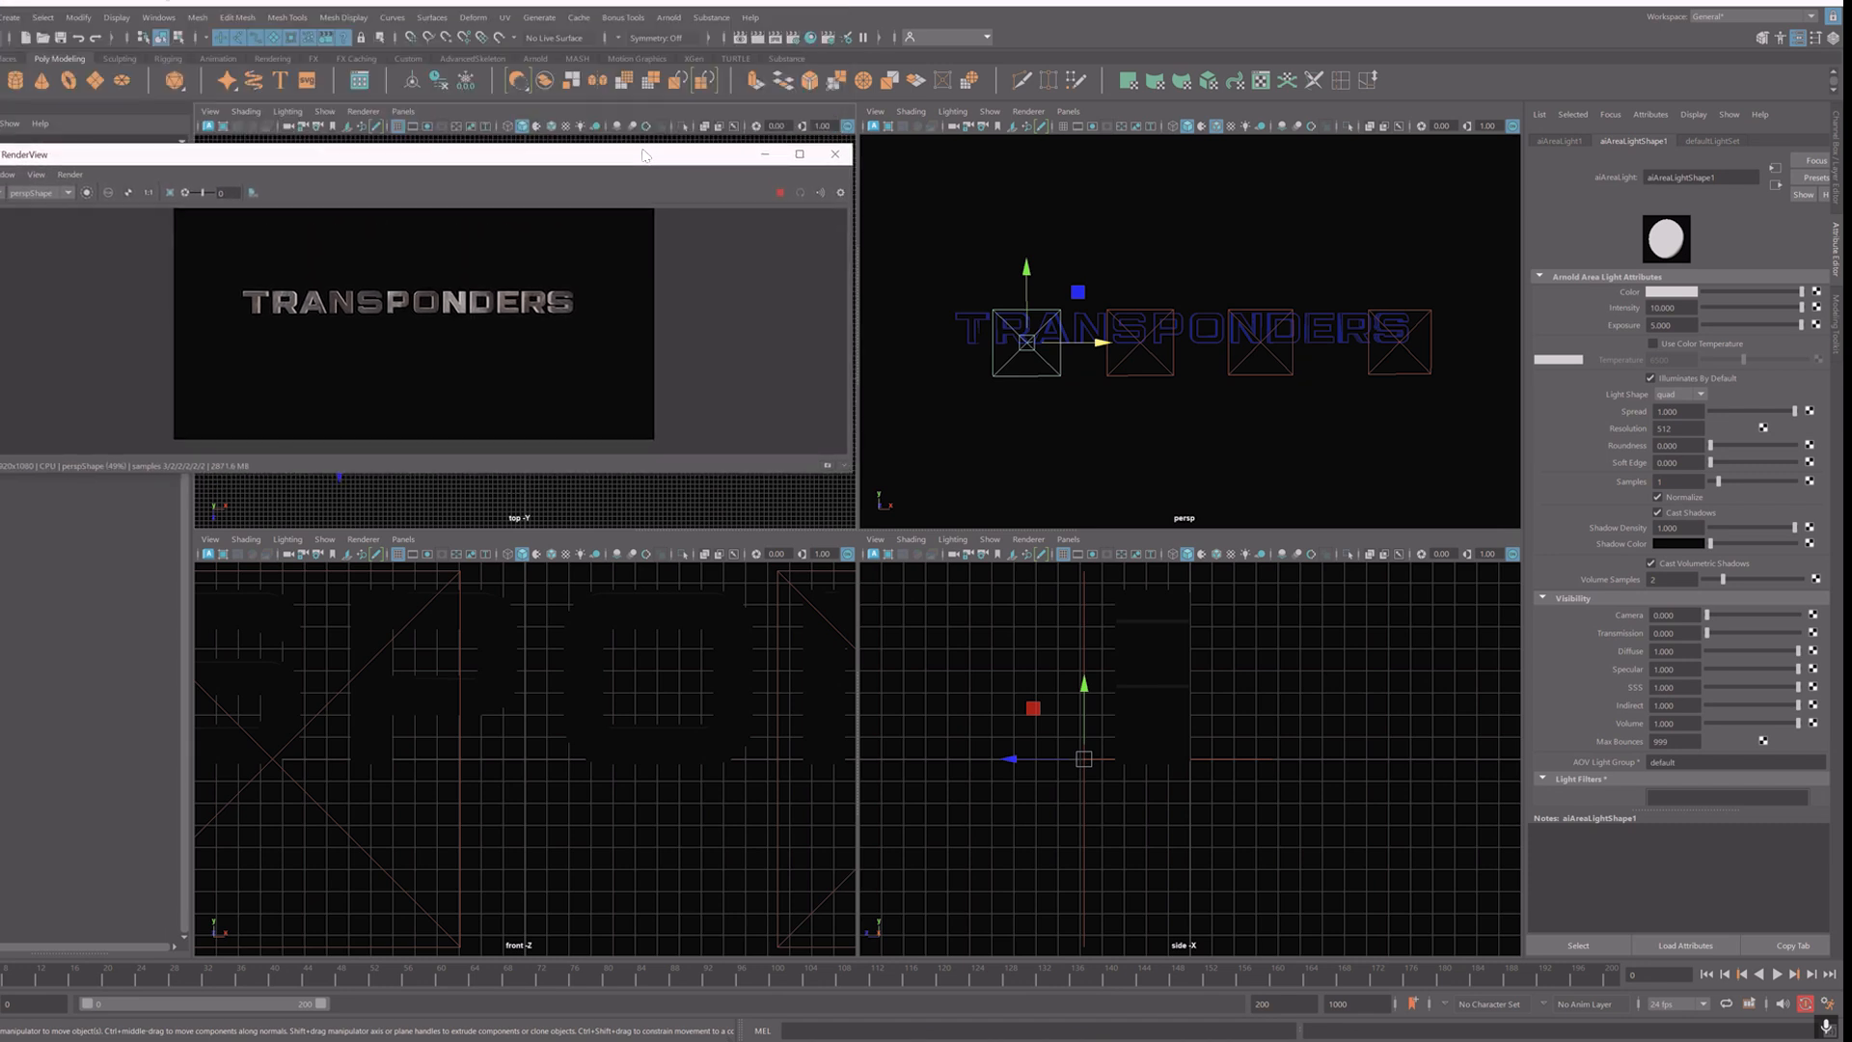
drag(521, 154, 530, 14)
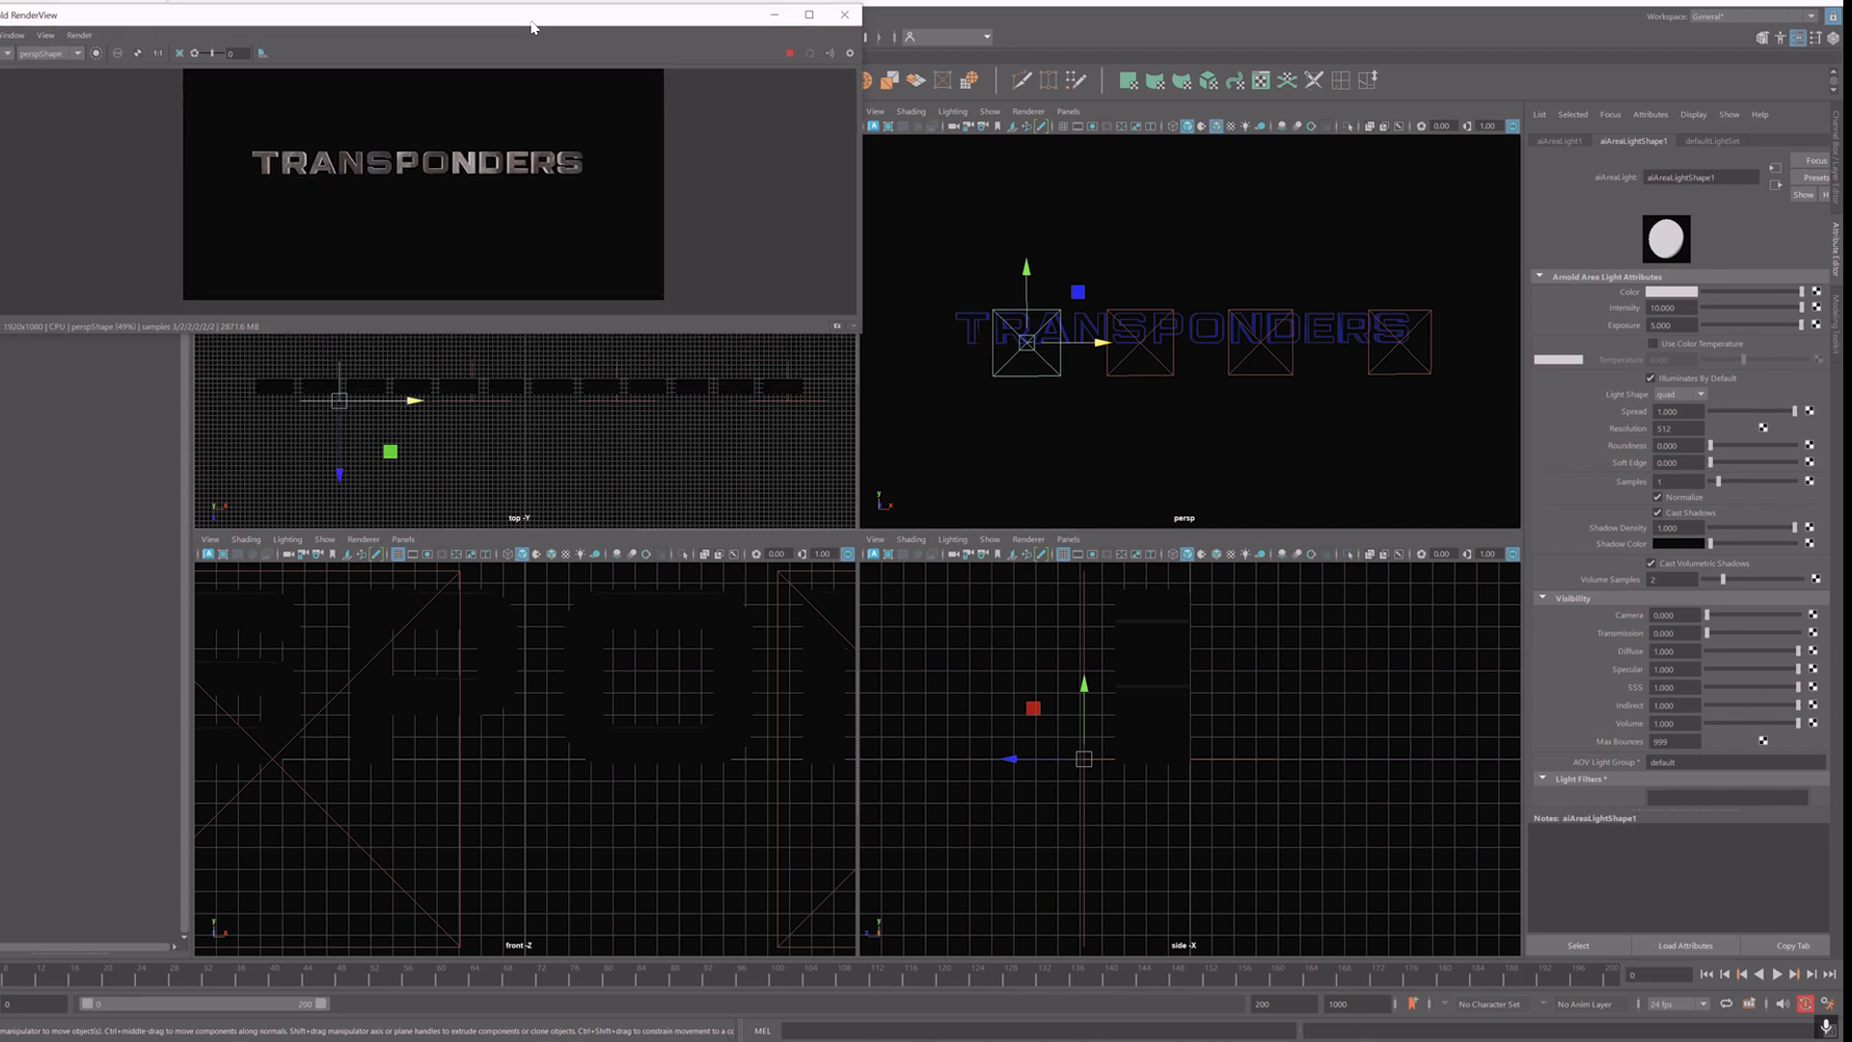
Step: Duplicate the leftmost area light behind the text, turn it around to face the letters, scale it up and center it at about Z -6.7
alt+right_drag(490, 457, 434, 441)
alt+middle_drag(434, 441, 410, 492)
shift+drag(344, 454, 417, 399)
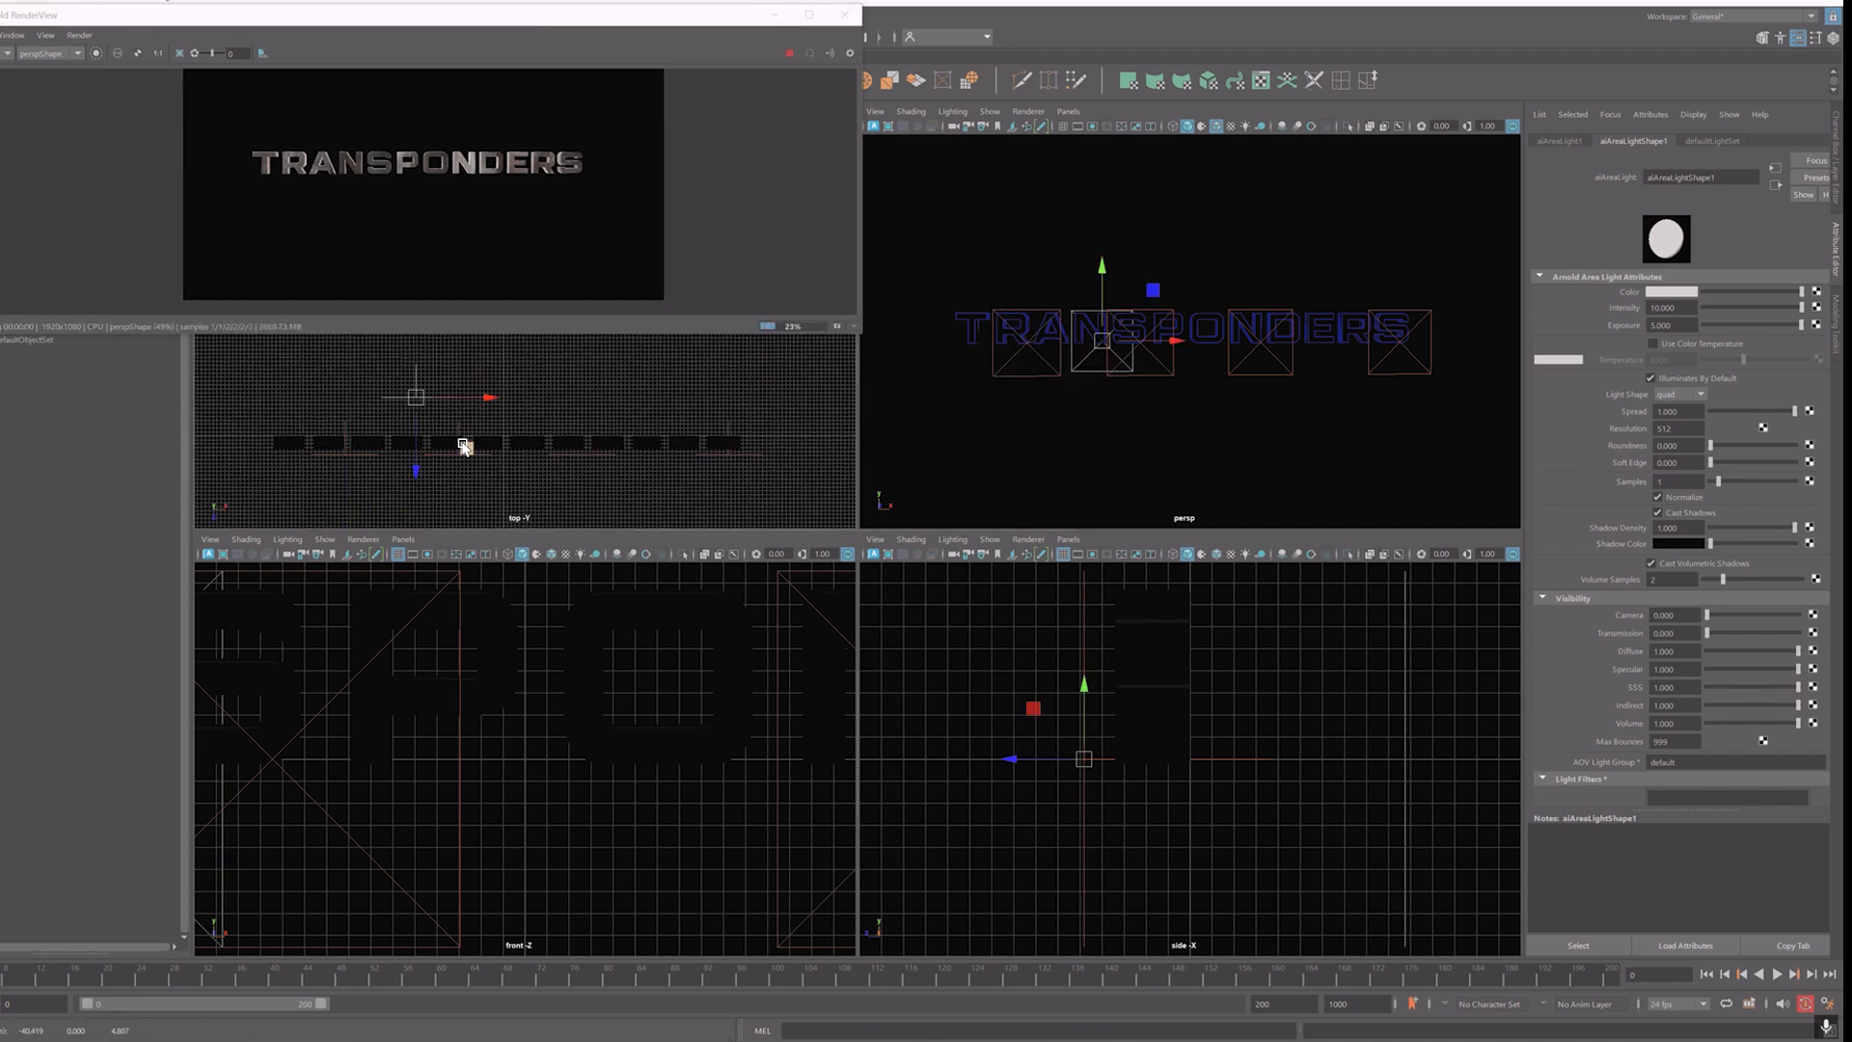
key(e)
drag(433, 464, 583, 477)
key(r)
key(w)
drag(417, 402, 508, 412)
key(w)
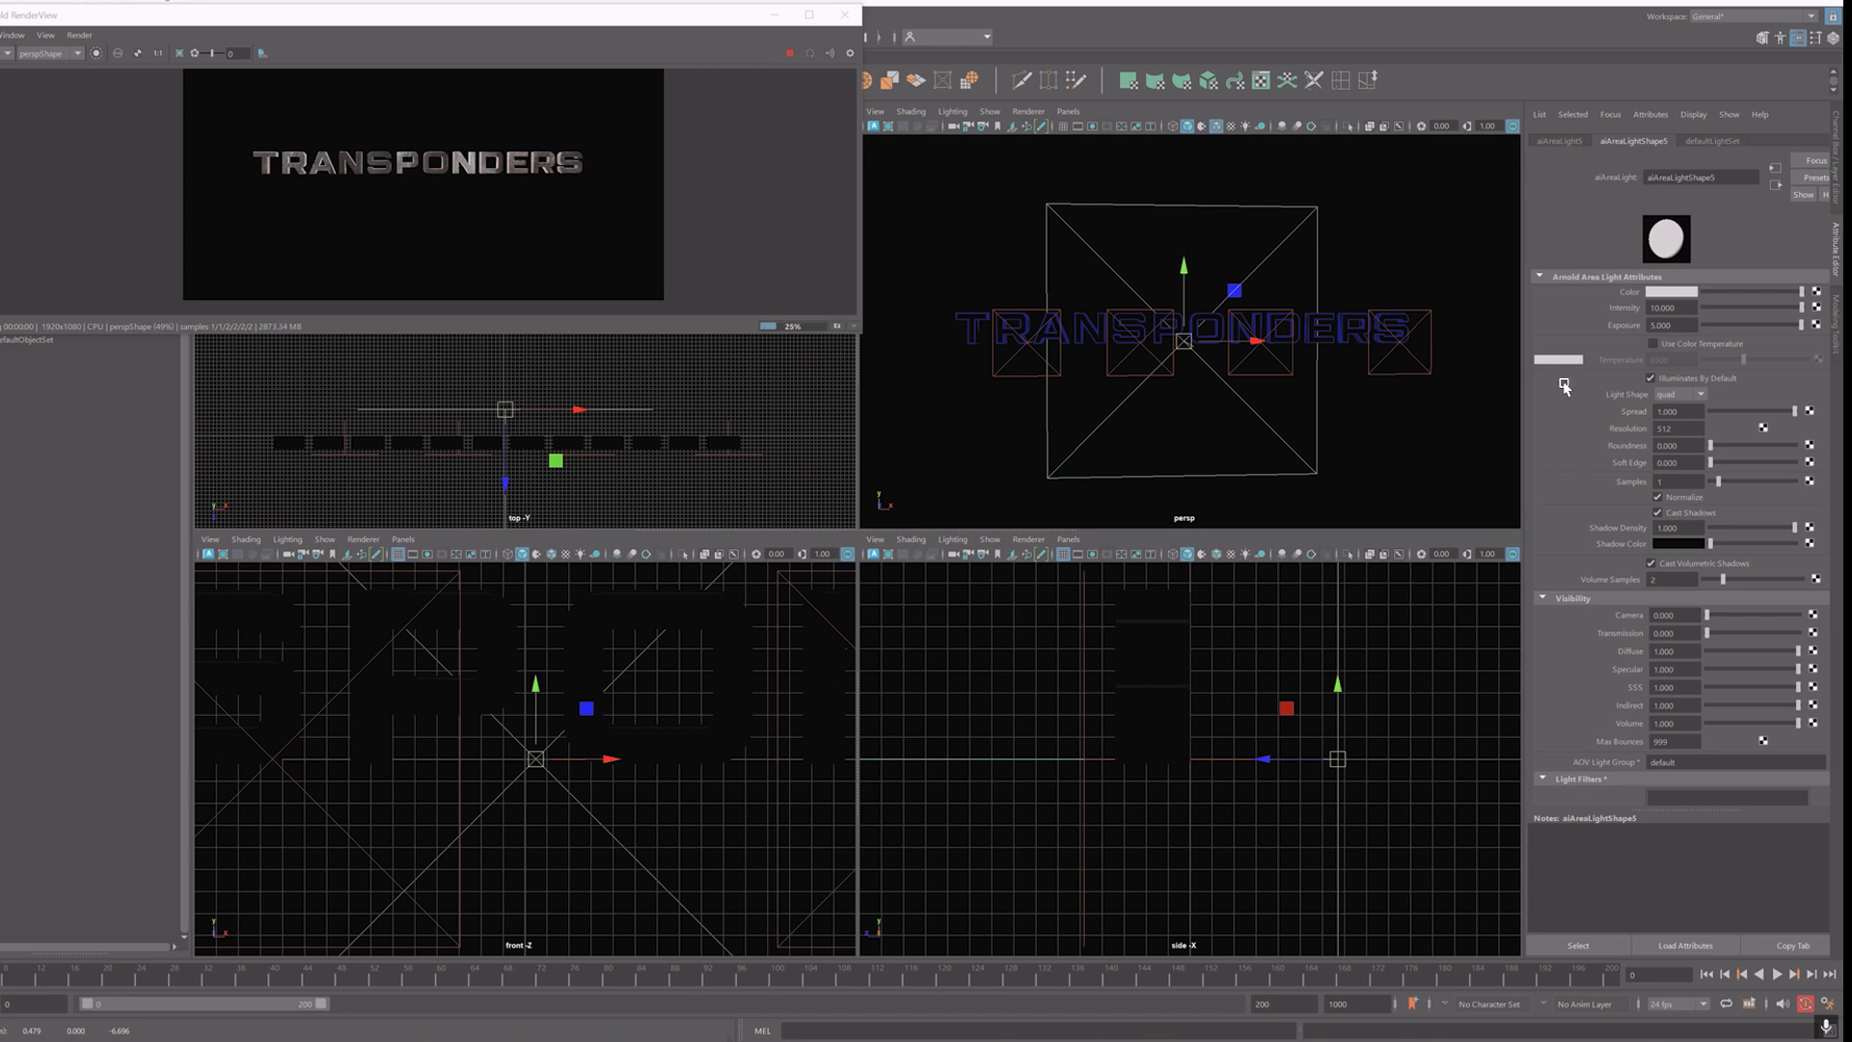
Step: Give the rear area light a light orange color with exposure 10 and intensity 50
click(1665, 292)
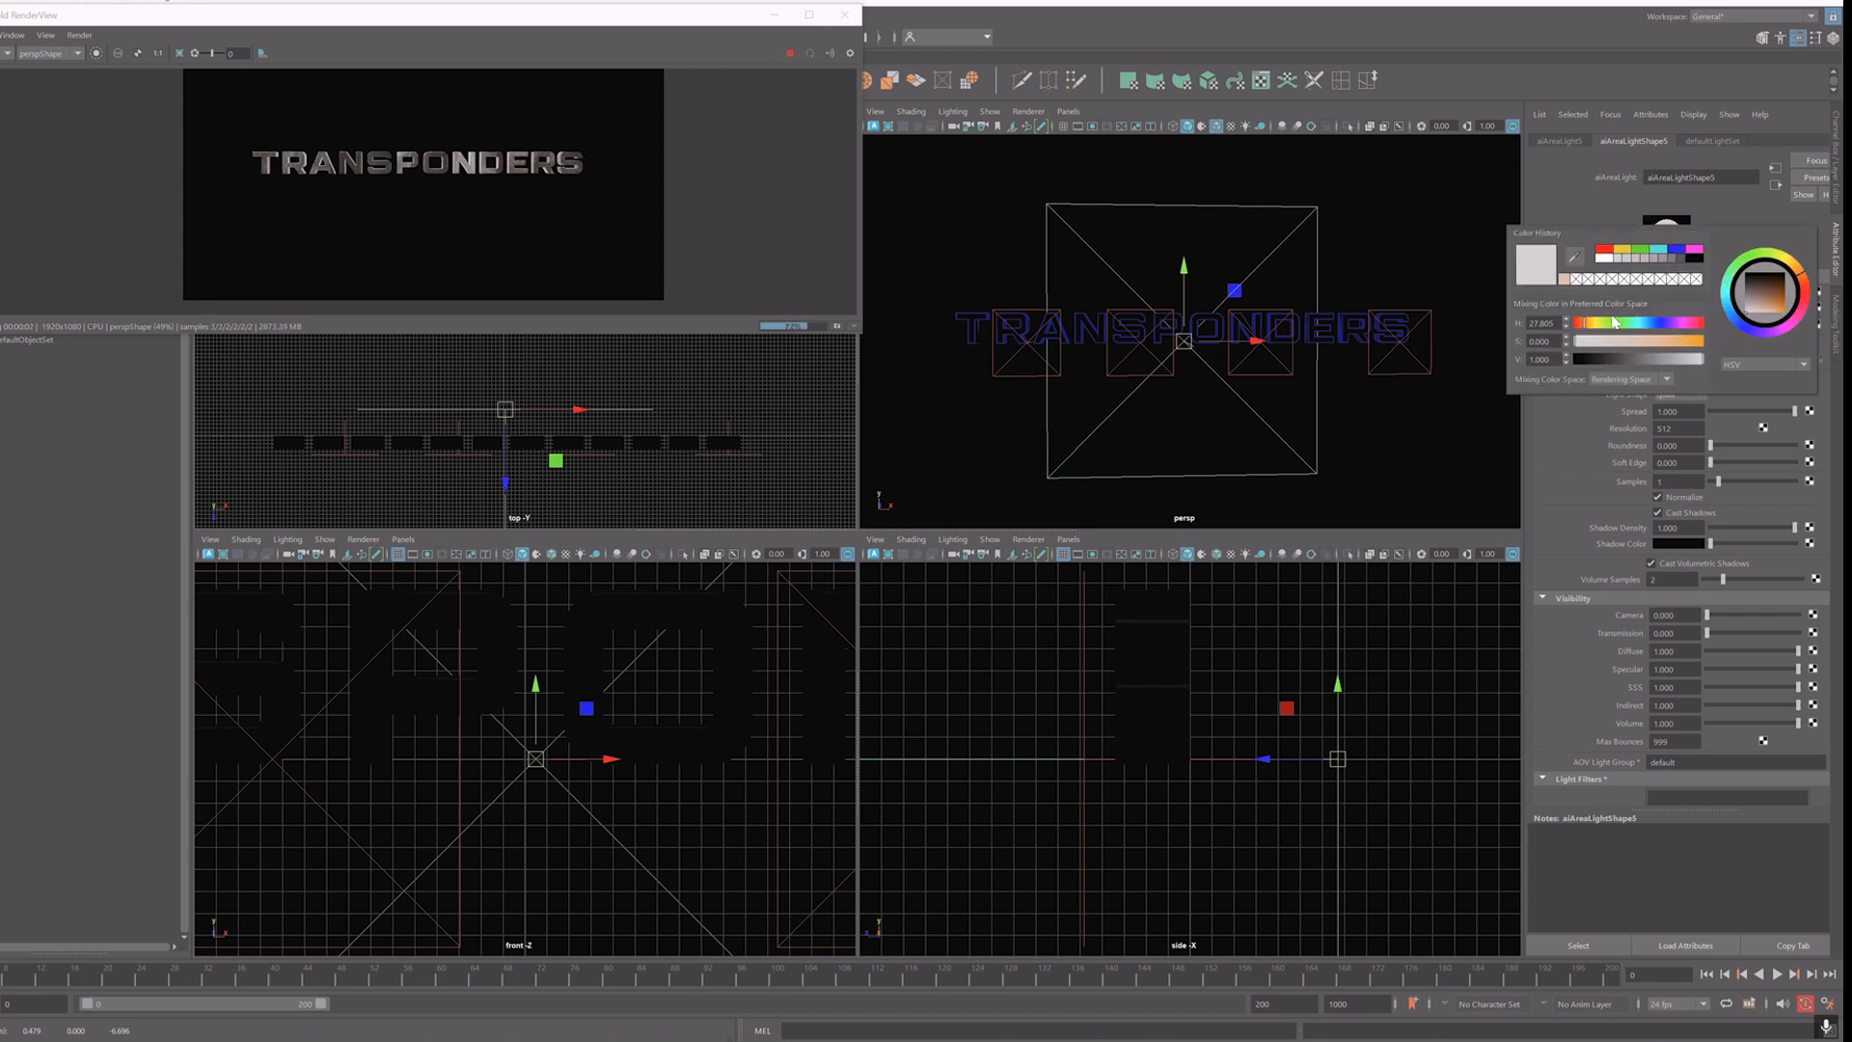
drag(1643, 347, 1609, 327)
text(10)
key(Return)
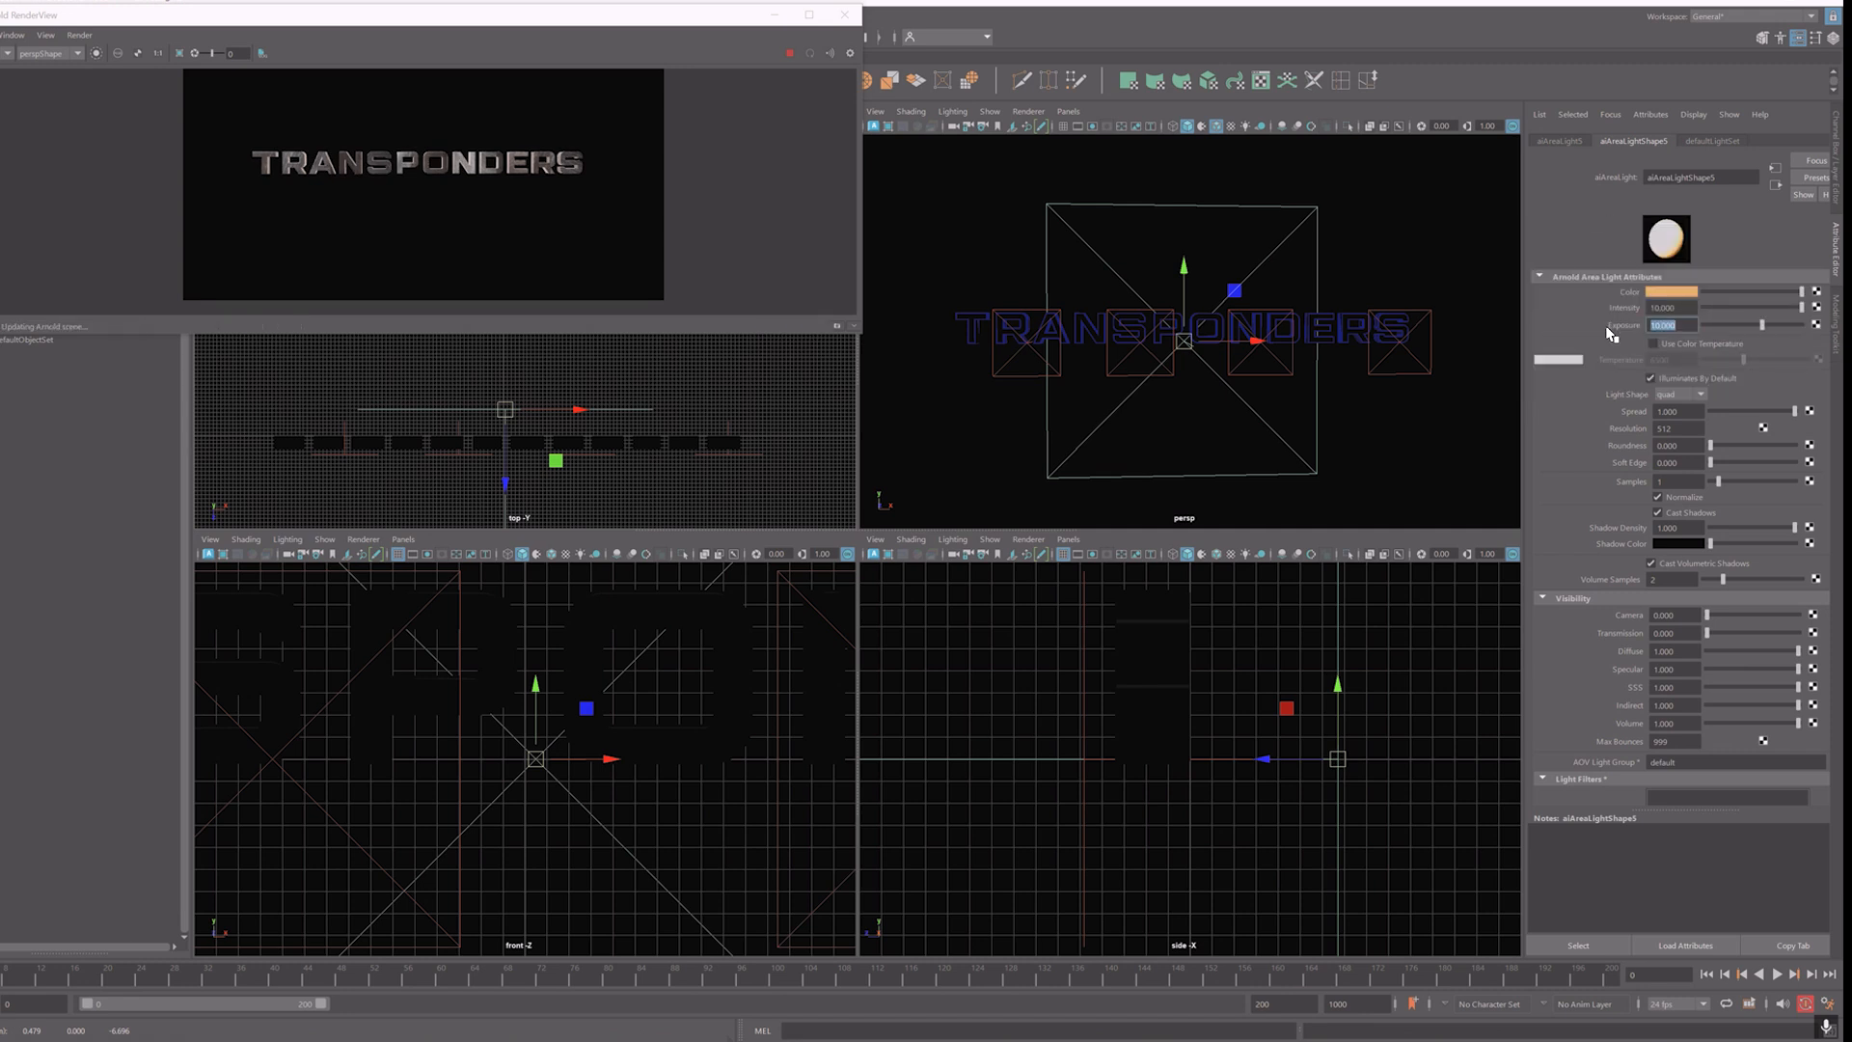
drag(1683, 306, 1611, 305)
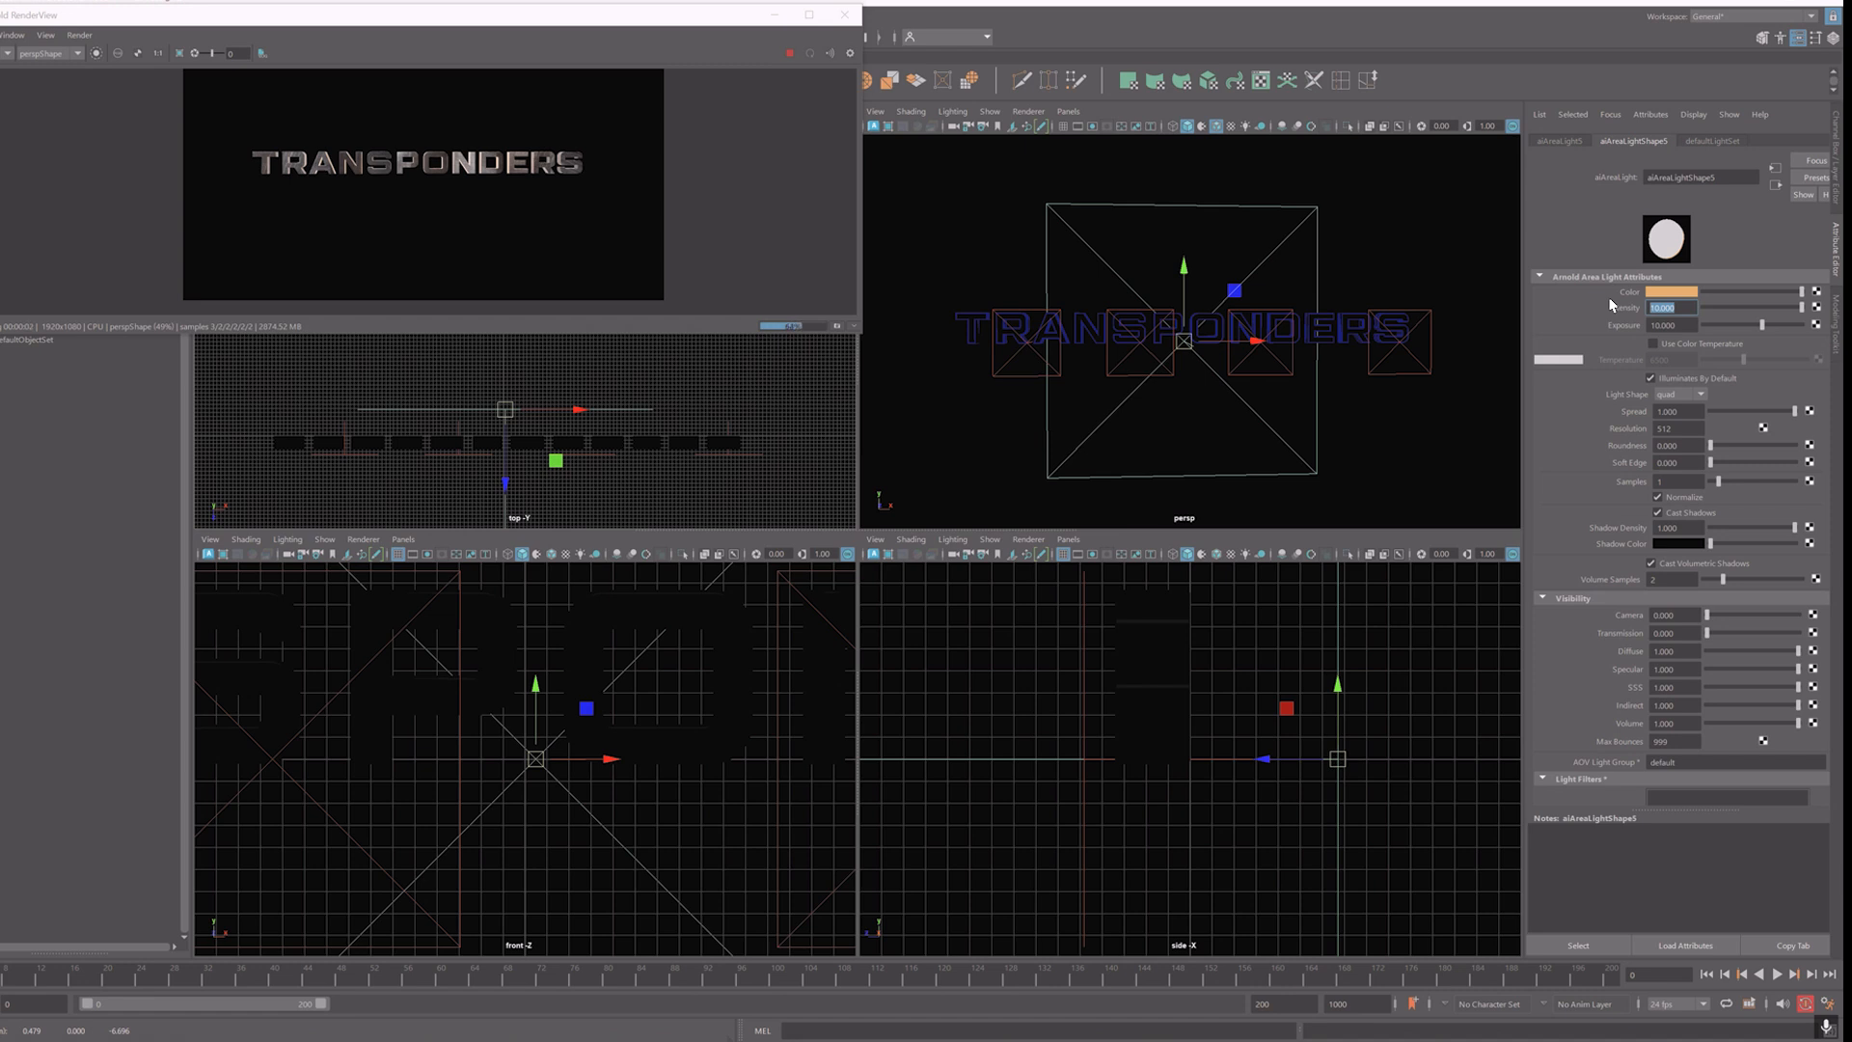
text(50)
key(Return)
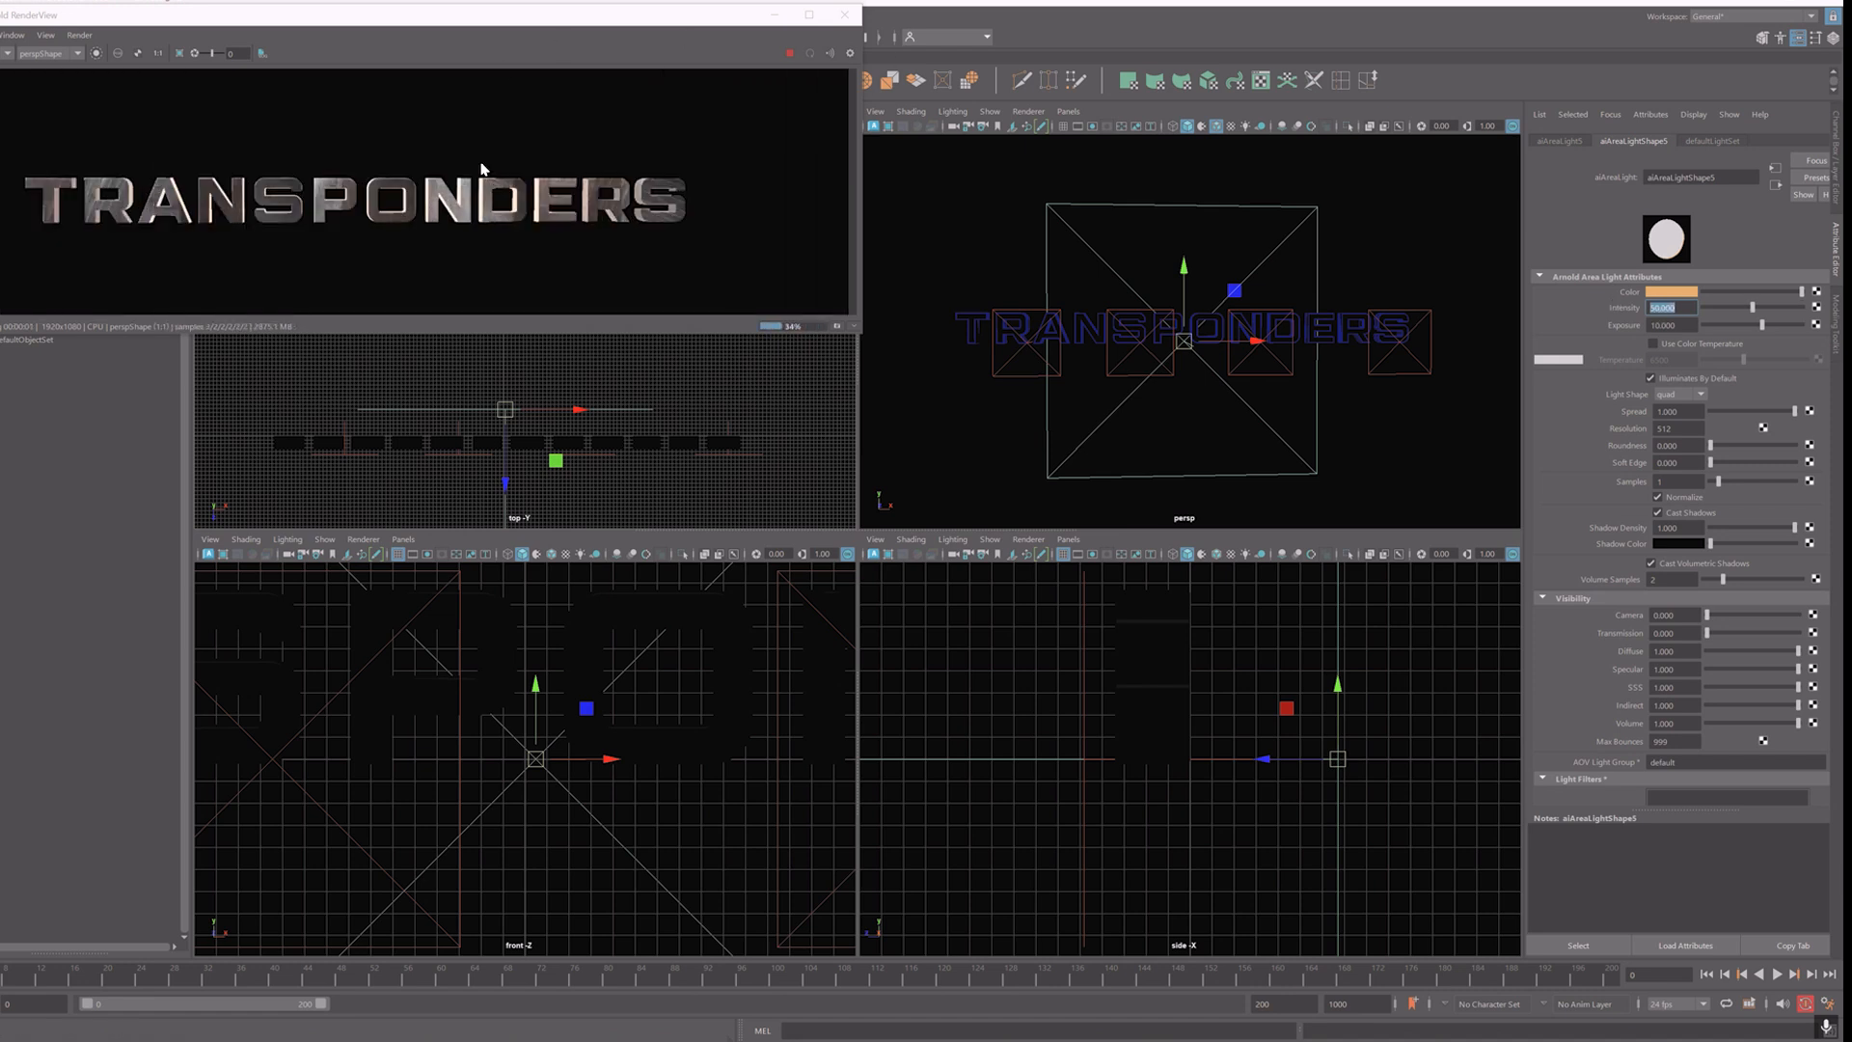
Step: Raise the rear light's intensity to about 86.7 and try it behind the left letters before recentering it behind the text
drag(506, 411, 412, 422)
drag(1753, 308, 1791, 323)
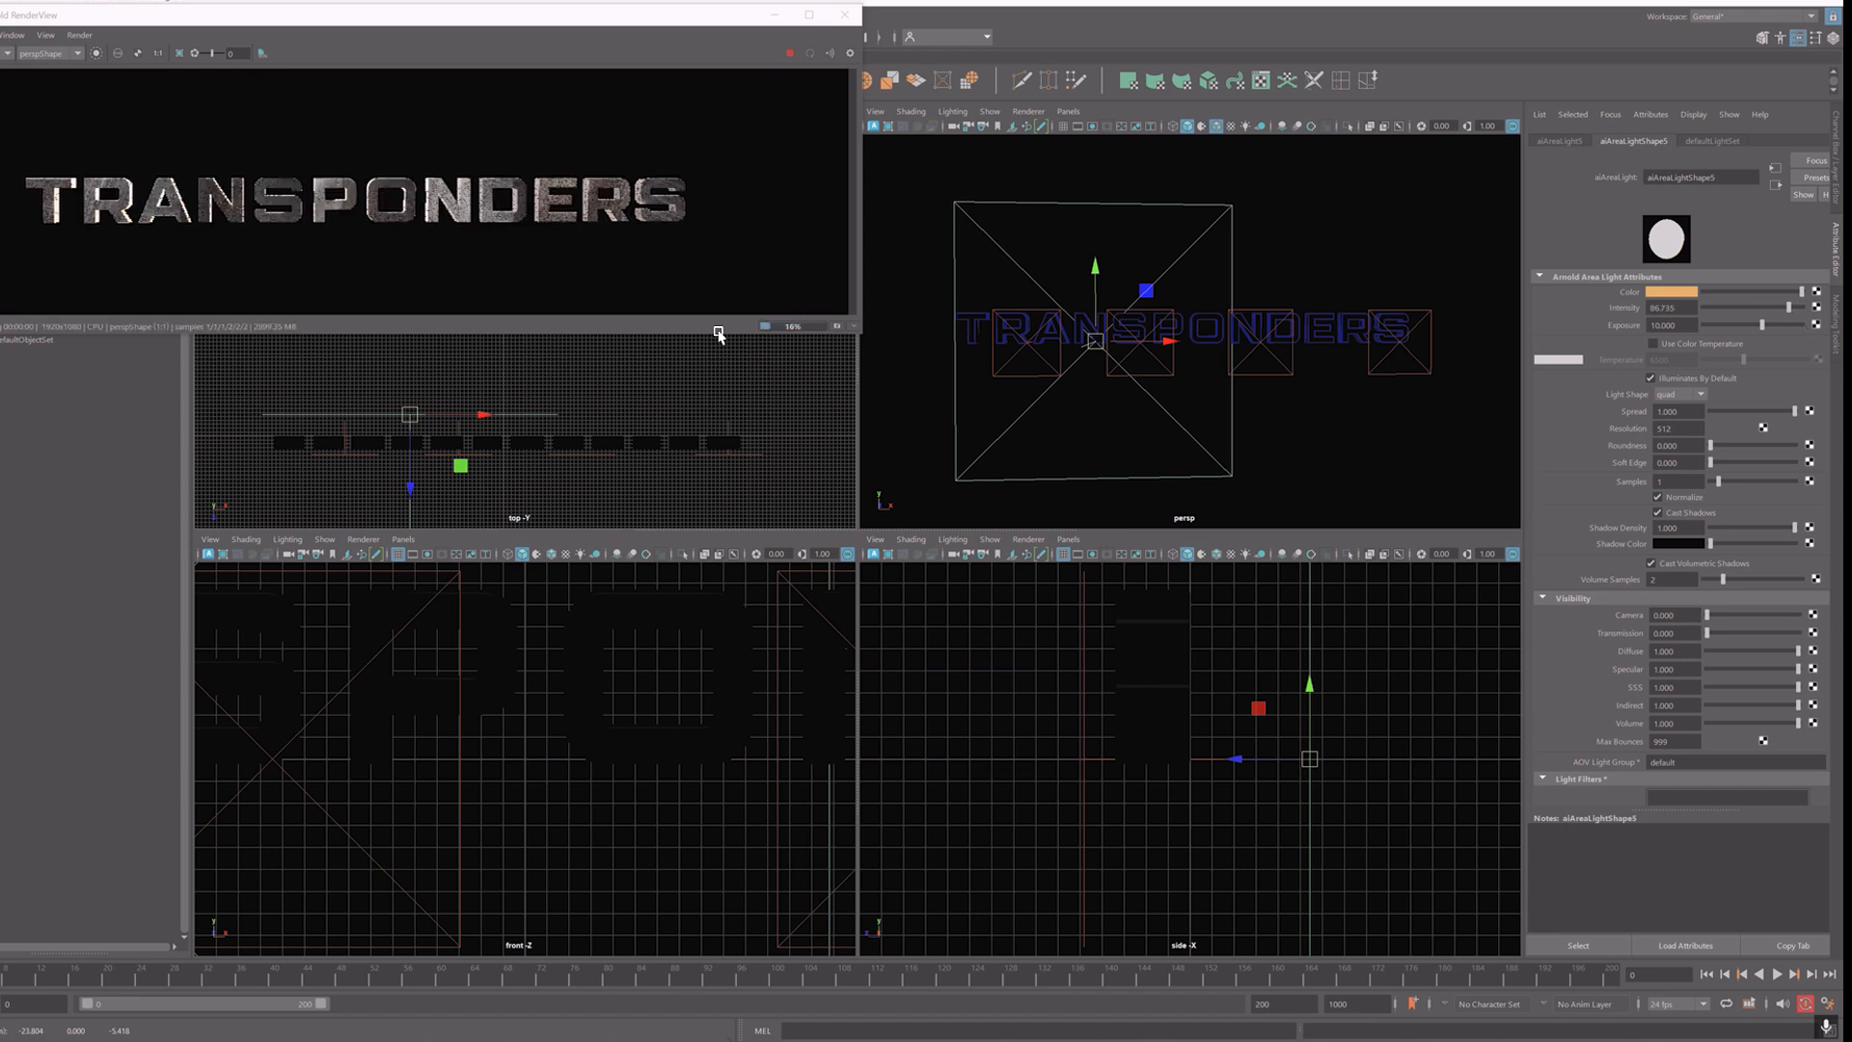
drag(414, 418, 406, 420)
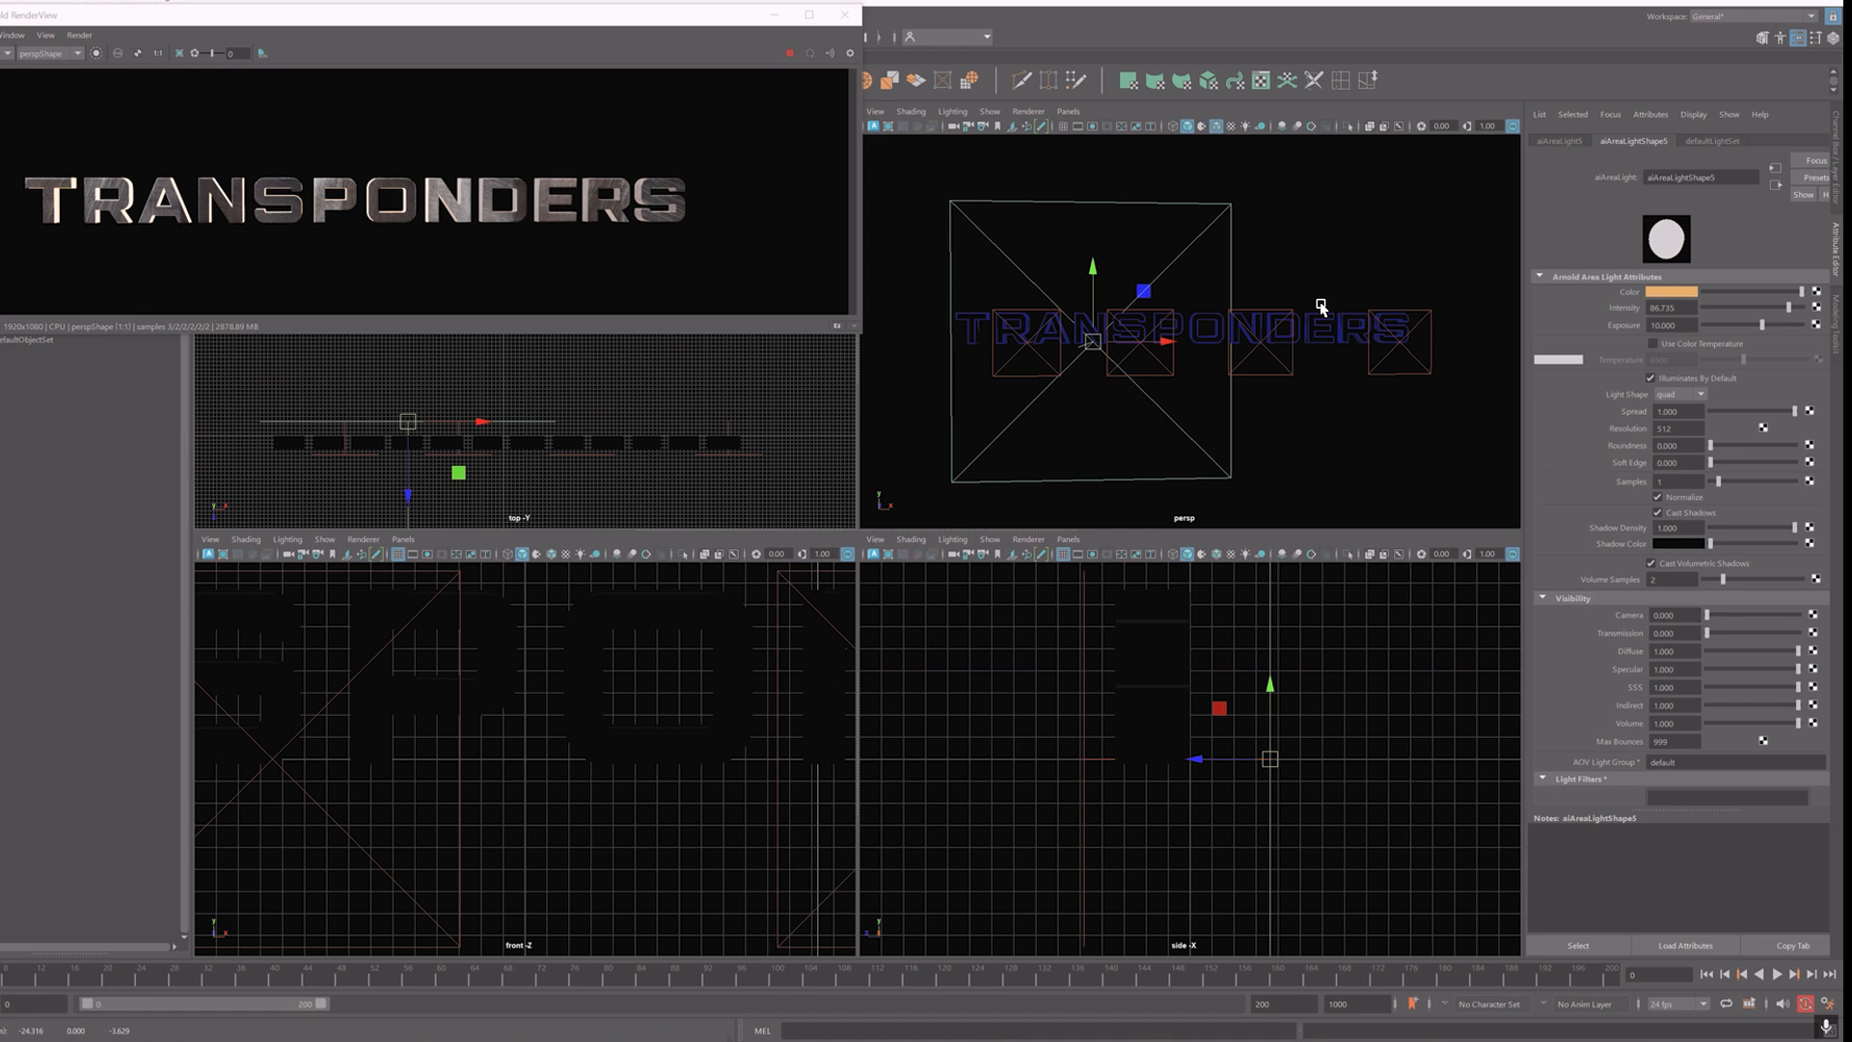
alt+drag(1310, 252, 1304, 302)
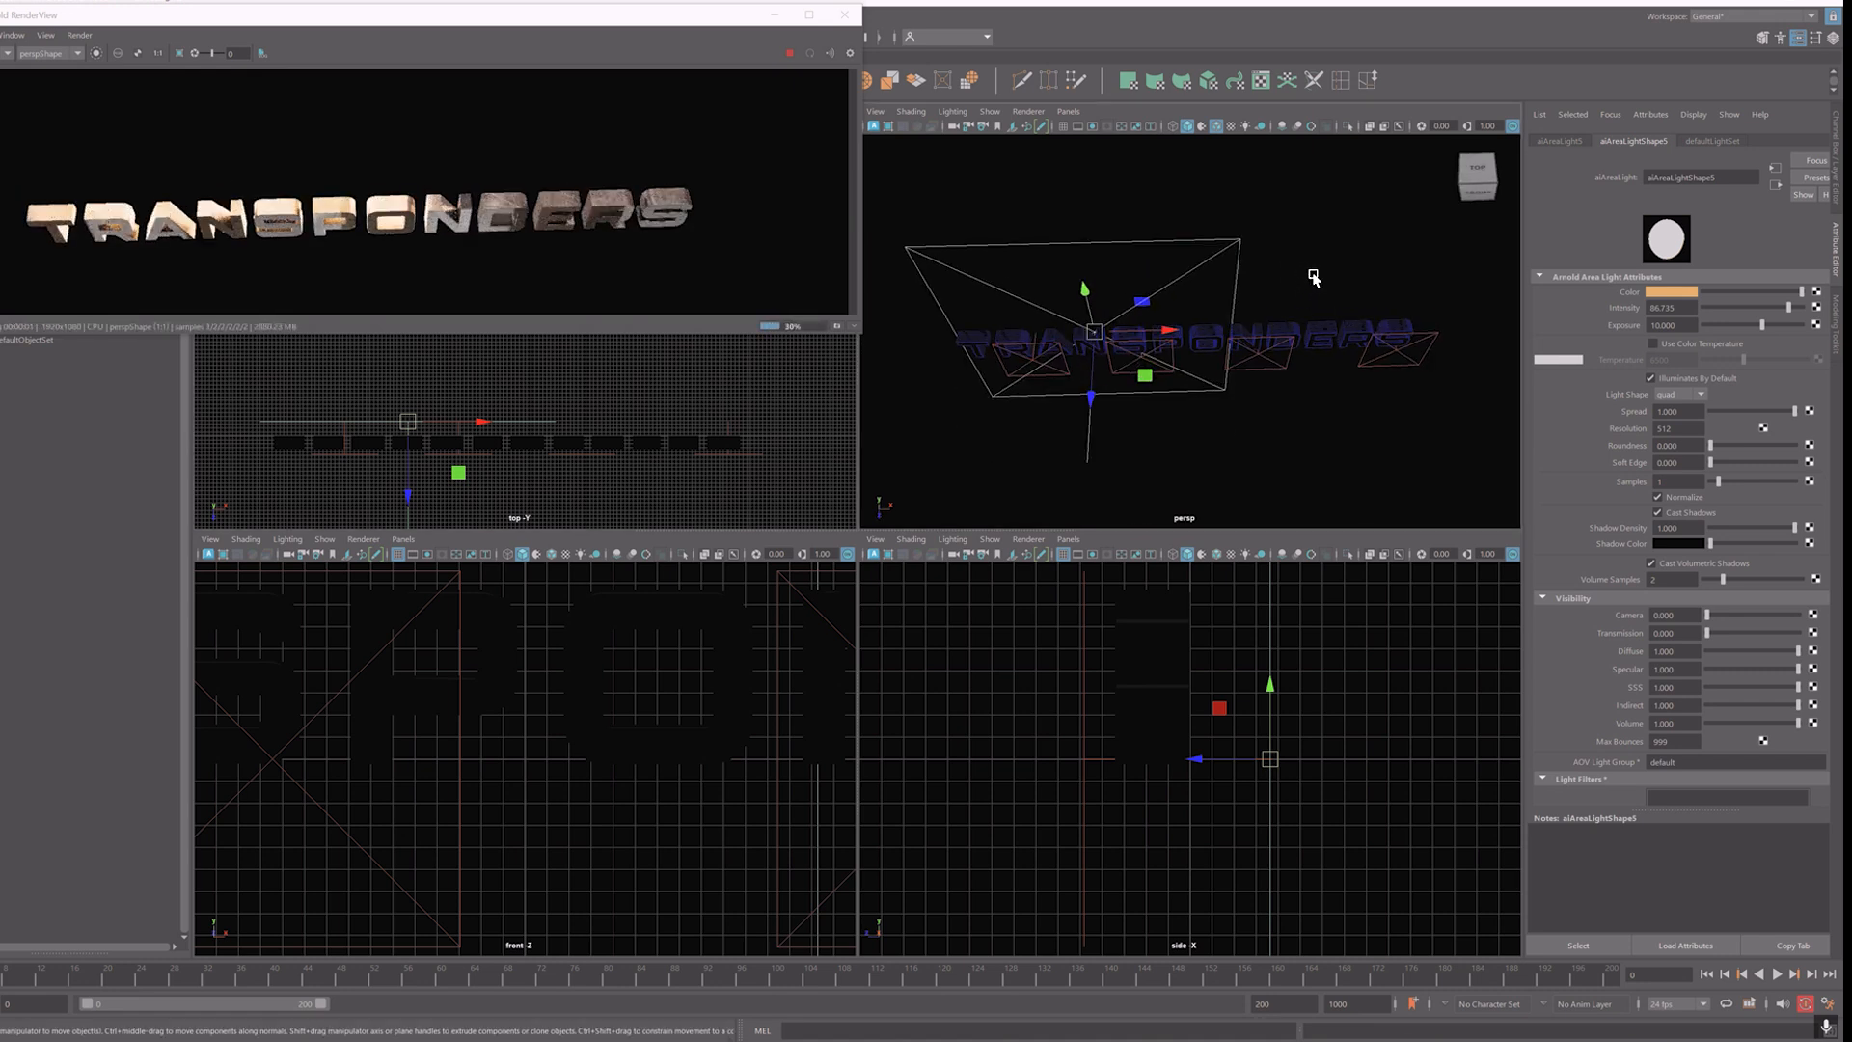
key(bracketleft)
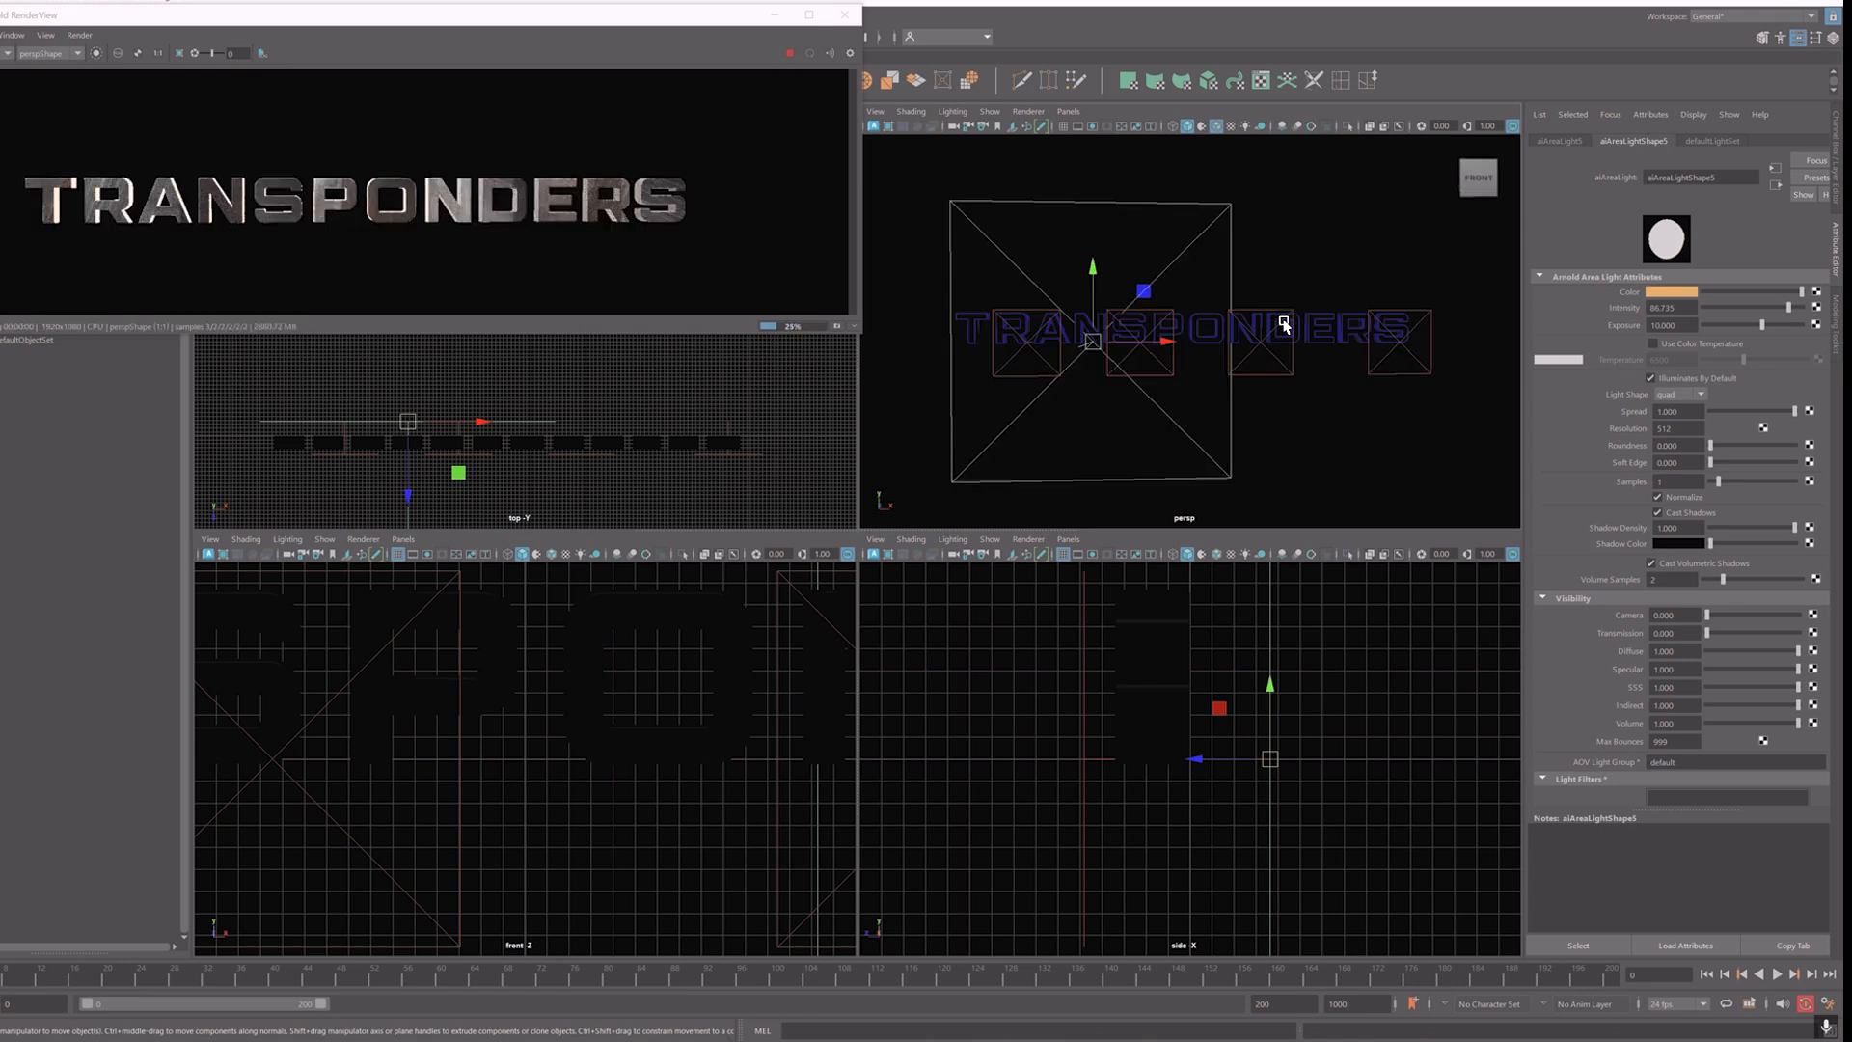
drag(409, 421, 503, 417)
key(w)
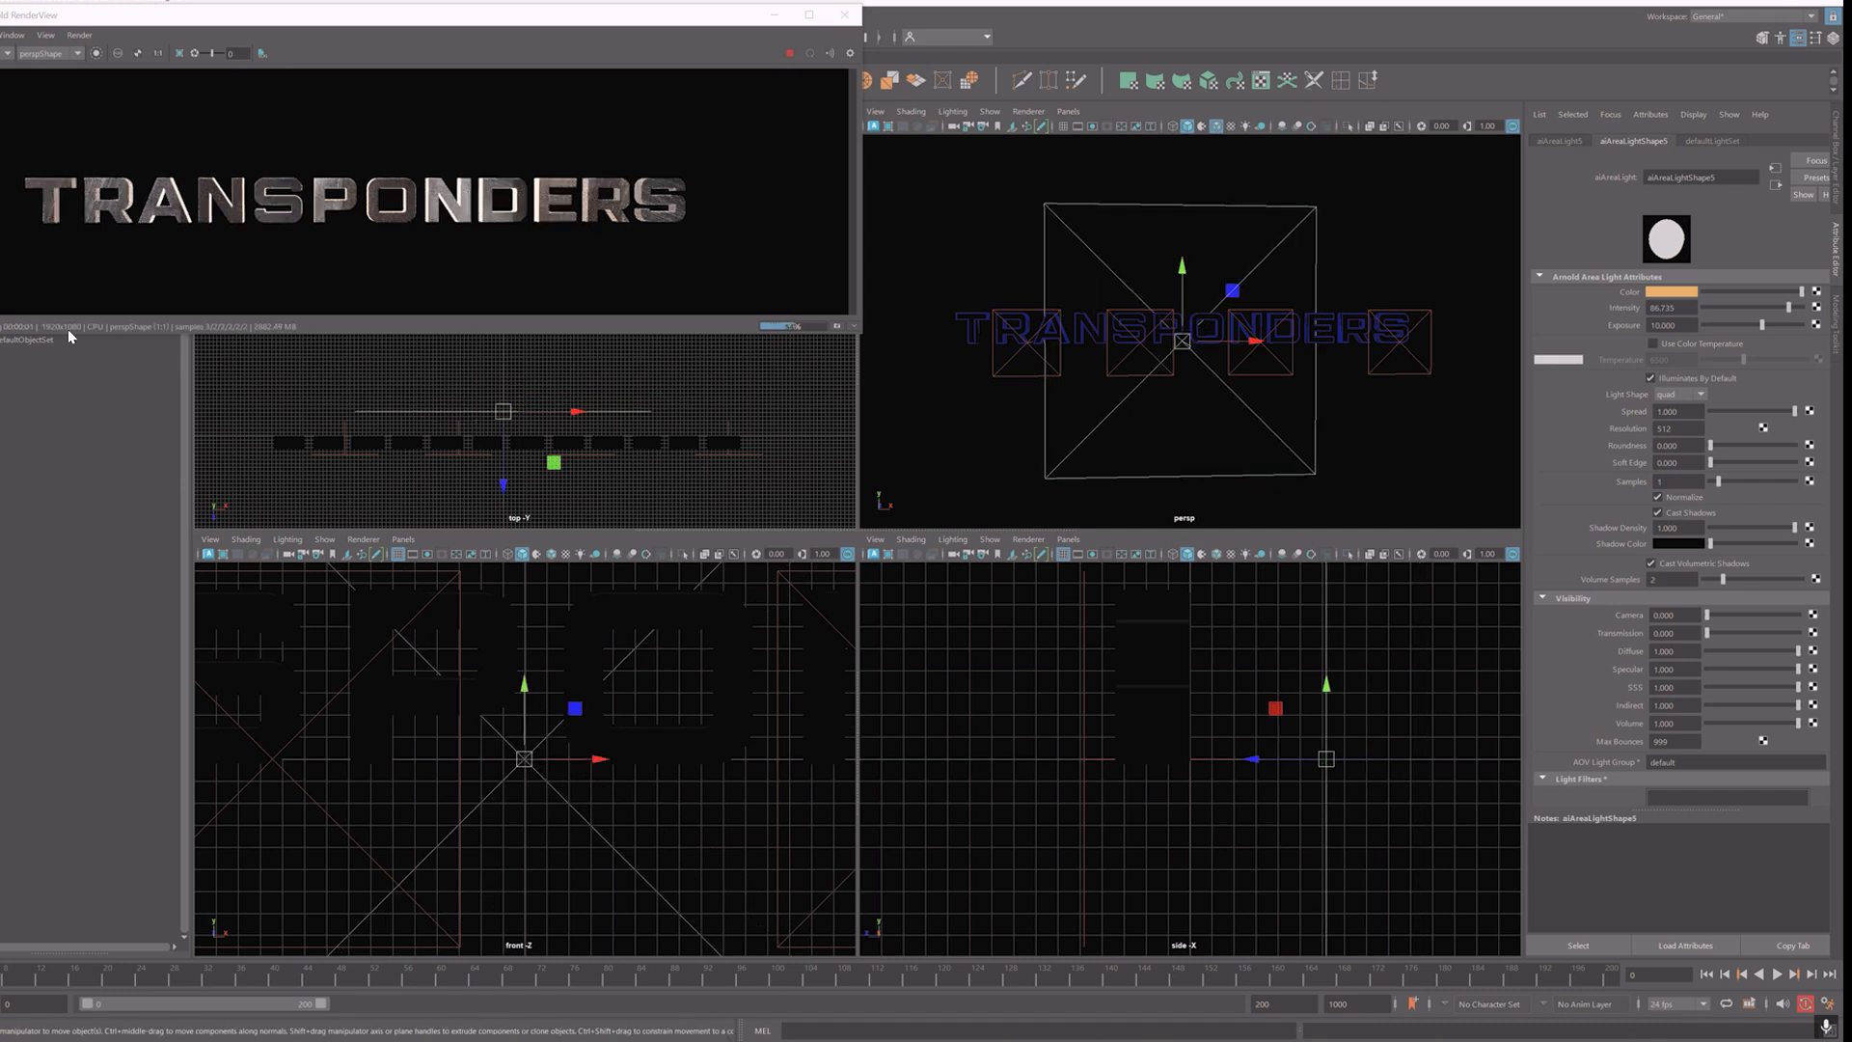
Step: Uncover the scene list, select the skydome light and rotate it about -245 degrees around the Y axis
drag(82, 335, 114, 252)
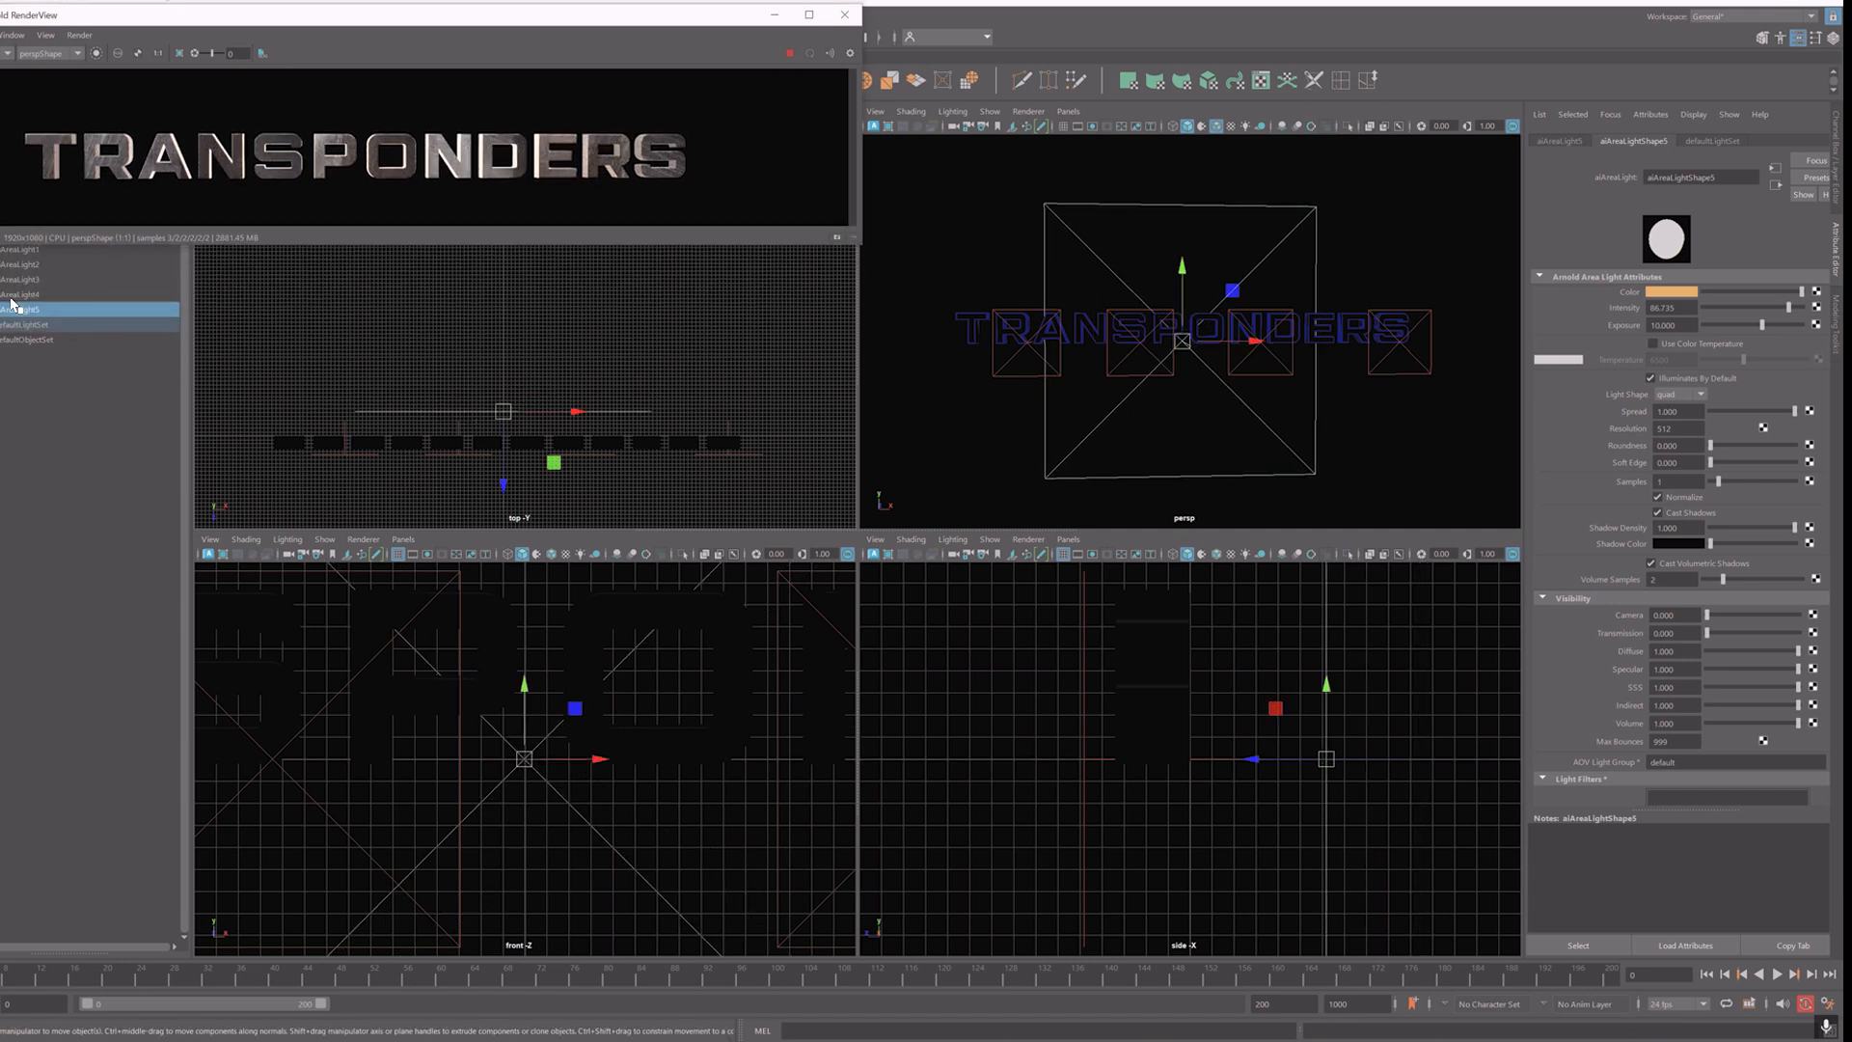
drag(125, 20, 346, 10)
click(15, 236)
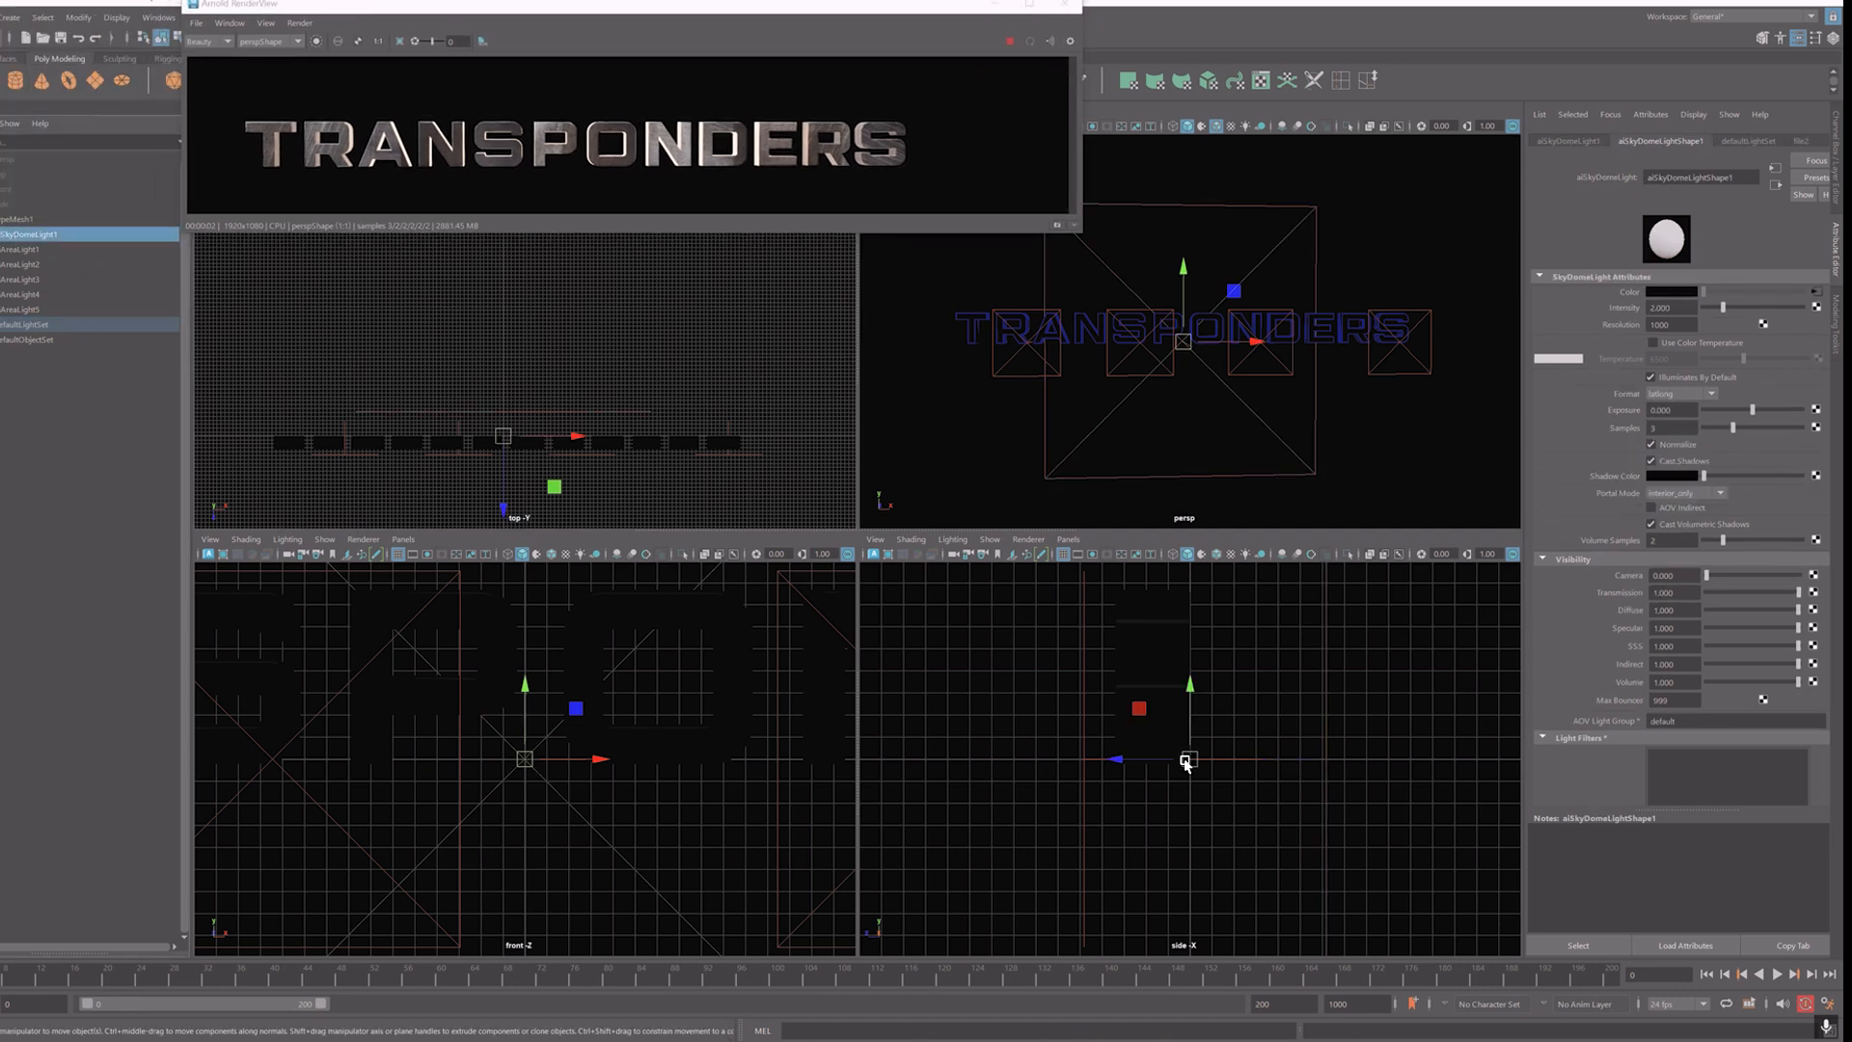
key(e)
drag(1217, 365, 1036, 329)
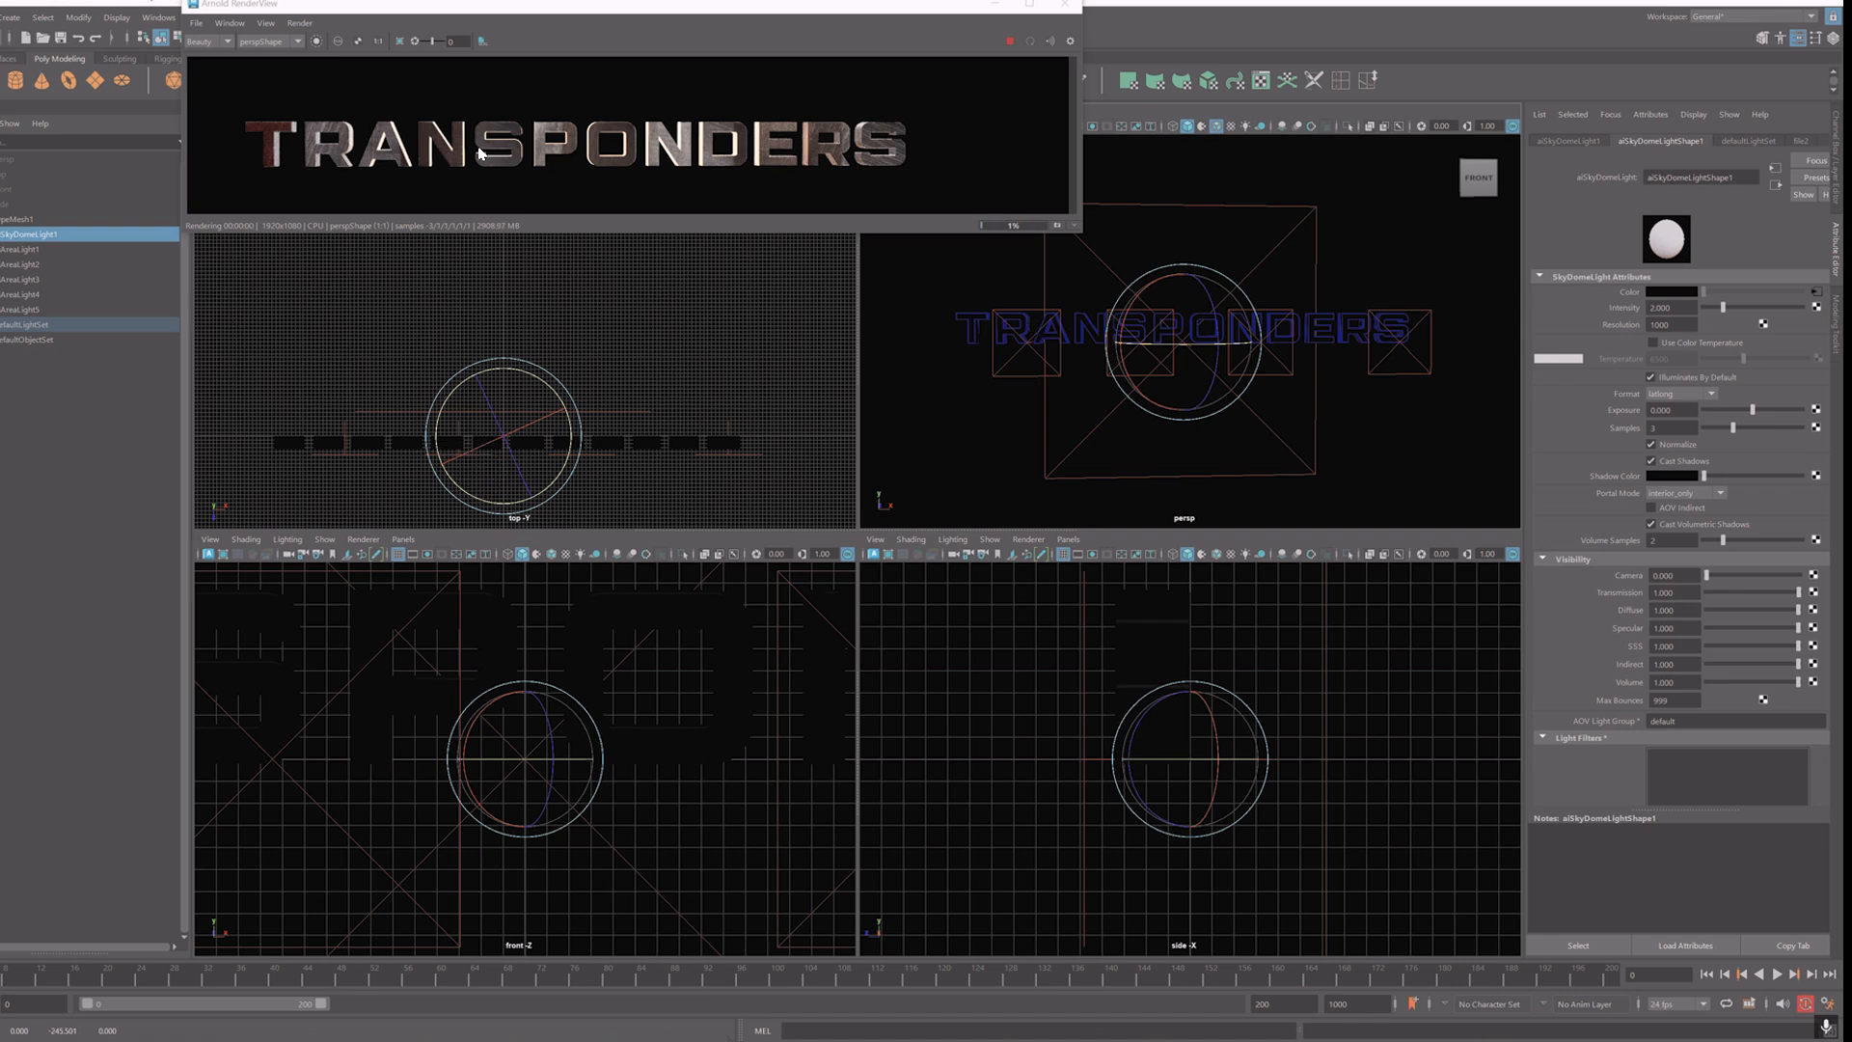
Step: Enlarge the render window to show the whole title frame and move it clear of the perspective view
scroll(496, 148, down, 3)
drag(926, 232, 926, 355)
scroll(672, 216, up, 2)
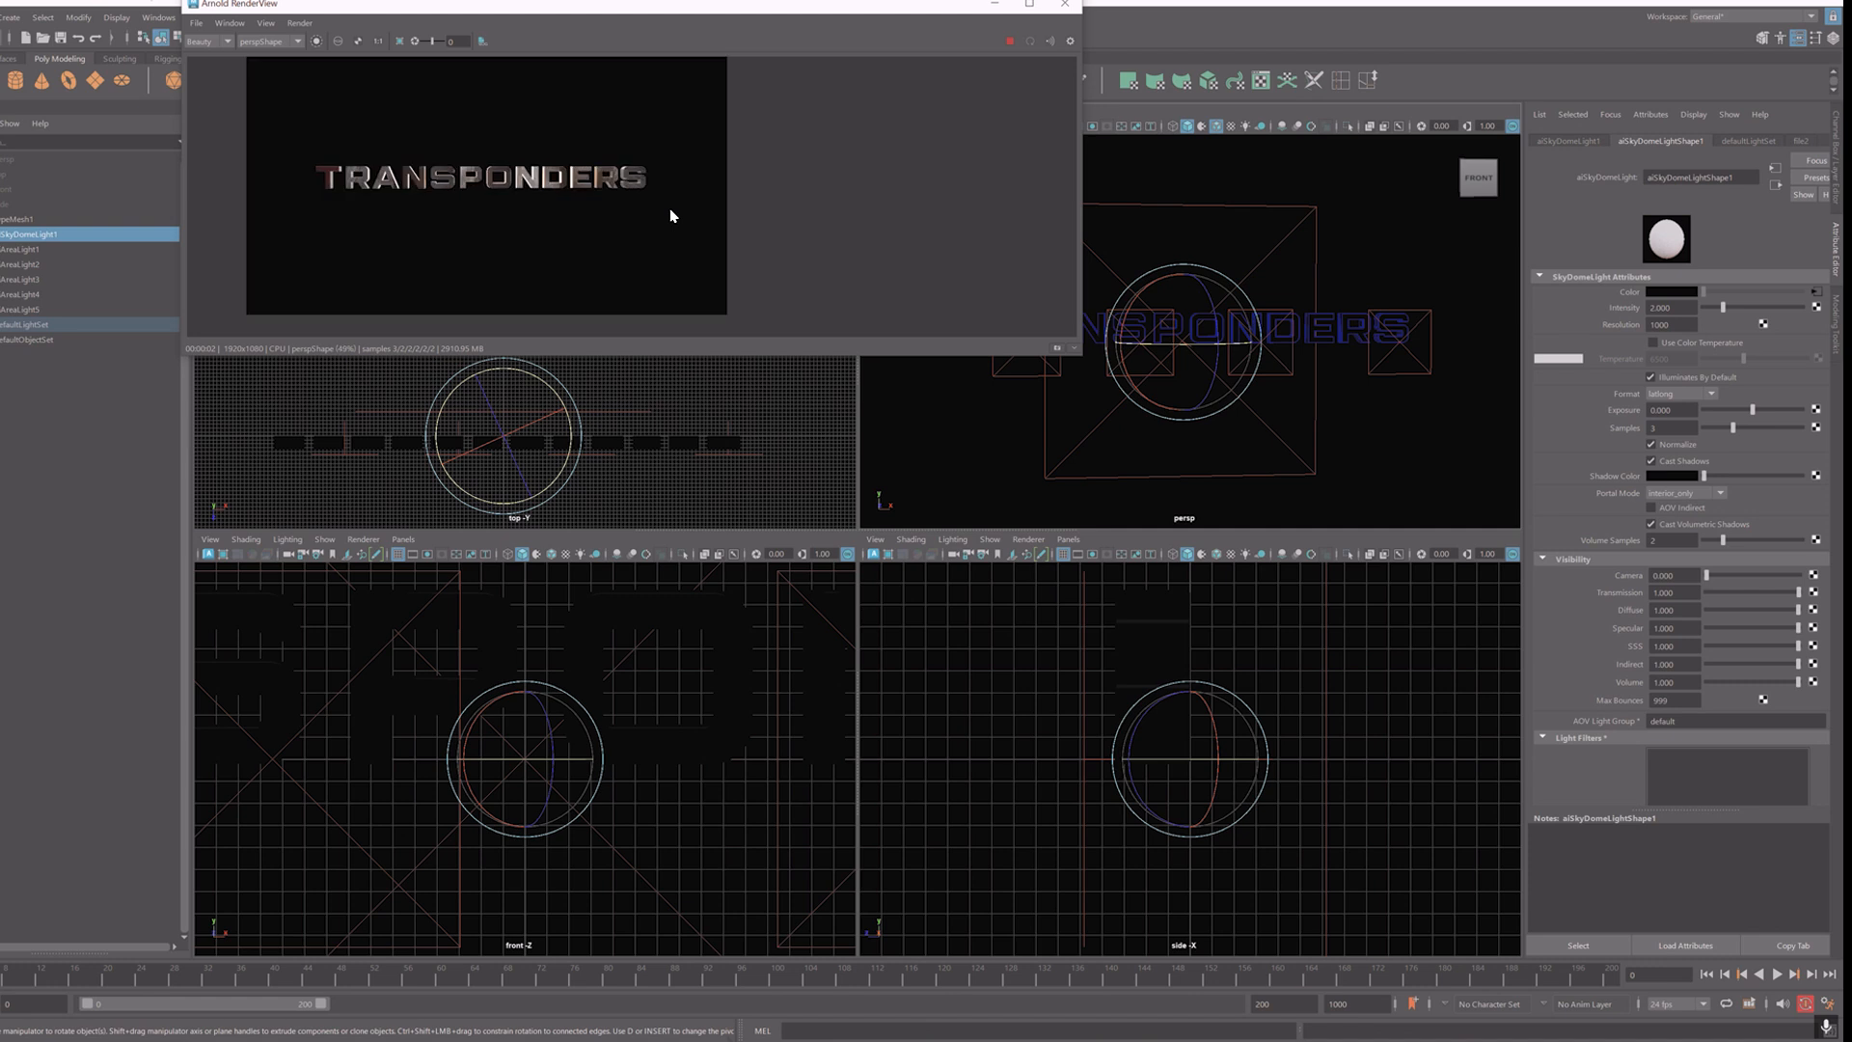
drag(849, 10, 636, 19)
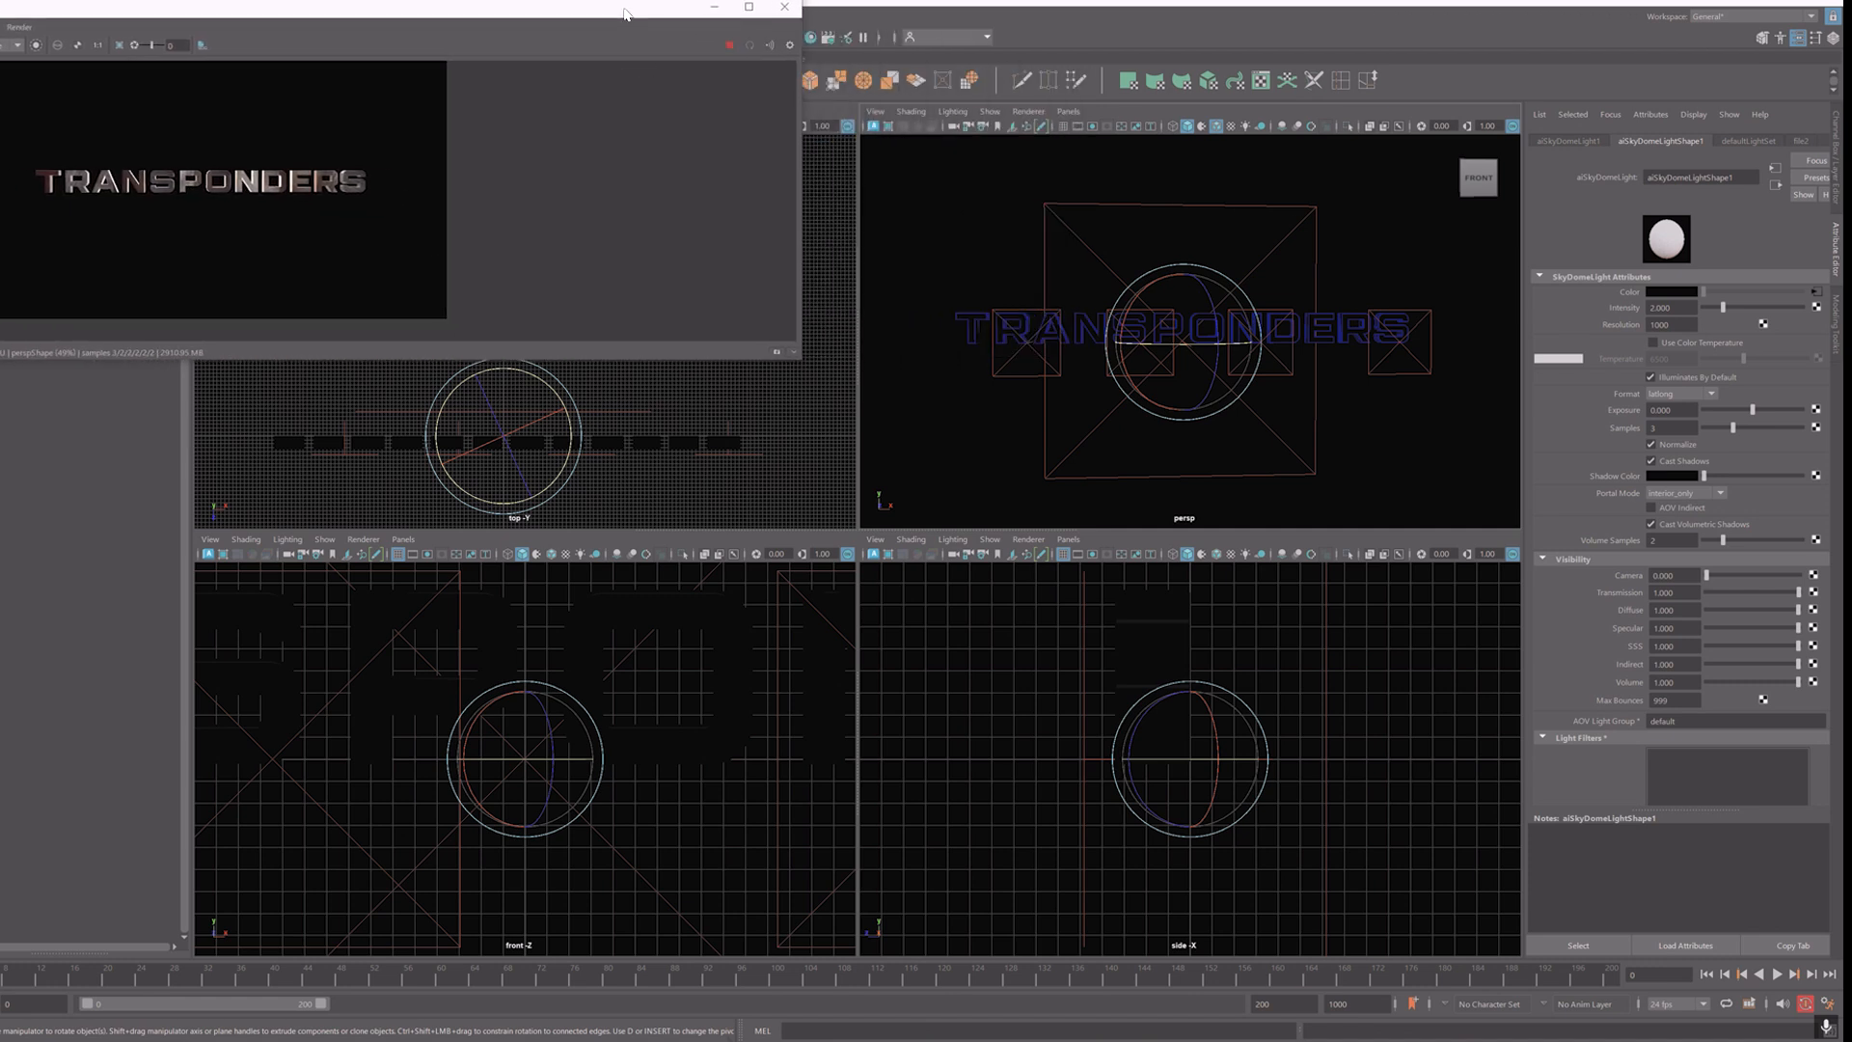
Step: Create a camera from the perspective view and rename its shape node RenderCam
click(876, 111)
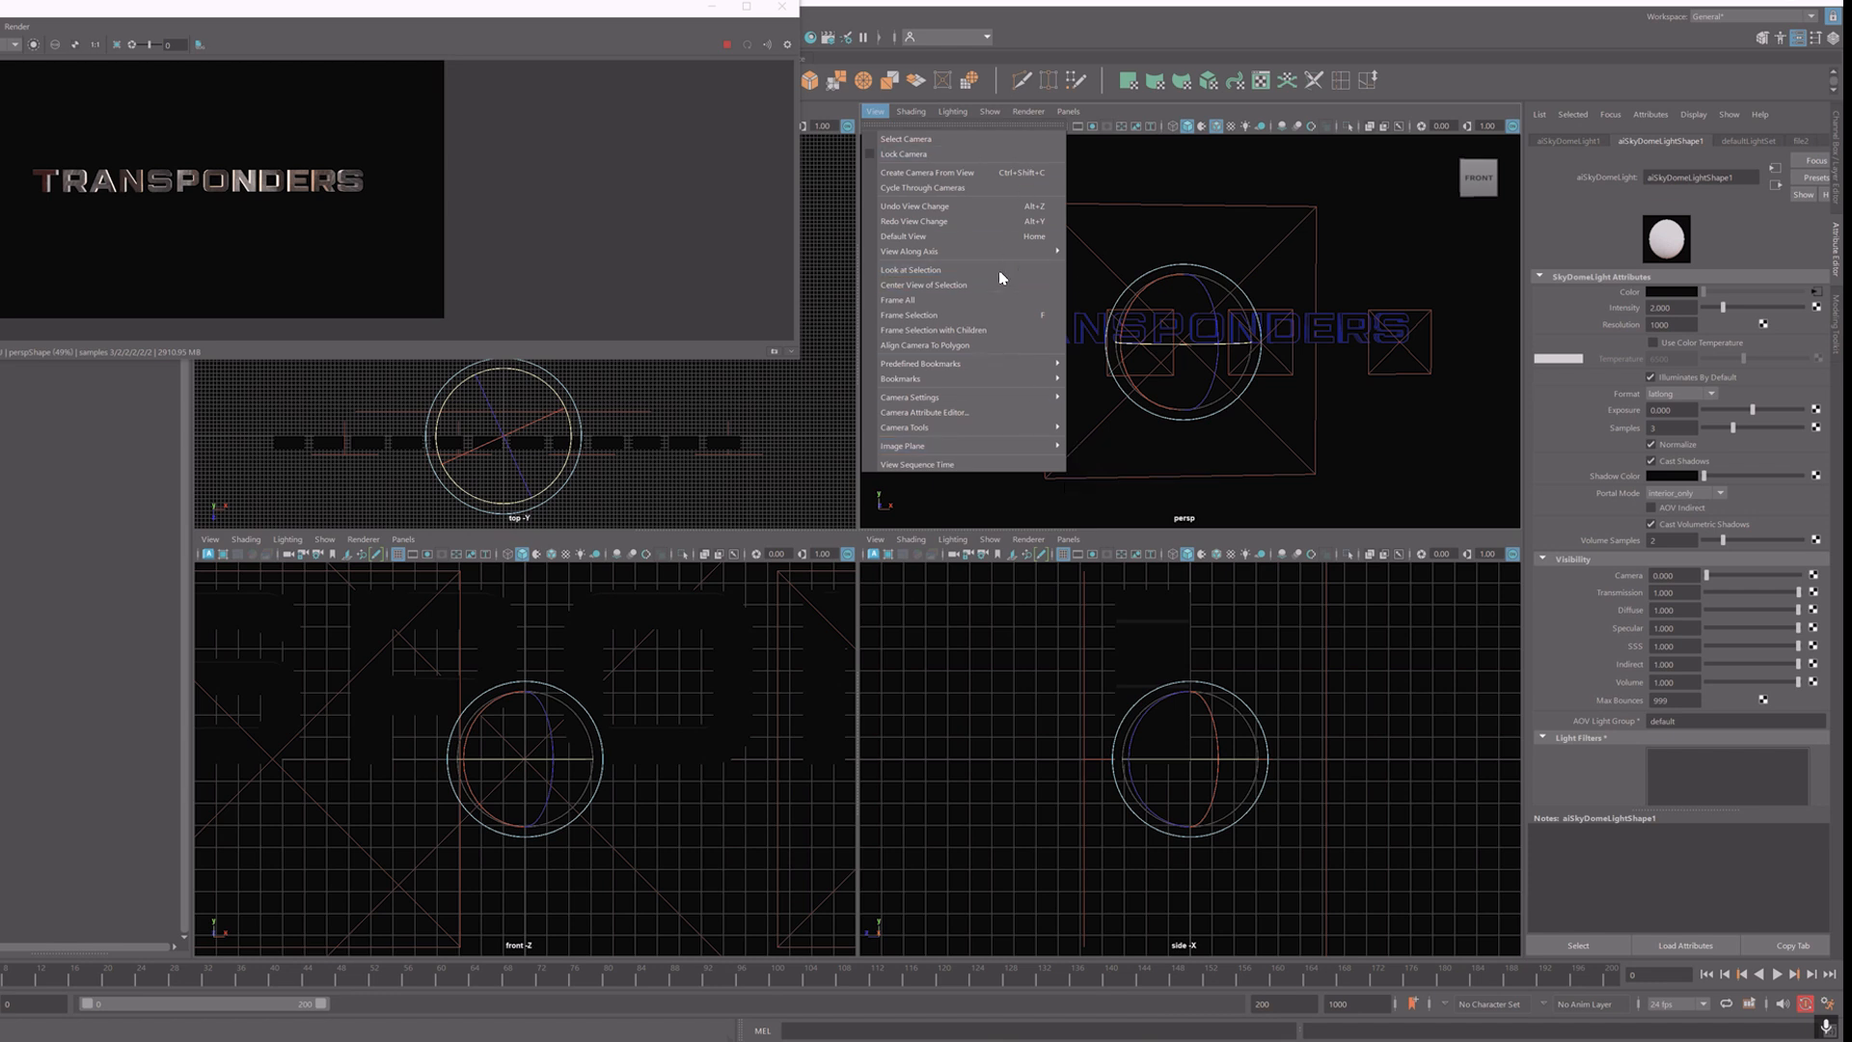
click(955, 173)
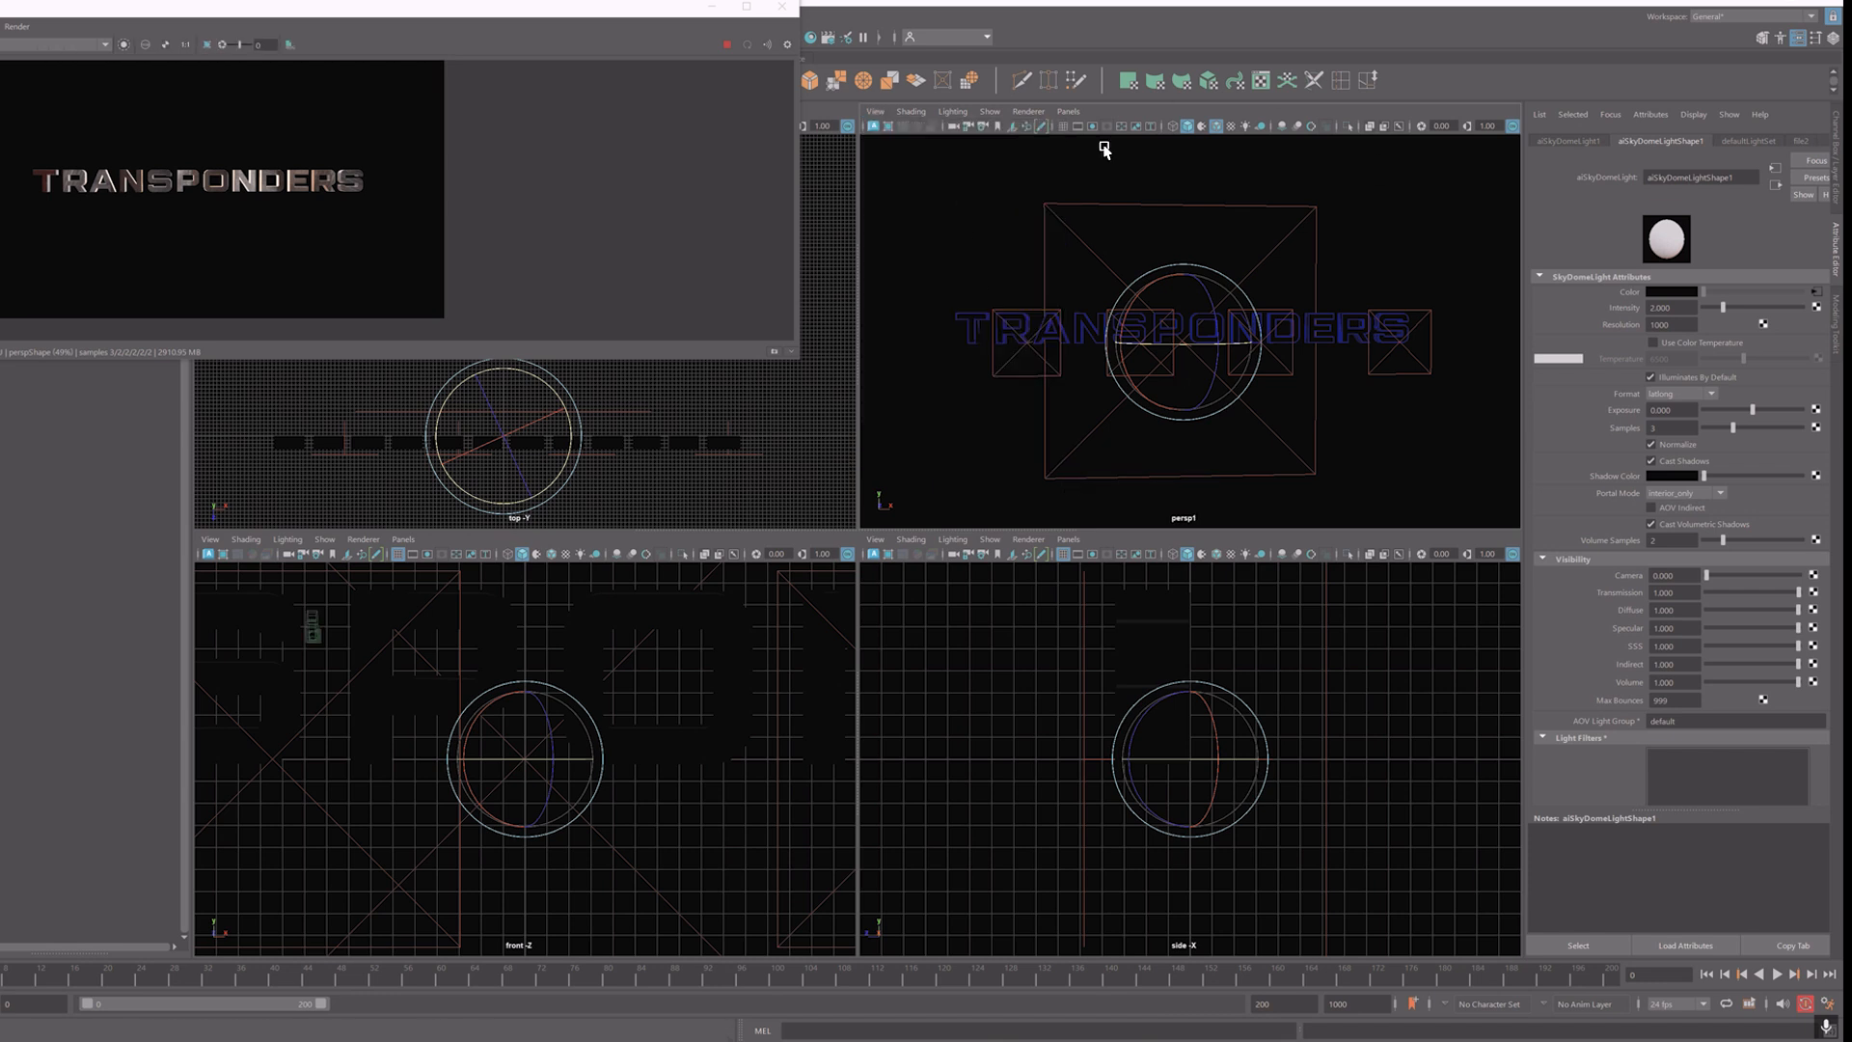
click(955, 127)
double_click(1670, 177)
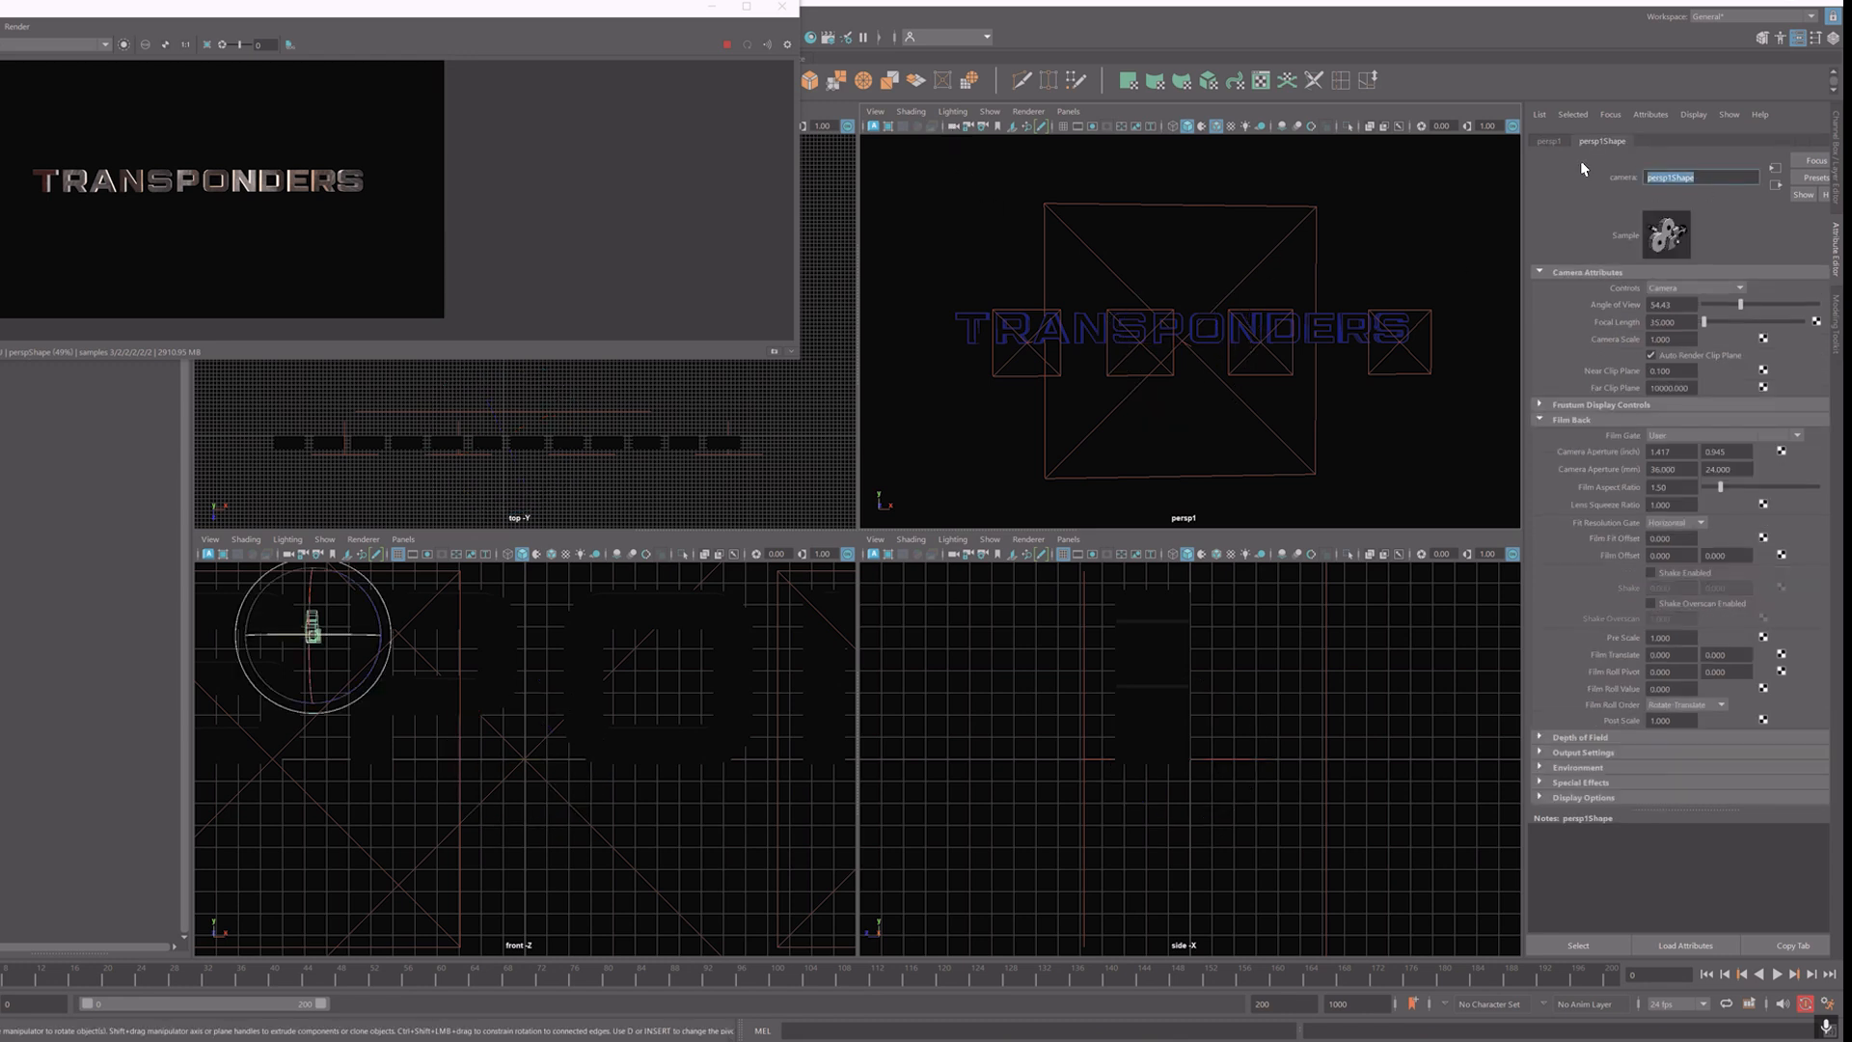
text(RenderCam)
key(Return)
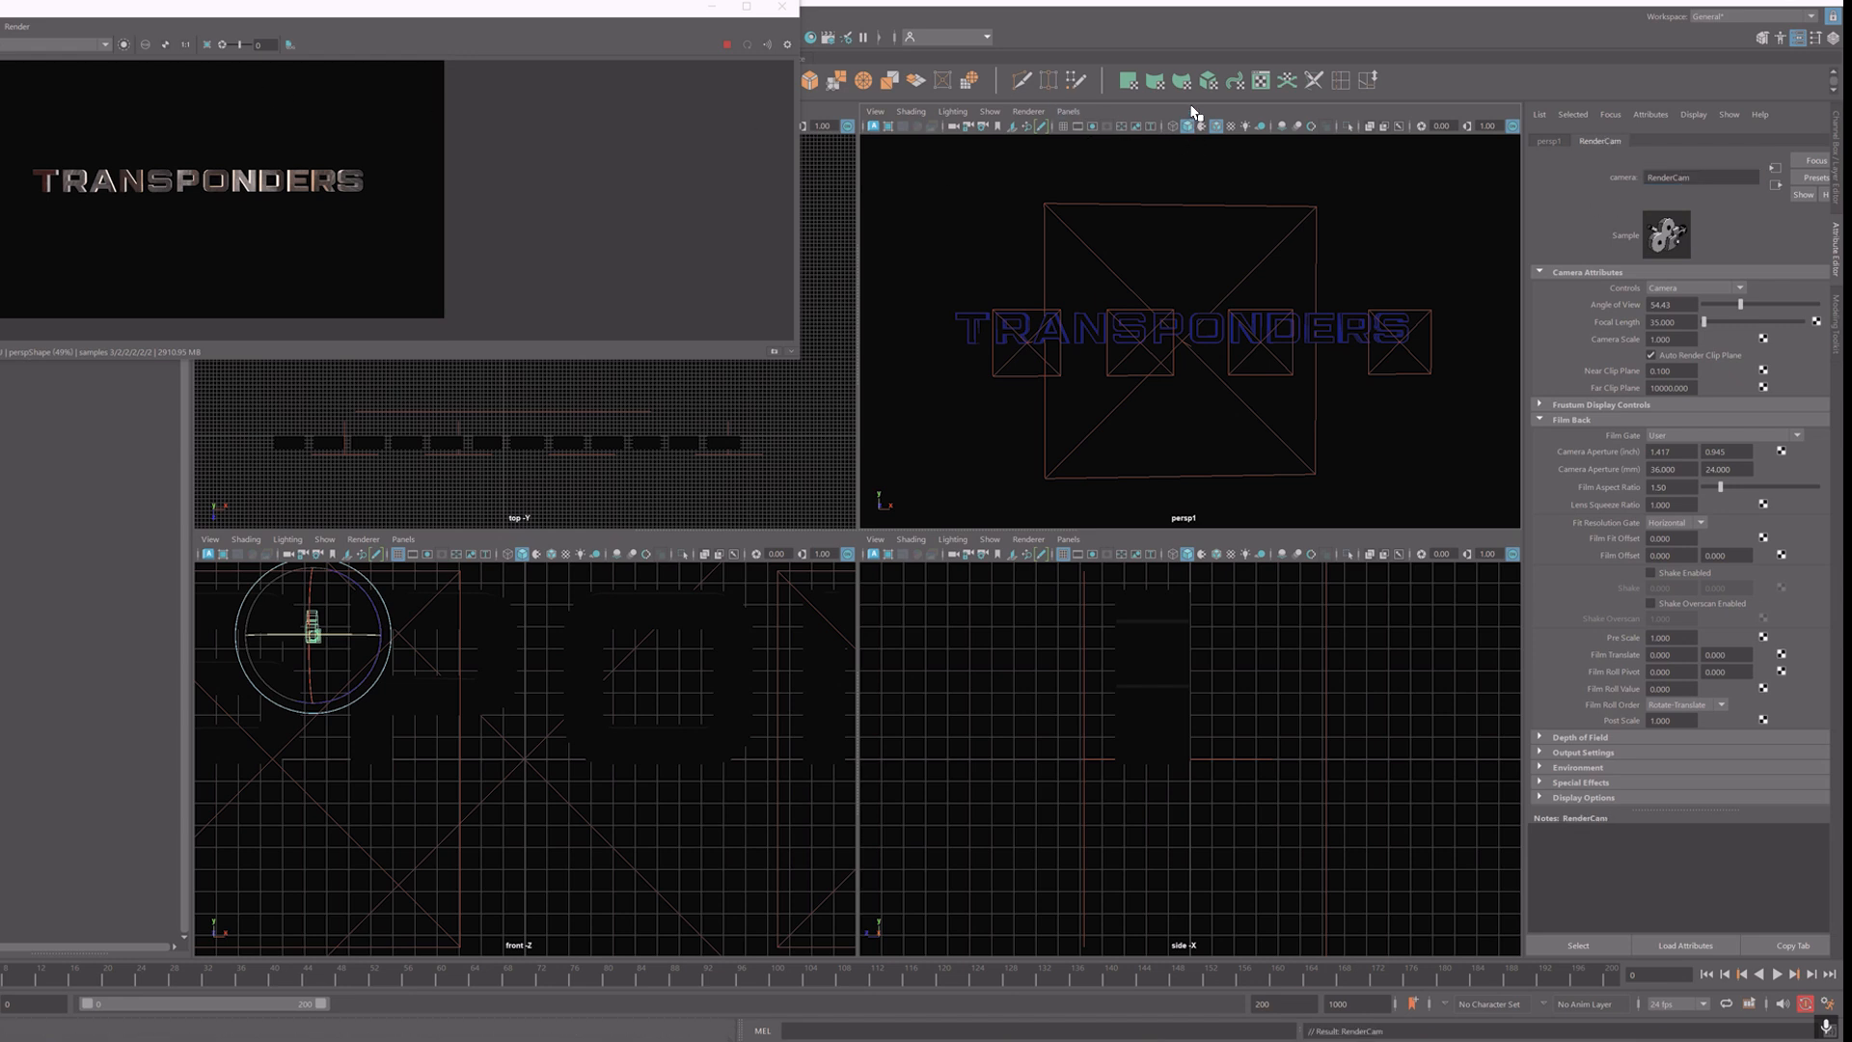
Step: Keyframe the render camera to pull back from the text, moving it to about Z -3.3 at the start and keeping its original position at the end
click(1606, 976)
key(alt+shift+v)
key(w)
scroll(505, 479, down, 2)
scroll(504, 472, down, 4)
drag(516, 521, 519, 395)
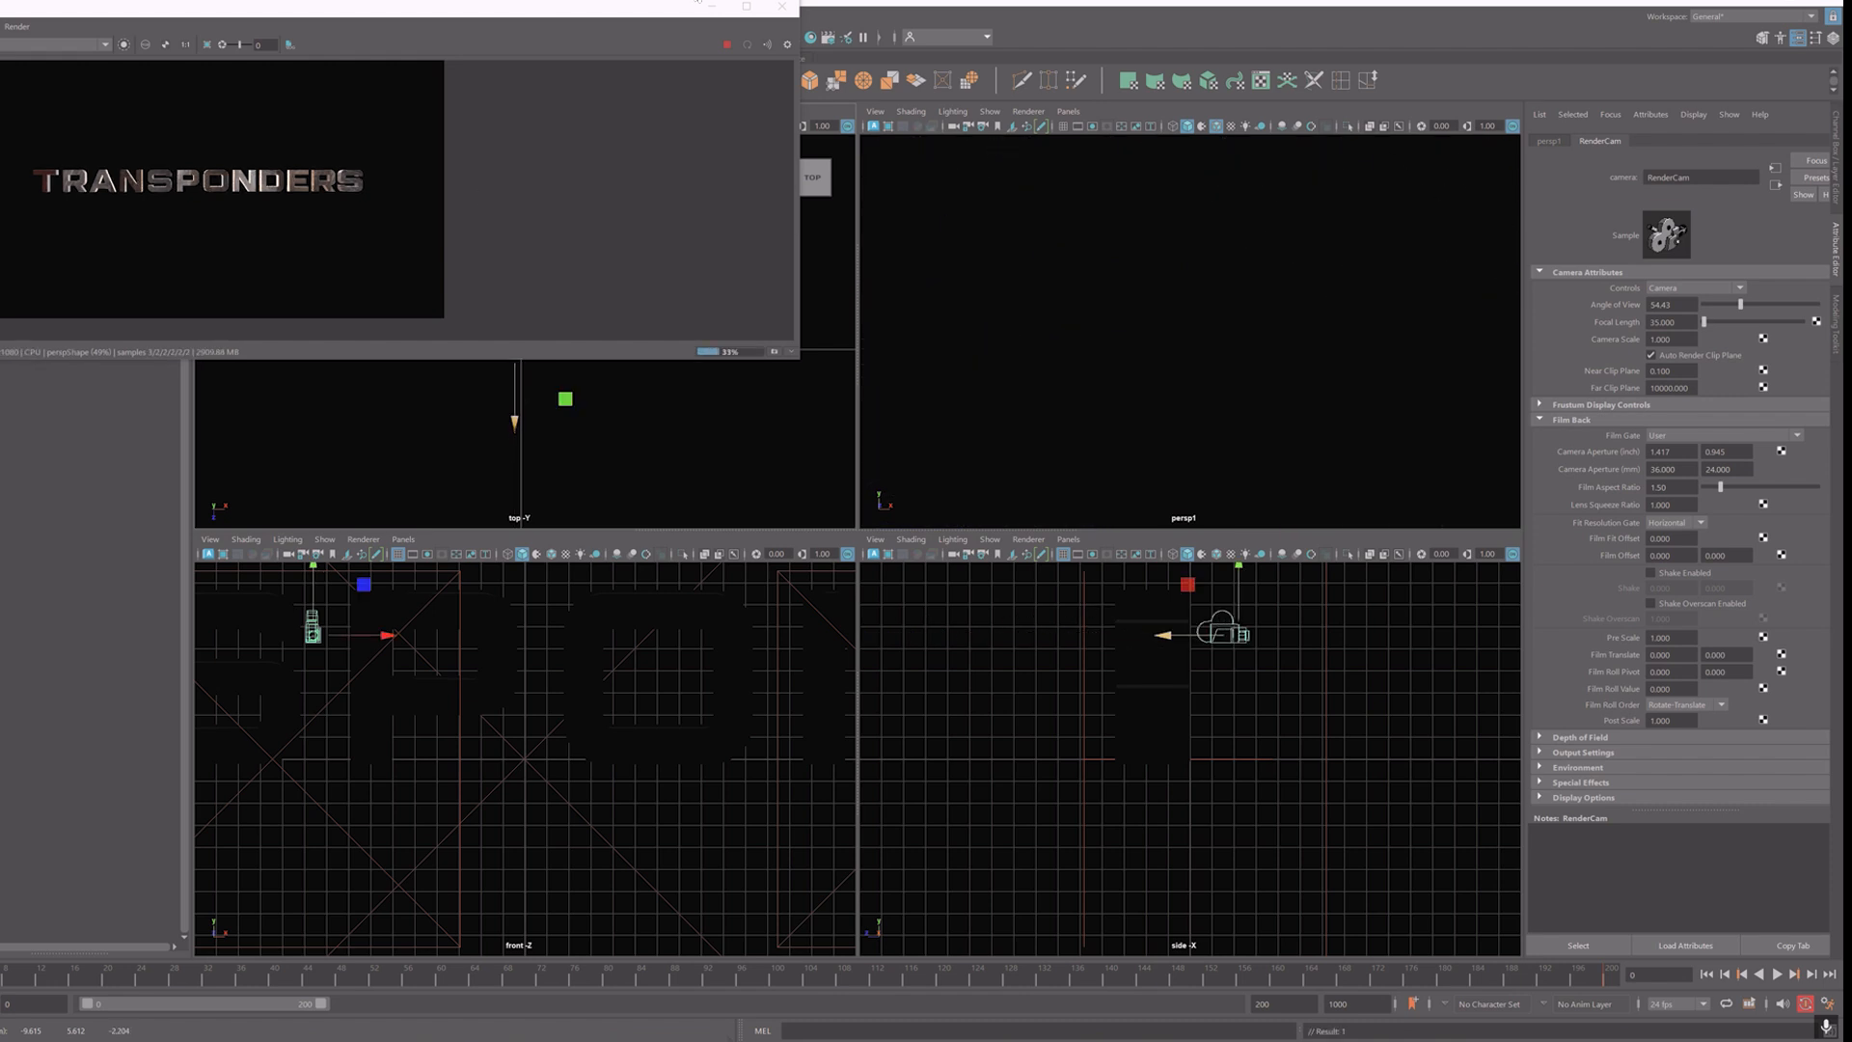
Step: Close the render window, play back the camera move and hide the lights in the render camera's view
click(781, 6)
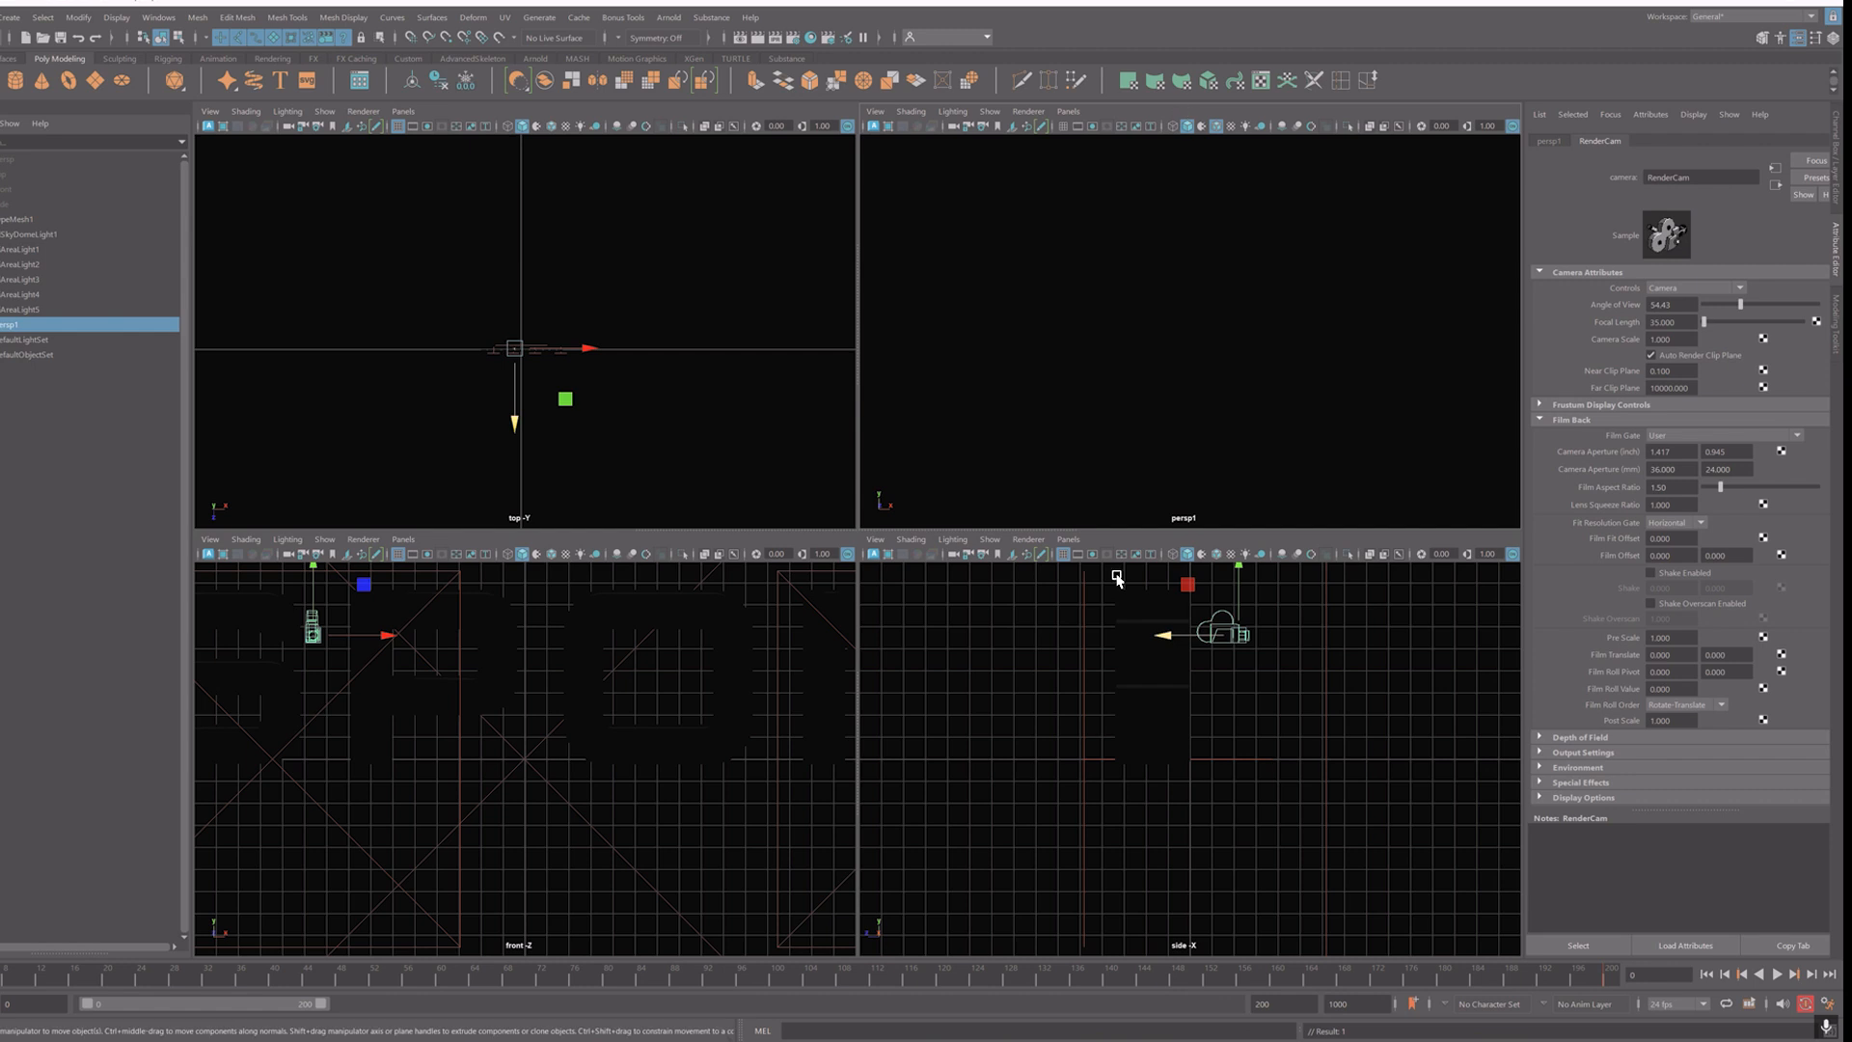
click(1778, 974)
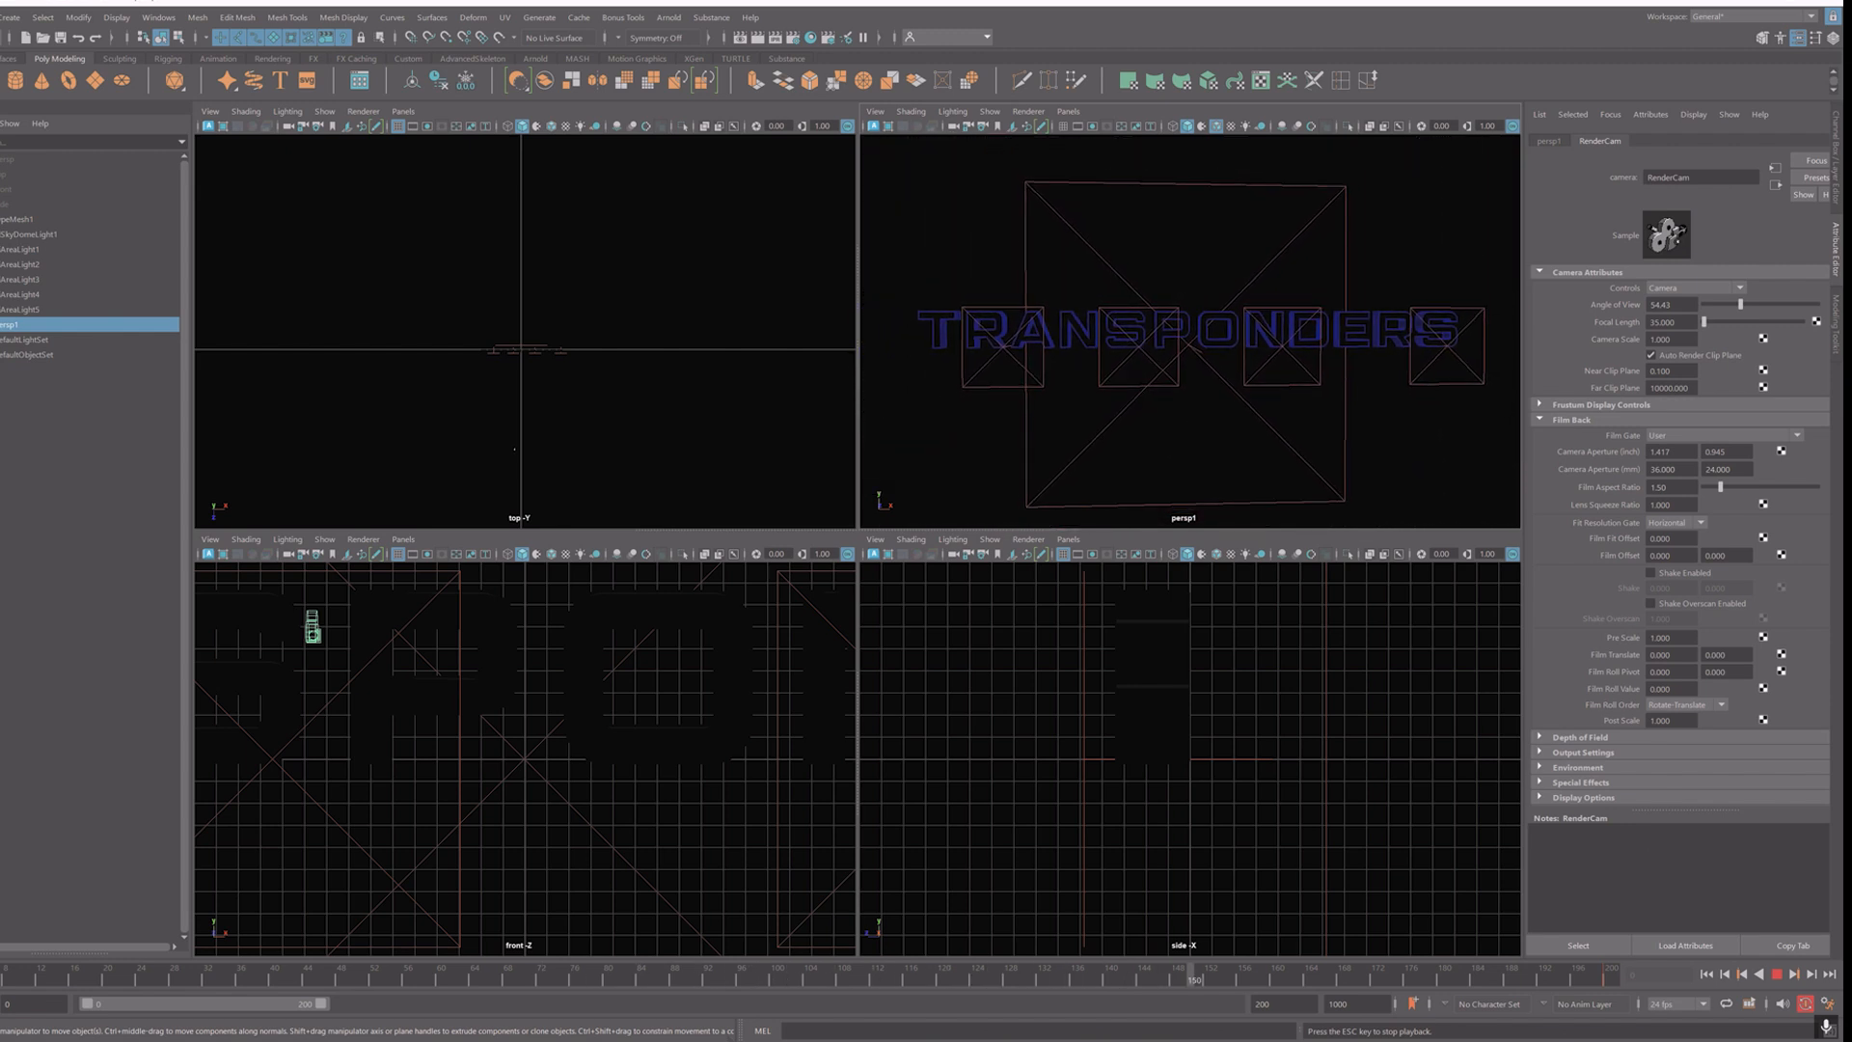
key(Escape)
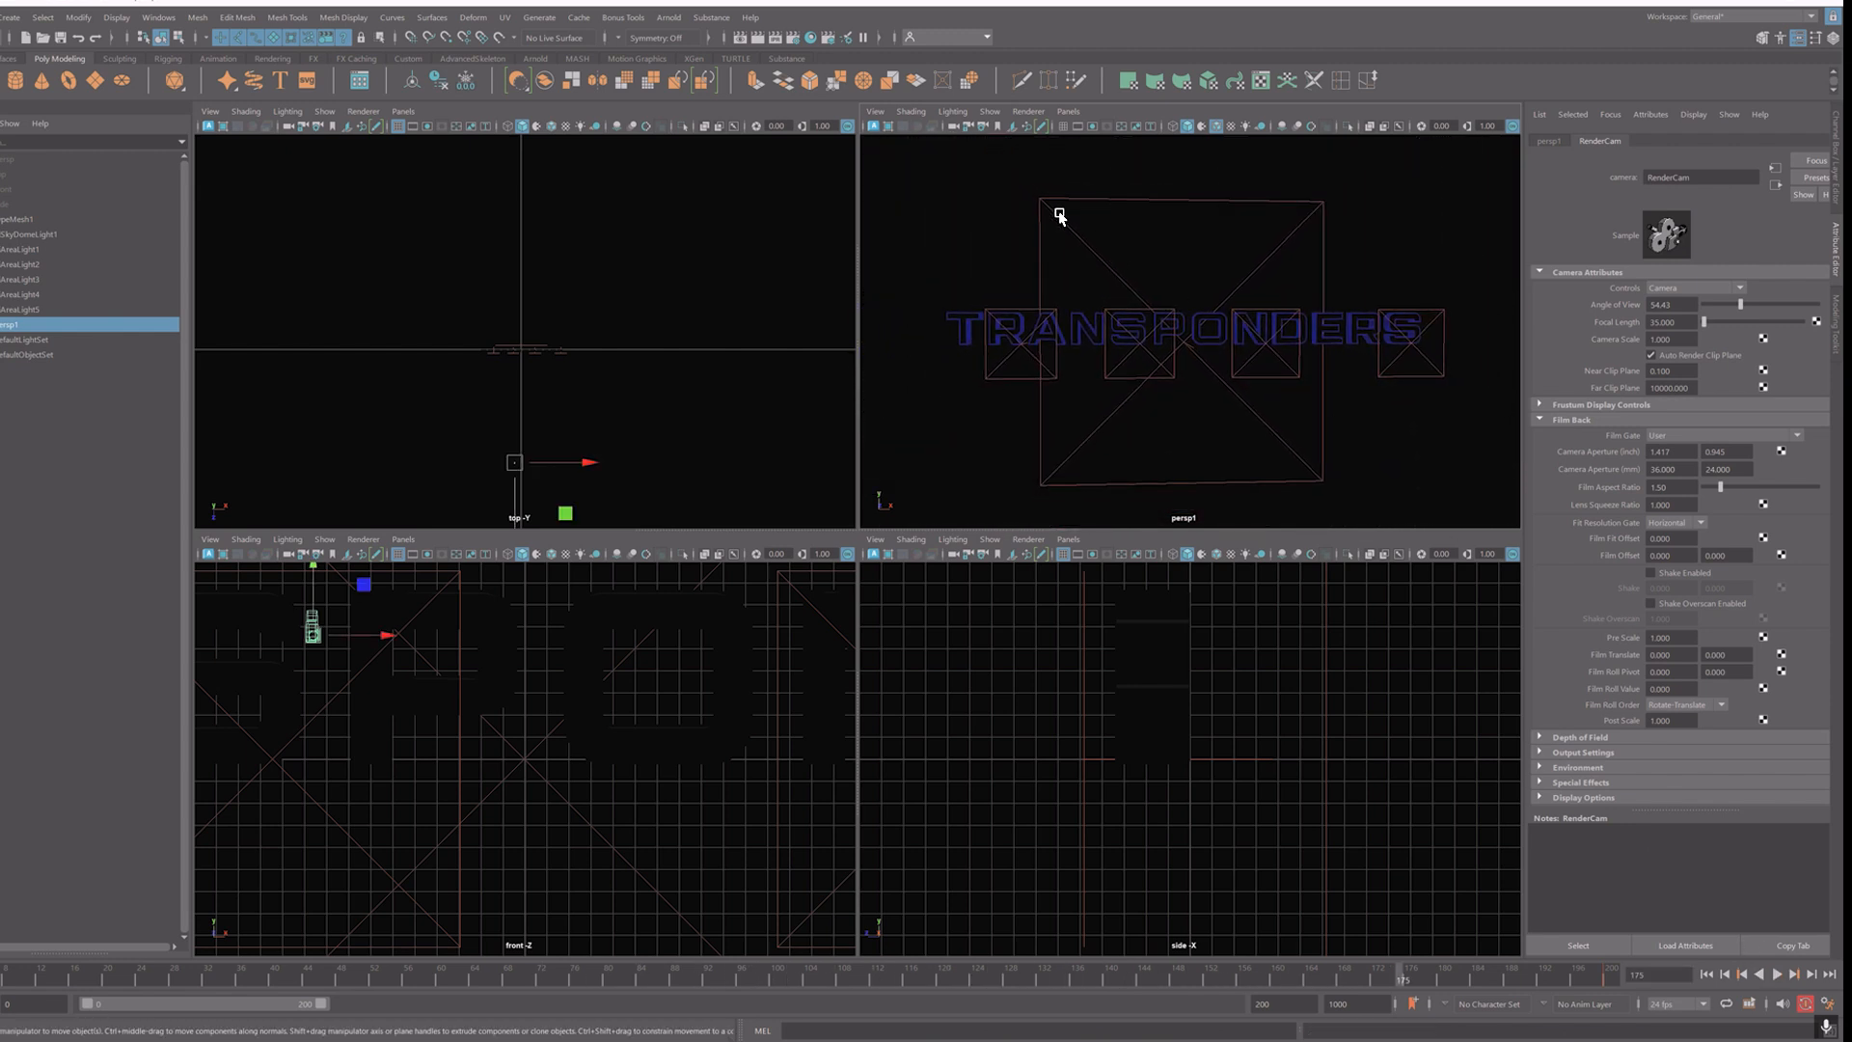
click(991, 111)
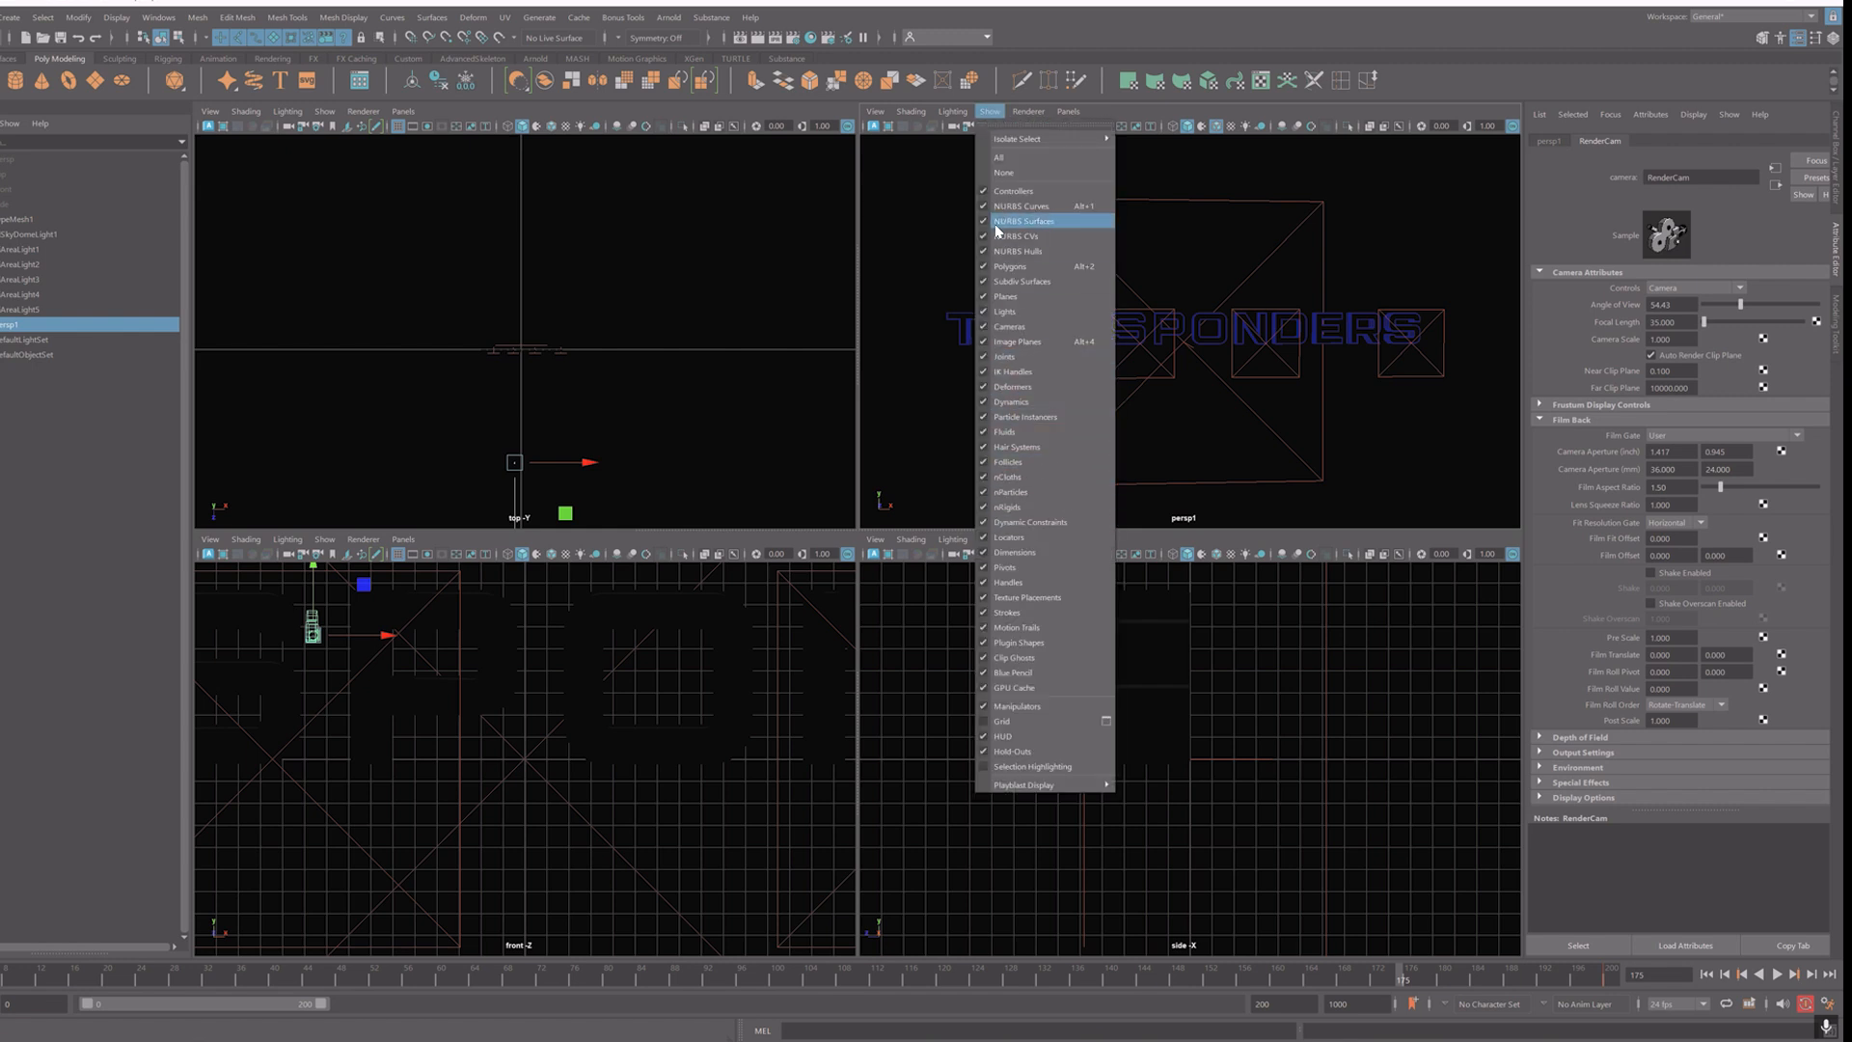
click(1018, 314)
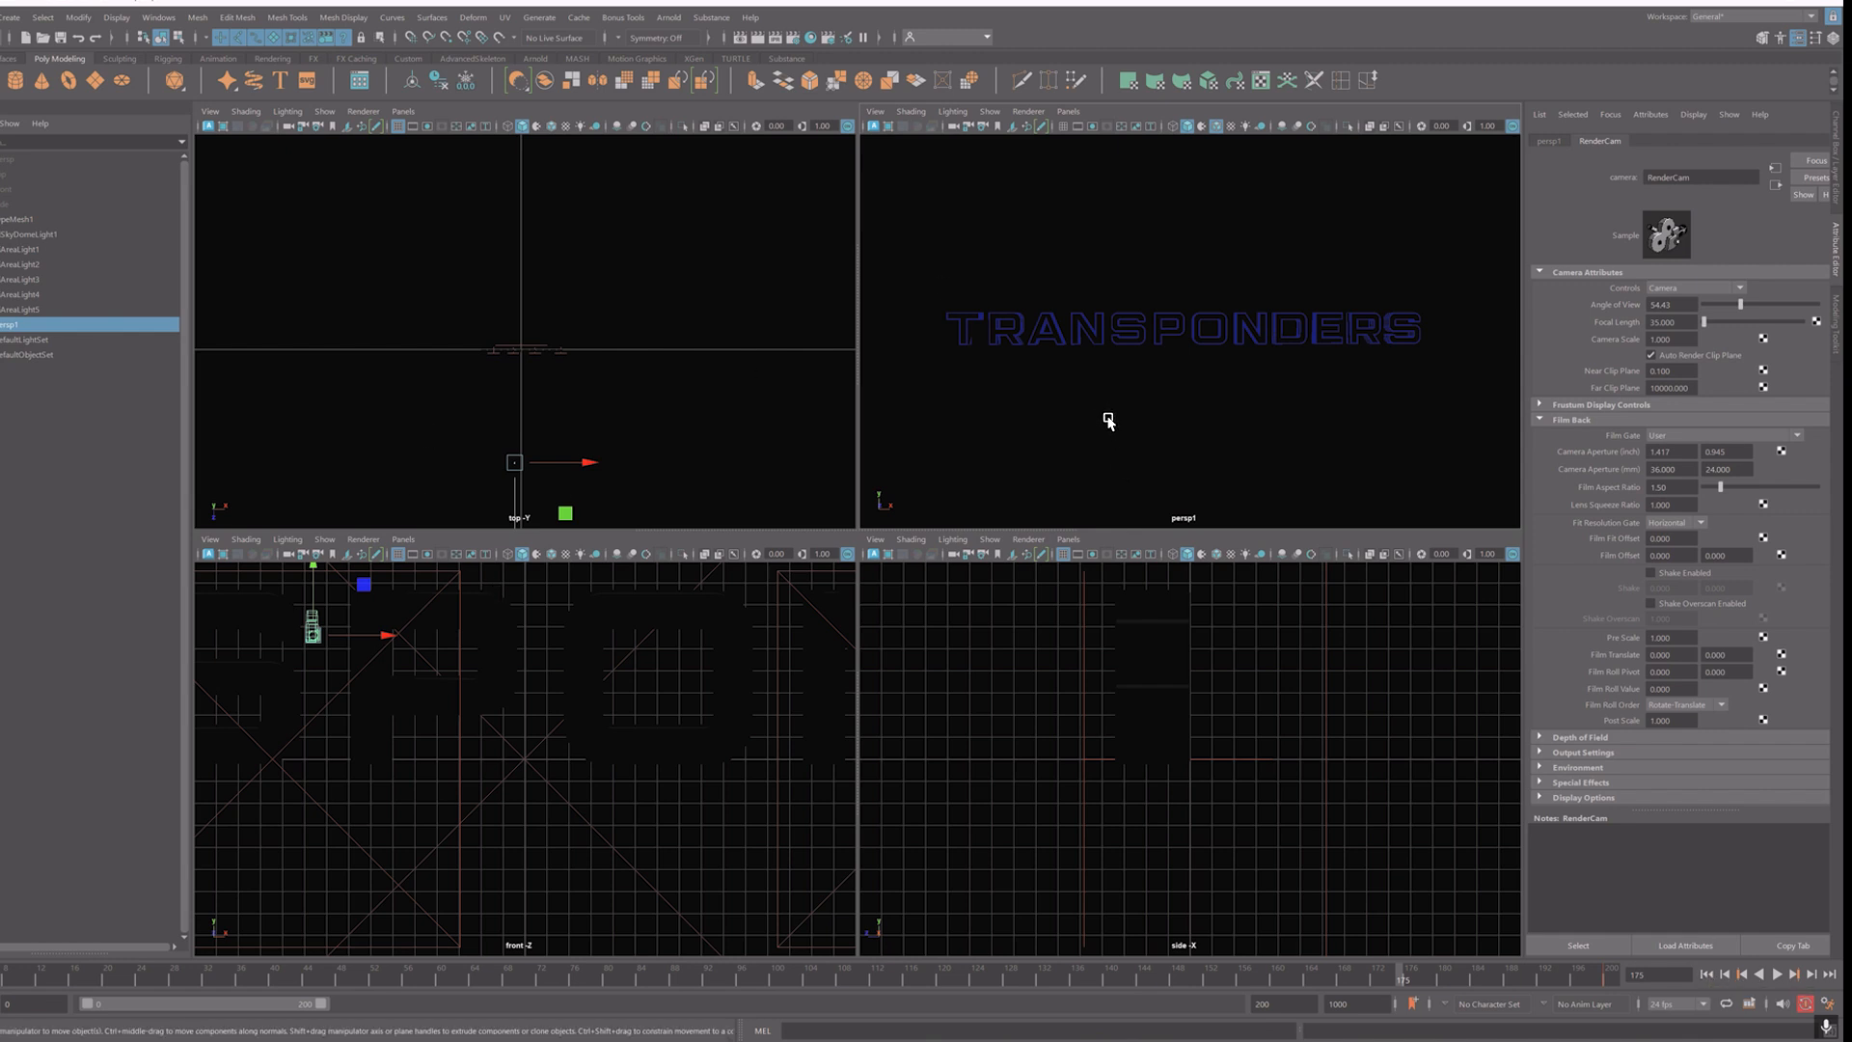
Step: Enable per-character animation on the TRANSPONDERS text's type node
click(1098, 340)
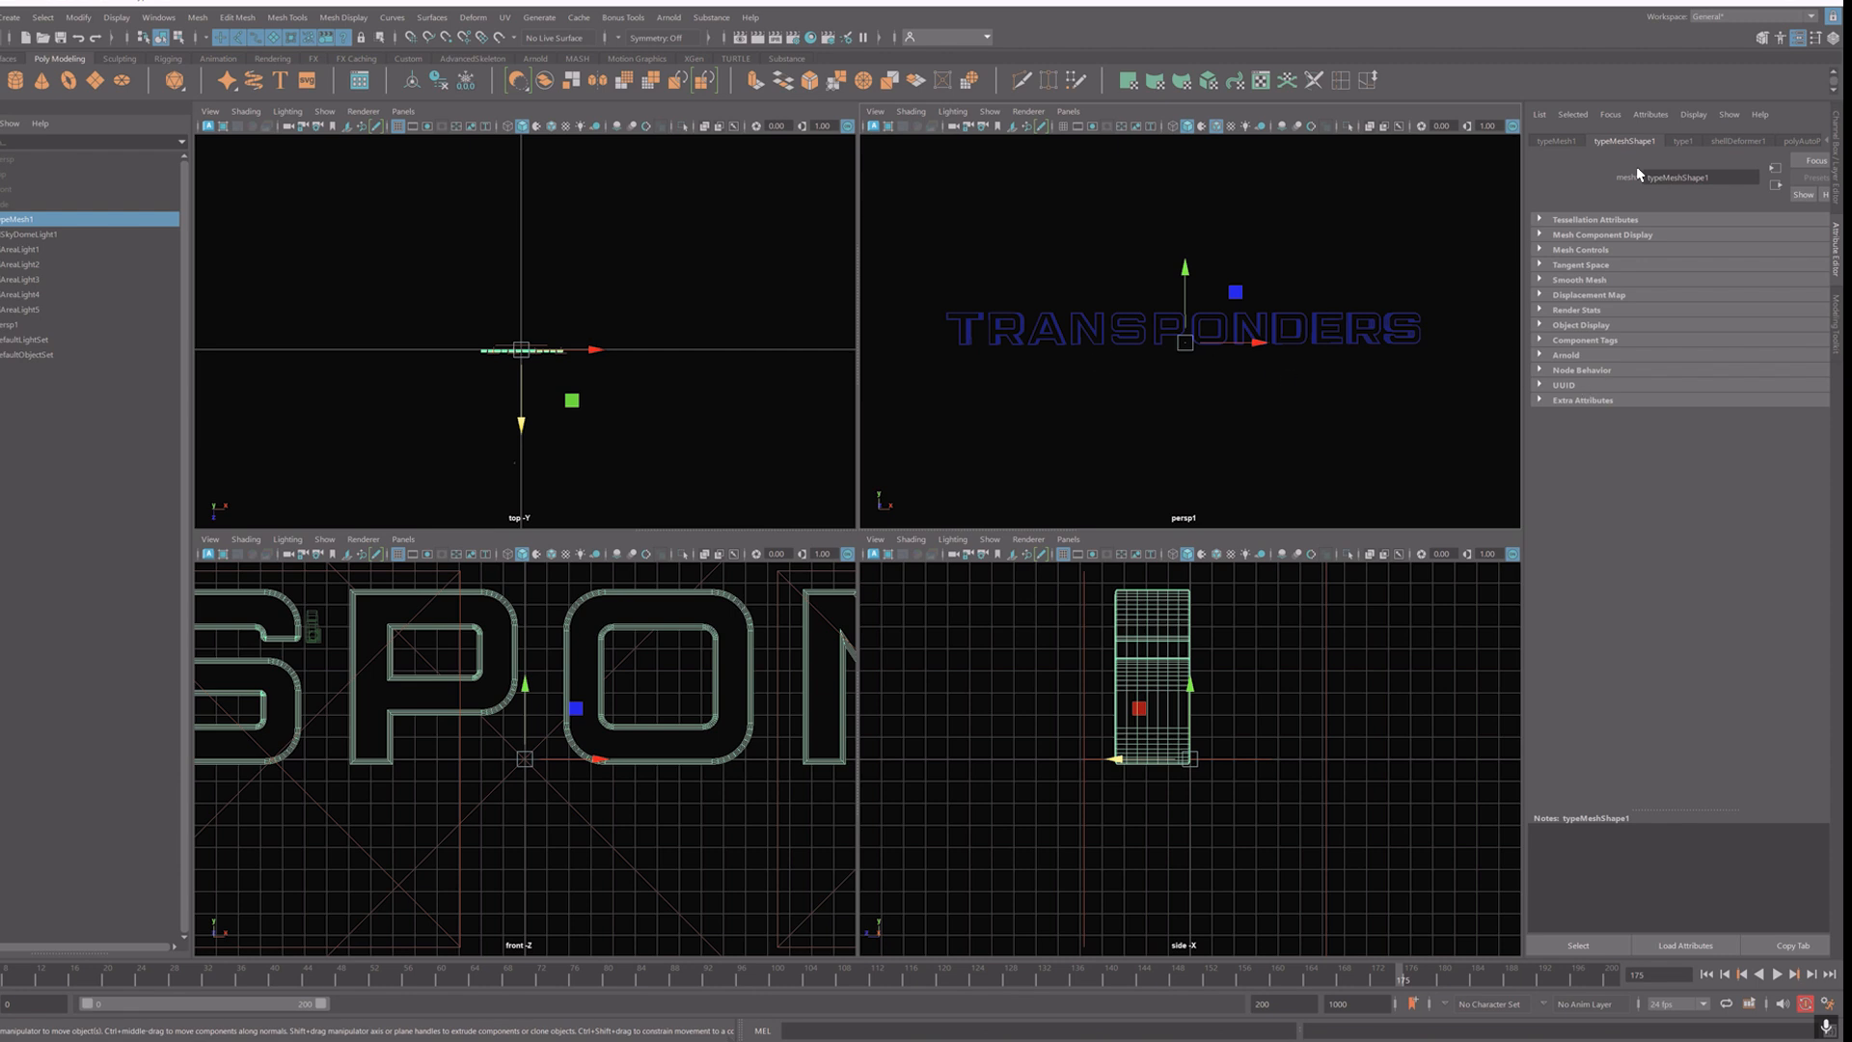
click(1683, 141)
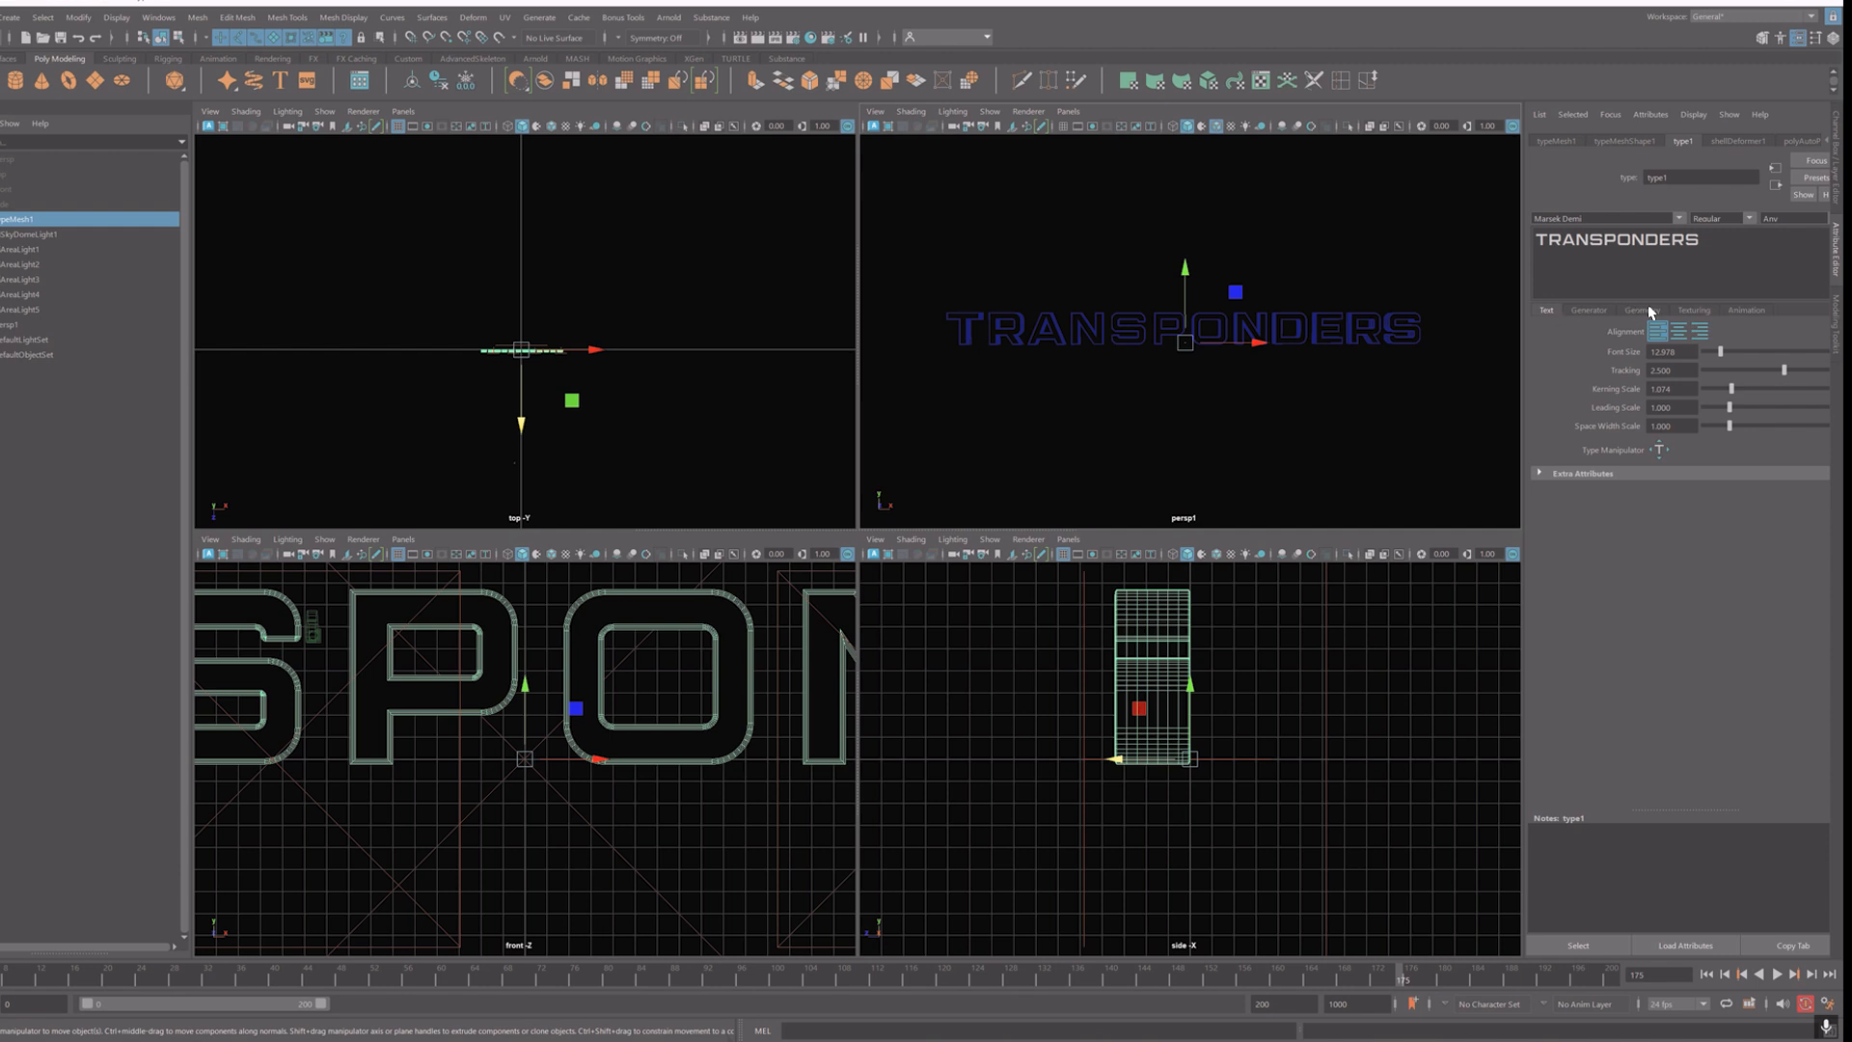
click(1746, 311)
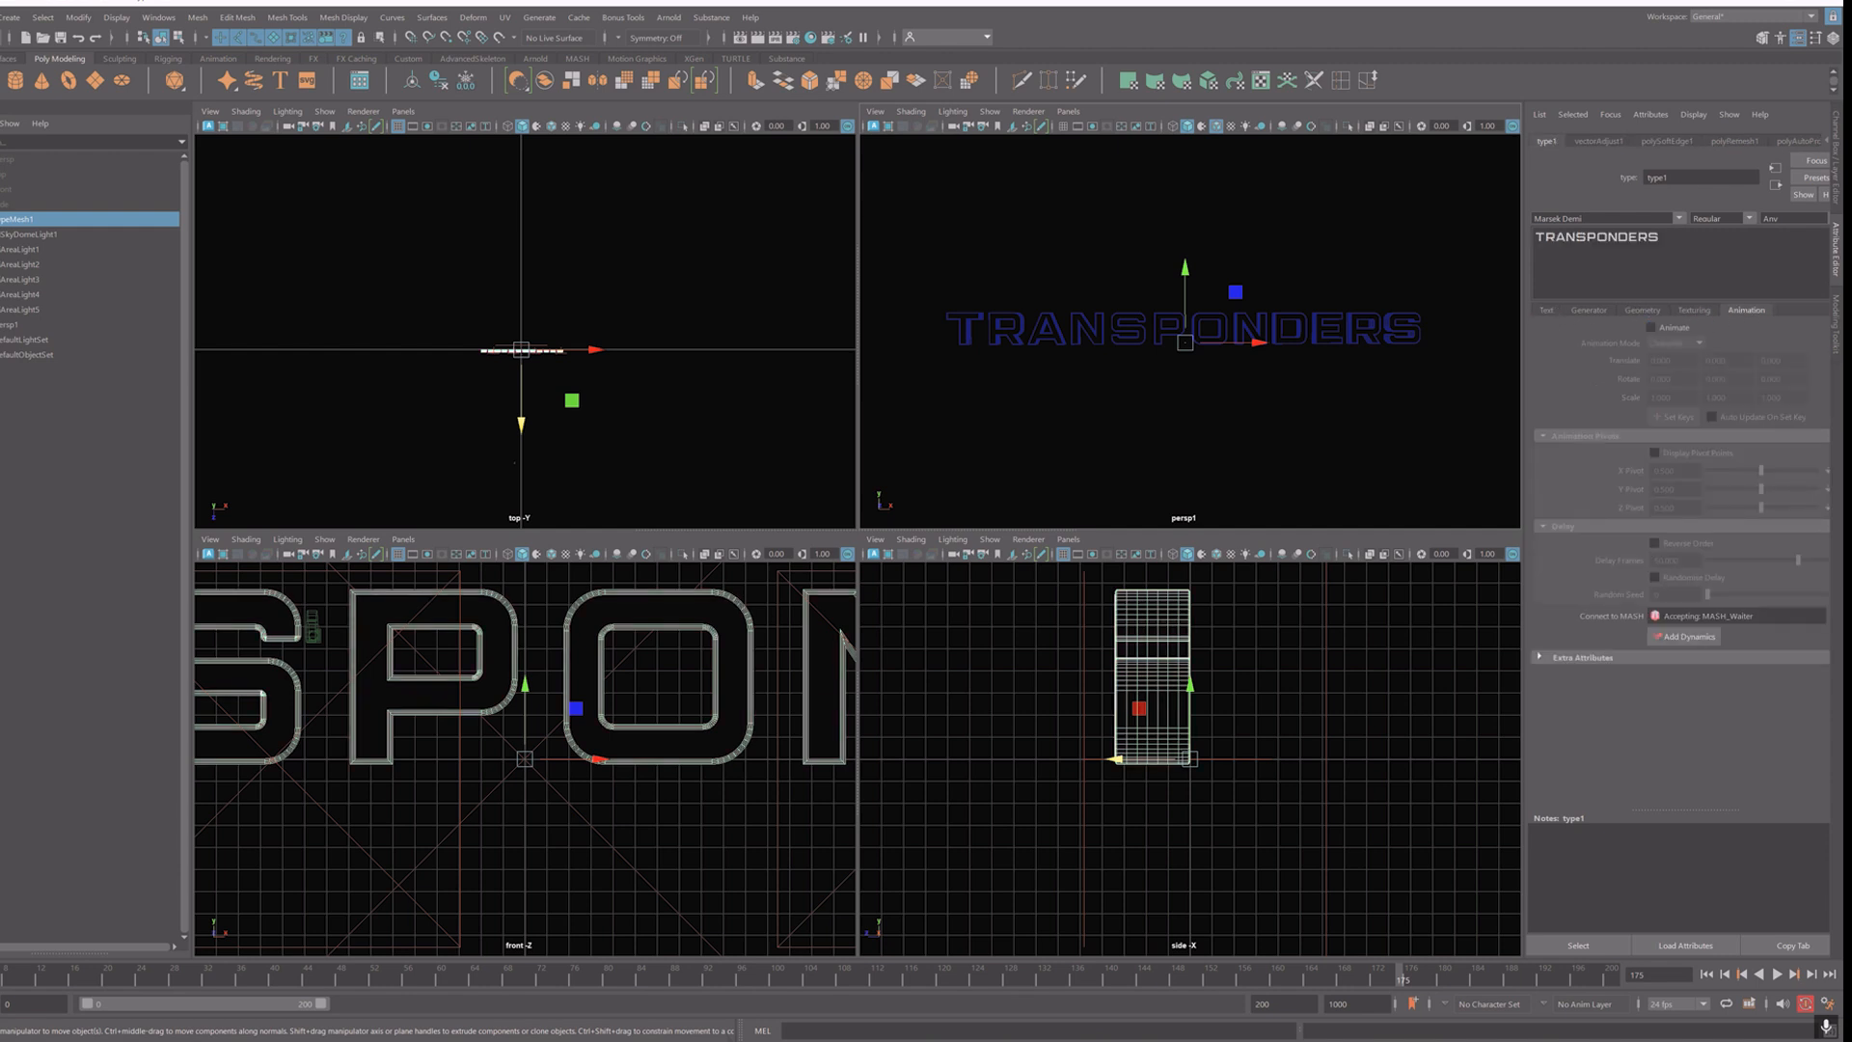
click(1652, 328)
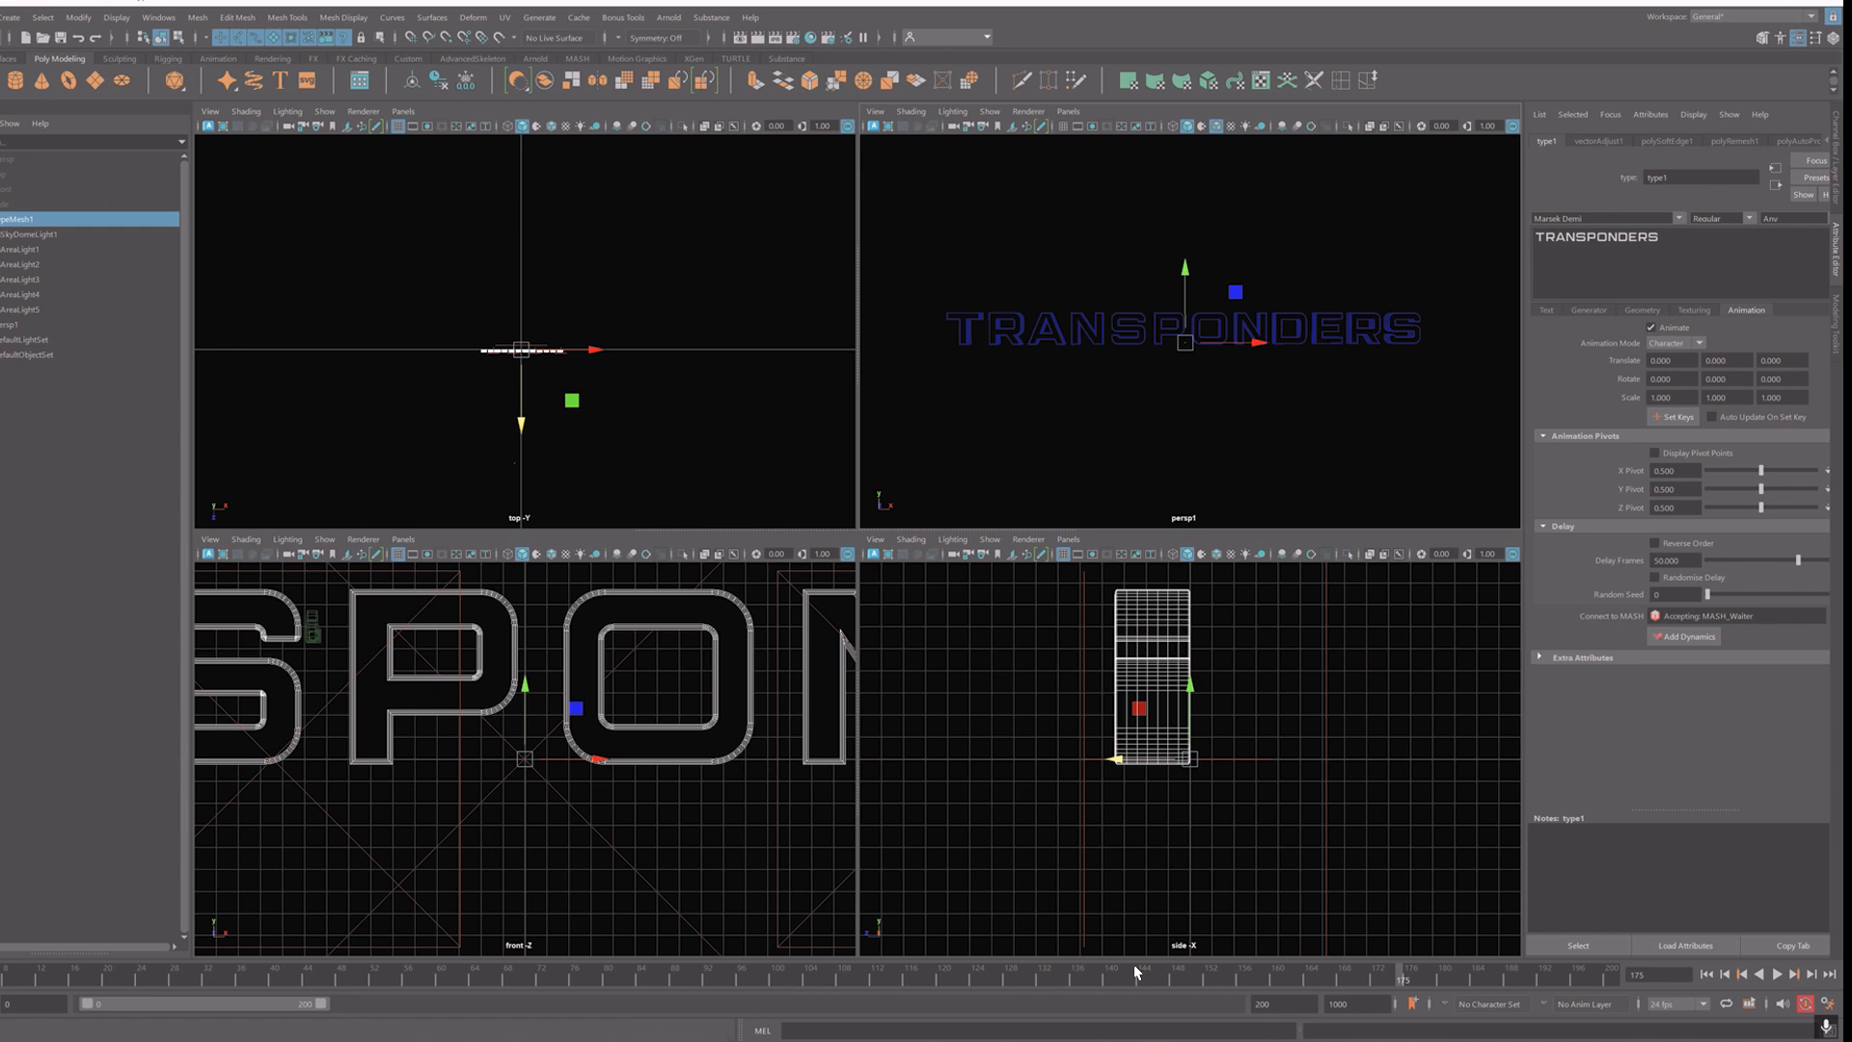
Step: Keyframe the characters' Translate Z and Rotate Y at 0 on frame 100
click(776, 977)
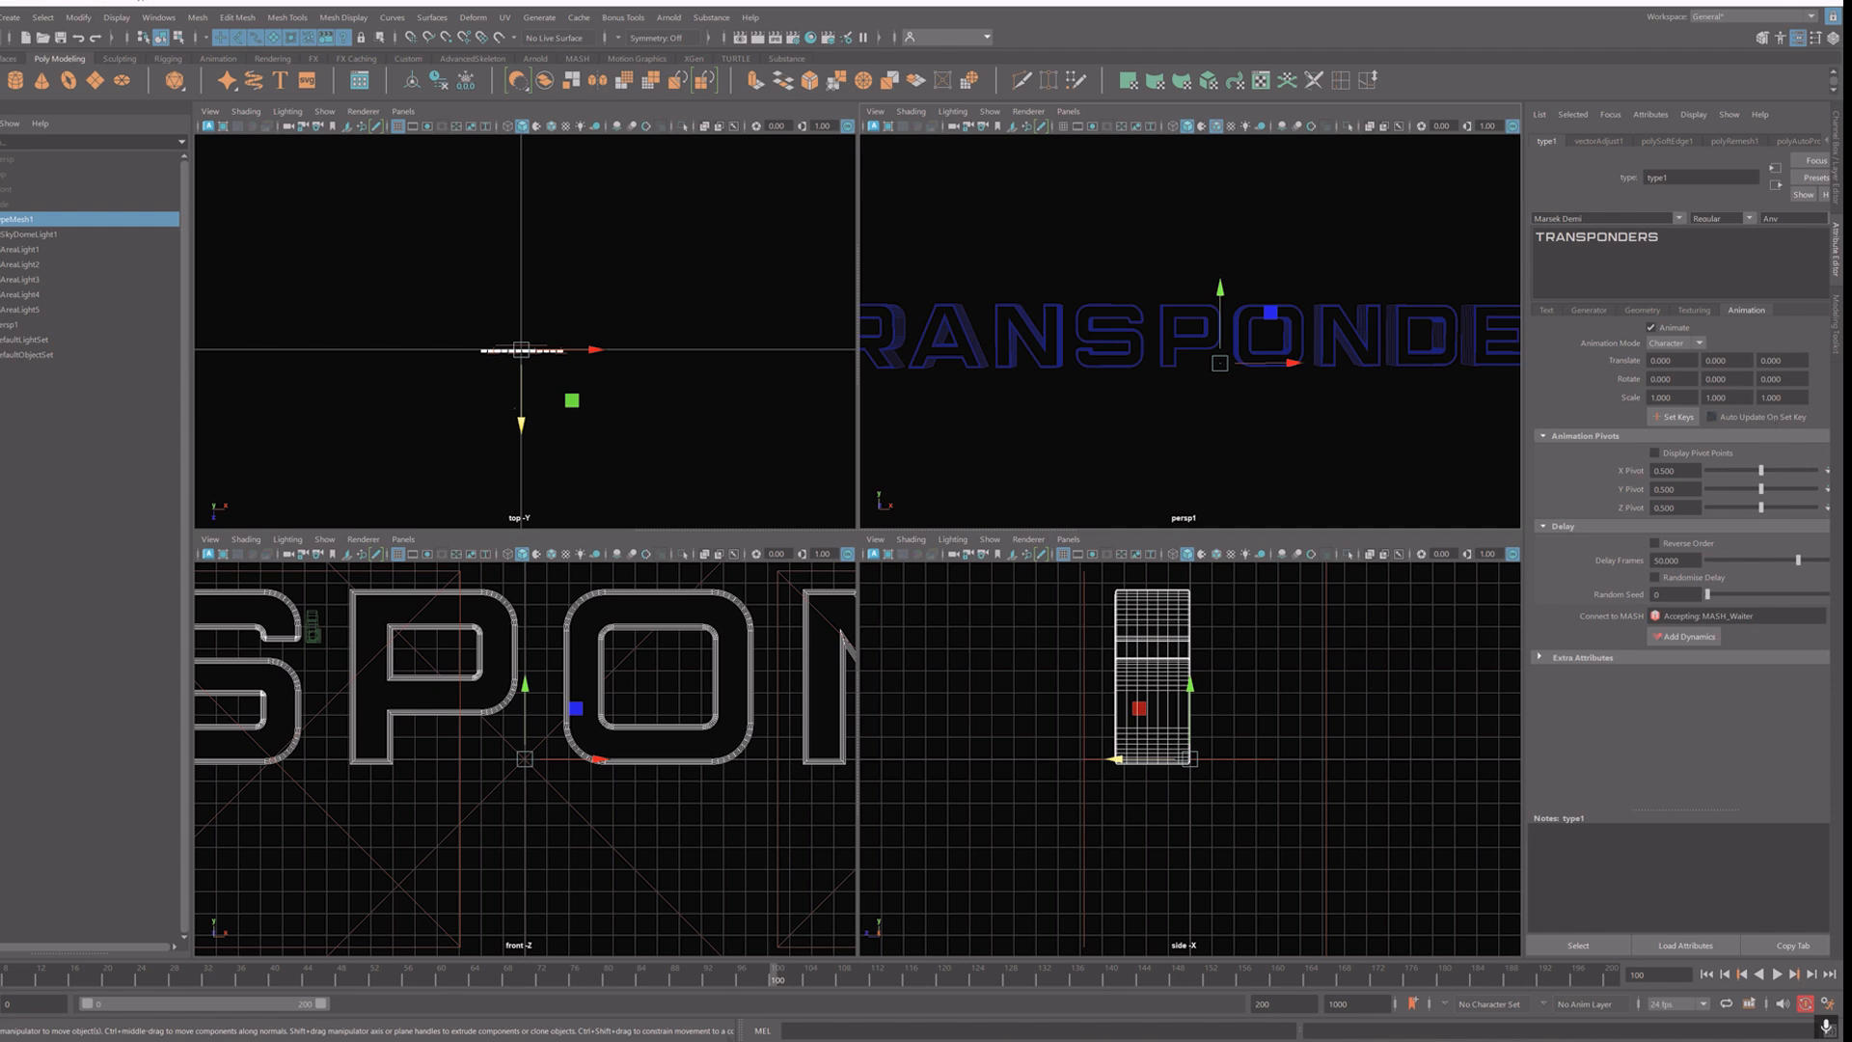
right_click(1789, 360)
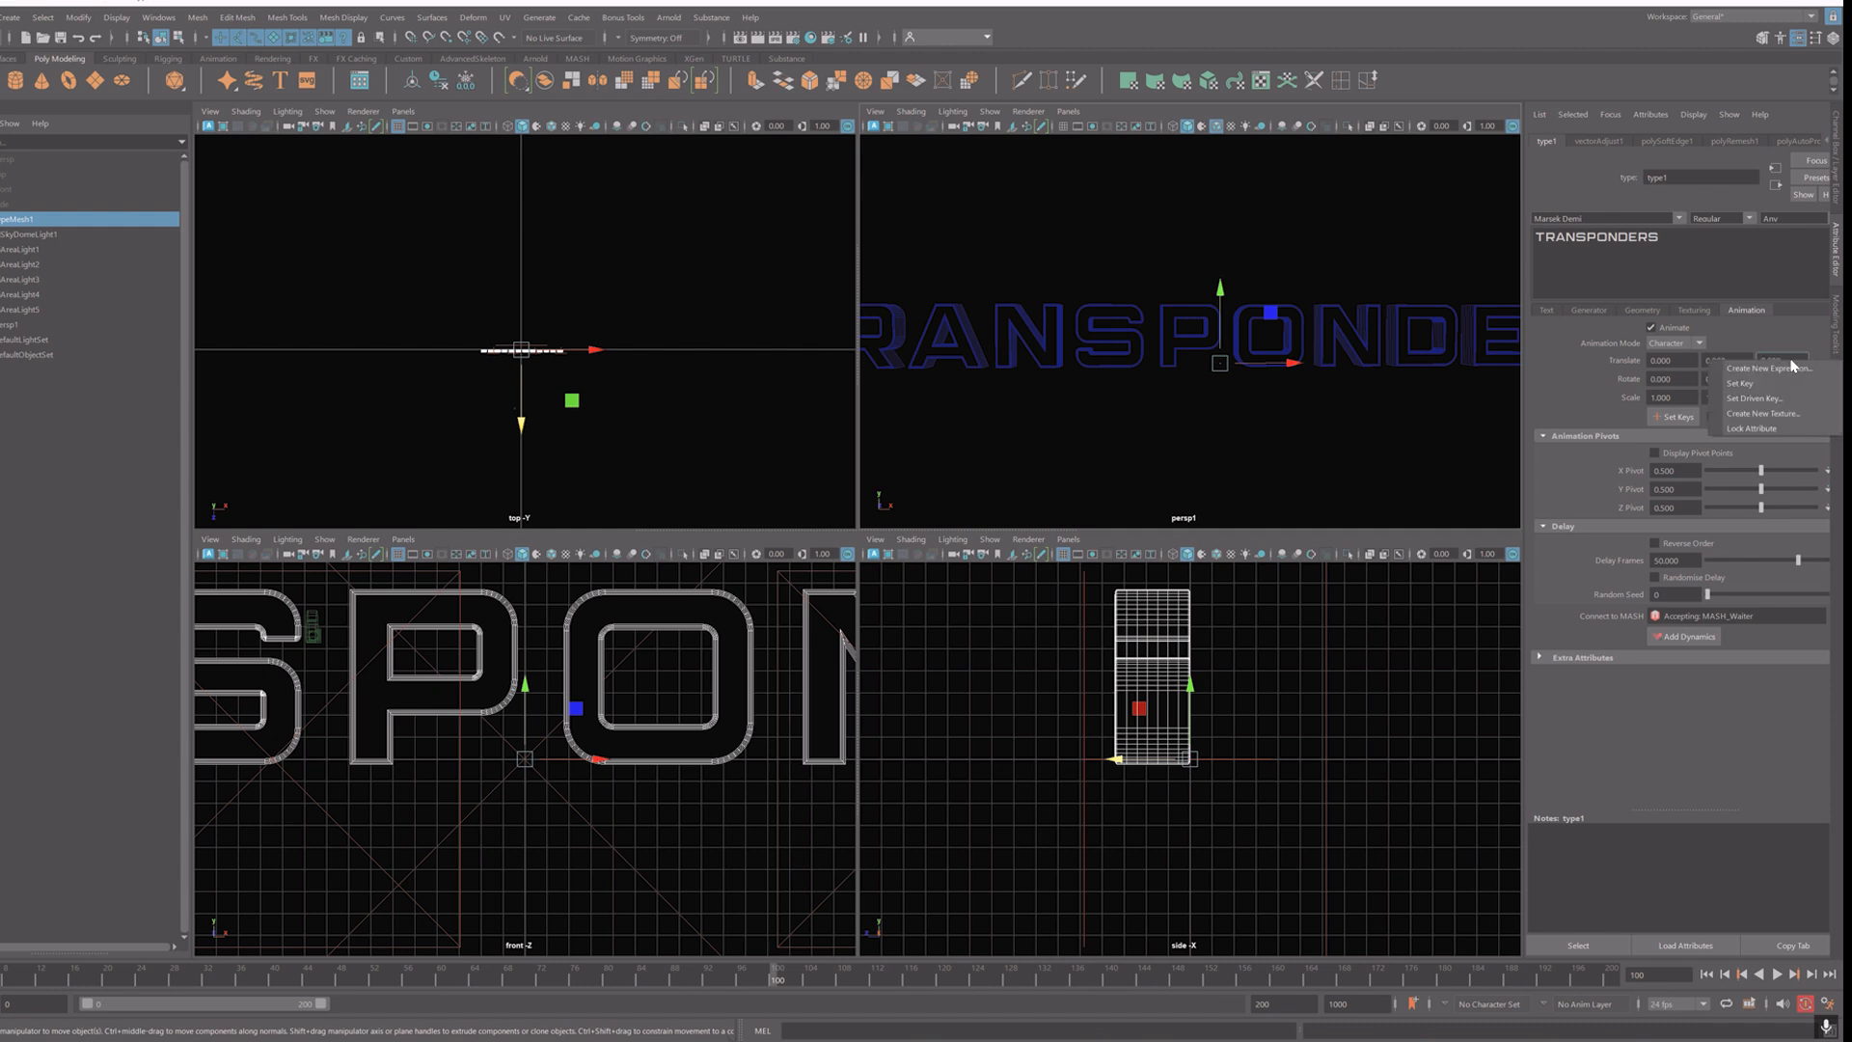
click(1764, 384)
right_click(1726, 379)
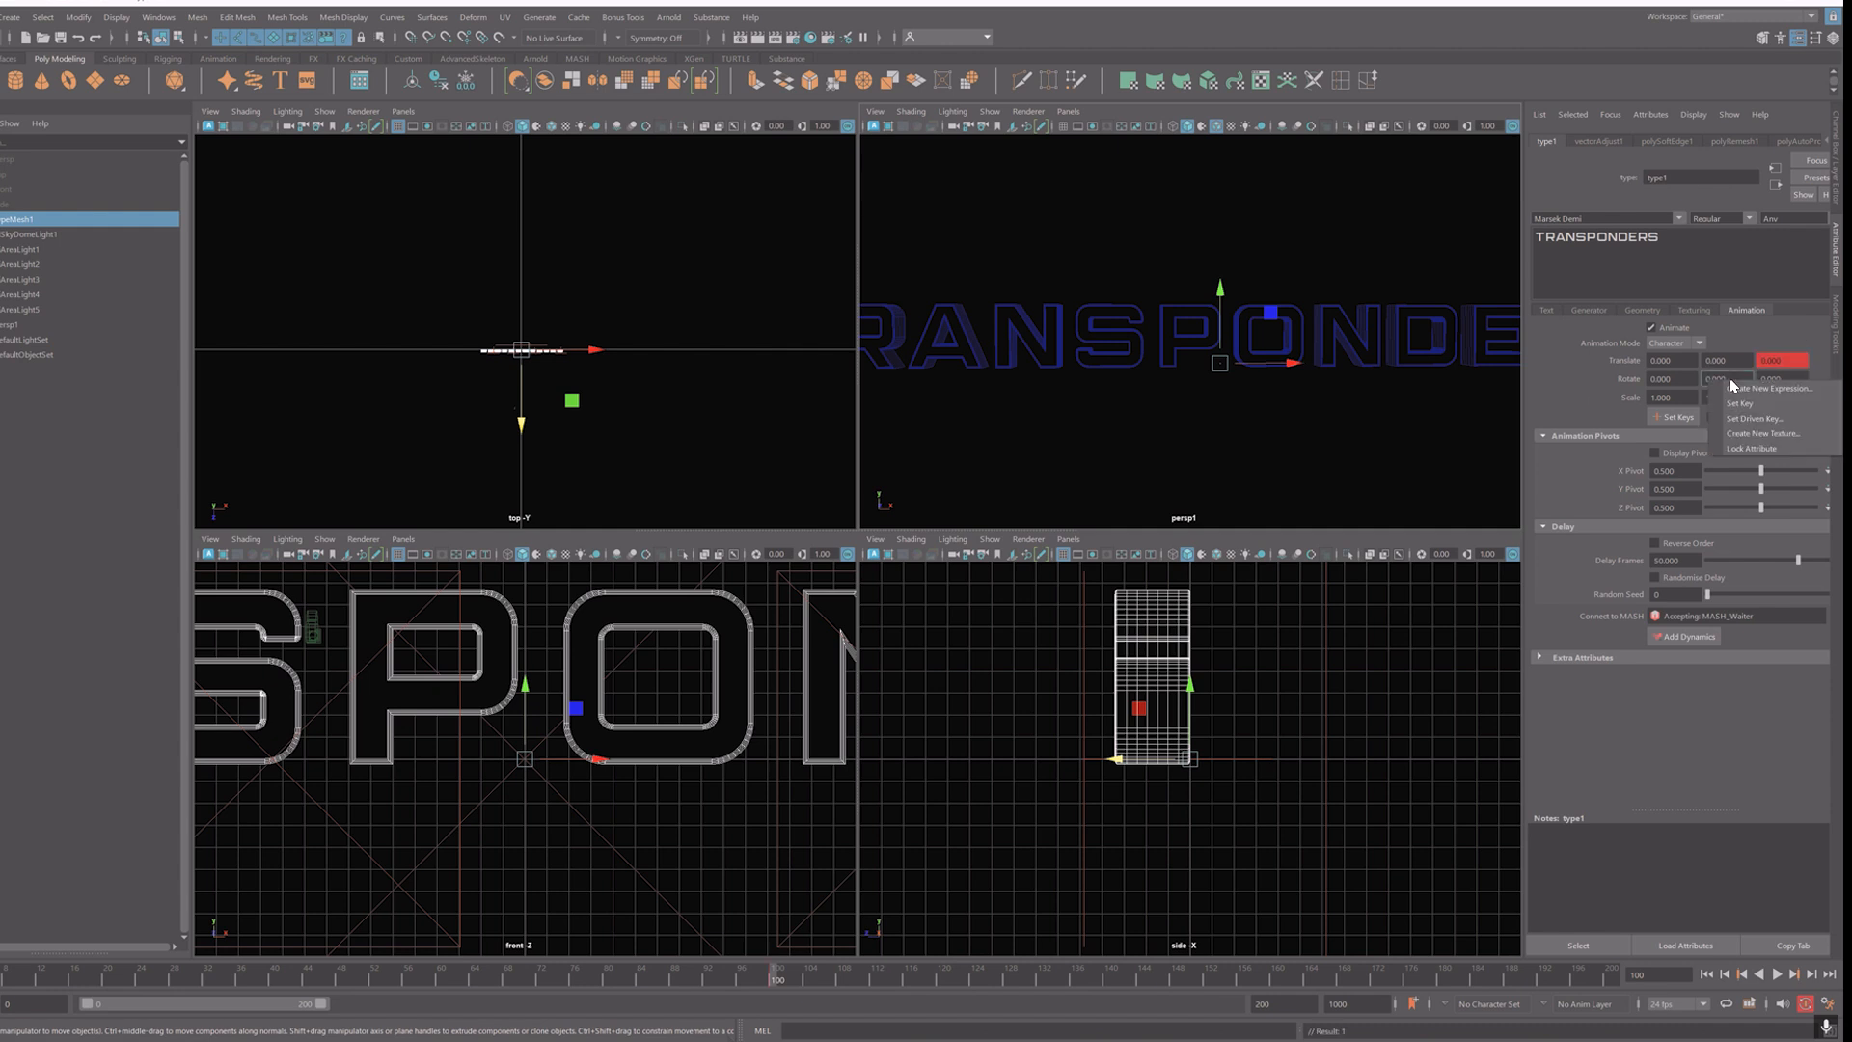
click(1746, 403)
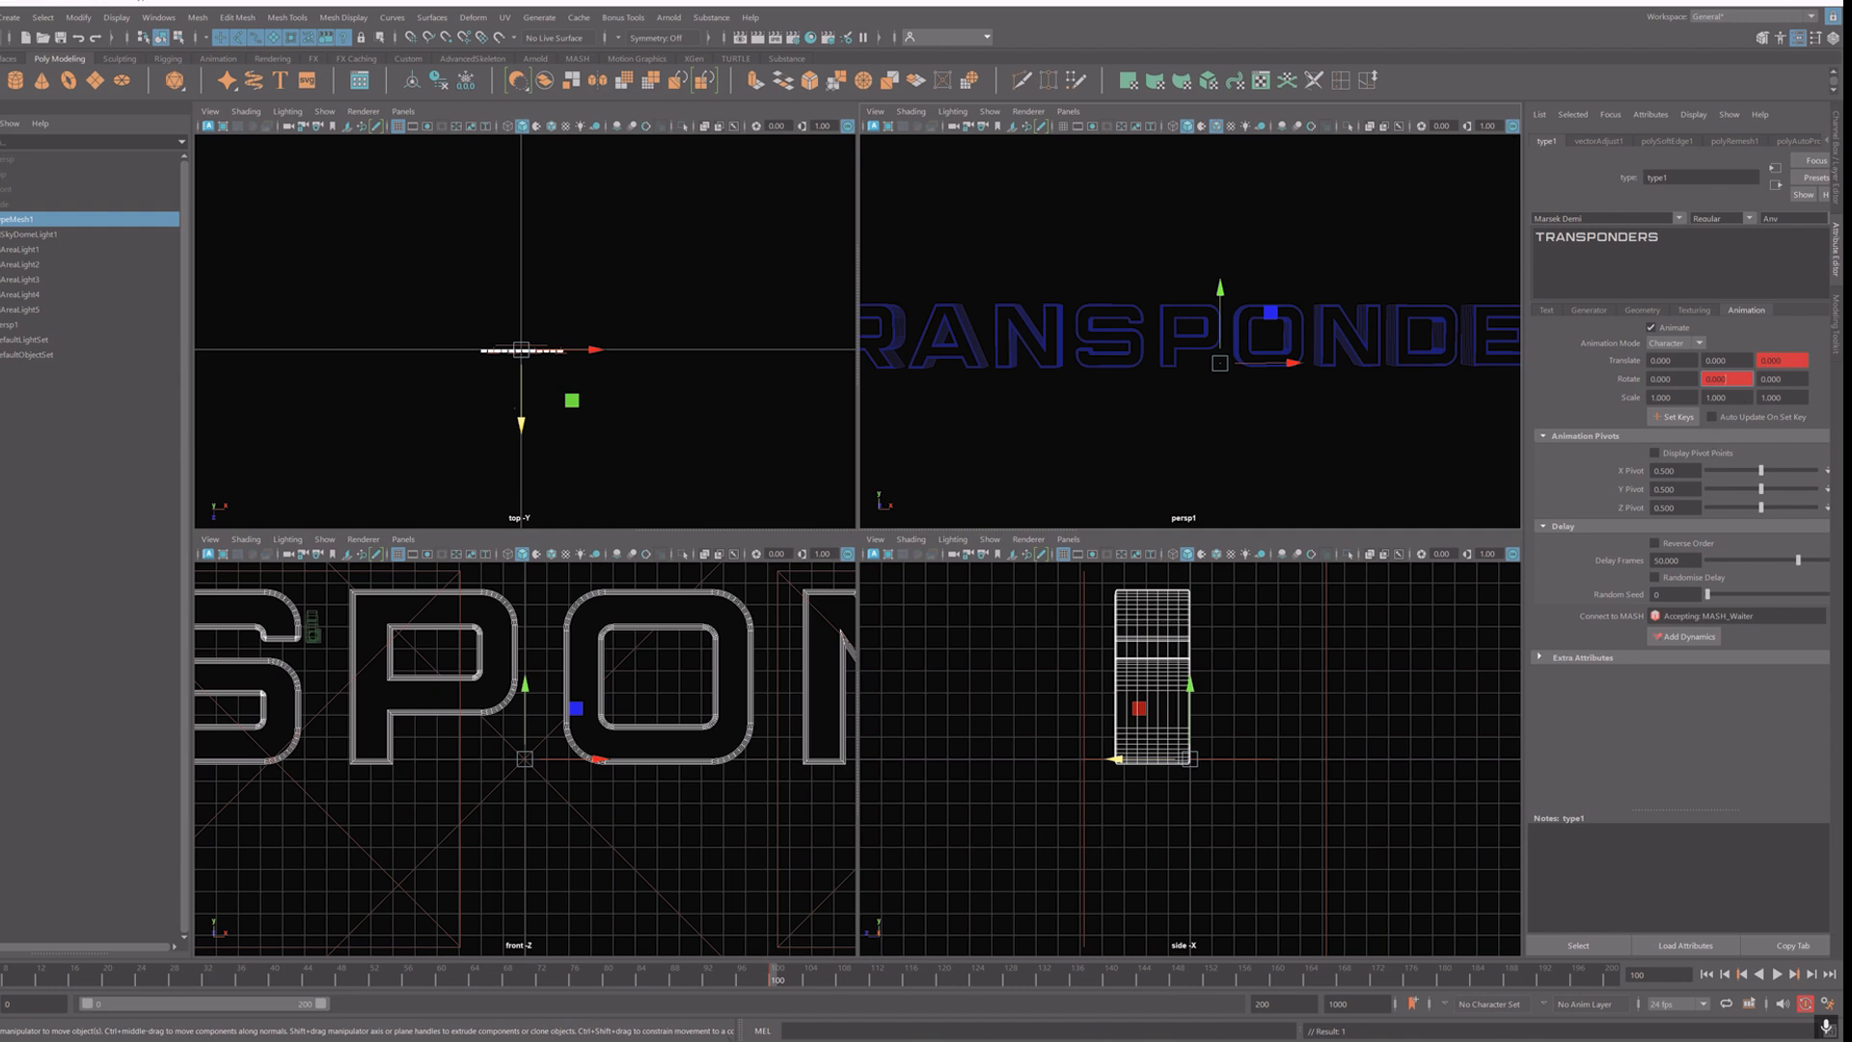
Step: Set the characters' keyed Translate Z to 50 and Rotate Y to 90 at frame 0 and play back the animation
key(alt+v)
key(alt+v)
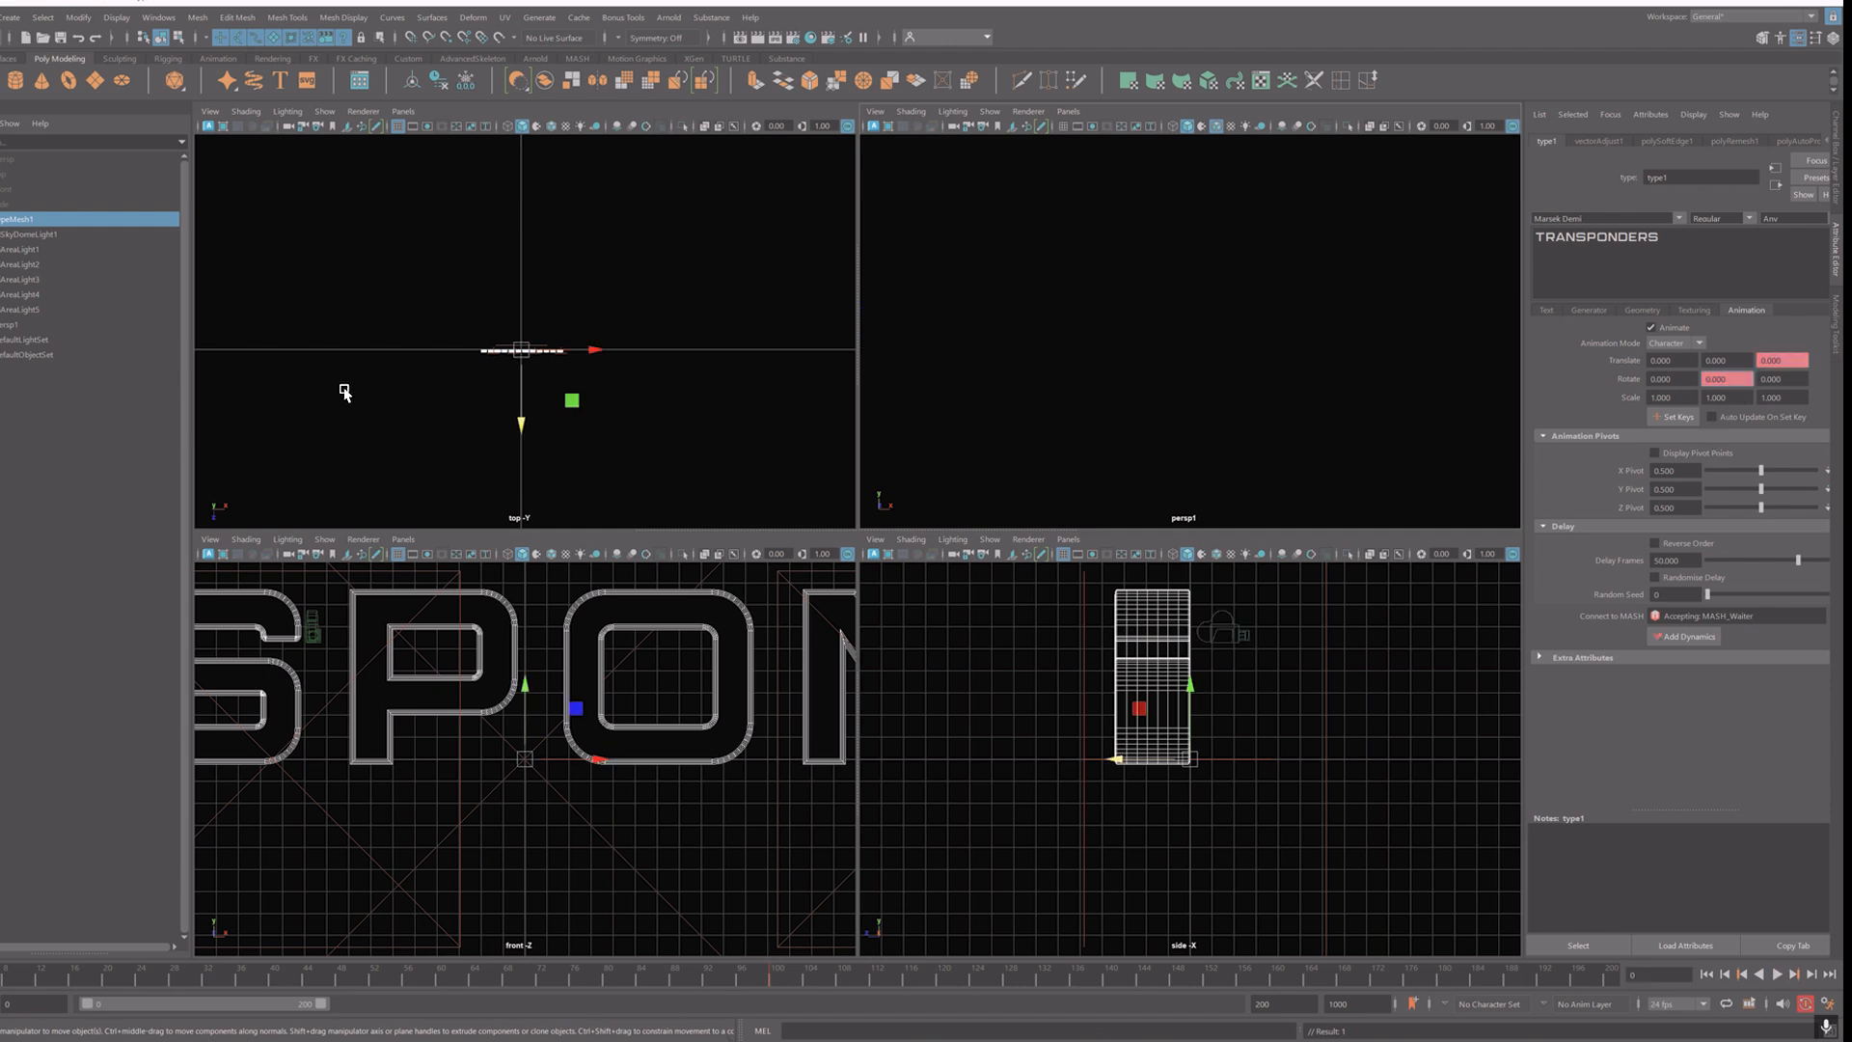
scroll(527, 788, down, 3)
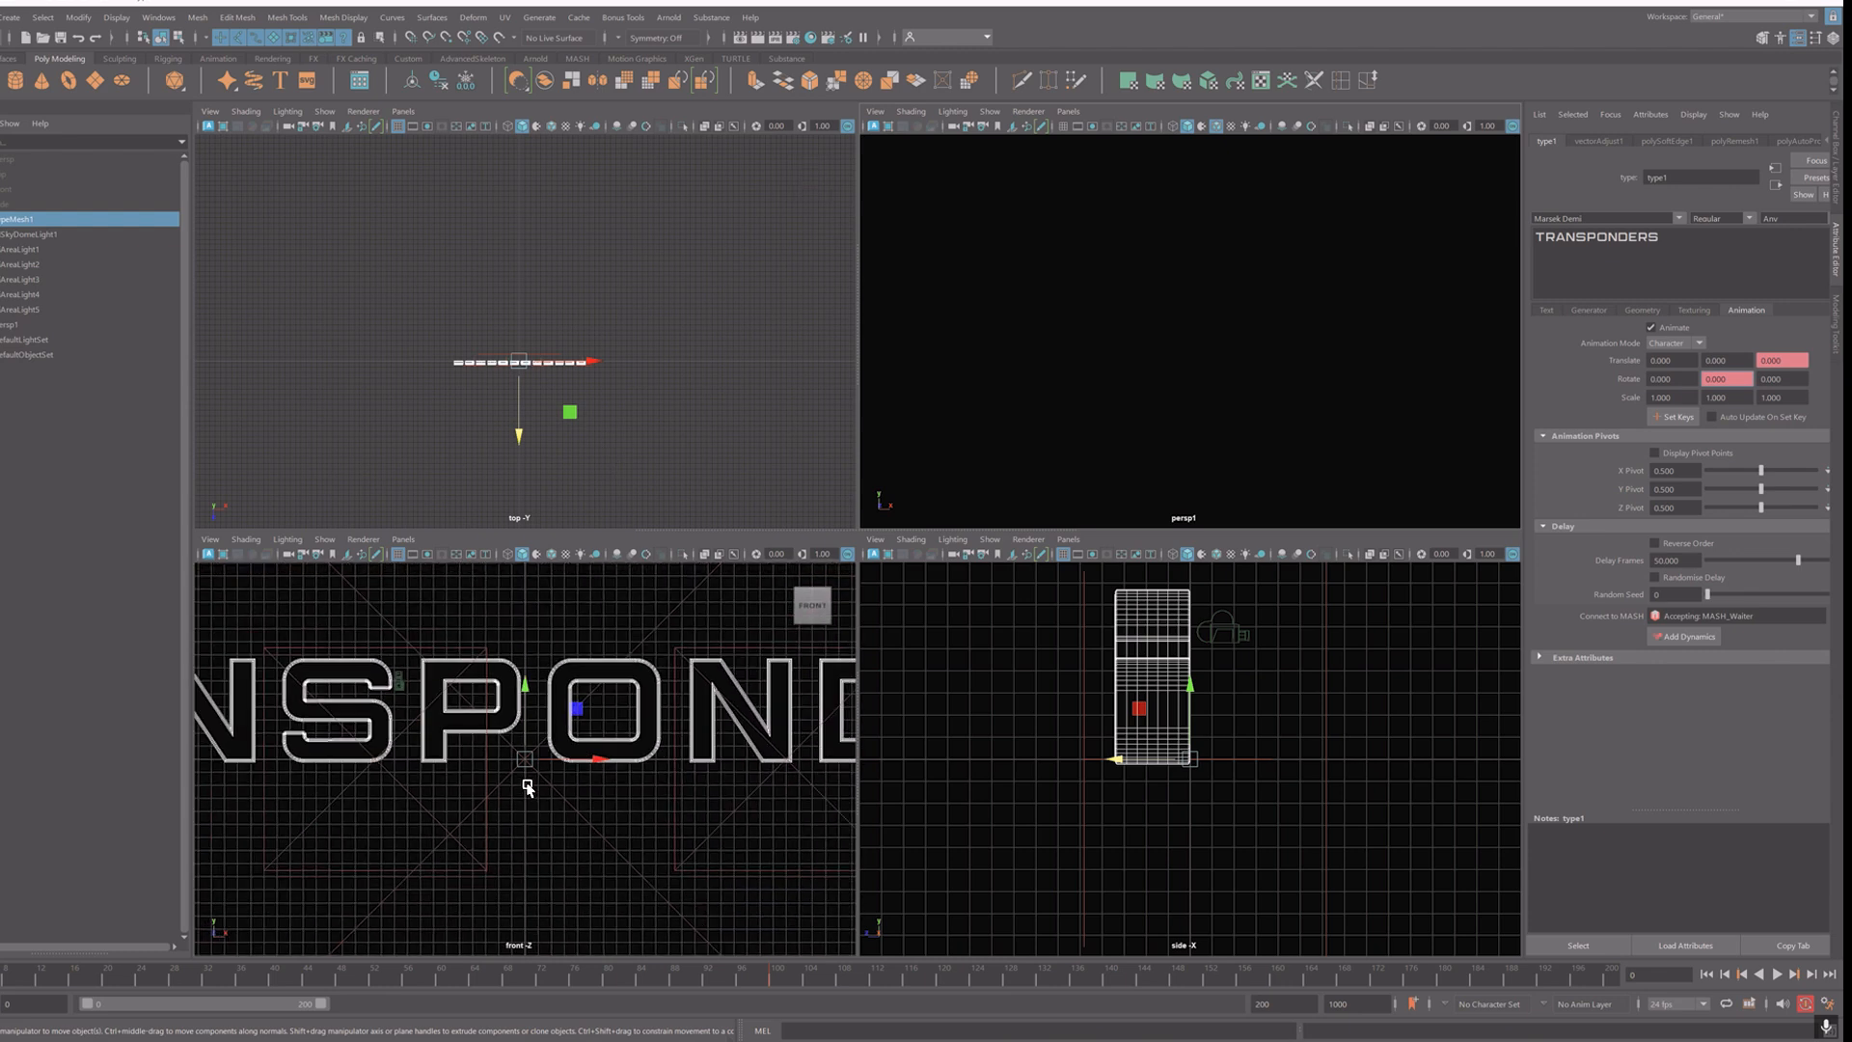
scroll(586, 387, down, 1)
scroll(586, 388, down, 1)
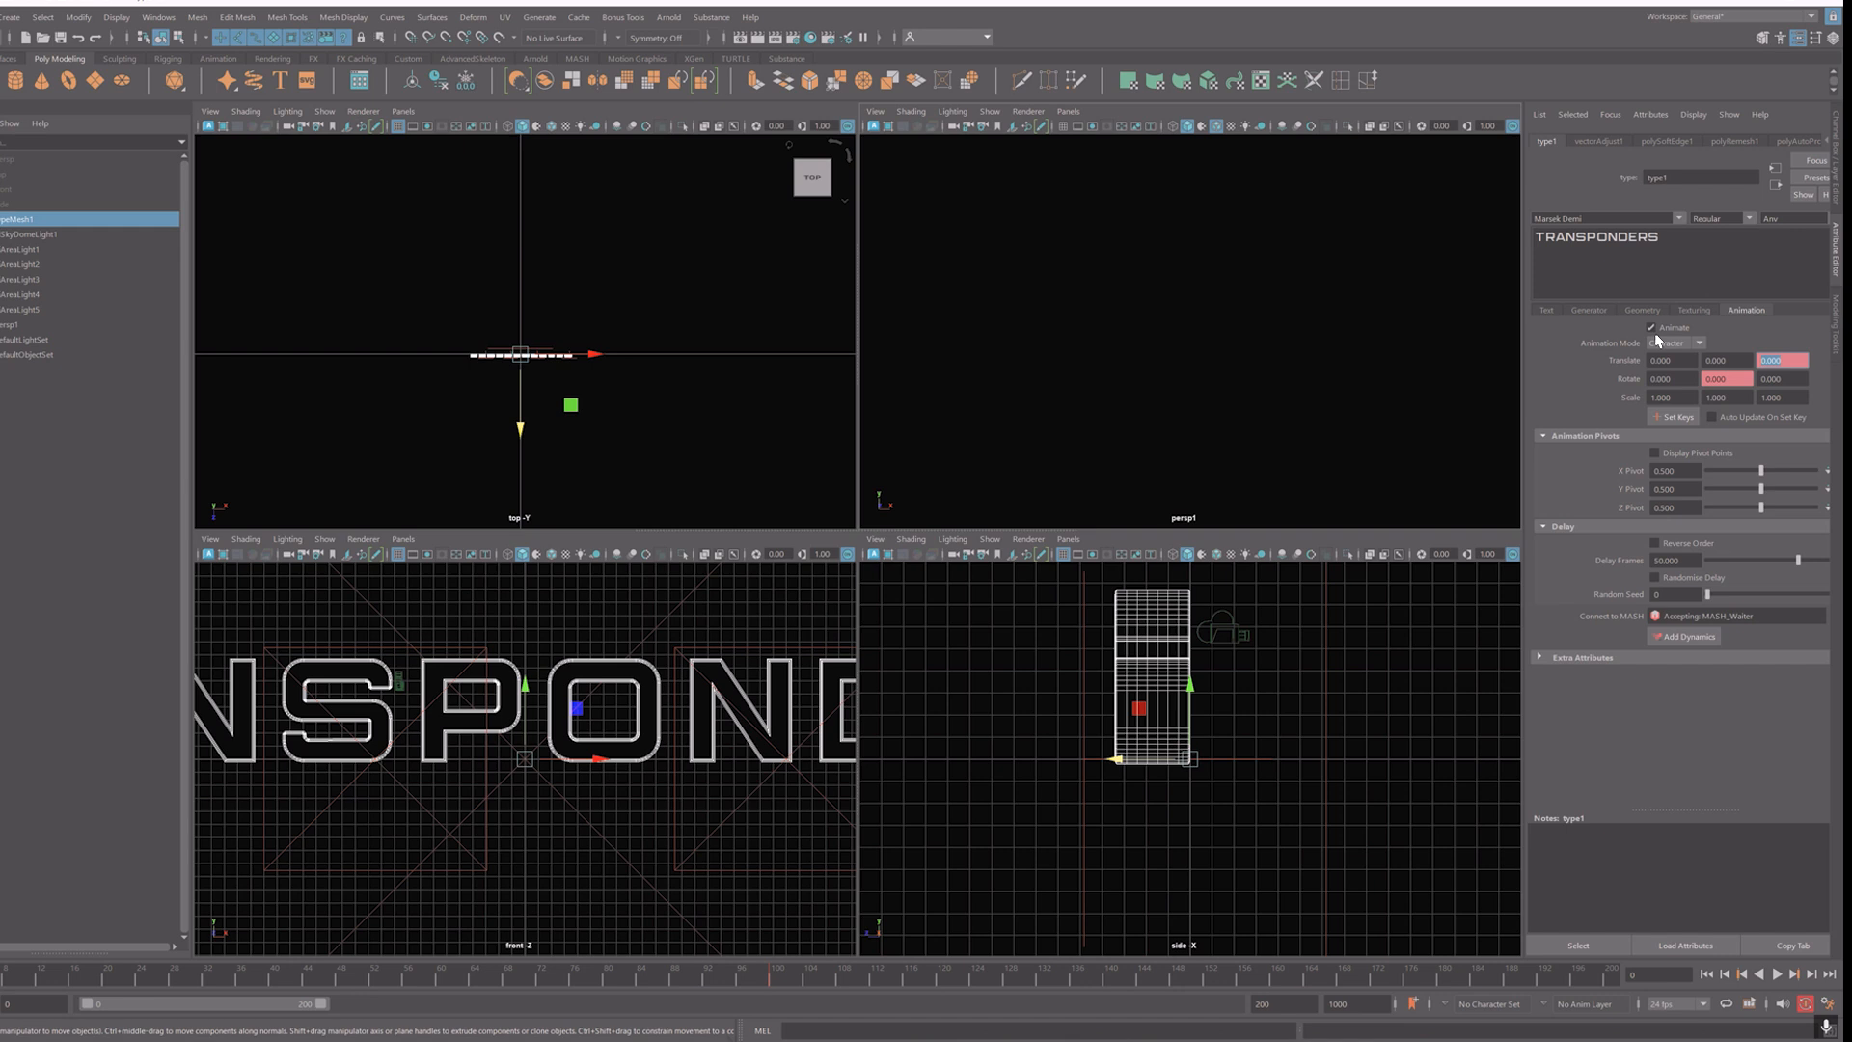
text(10)
key(Return)
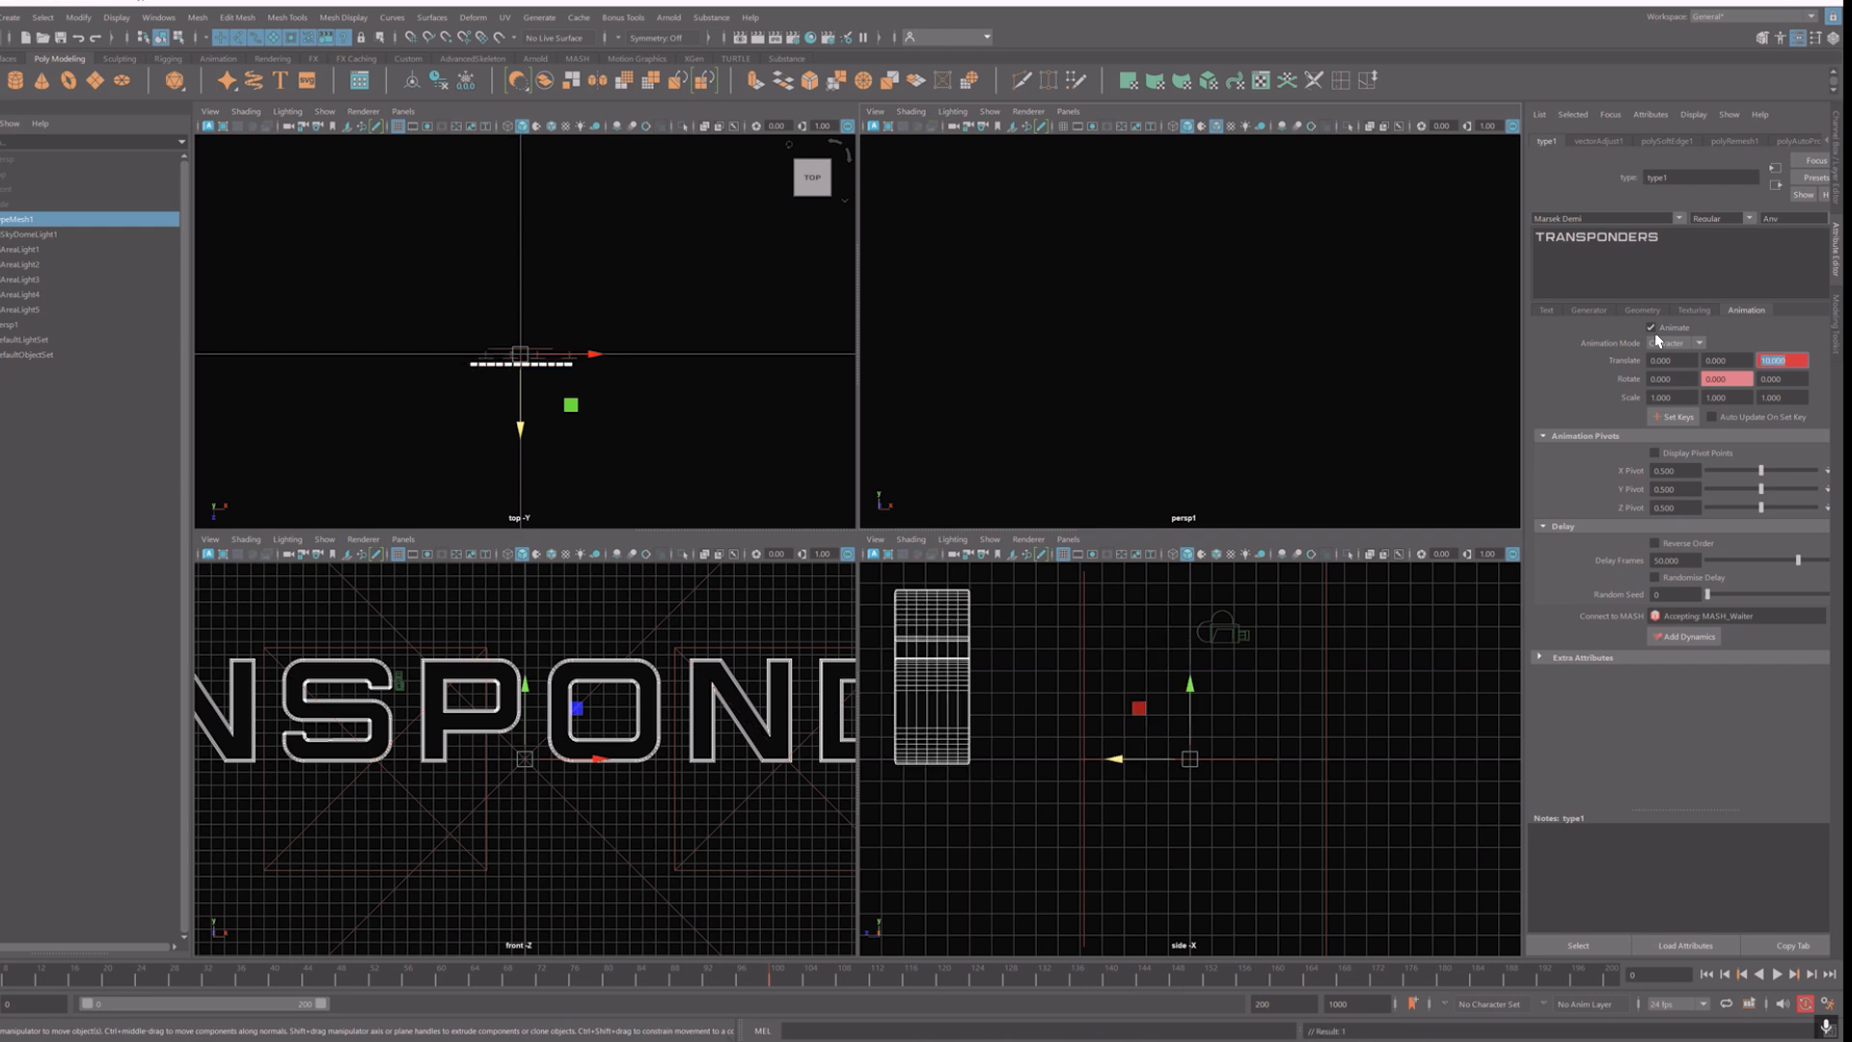
text(50)
key(Return)
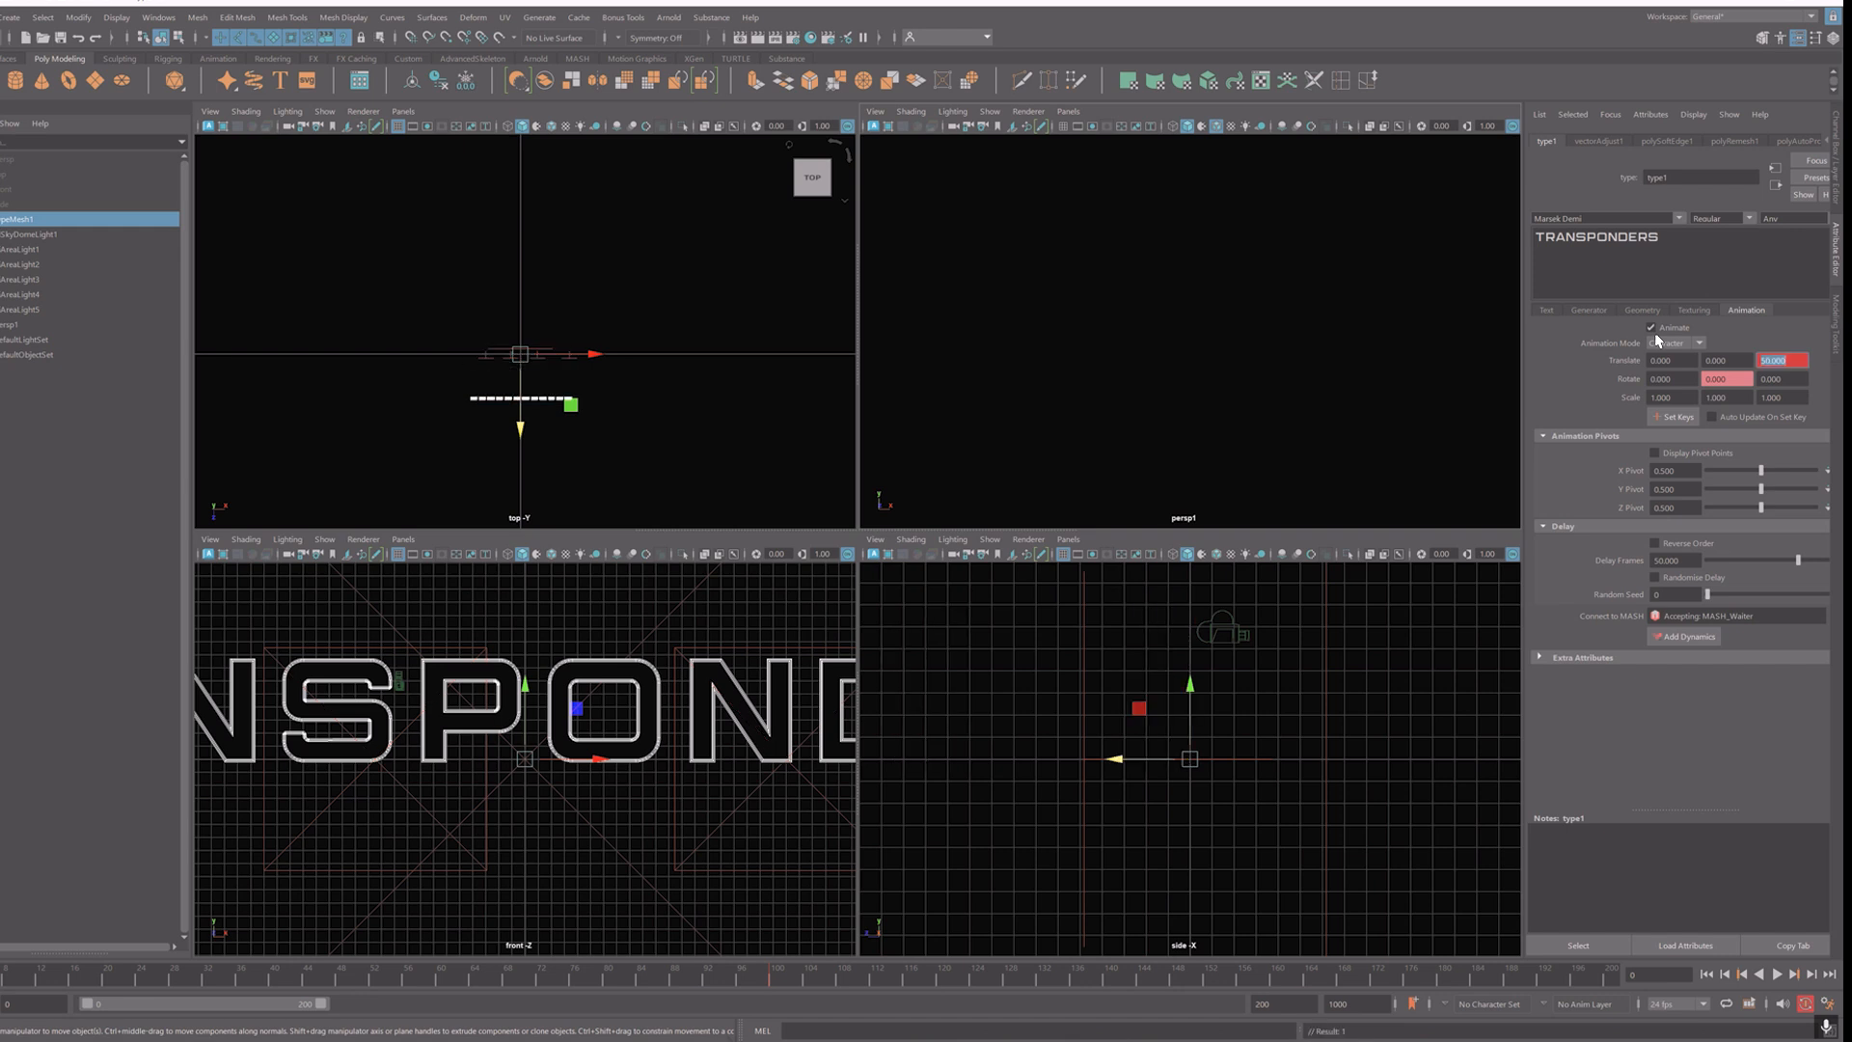
click(1726, 379)
text(90)
key(Return)
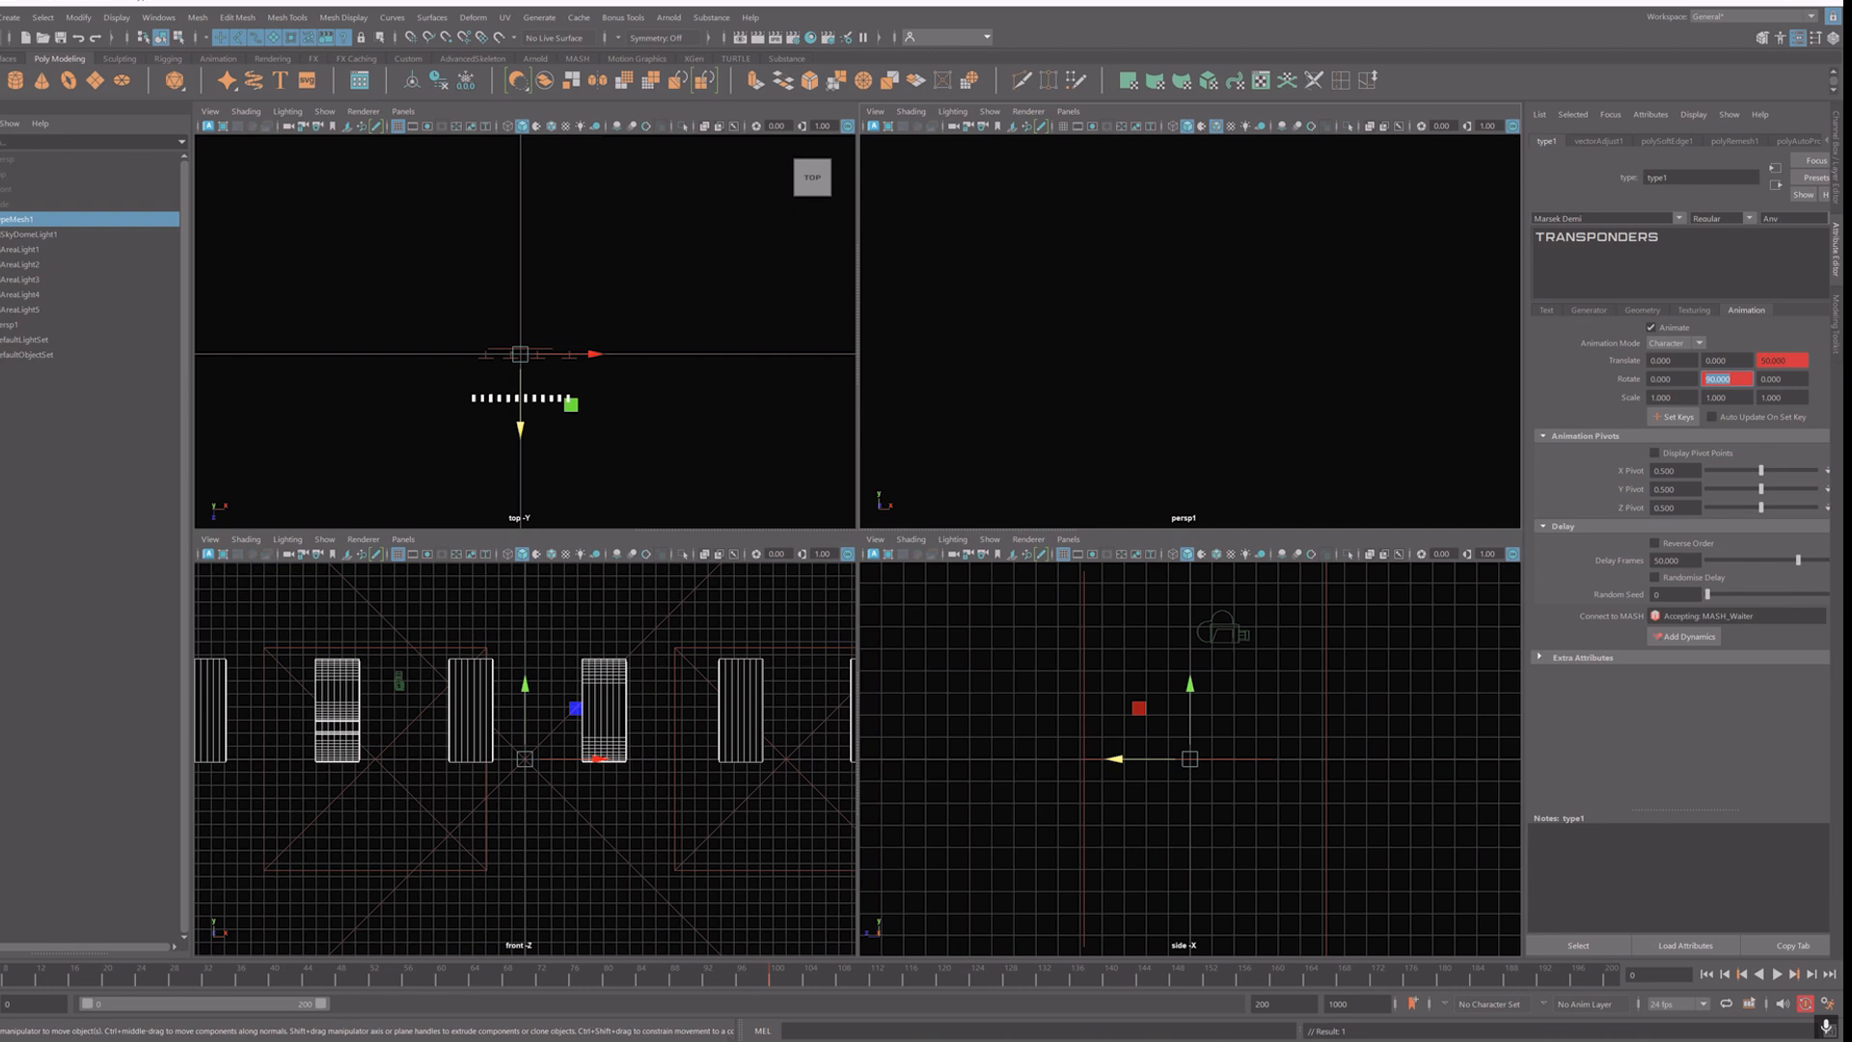
click(1778, 974)
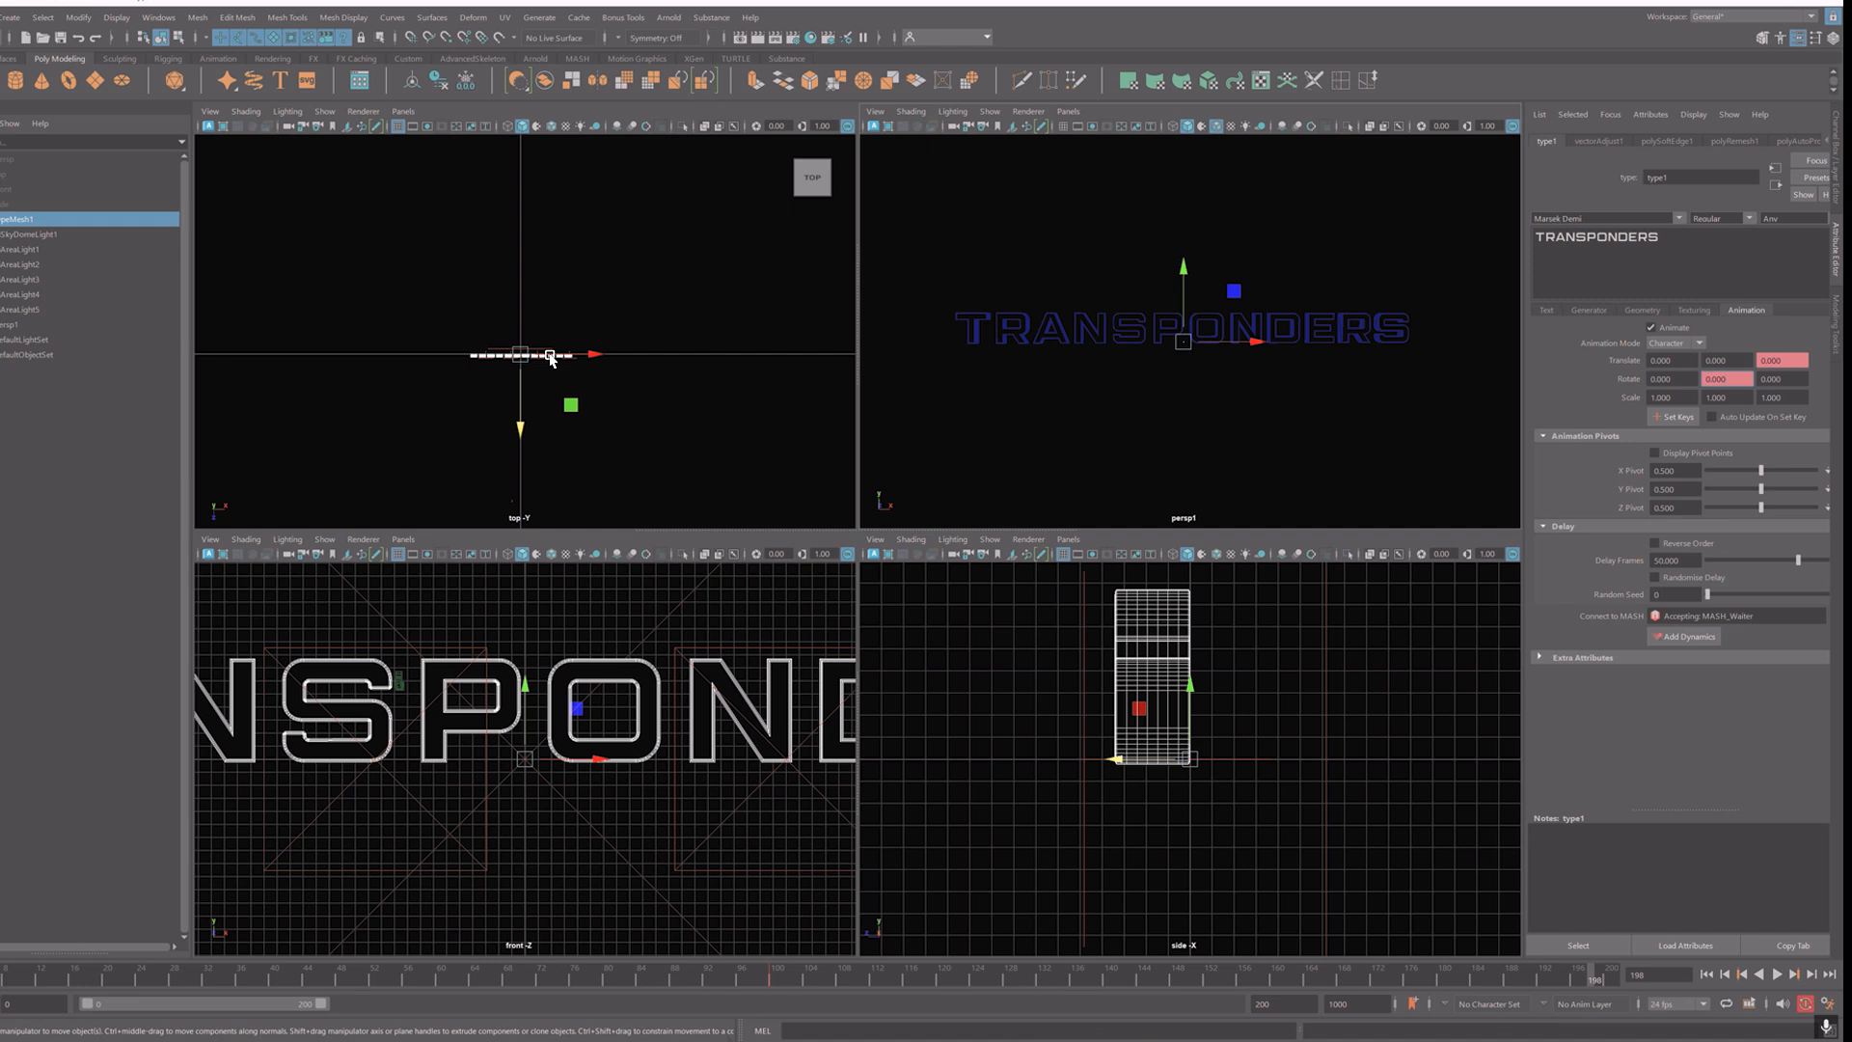
Step: Move the render camera's starting position at frame 0 back in front of the offset letters, keyframe it and play back the shot
click(12, 325)
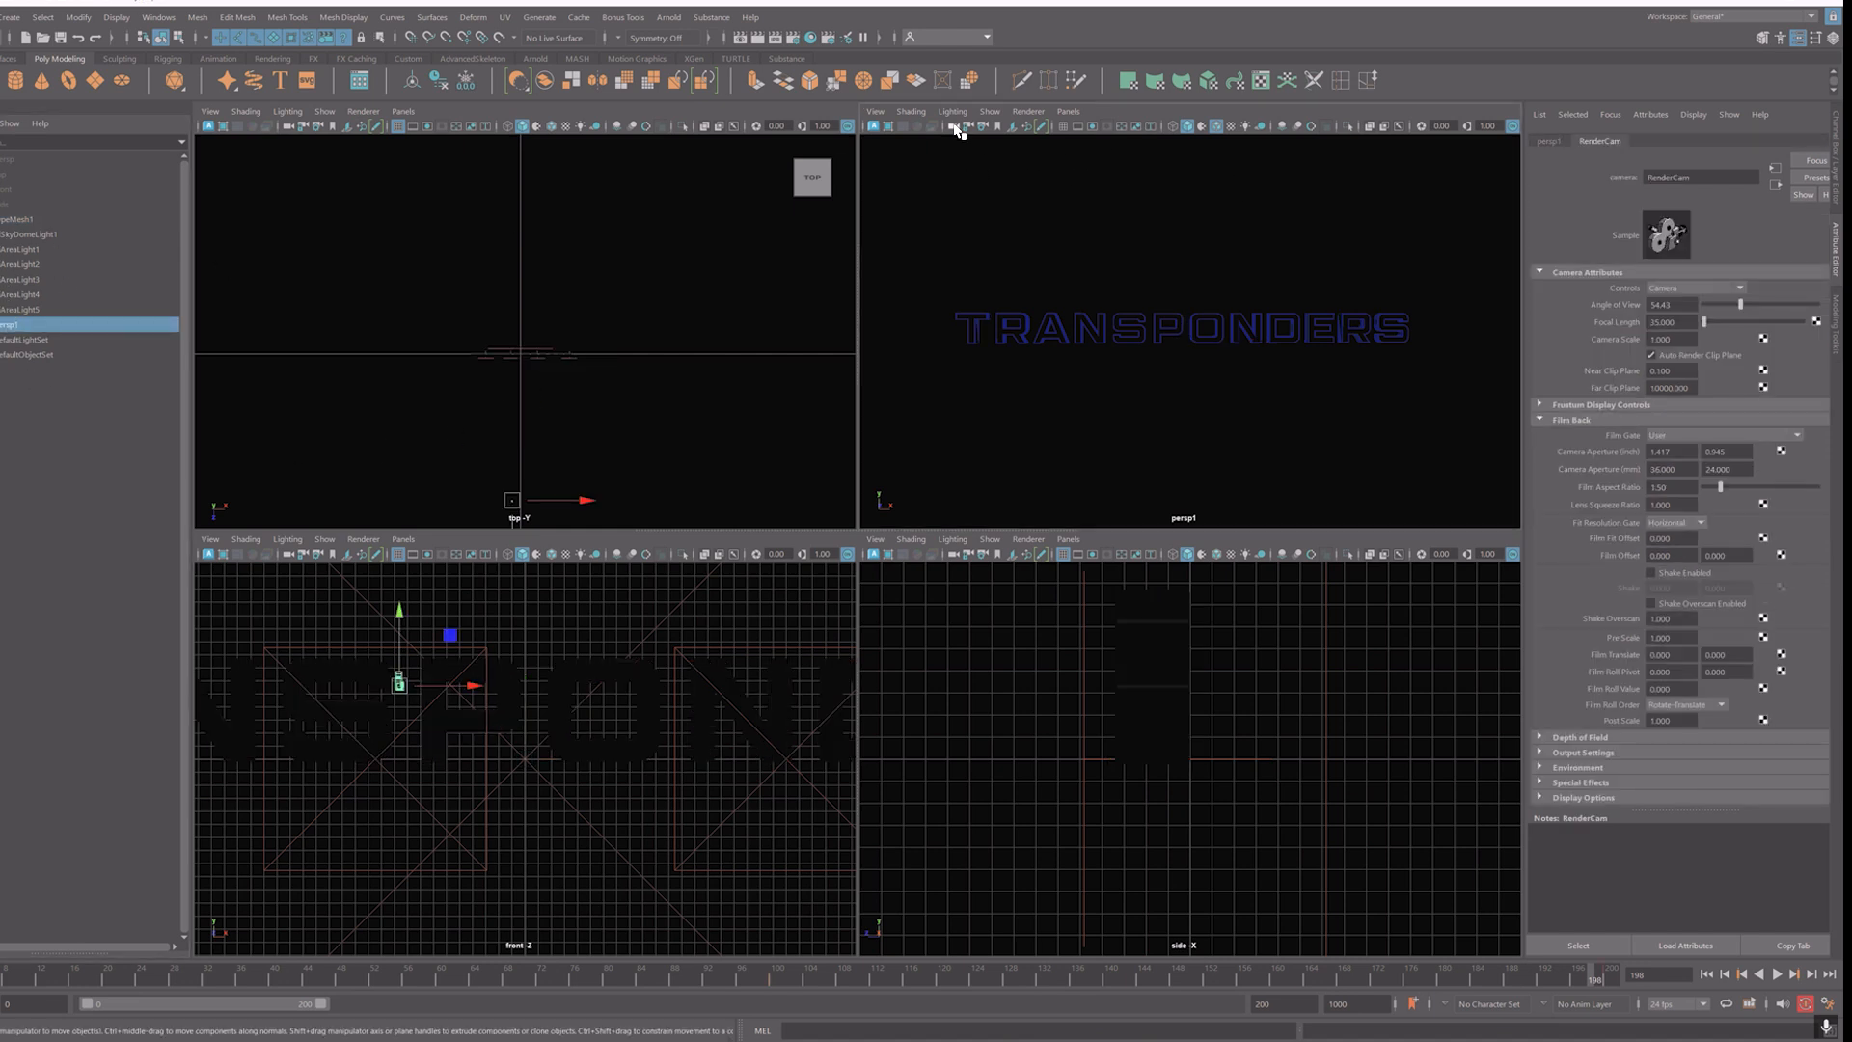
scroll(565, 441, down, 2)
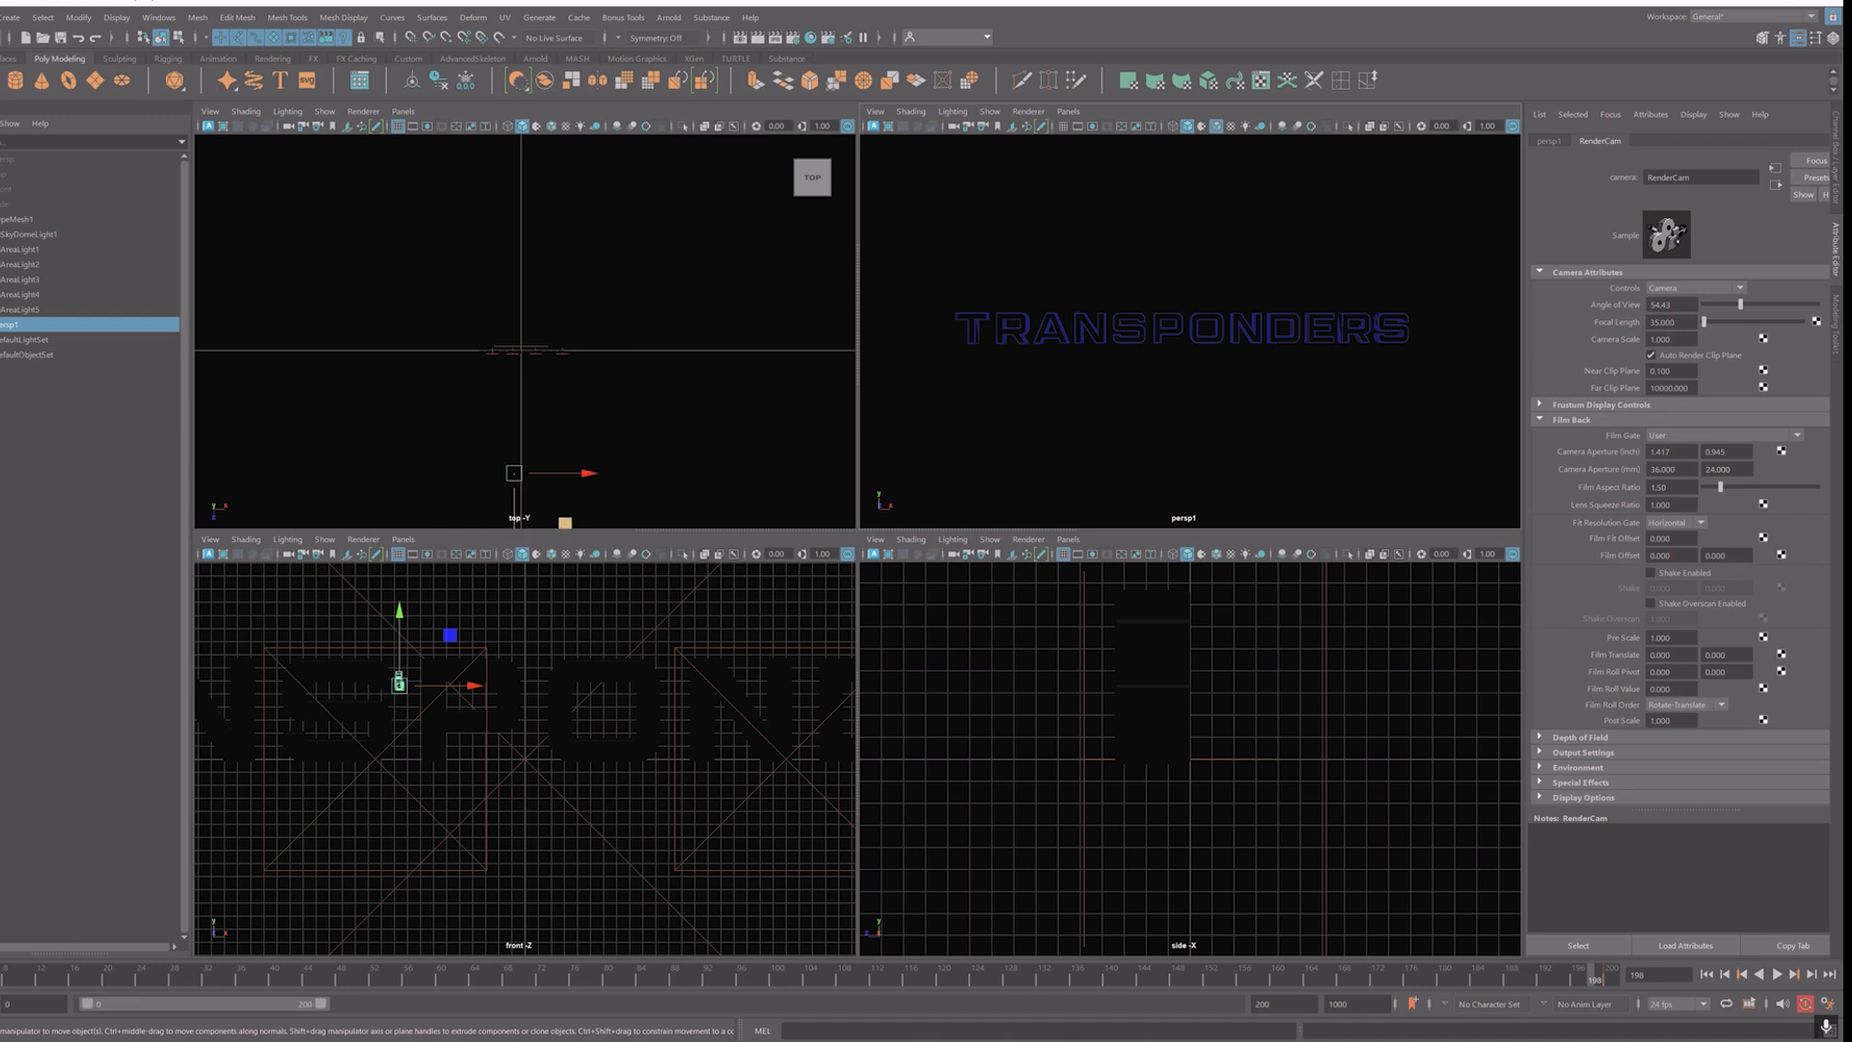
middle_drag(565, 522, 565, 399)
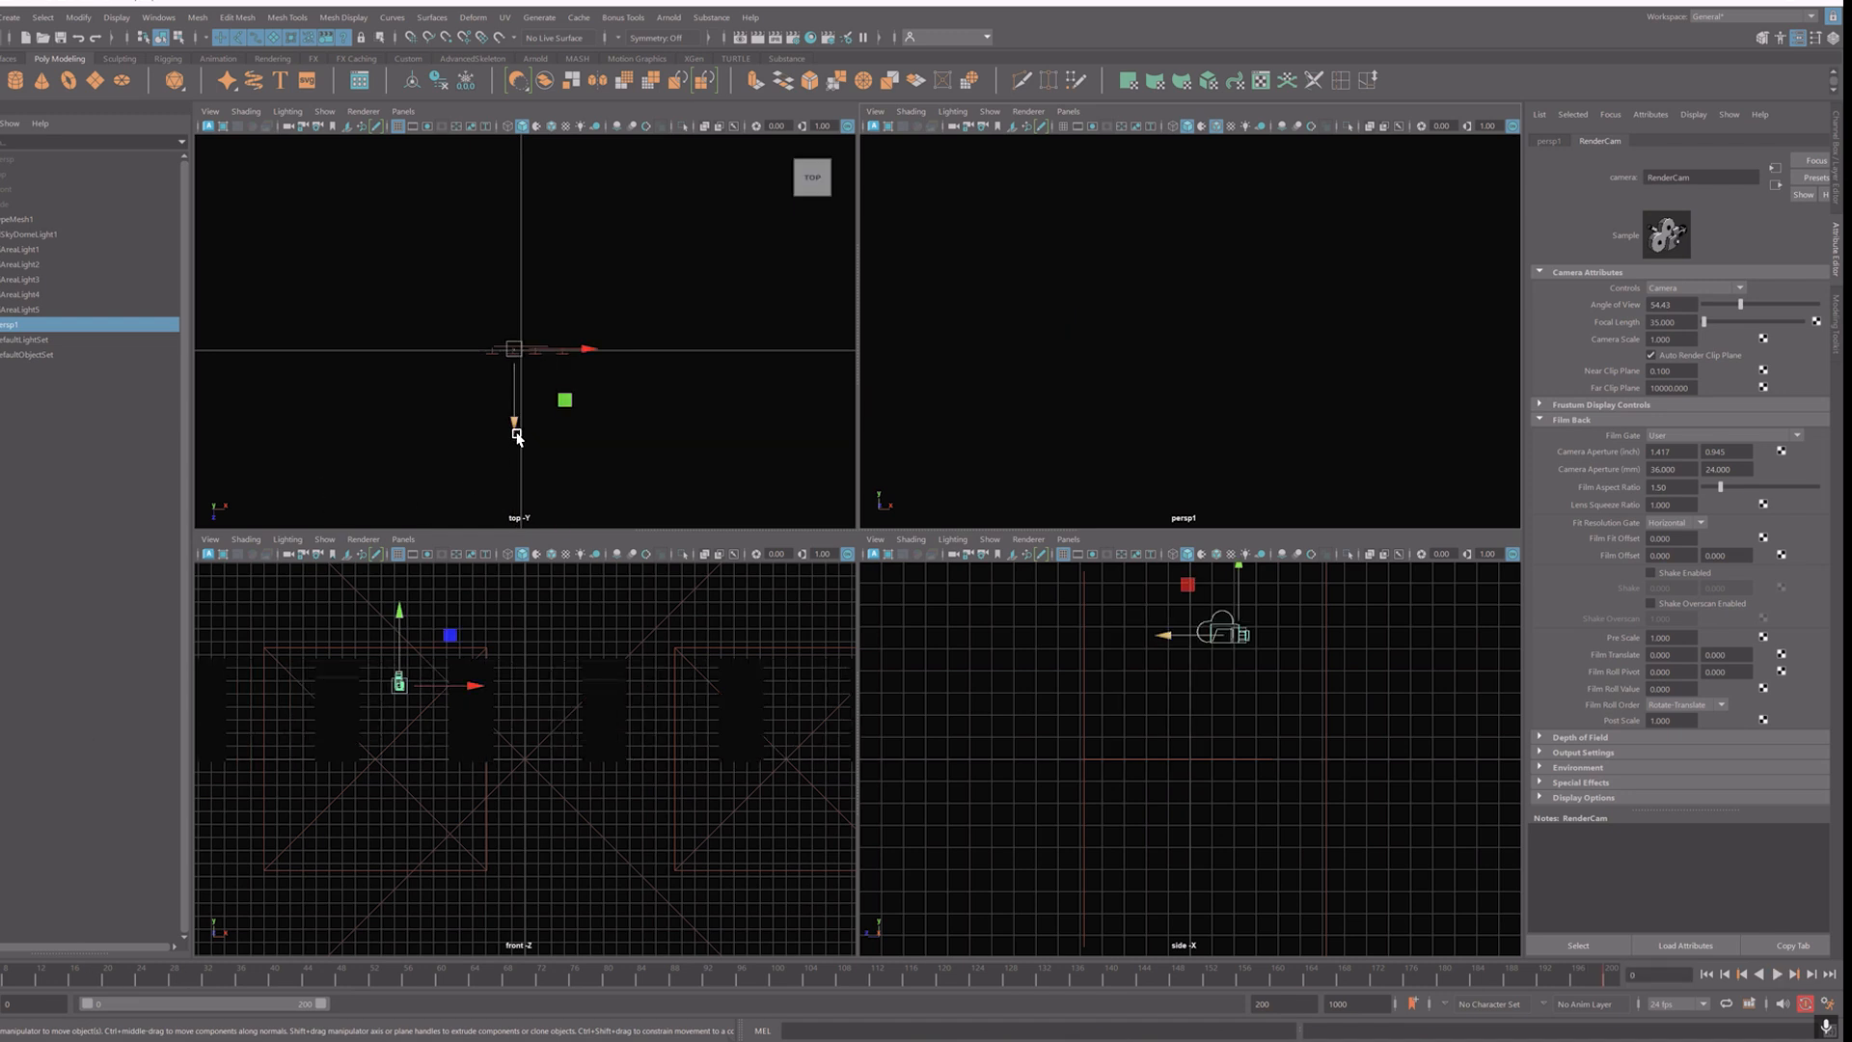
drag(517, 436, 519, 477)
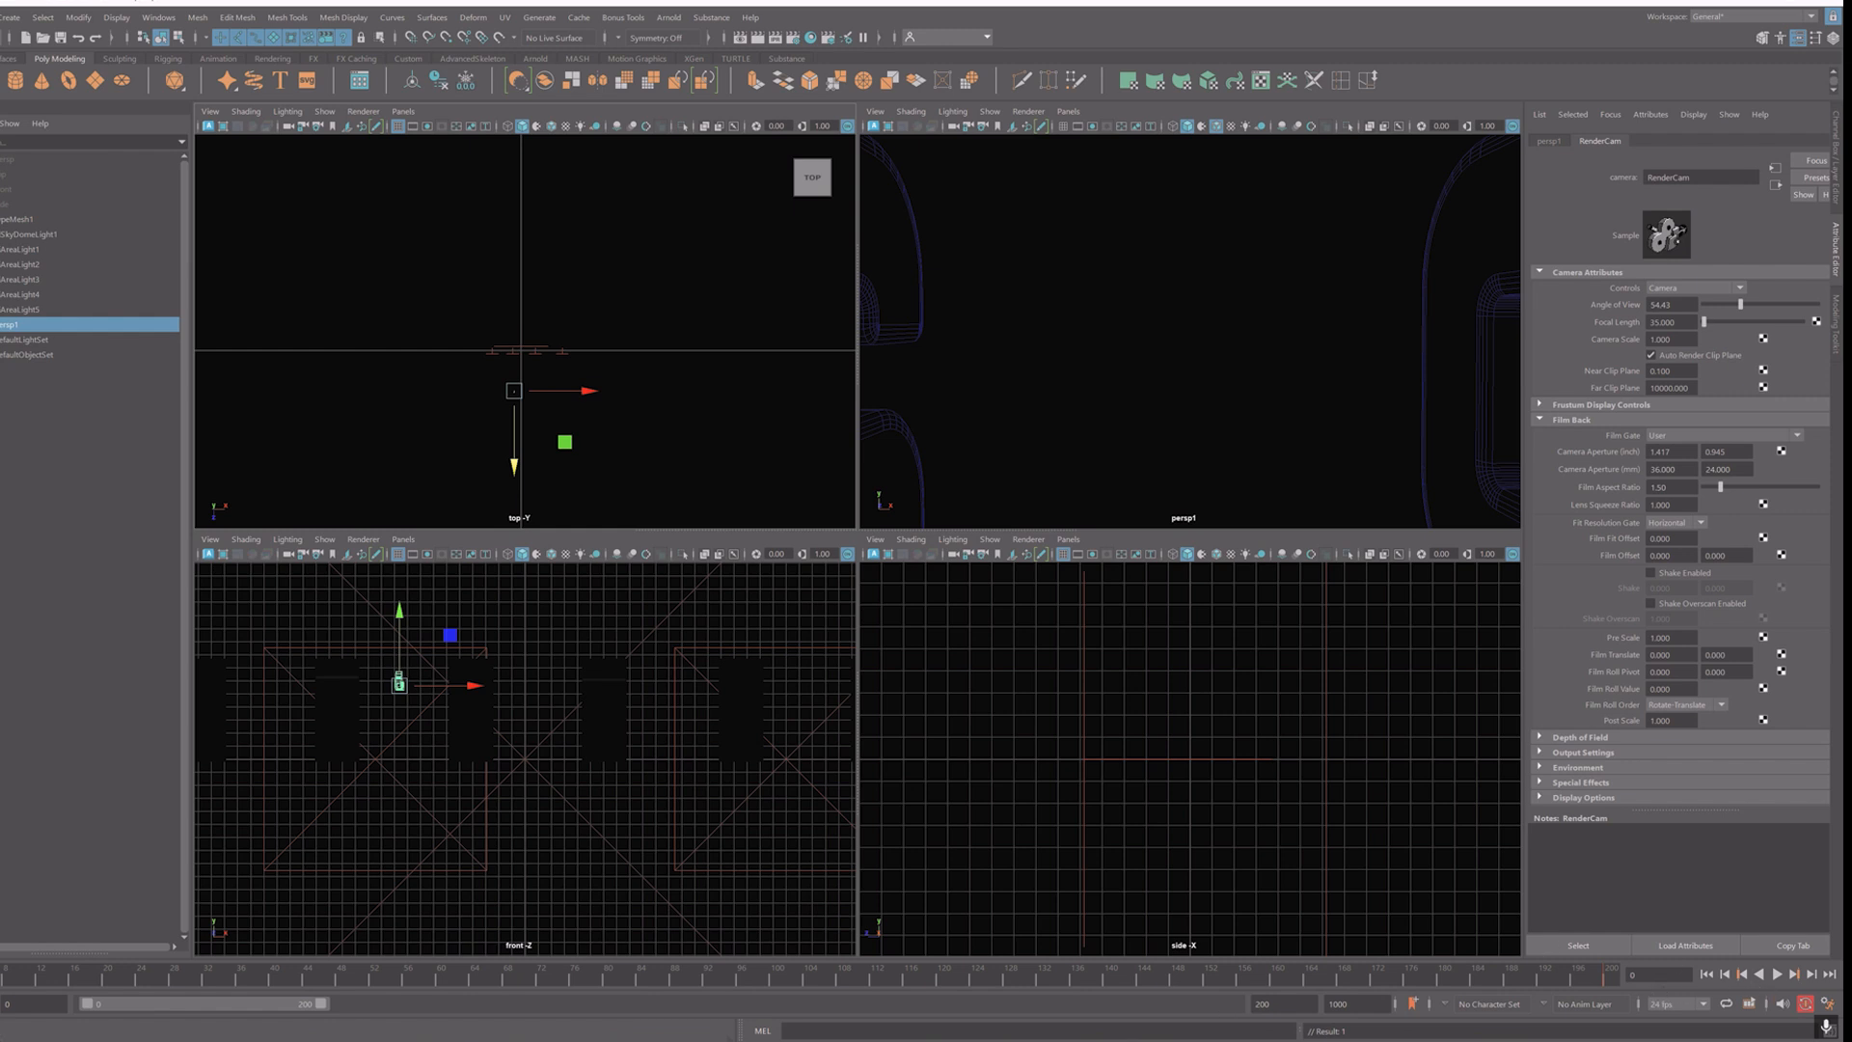
drag(8, 976, 1638, 1032)
click(1706, 974)
click(1778, 975)
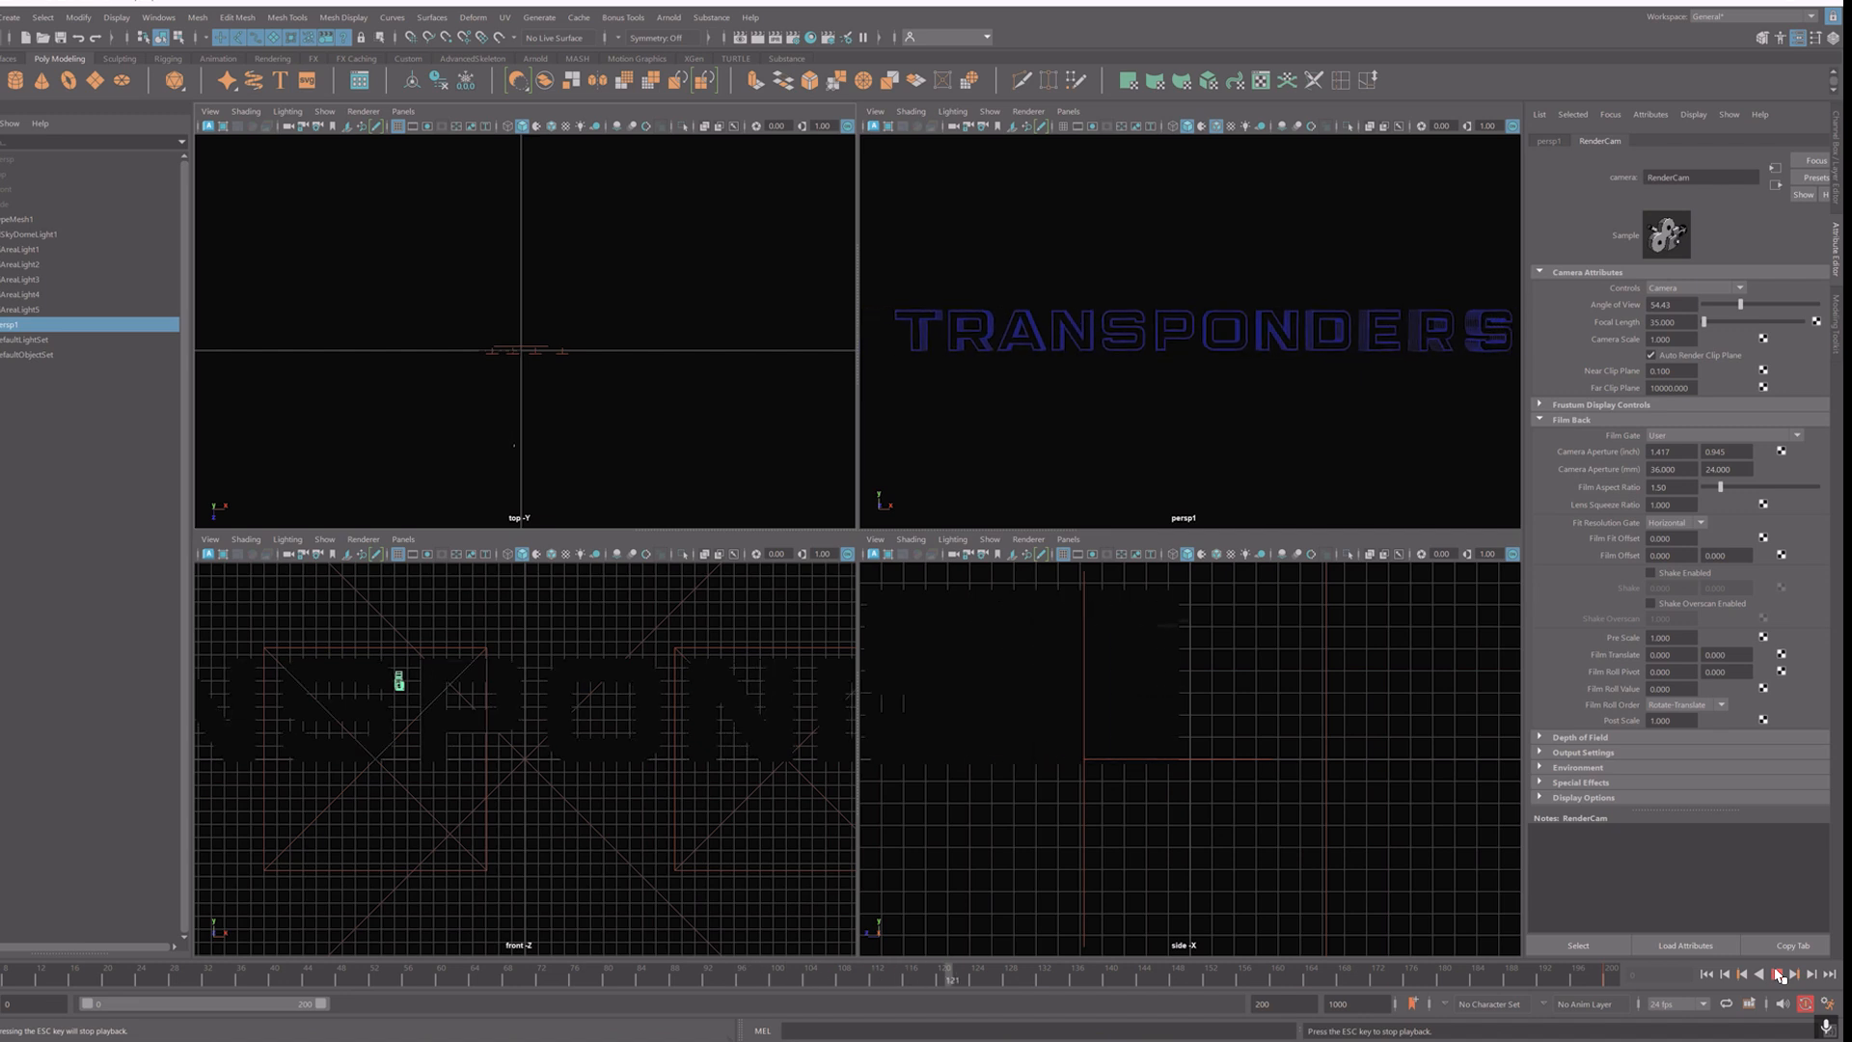
click(1780, 975)
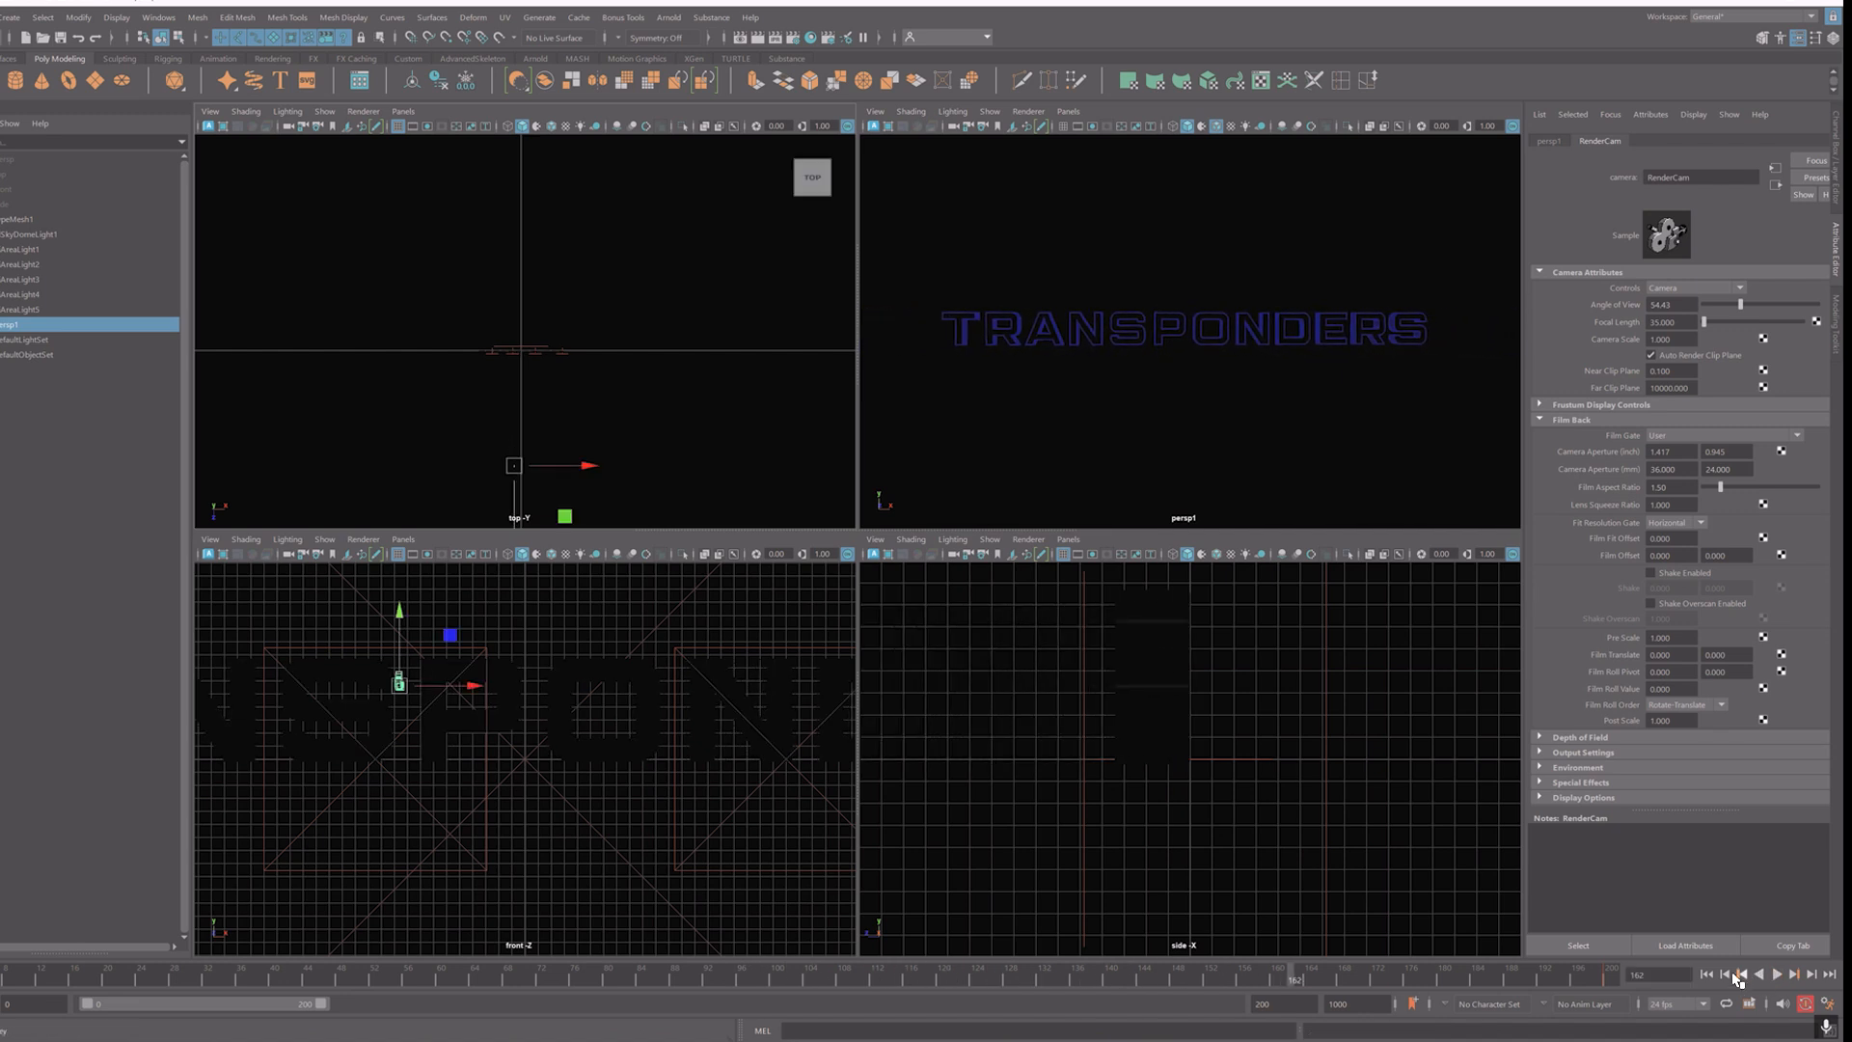
click(1715, 975)
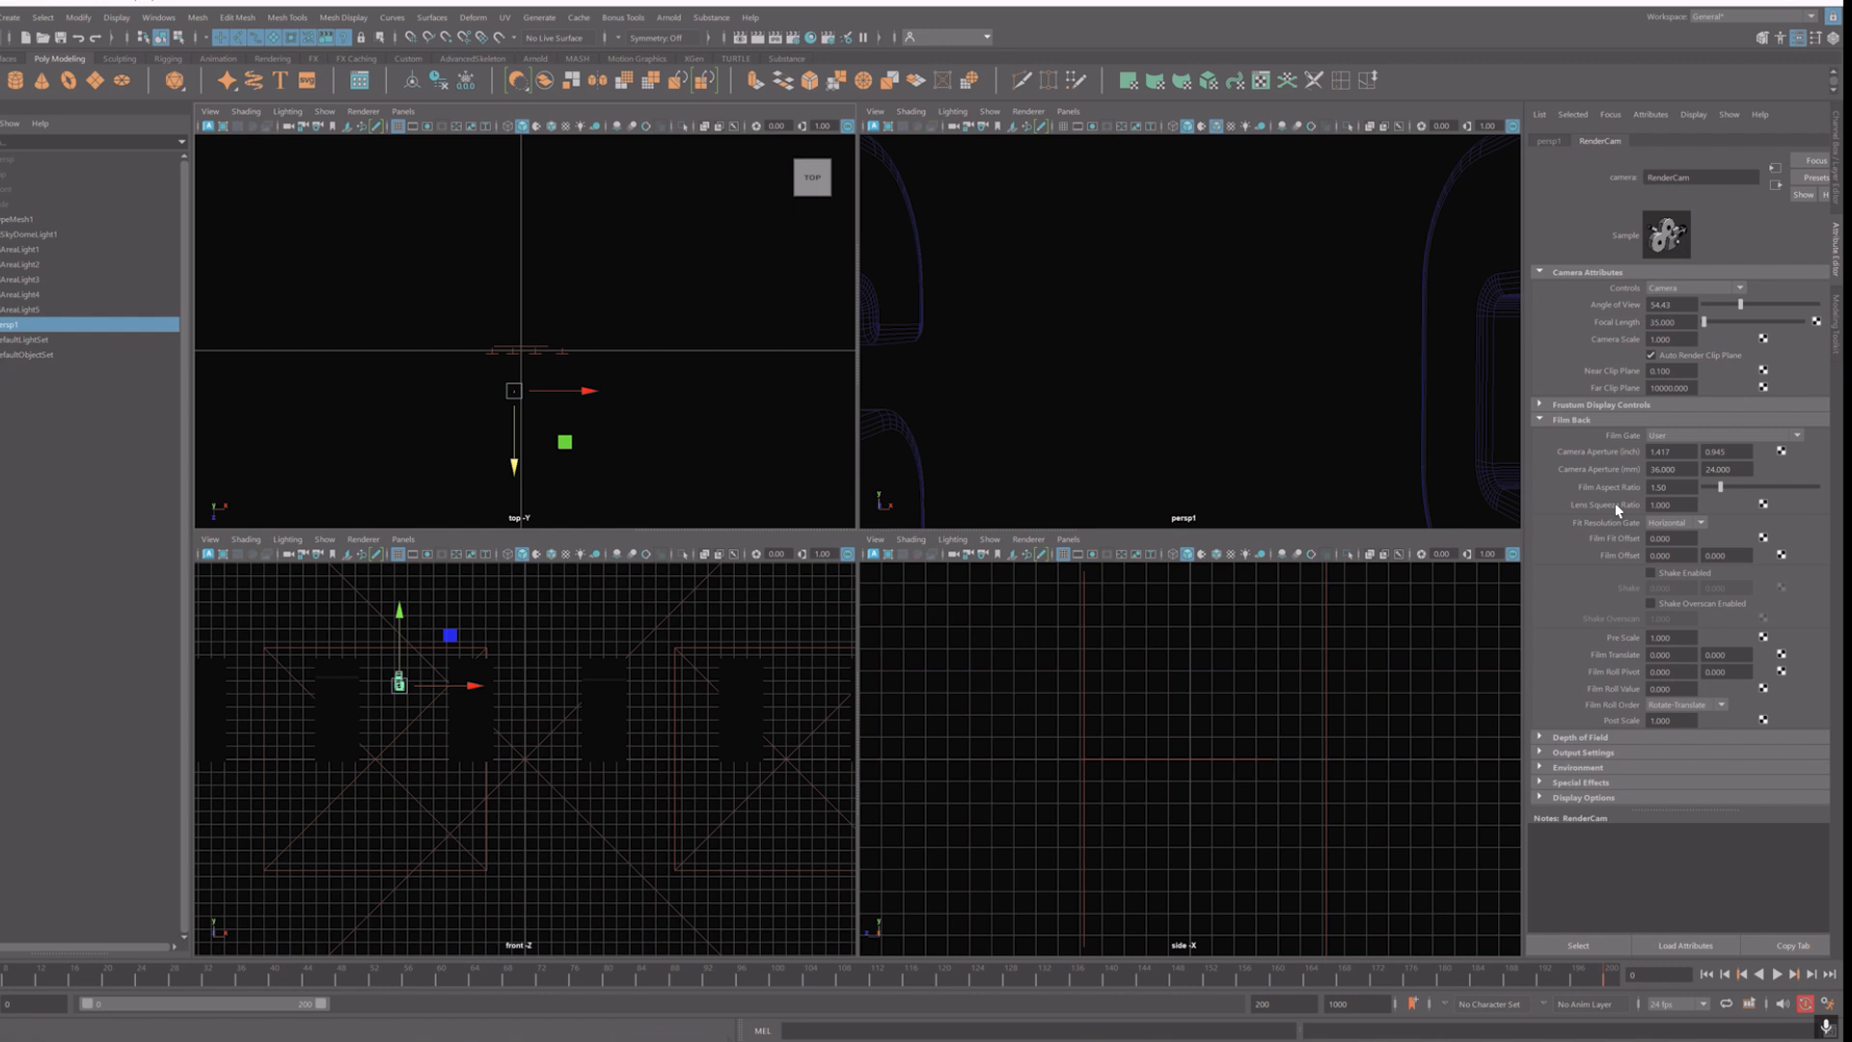
Step: Slope the outgoing tangents of the text's first keys downward in the Graph Editor and play back the animation
click(897, 208)
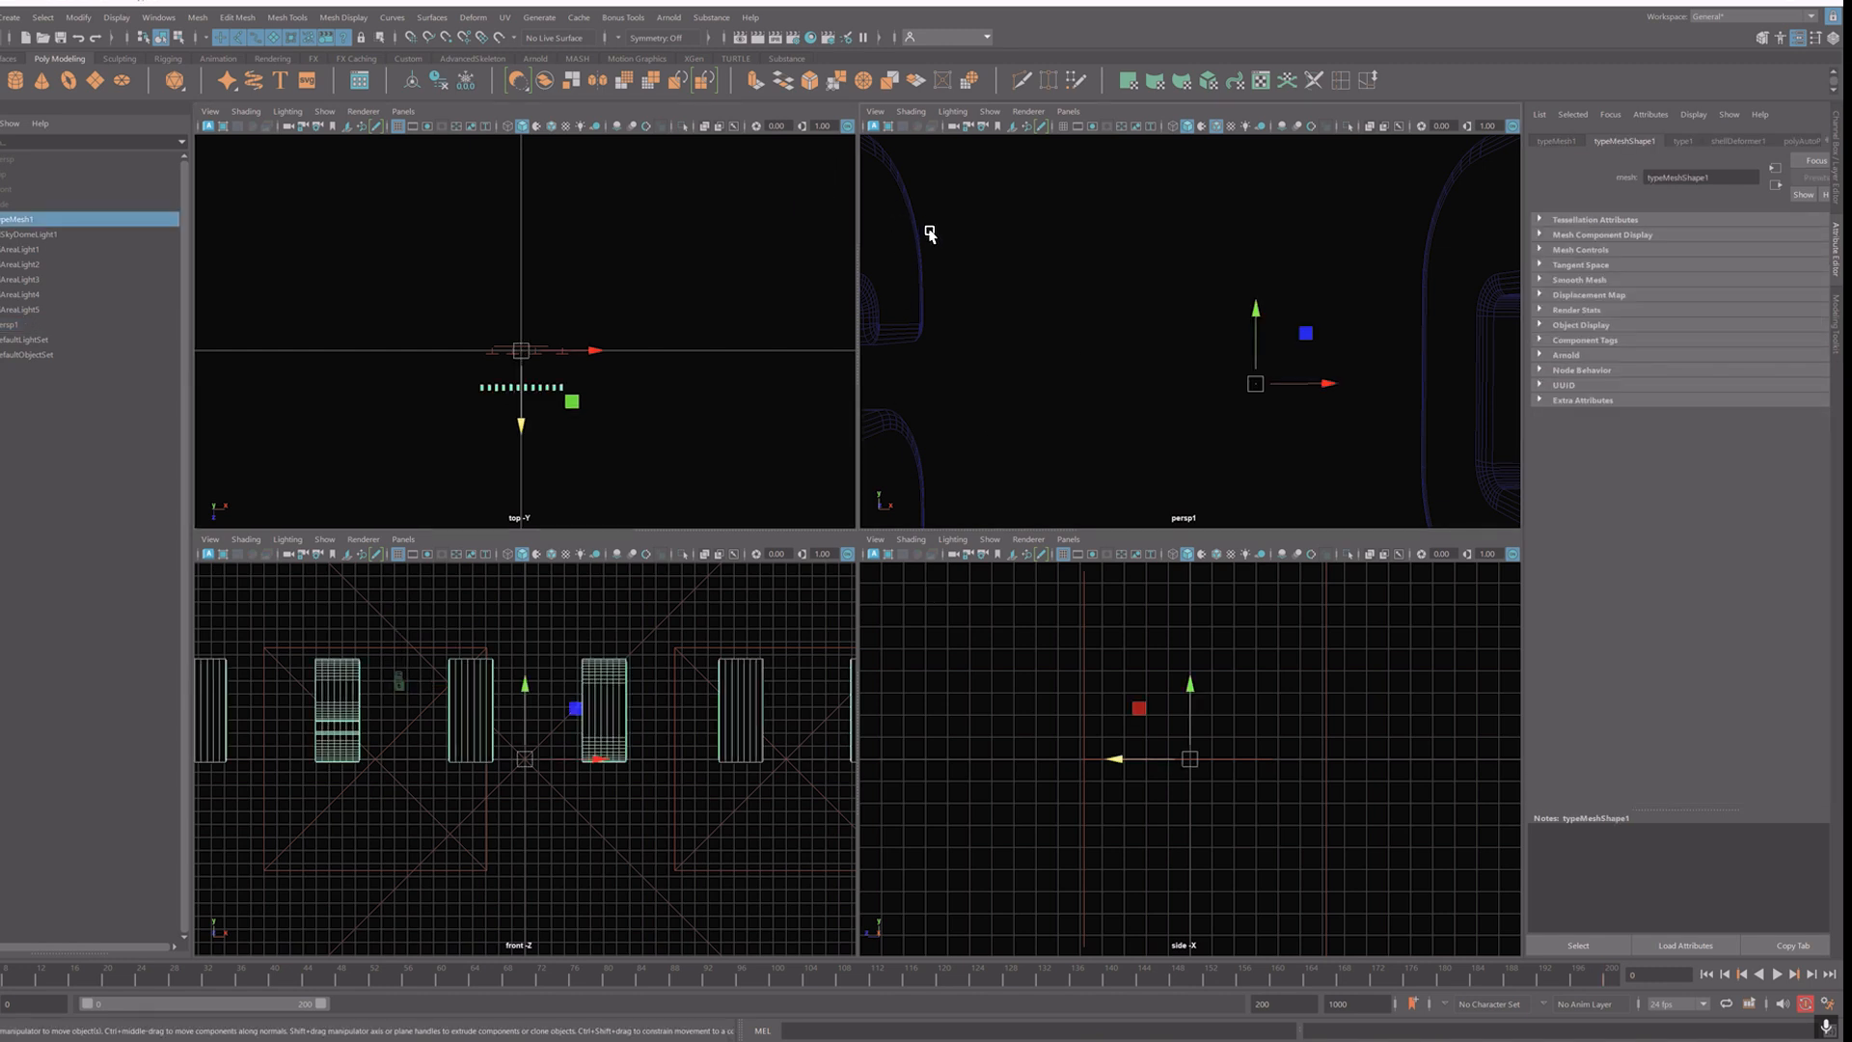
click(153, 26)
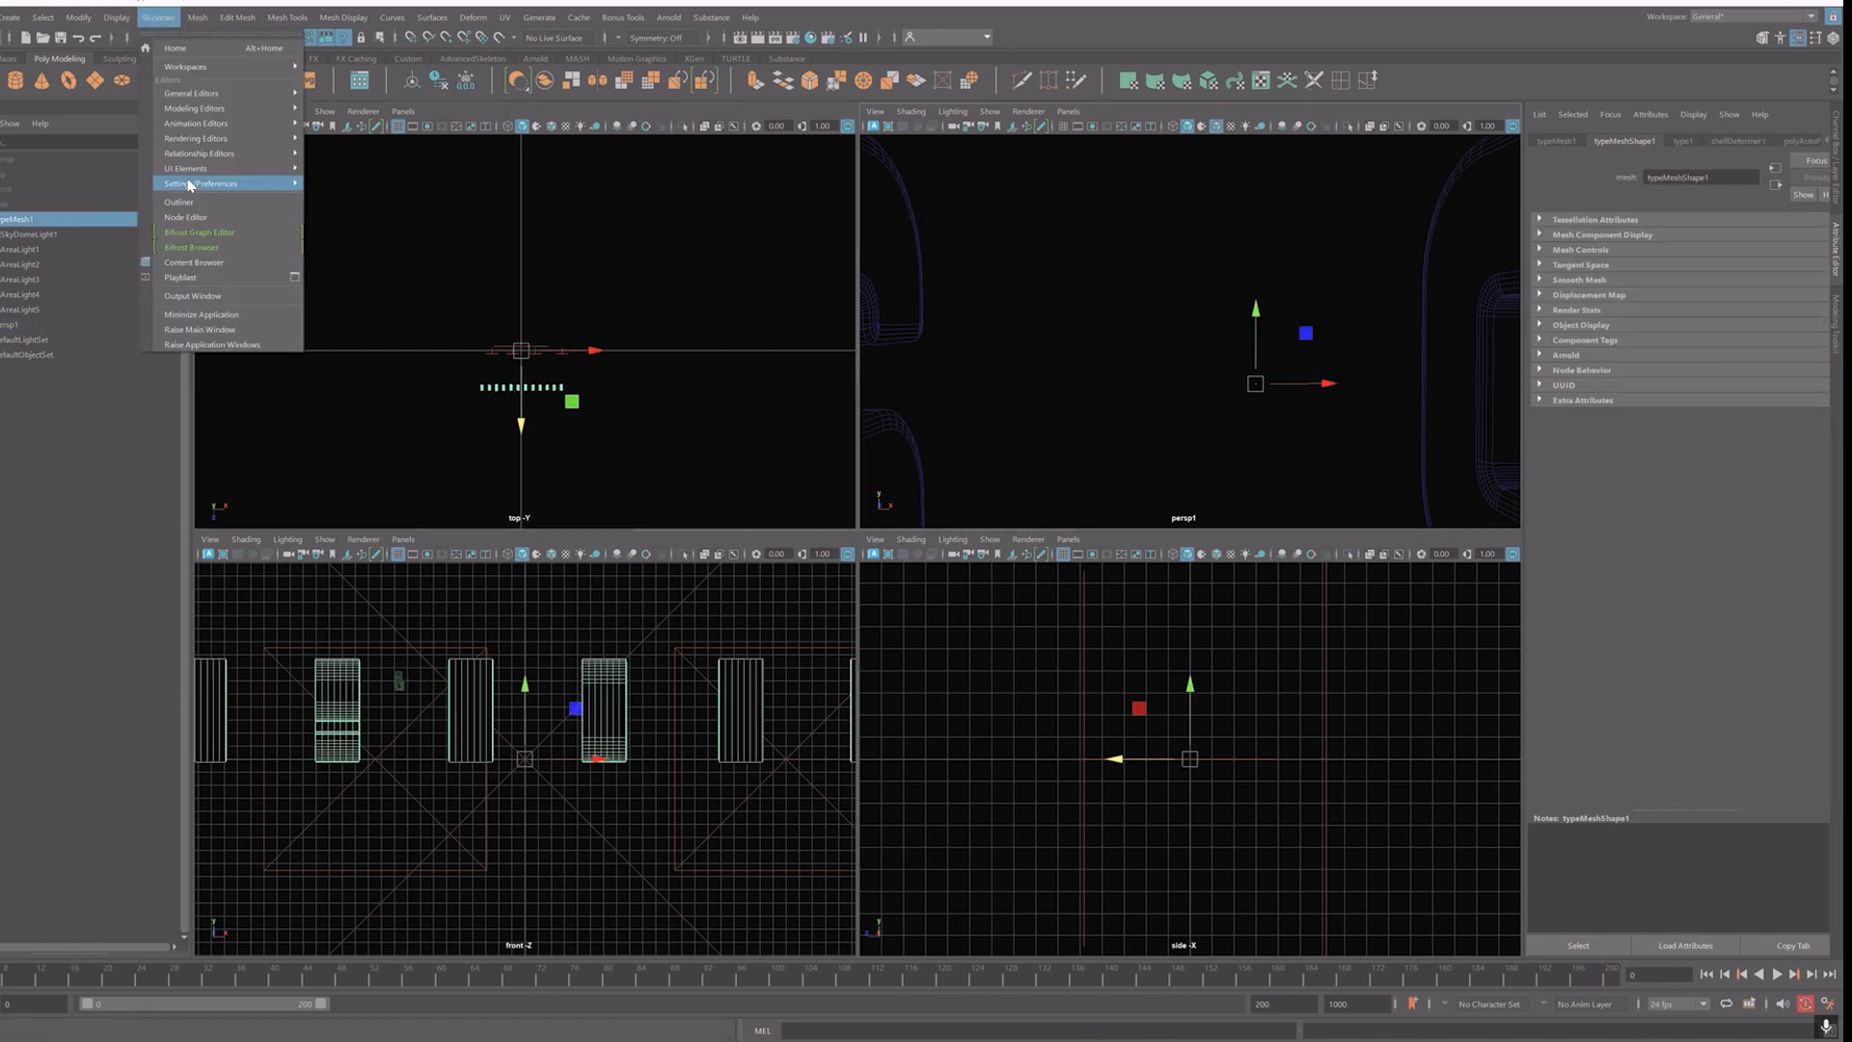
mouse_move(231, 123)
click(340, 136)
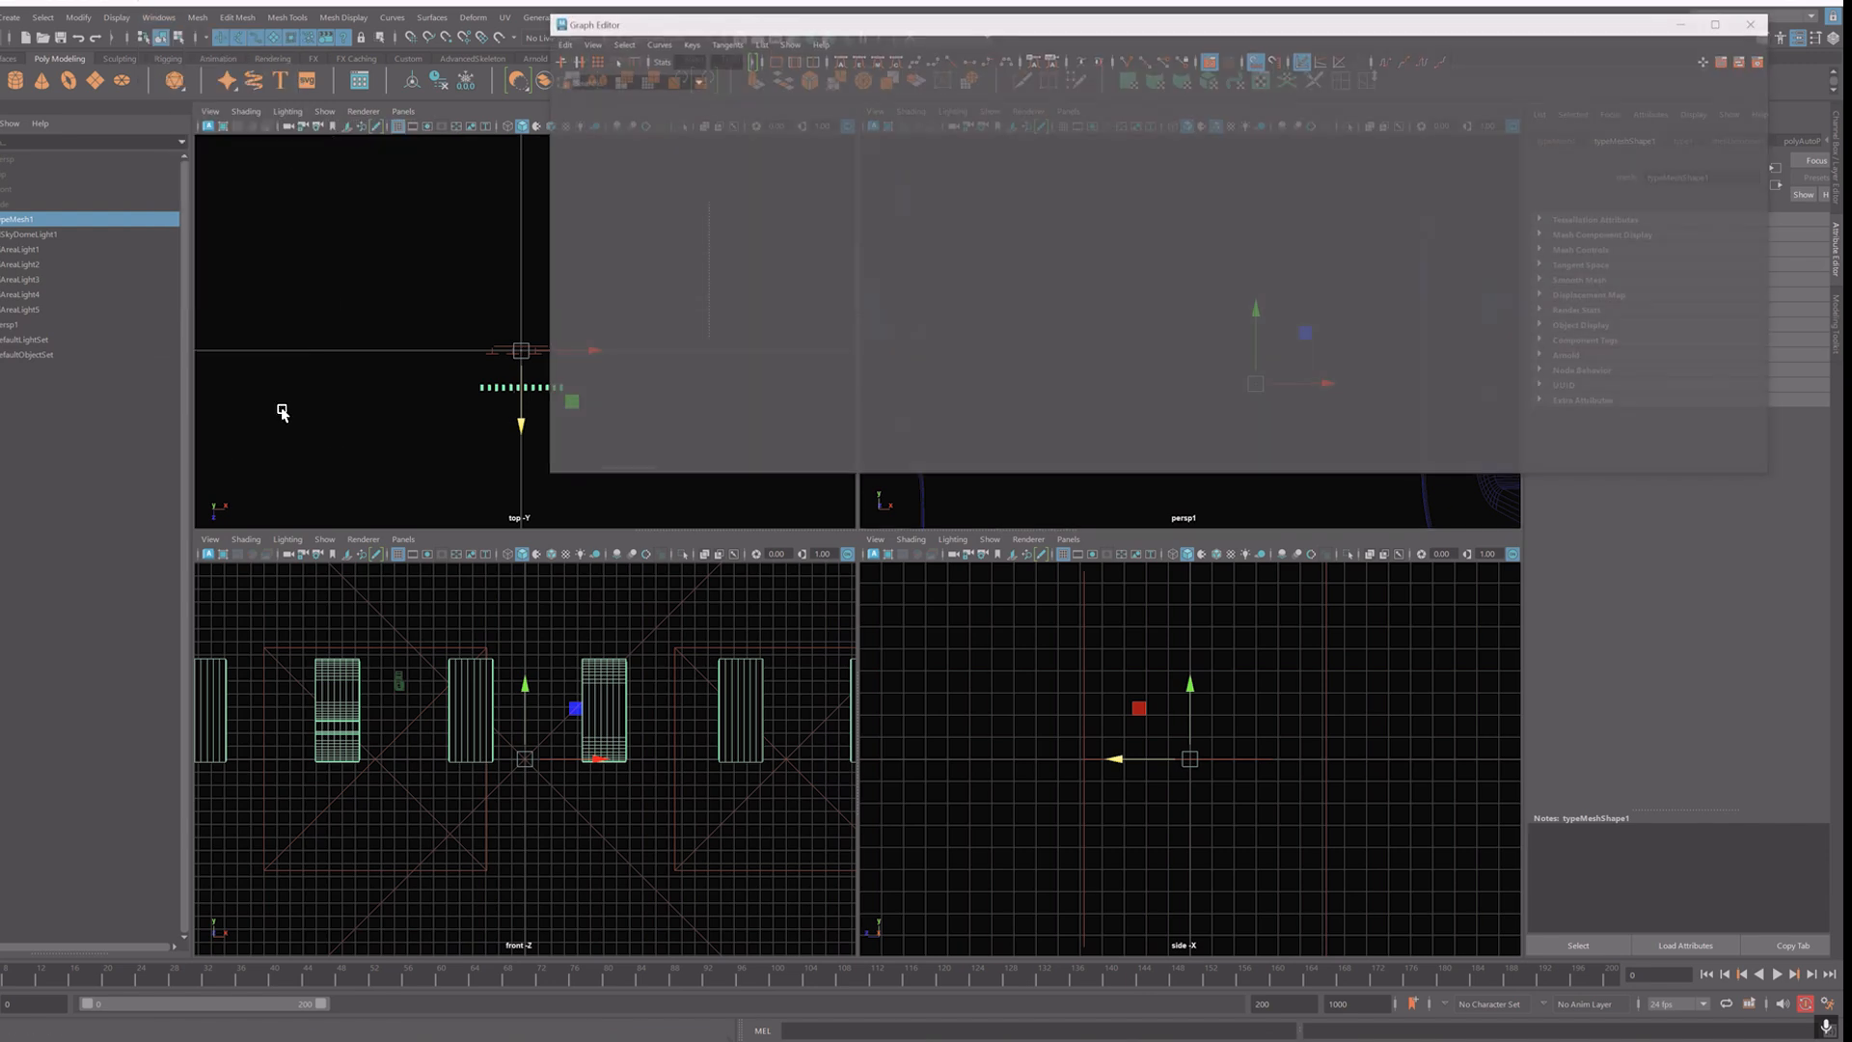
key(a)
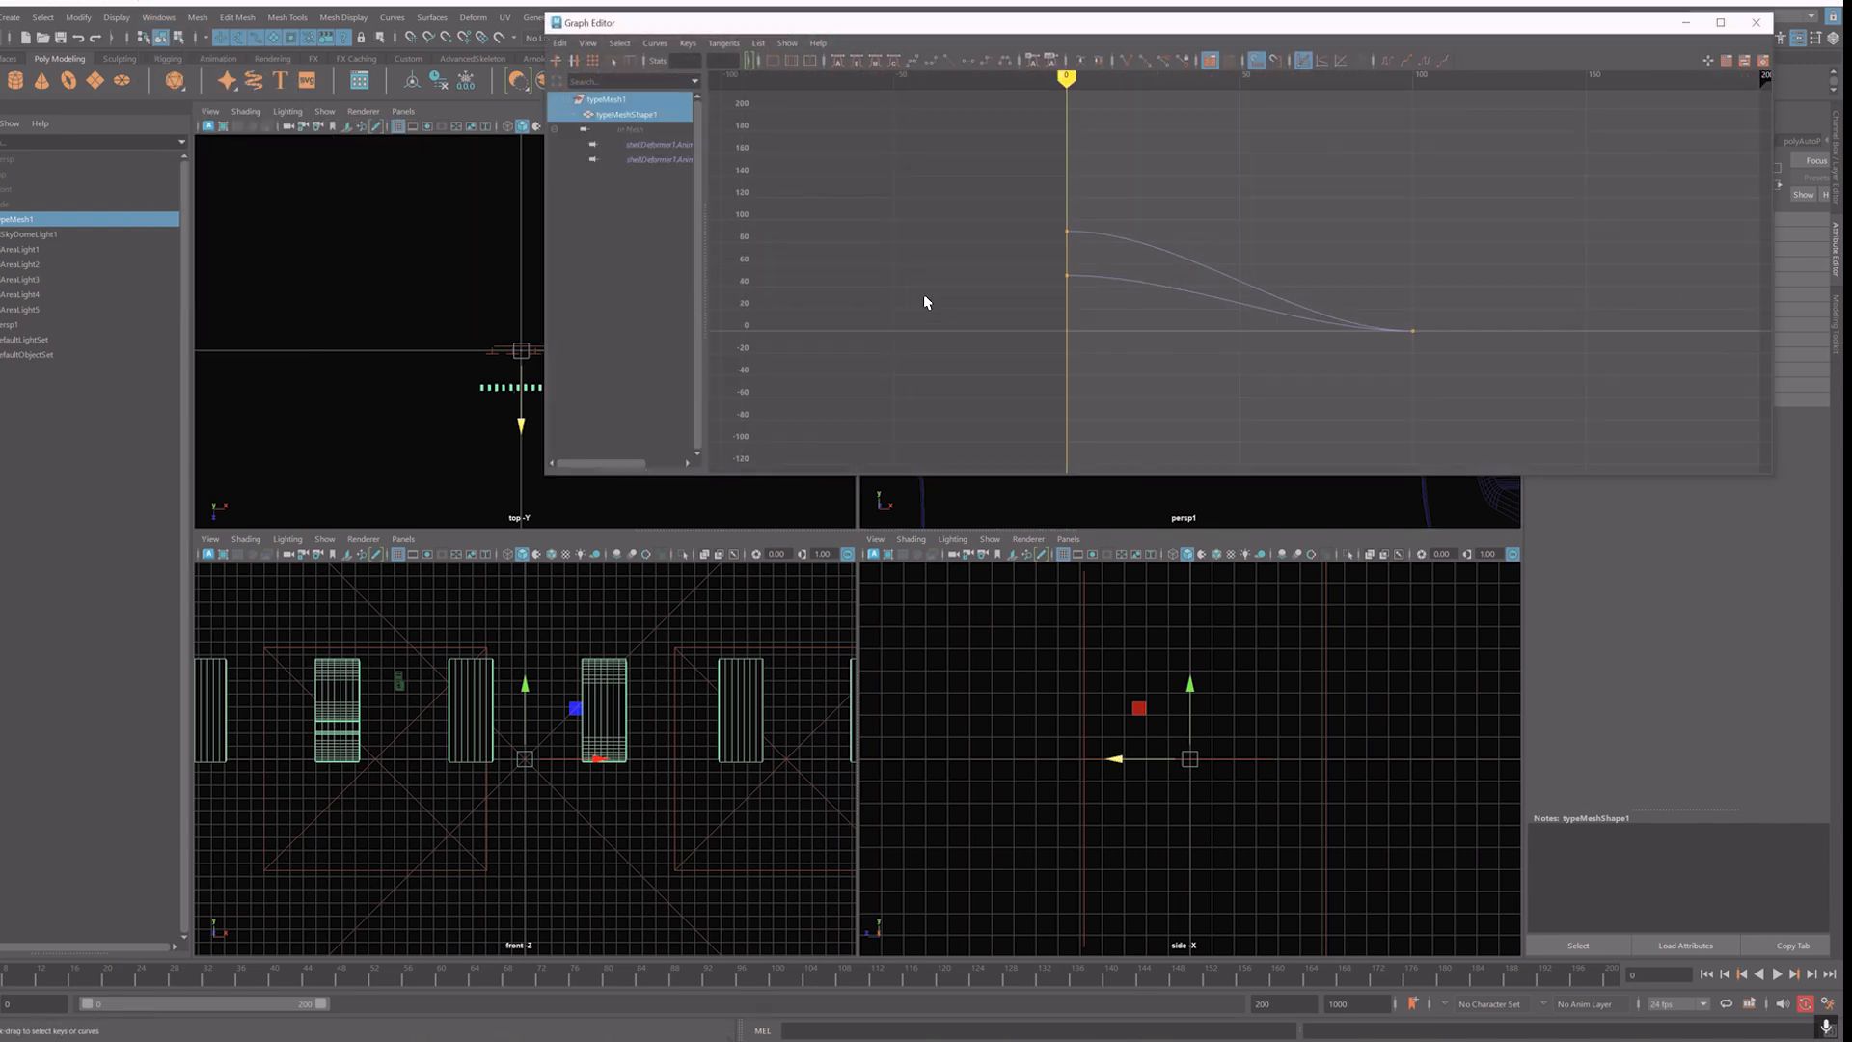
drag(997, 183, 1111, 330)
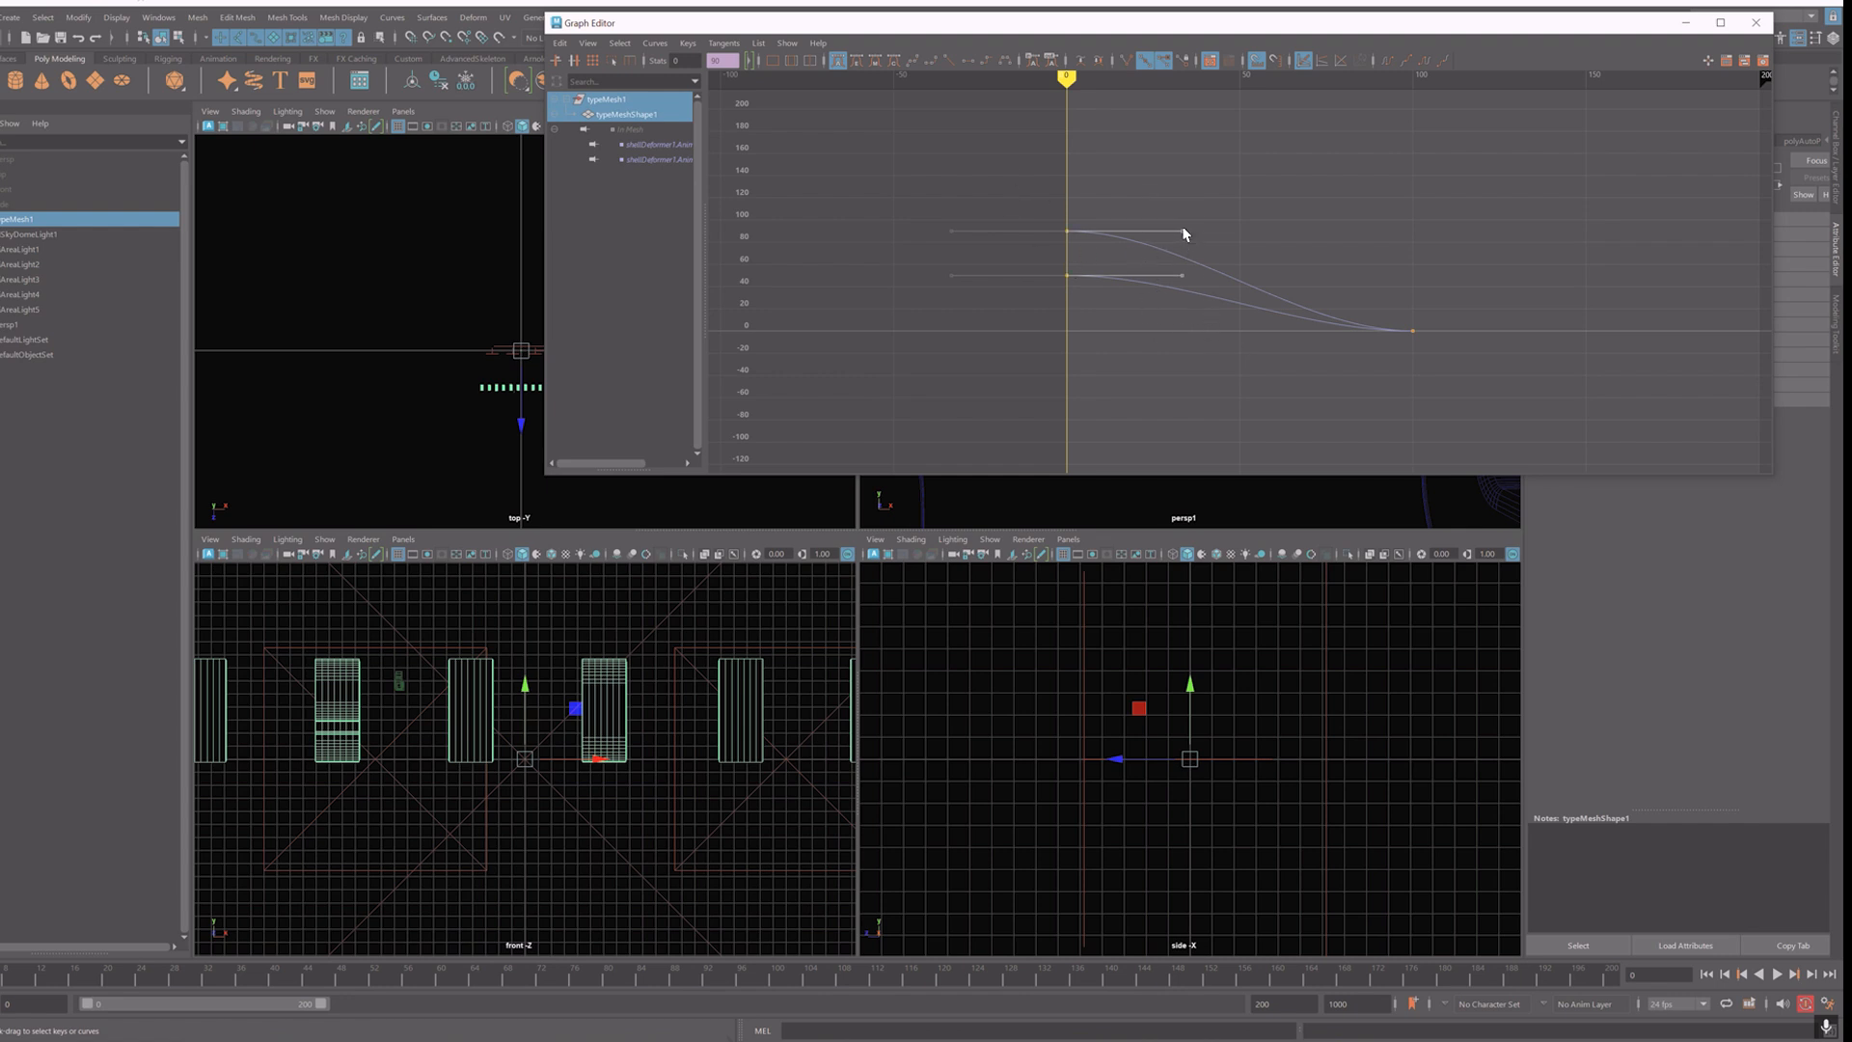
drag(1182, 232, 1182, 259)
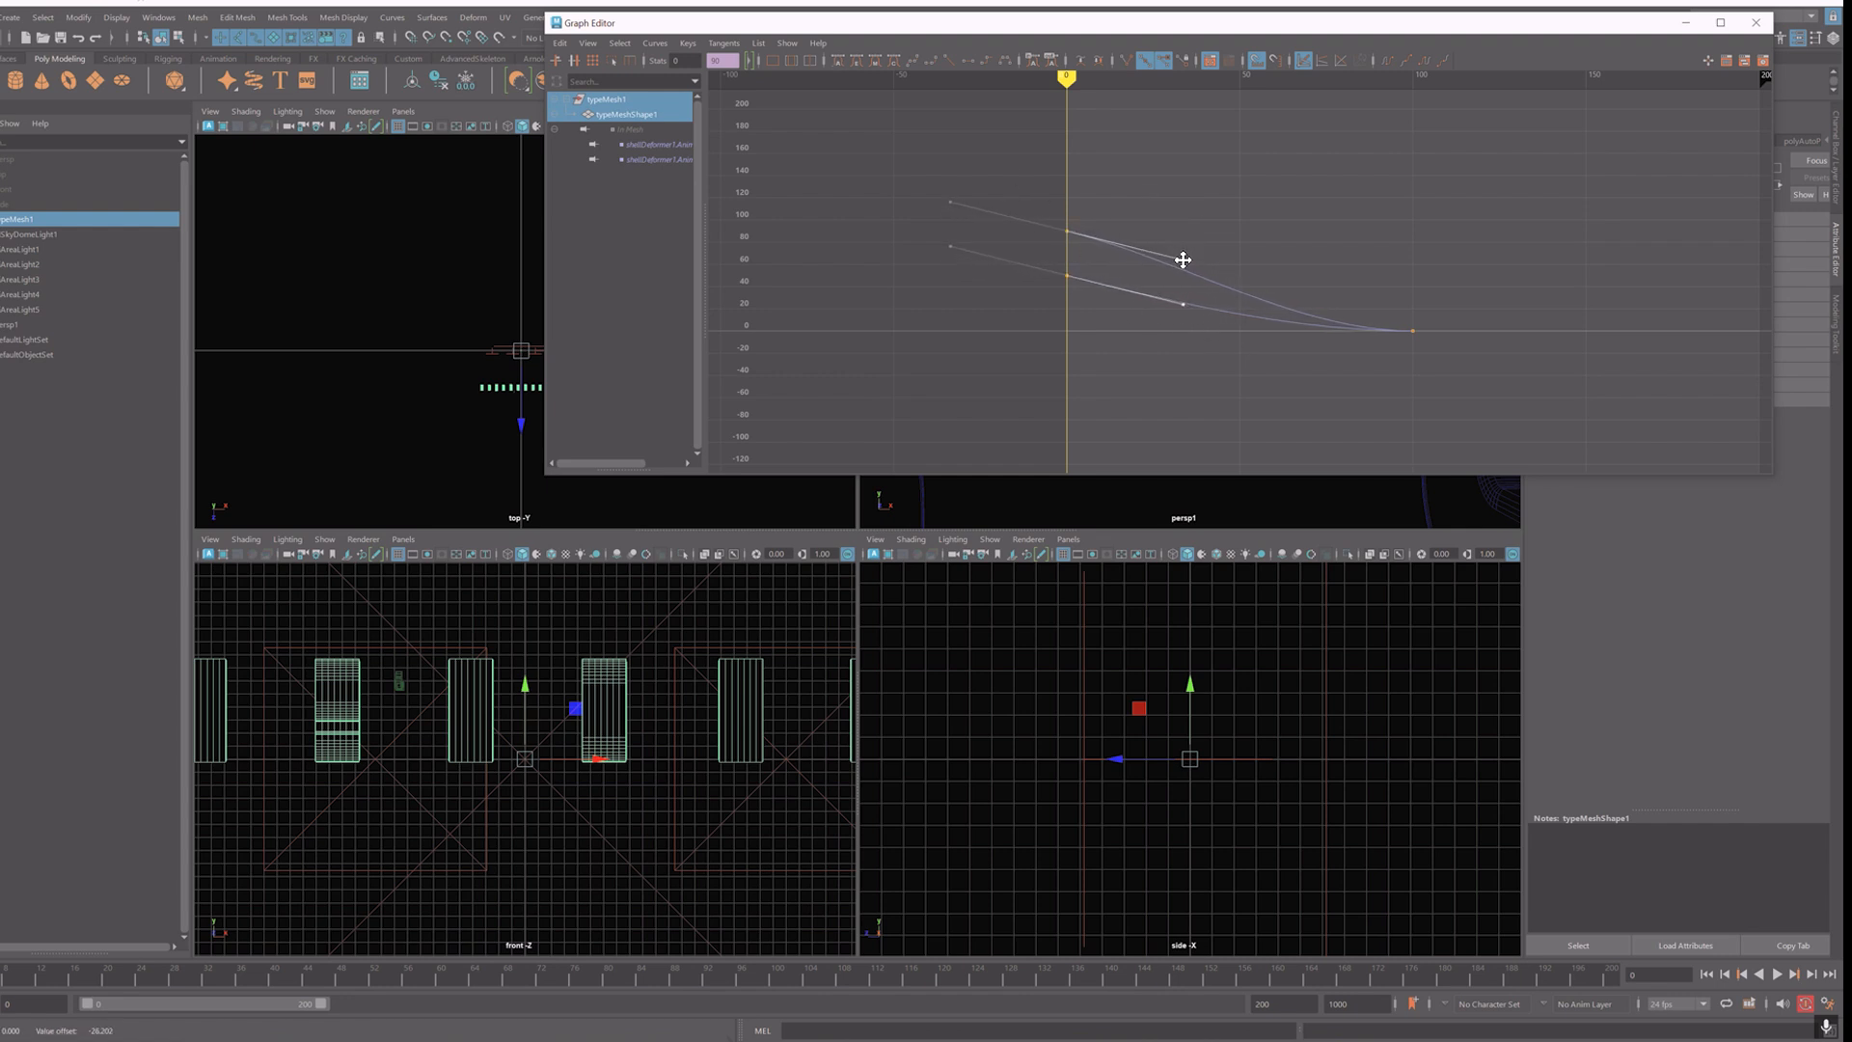
click(1685, 22)
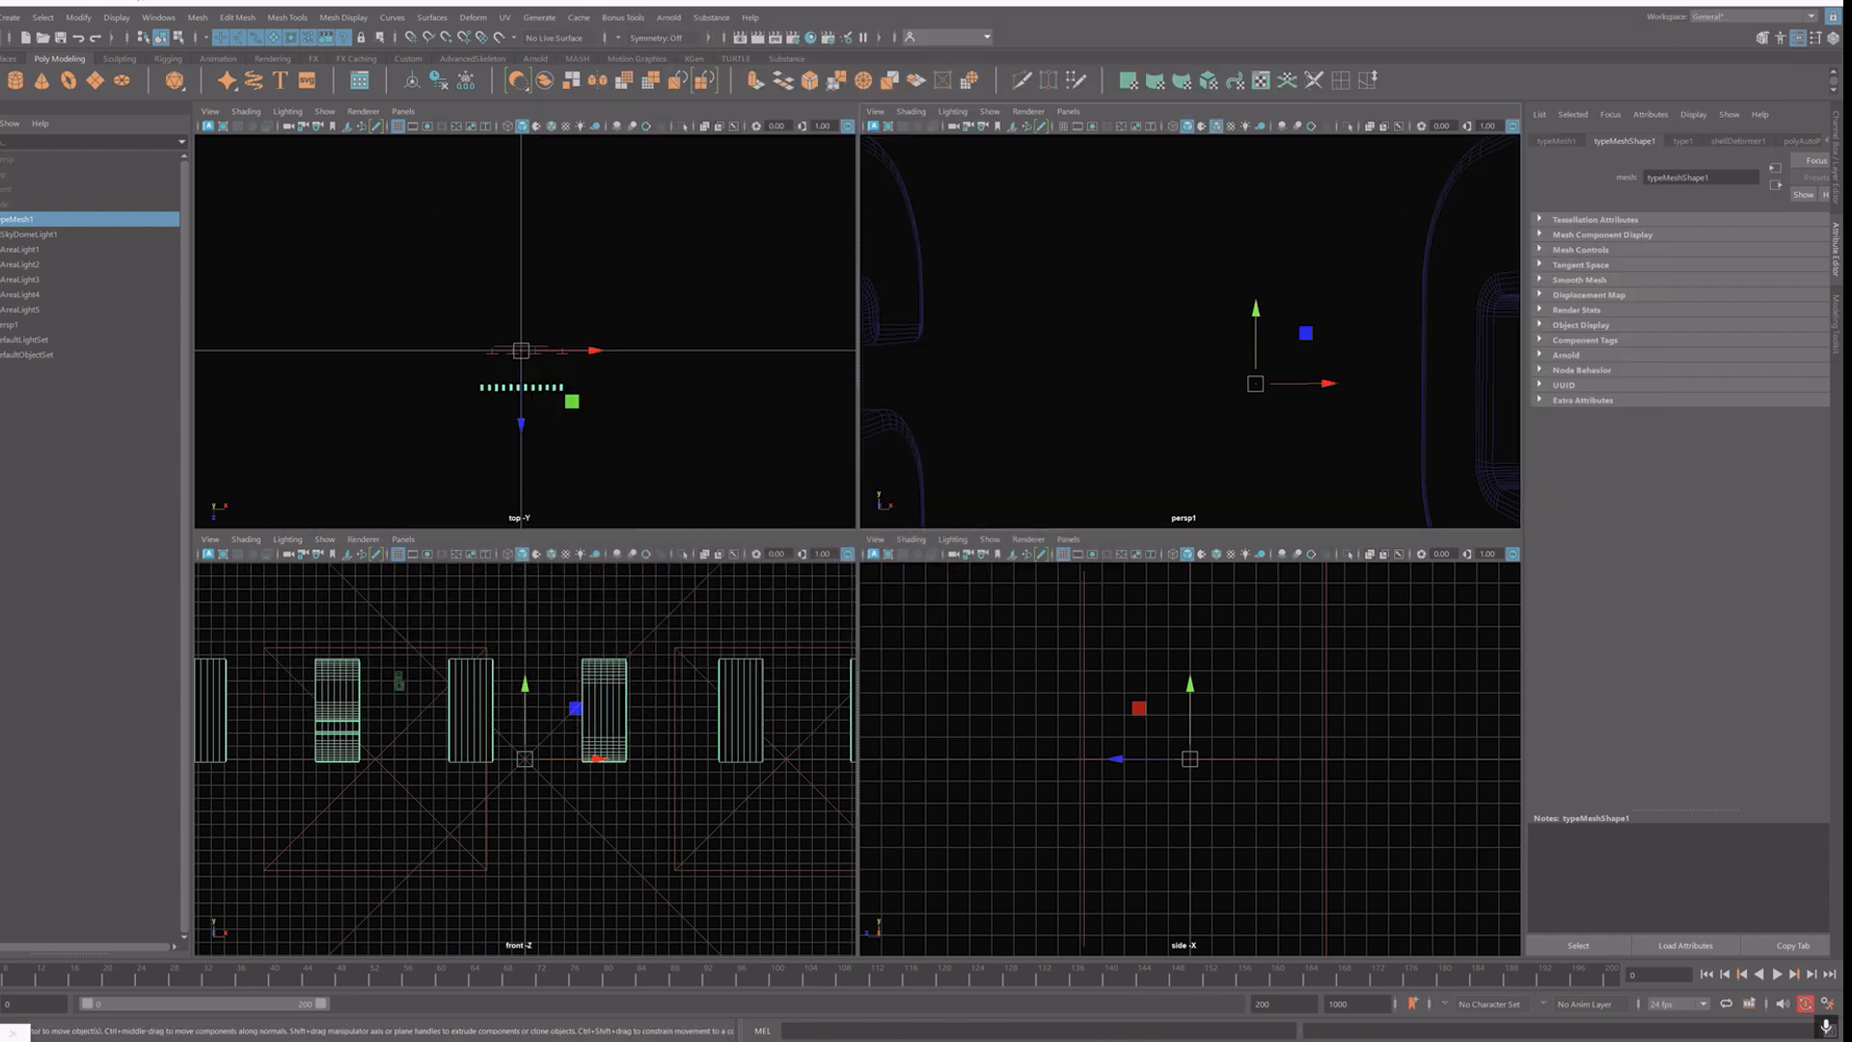
click(1777, 974)
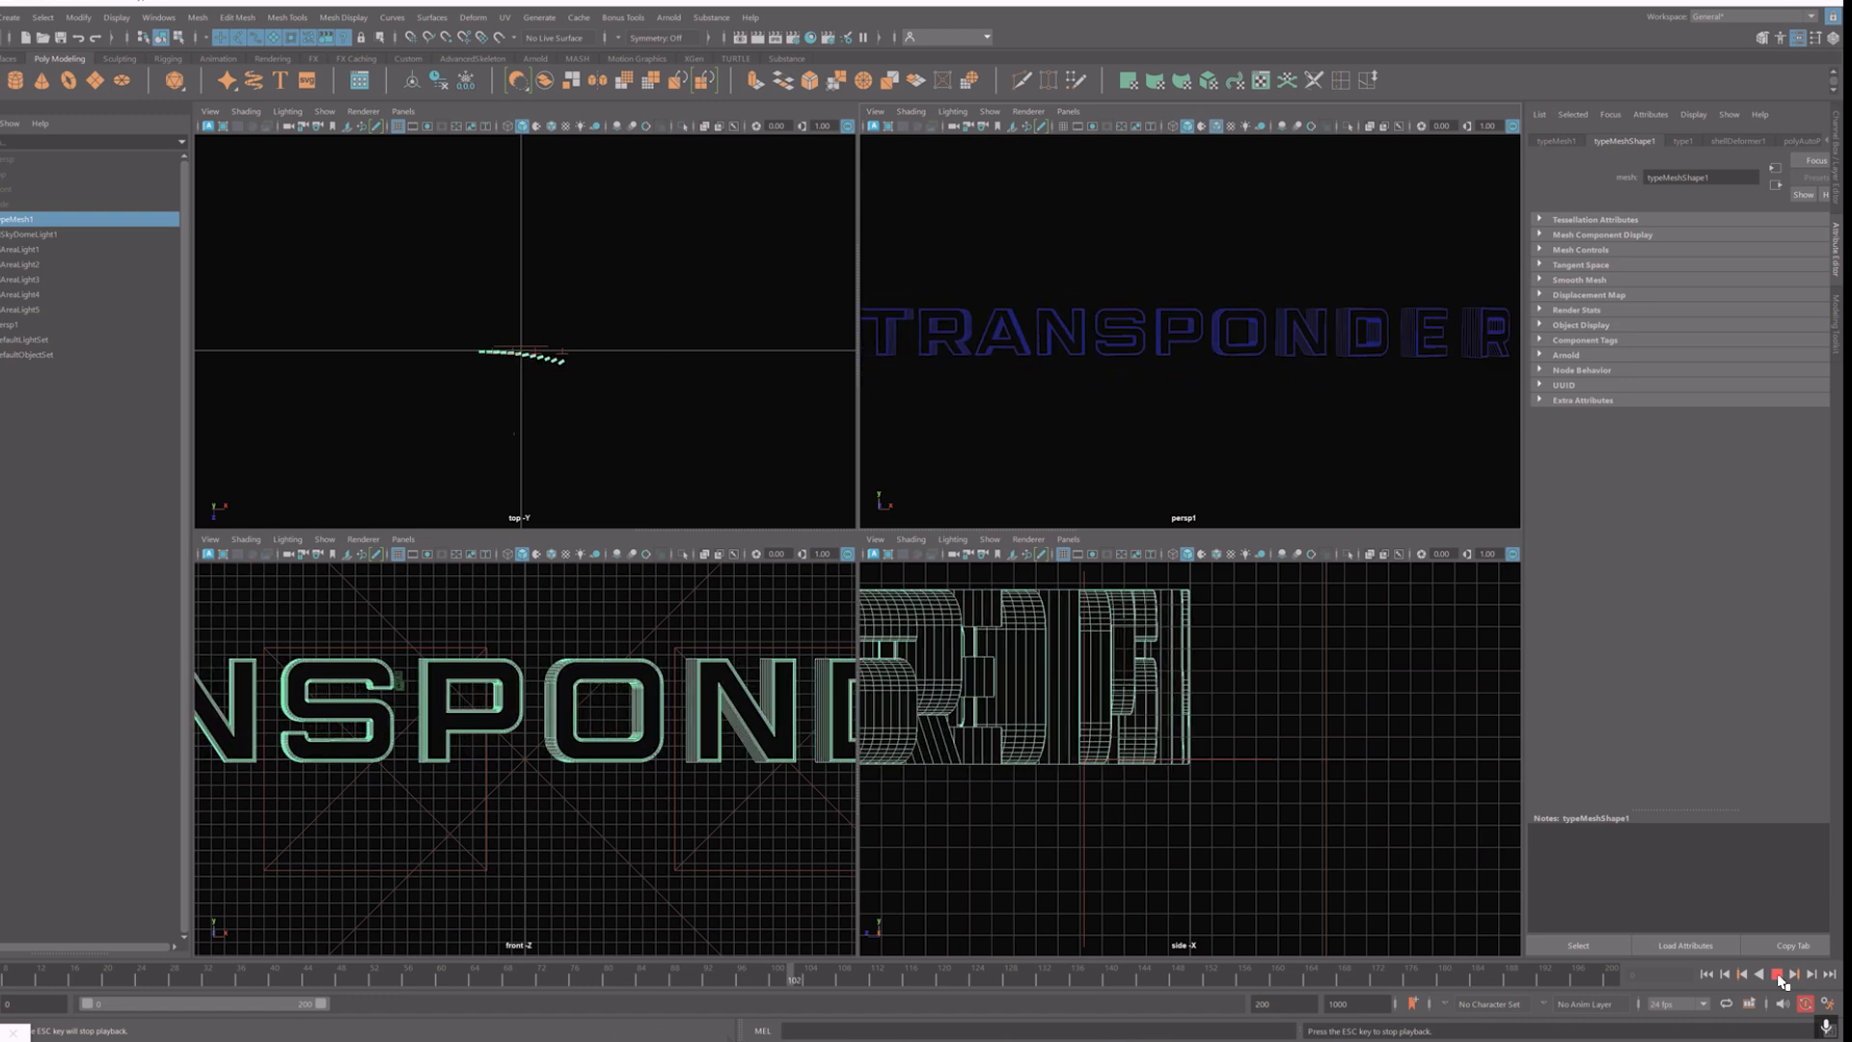
click(1777, 974)
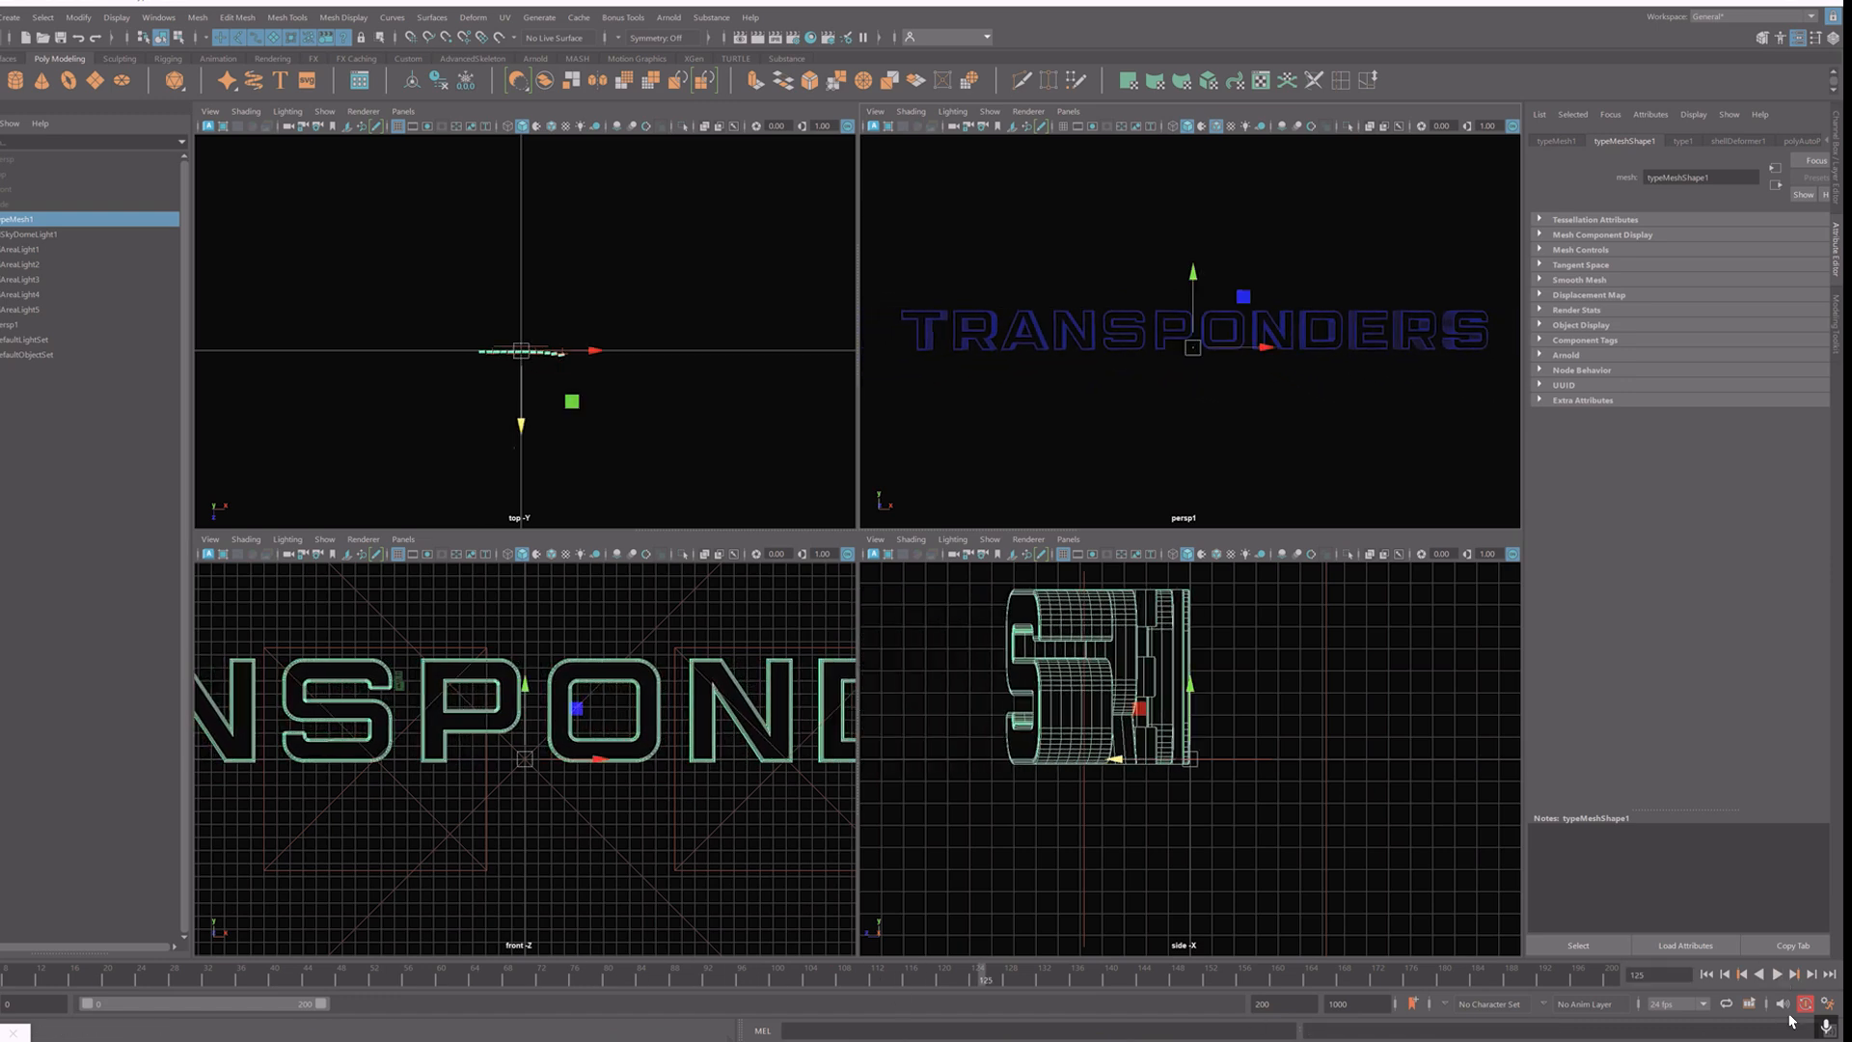
click(1706, 974)
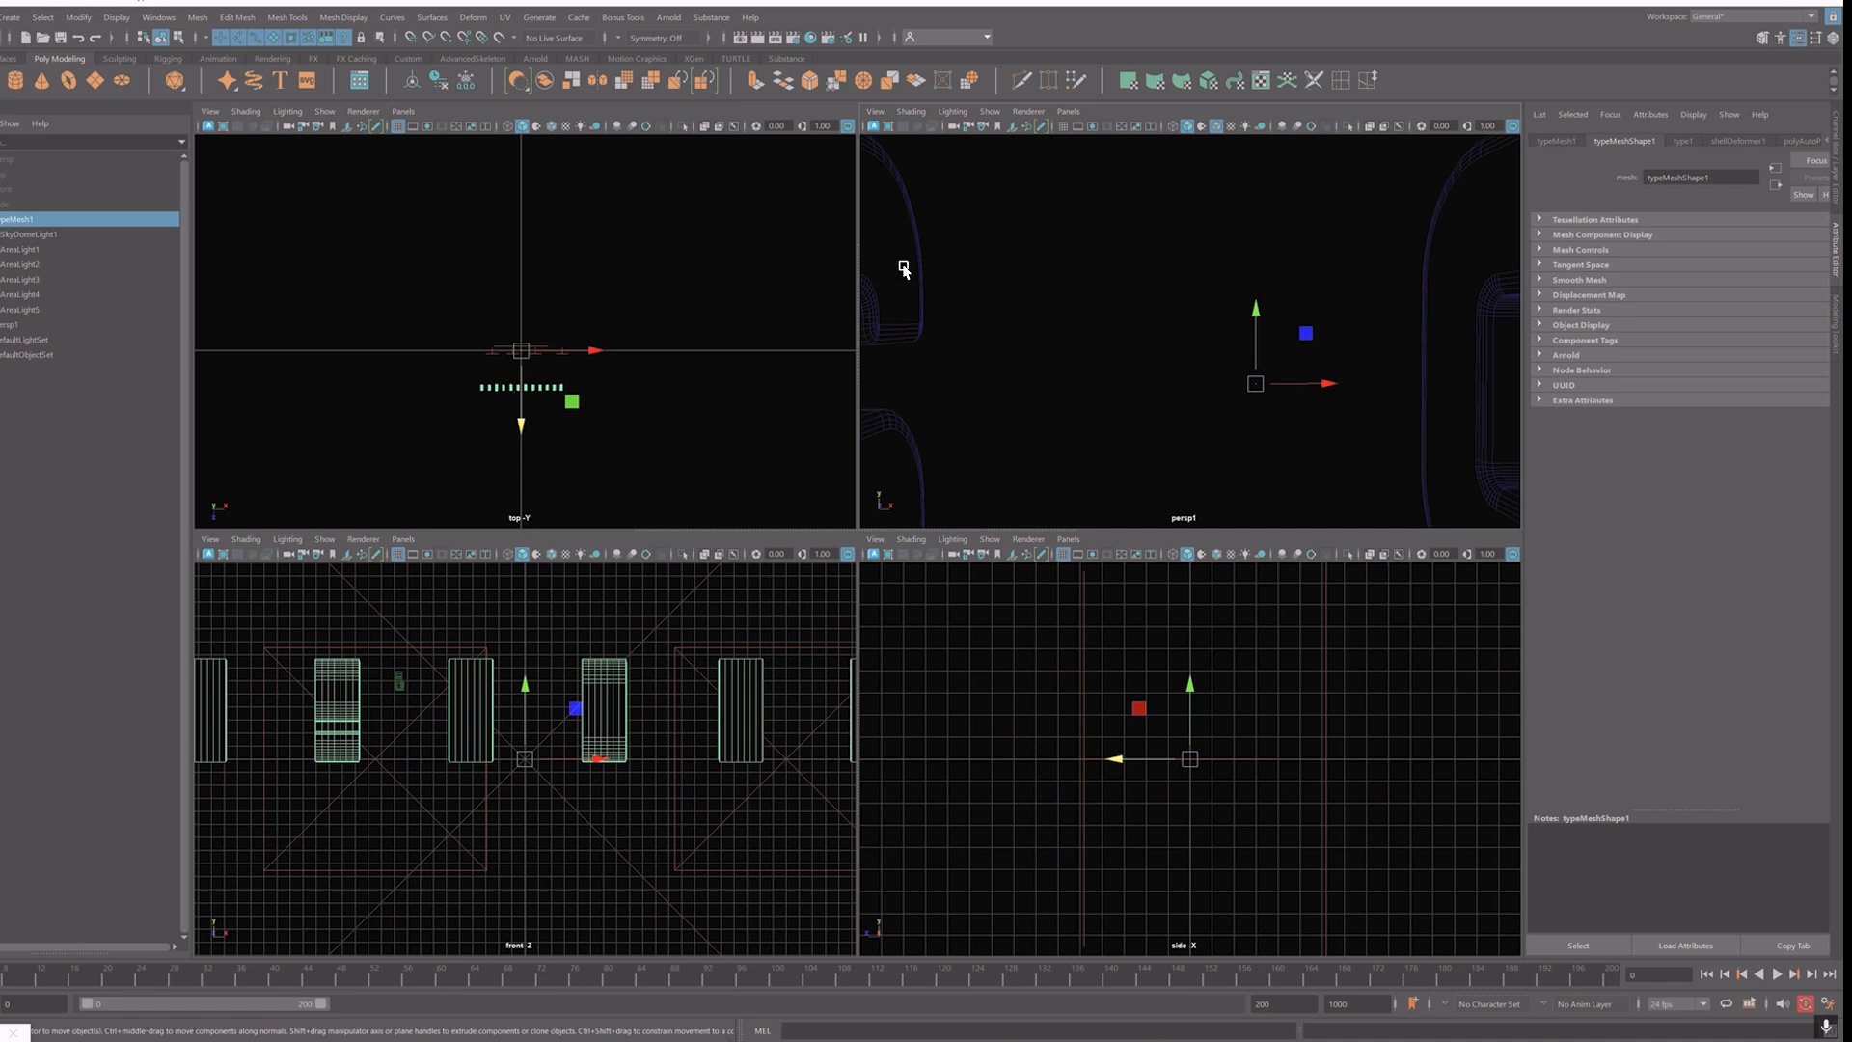
Step: Increase the characters' keyed Translate Z at frame 0 beyond 50 and play back the animation
click(1683, 141)
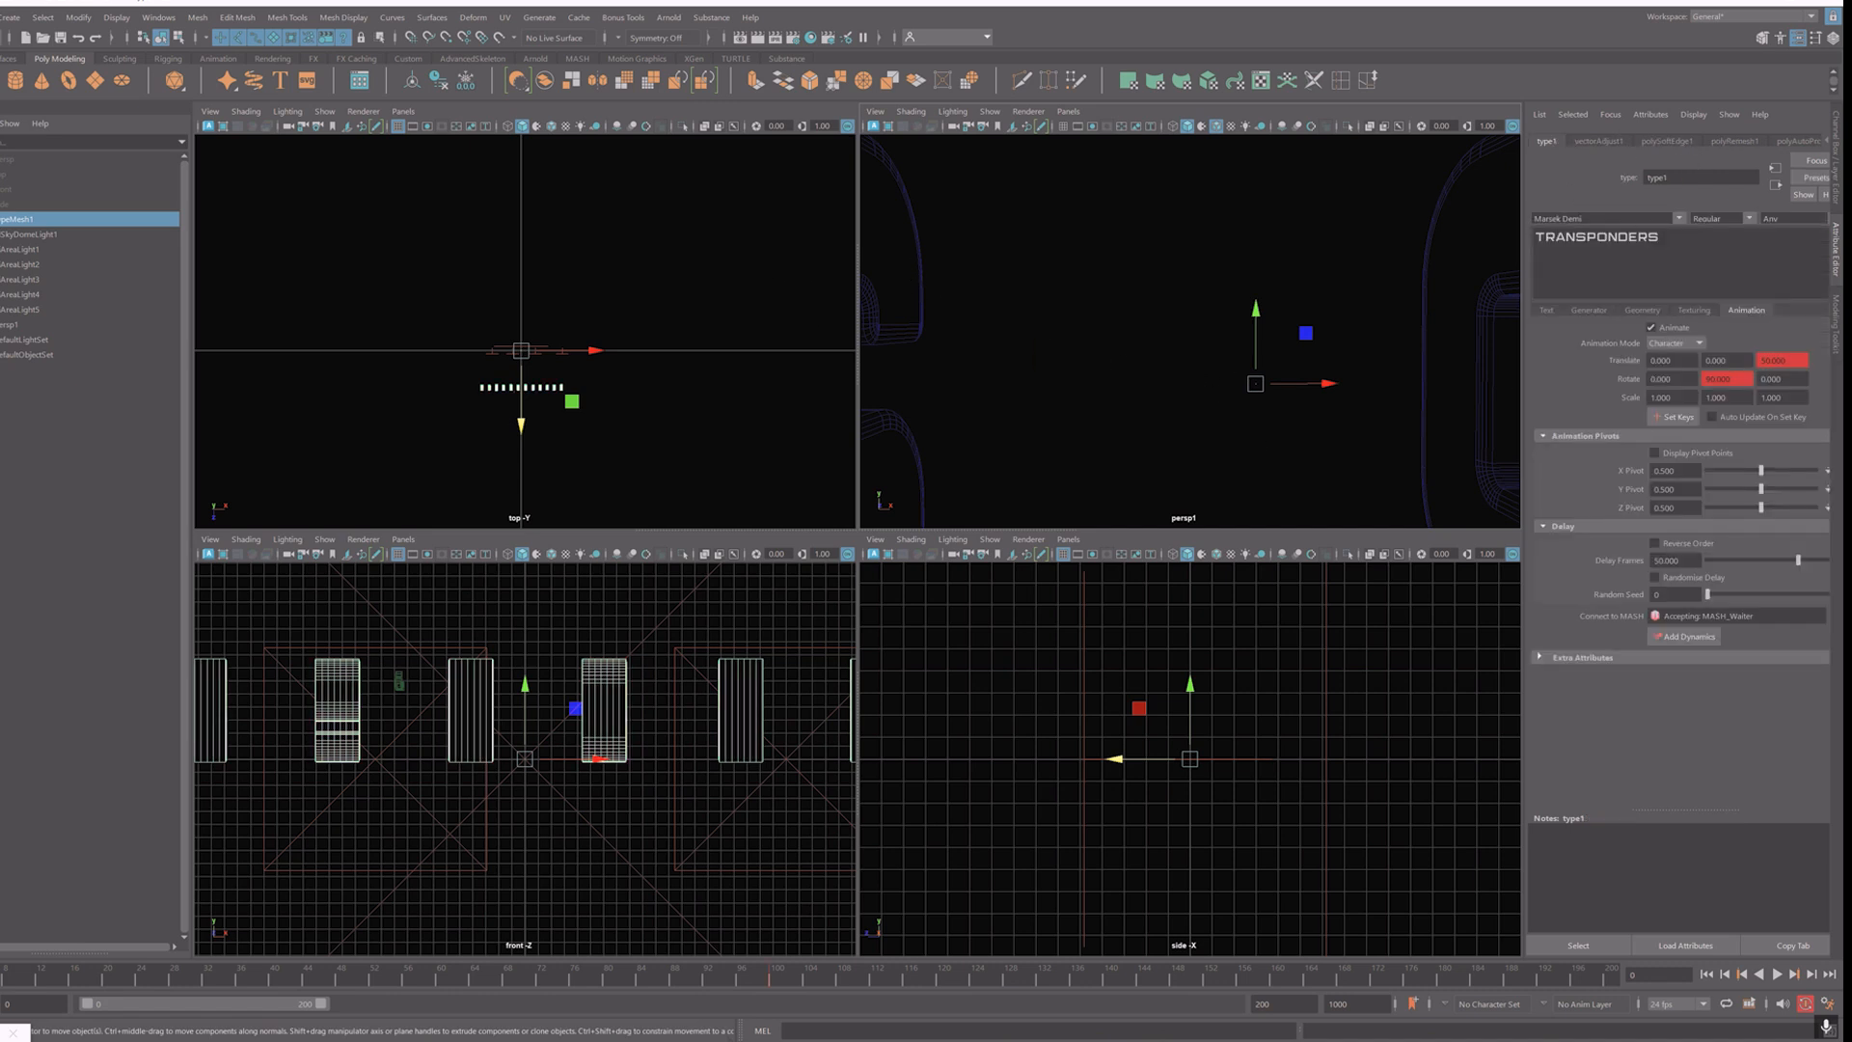
key(Return)
click(1777, 975)
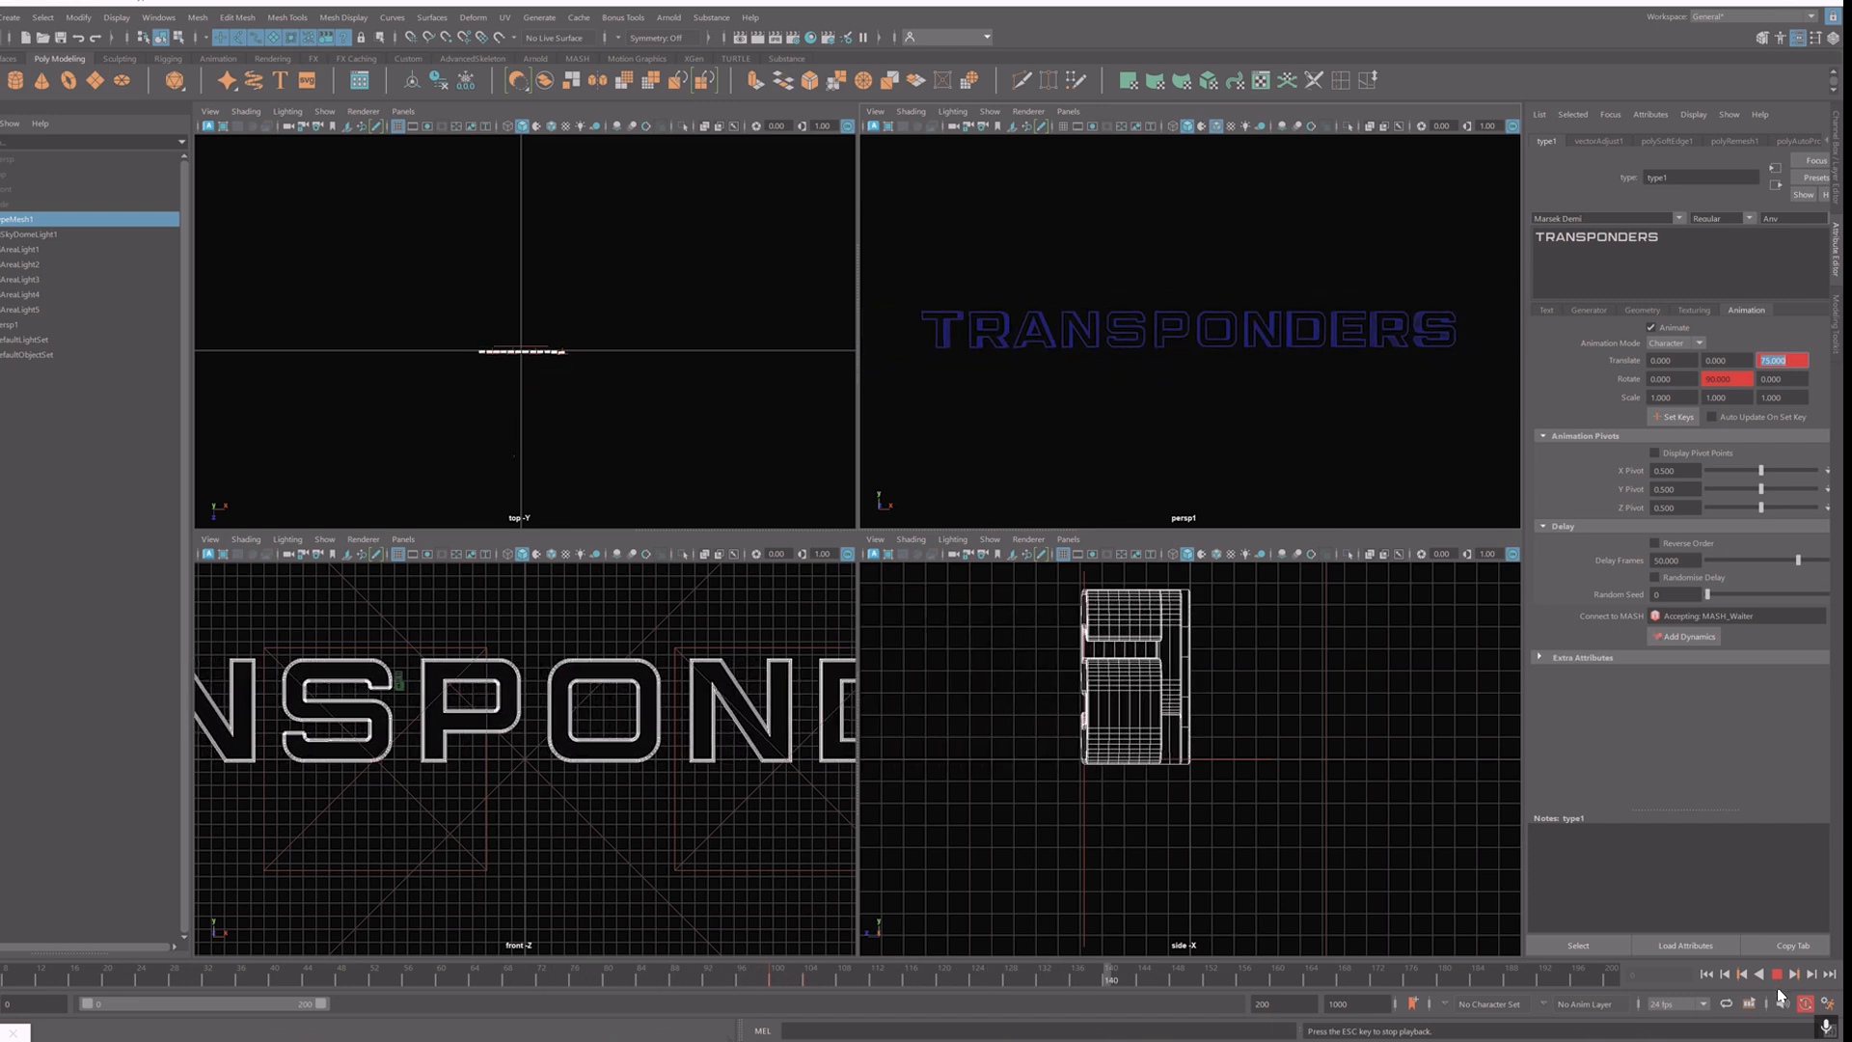
click(1777, 974)
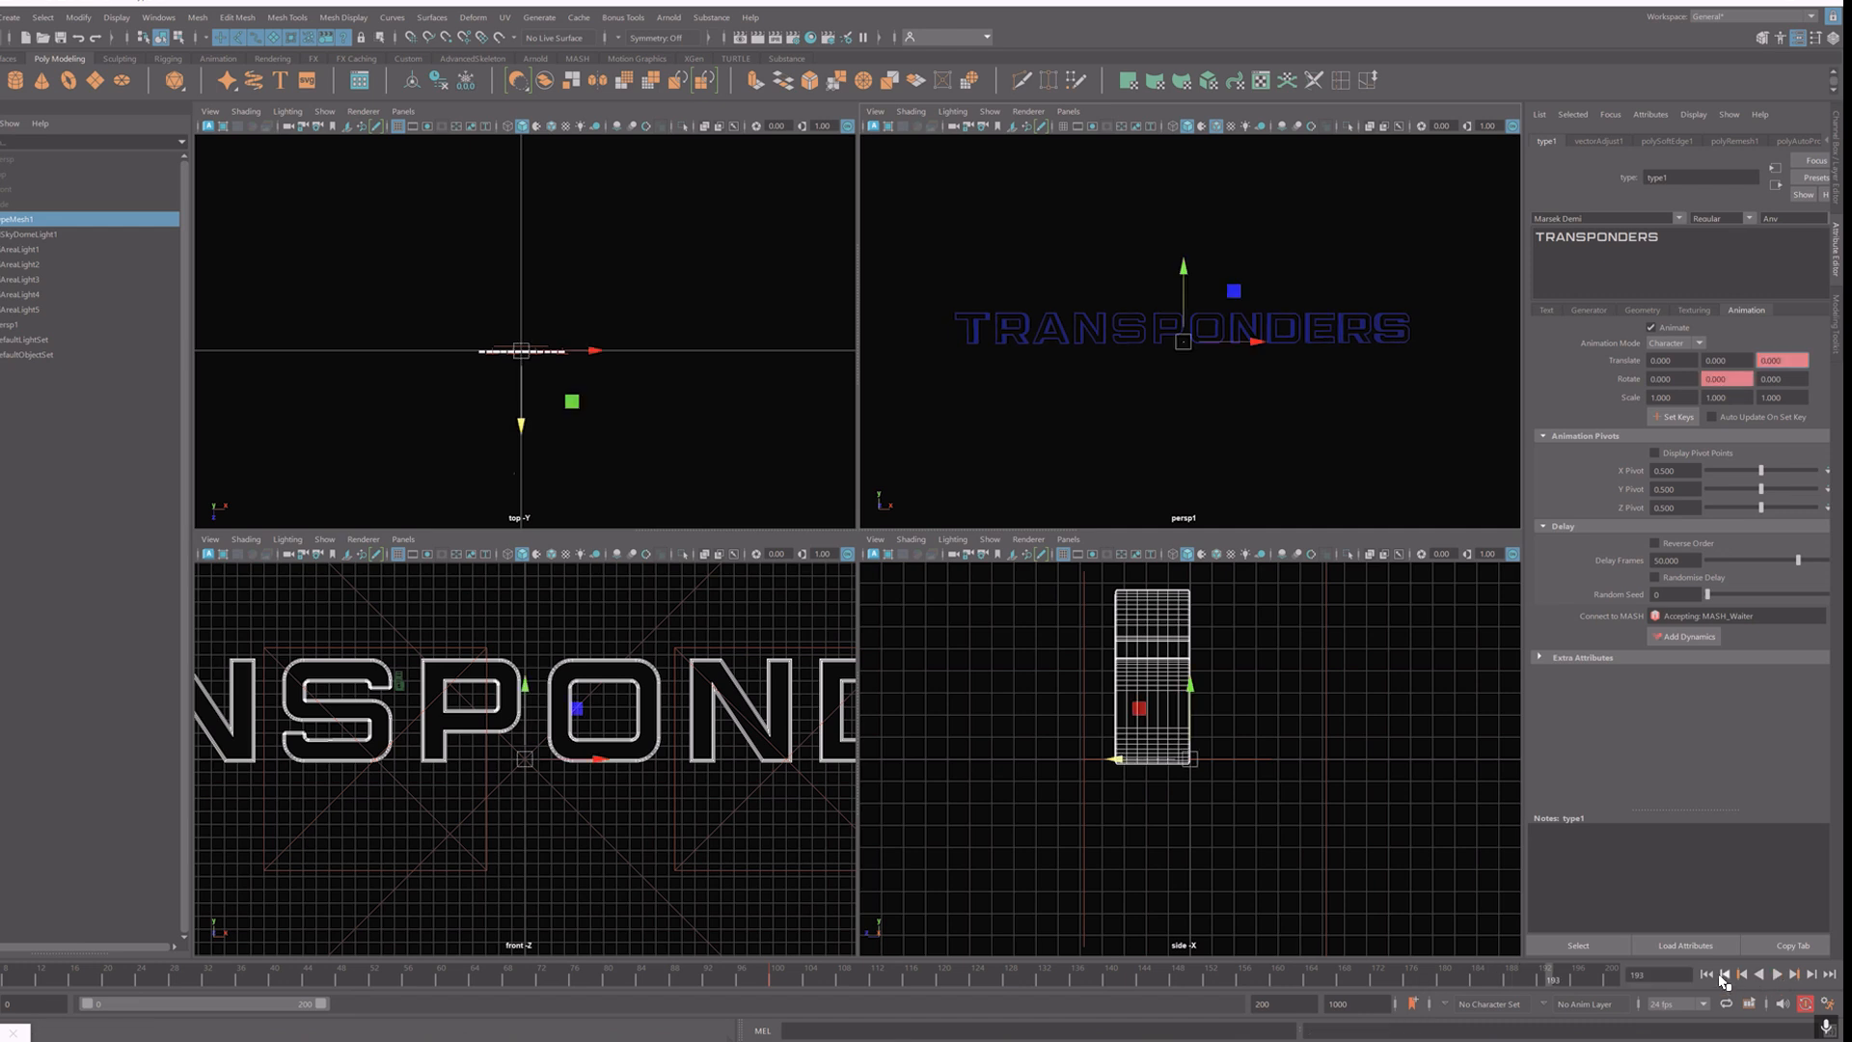
Step: Set the characters' keyed Rotate Y to 150 at frame 0 and play back the animation
click(1706, 974)
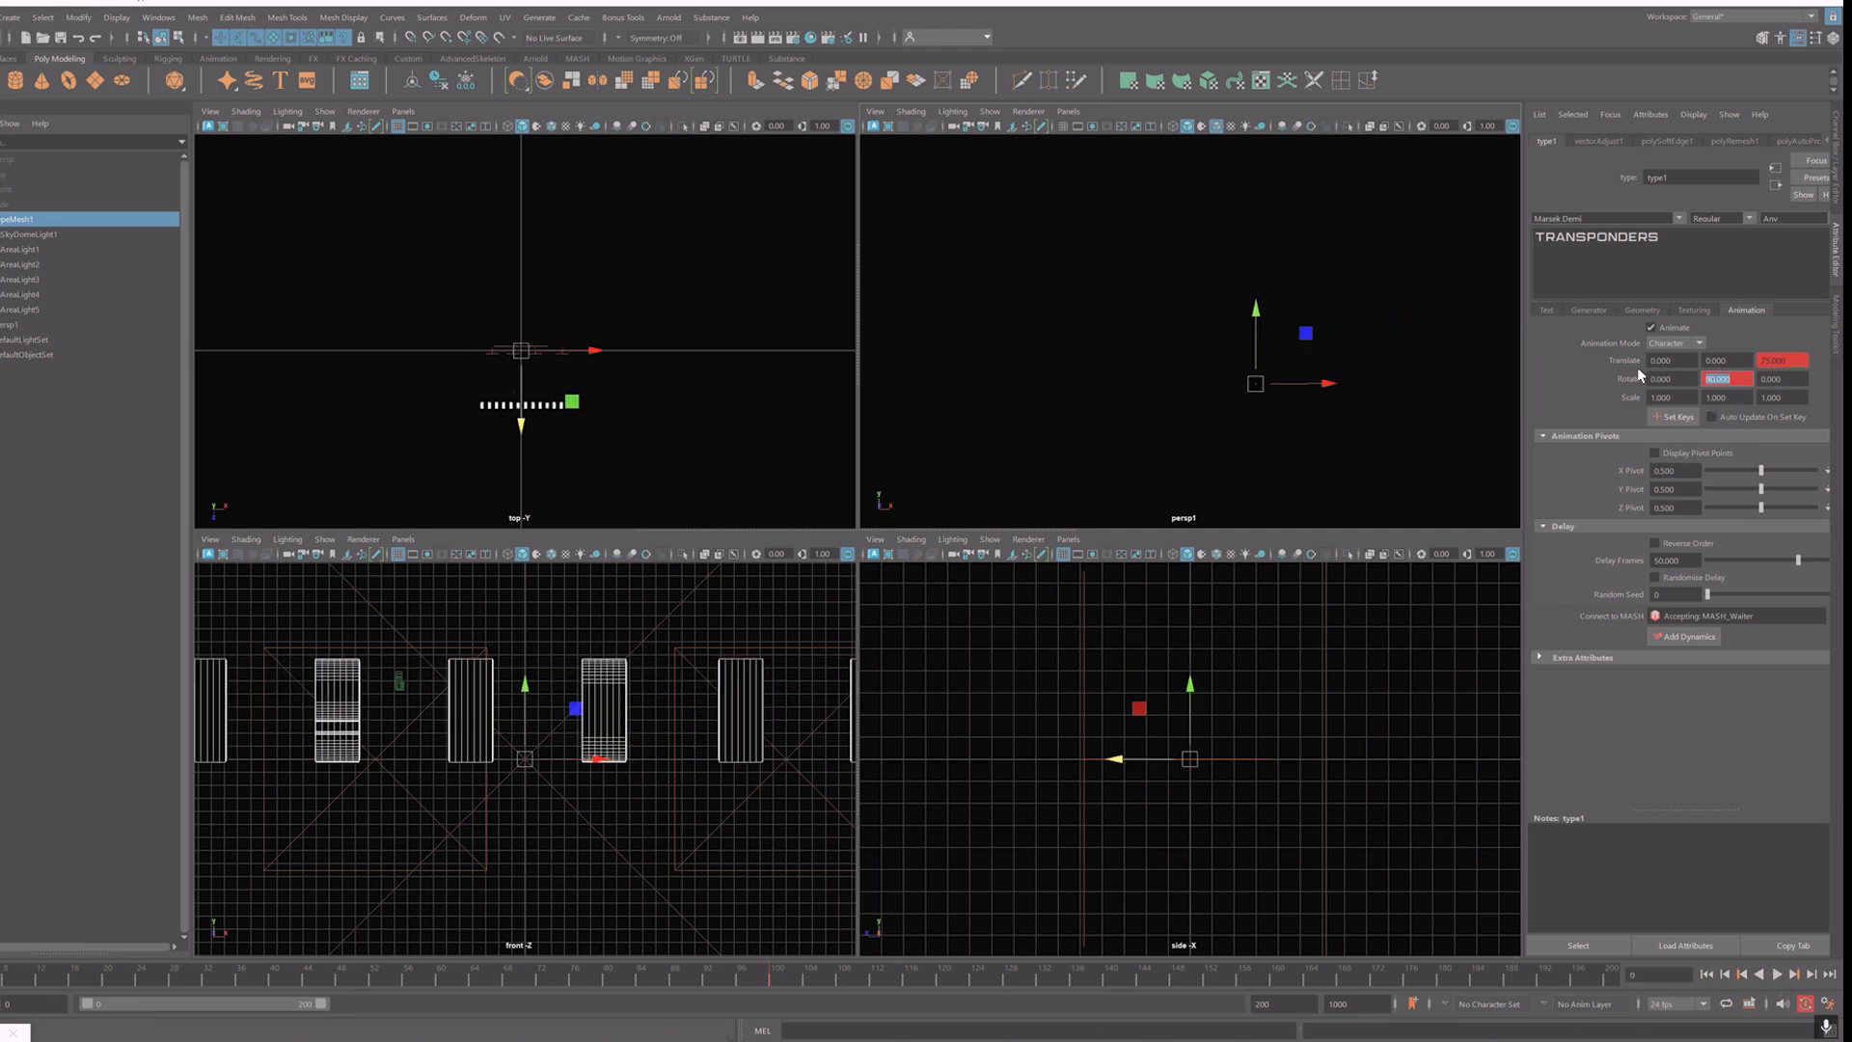
text(150)
key(Return)
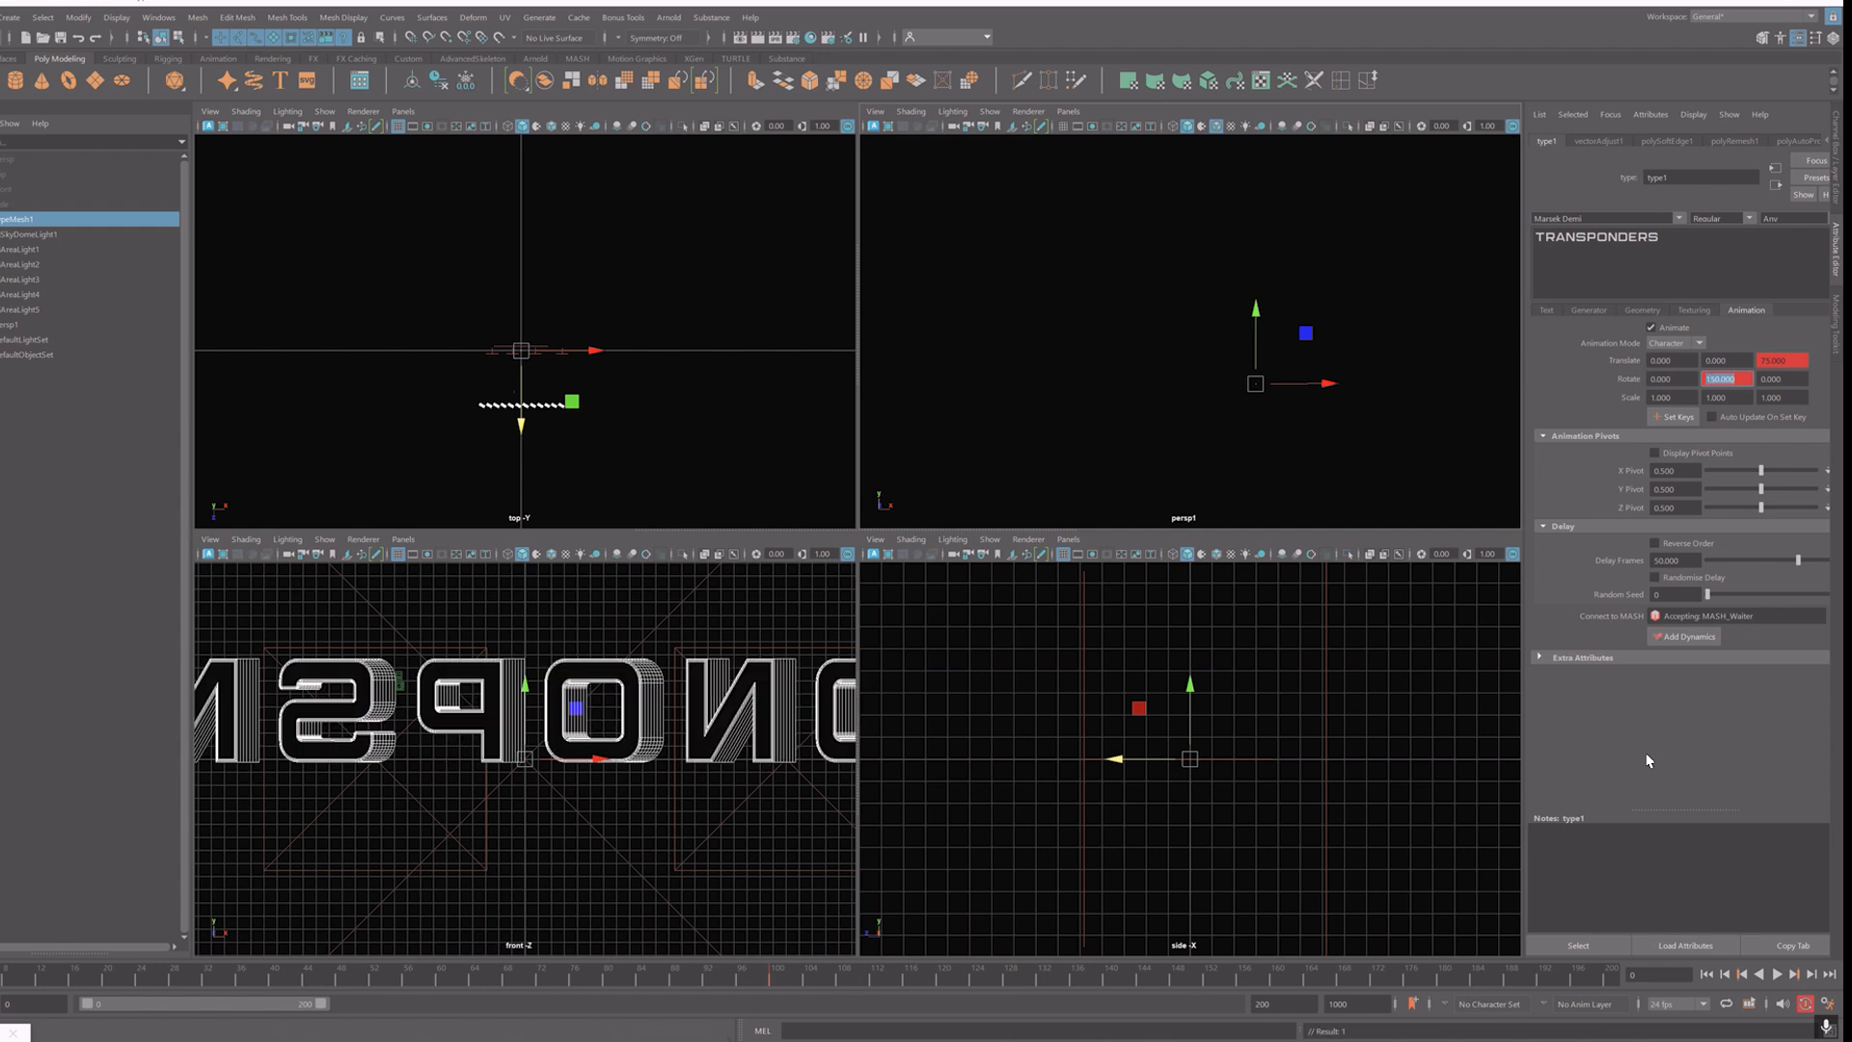
click(1778, 974)
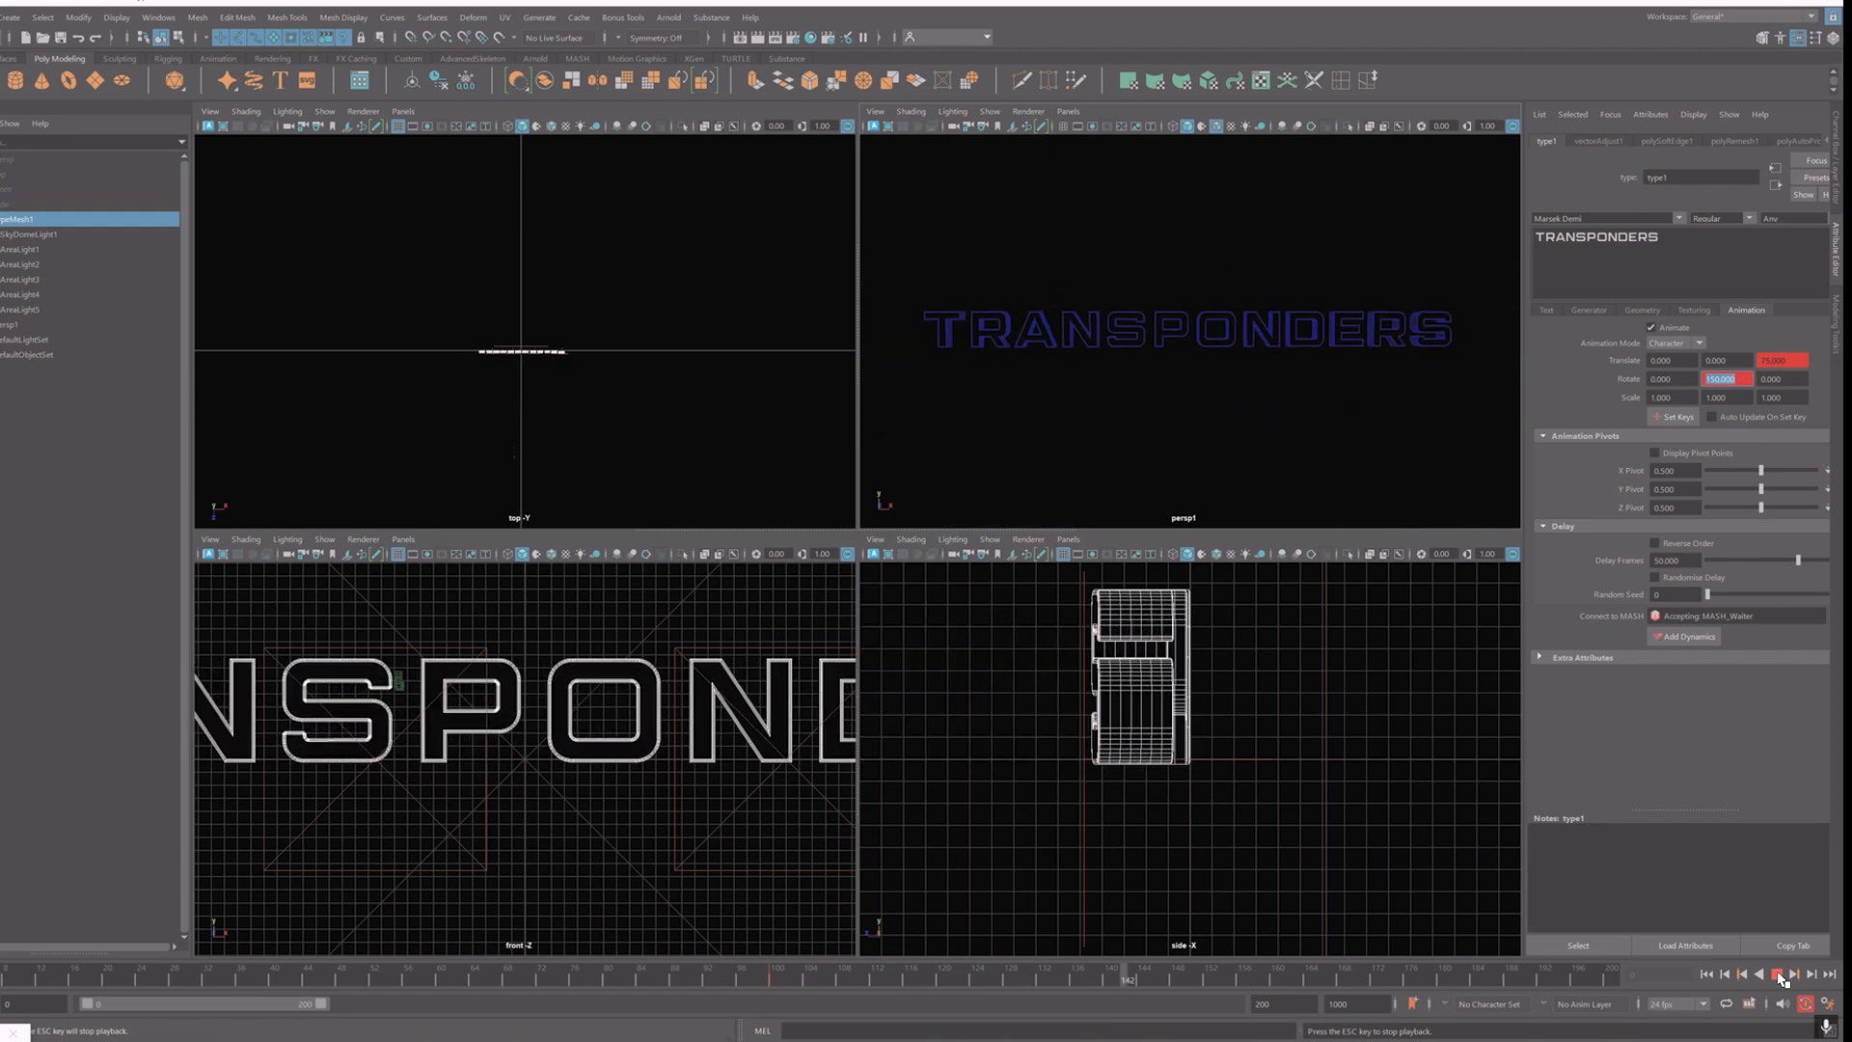
click(1778, 974)
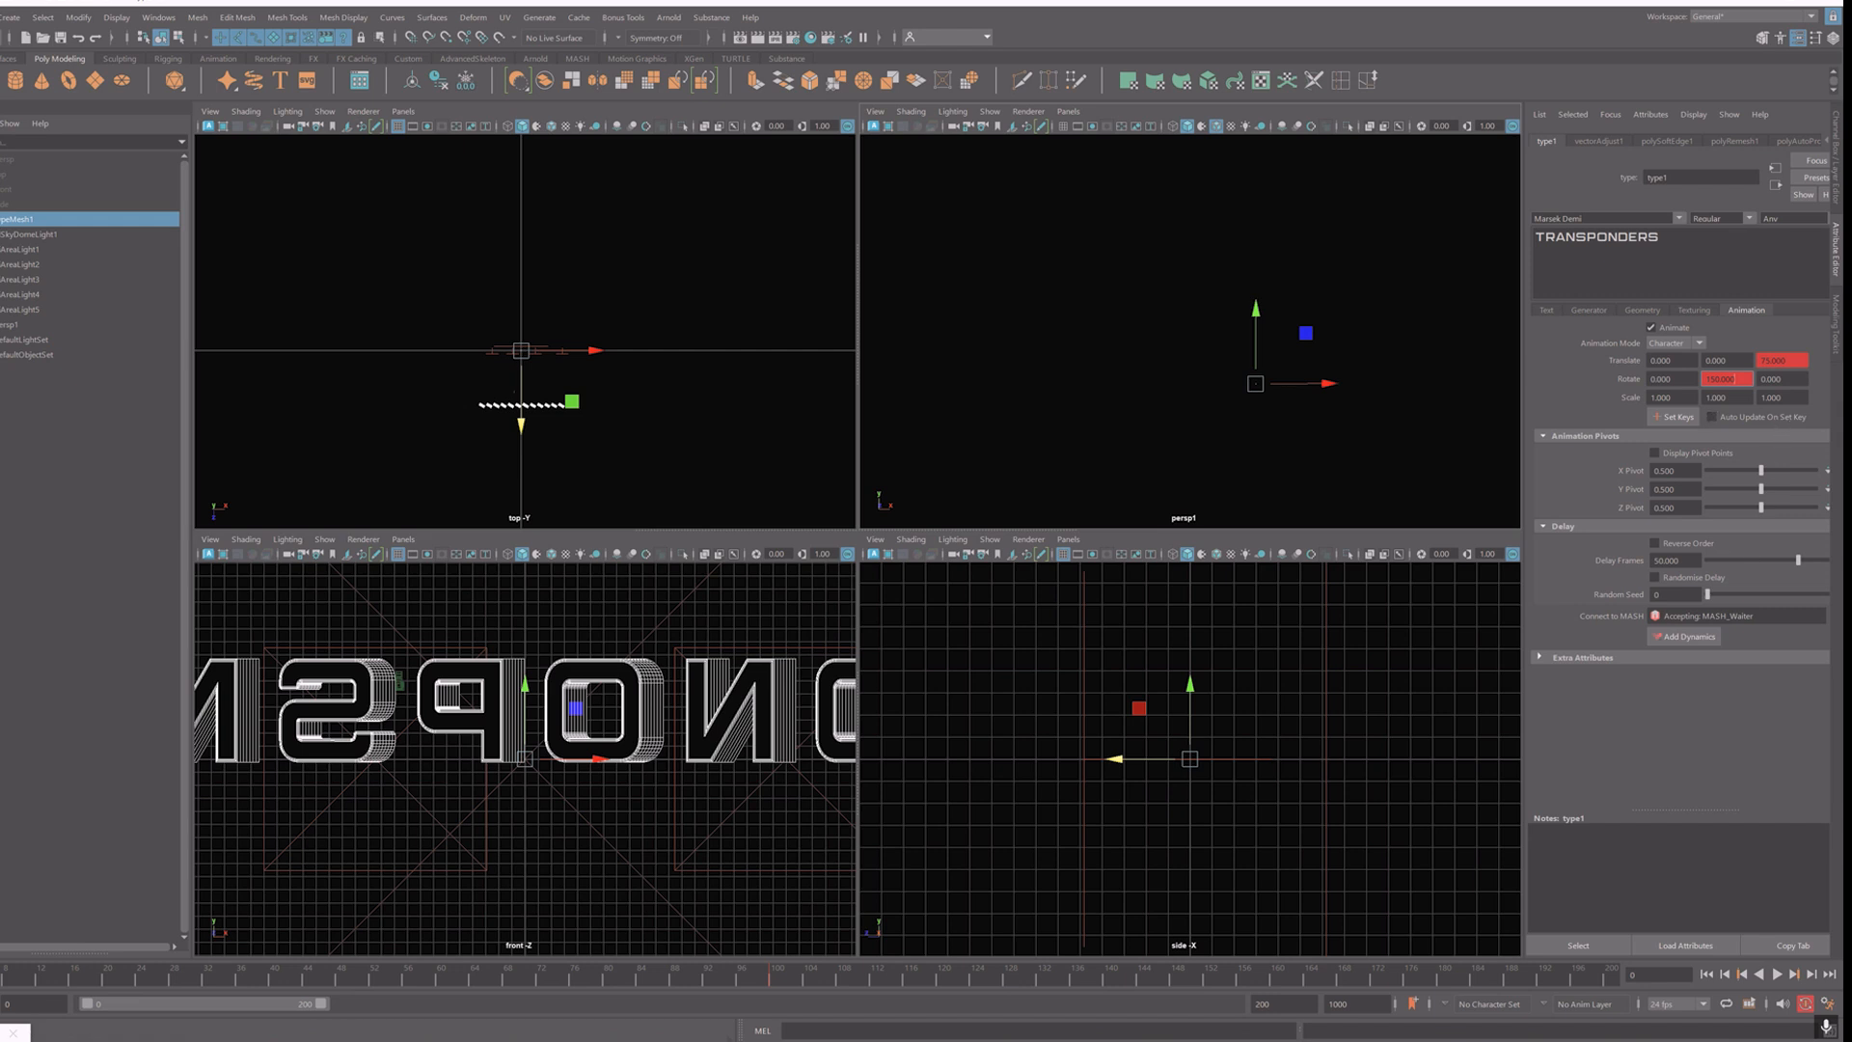
Step: Change the characters' keyed Rotate Y at frame 0 to 125 and play back the animation
text(125)
key(Return)
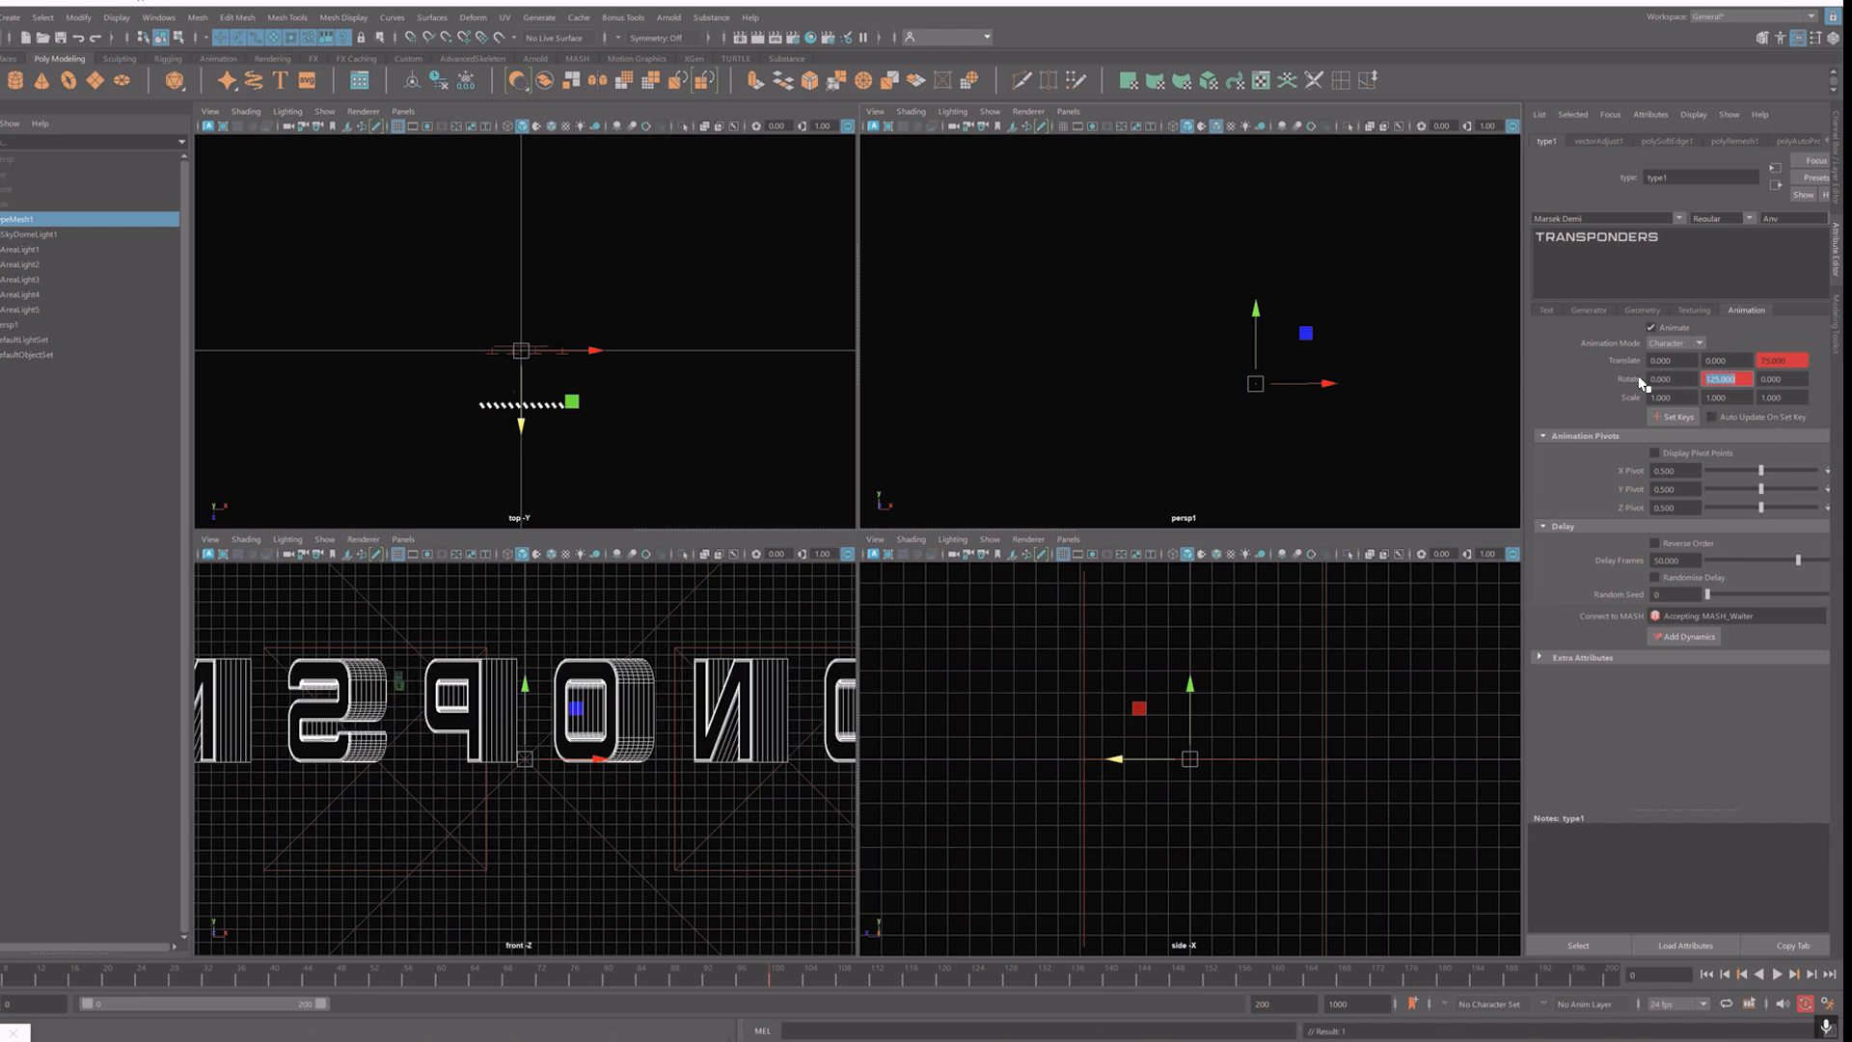
click(1777, 975)
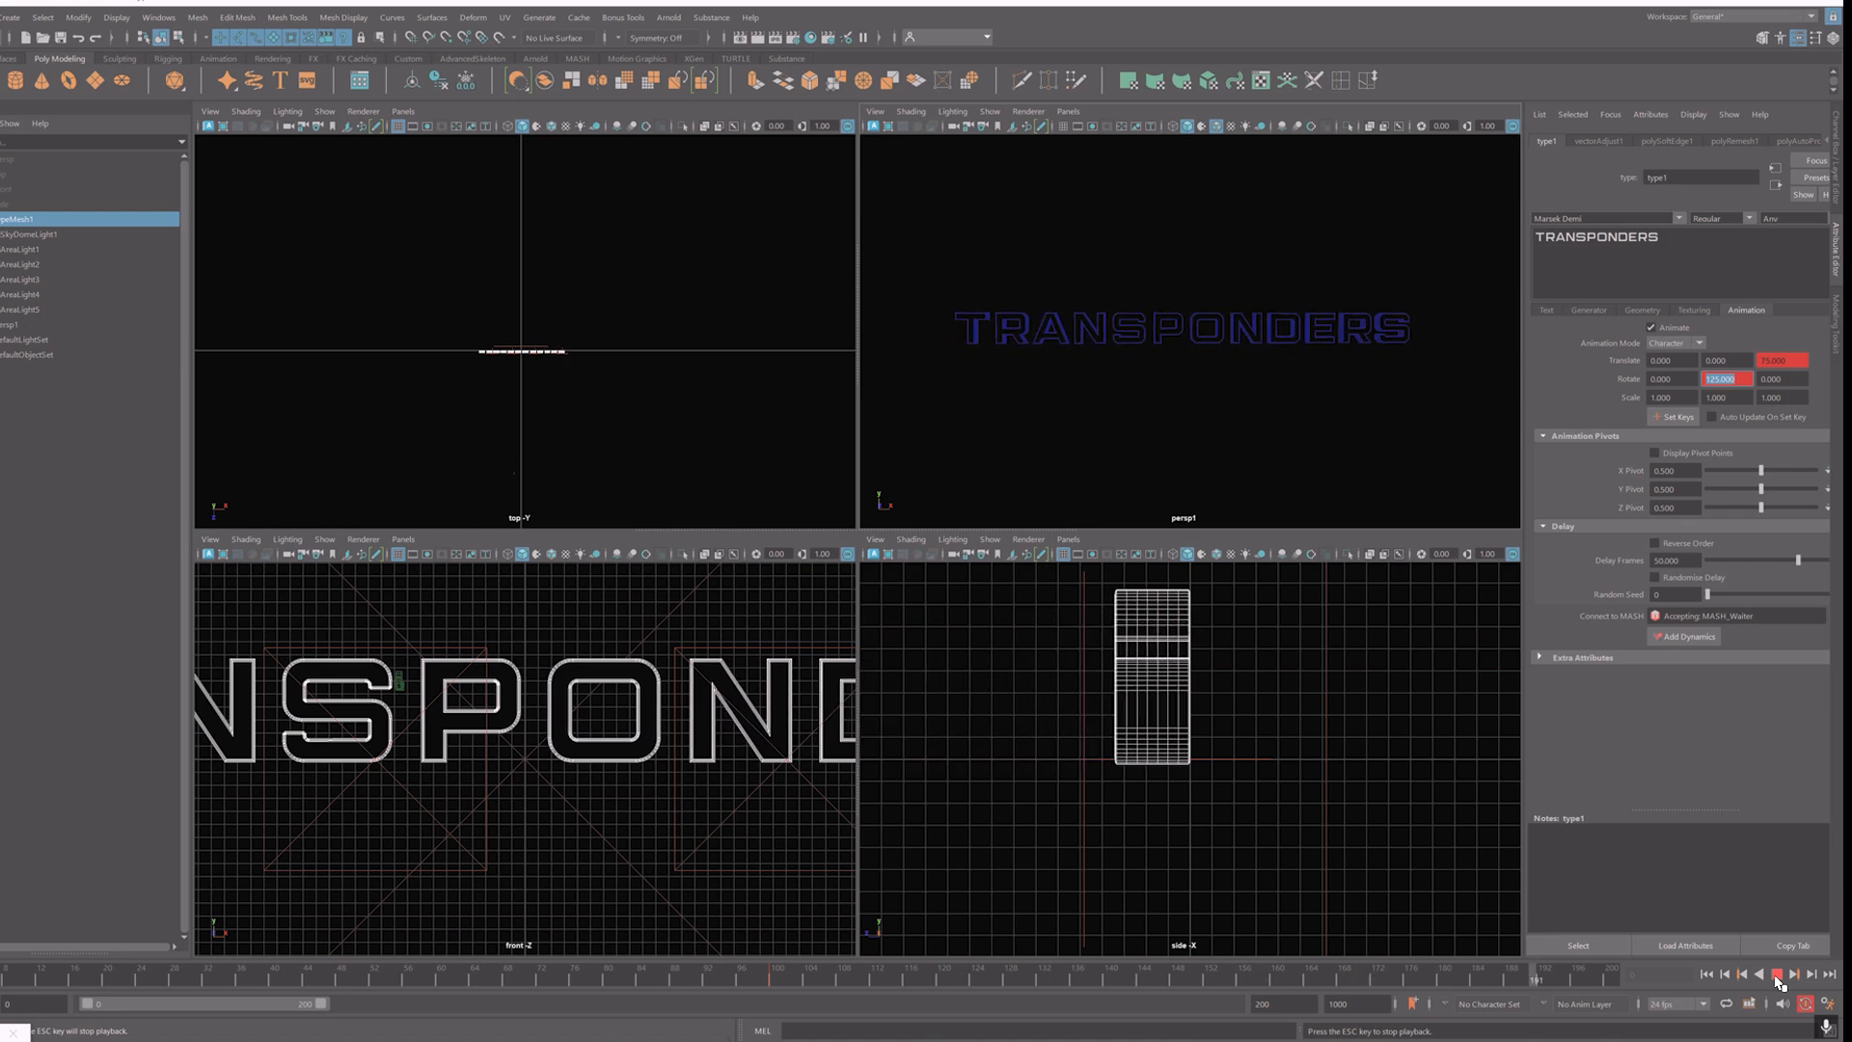
click(1777, 975)
Step: Move the render camera slightly farther back from the text at frame 200 and save the scene
drag(787, 989, 1618, 976)
key(w)
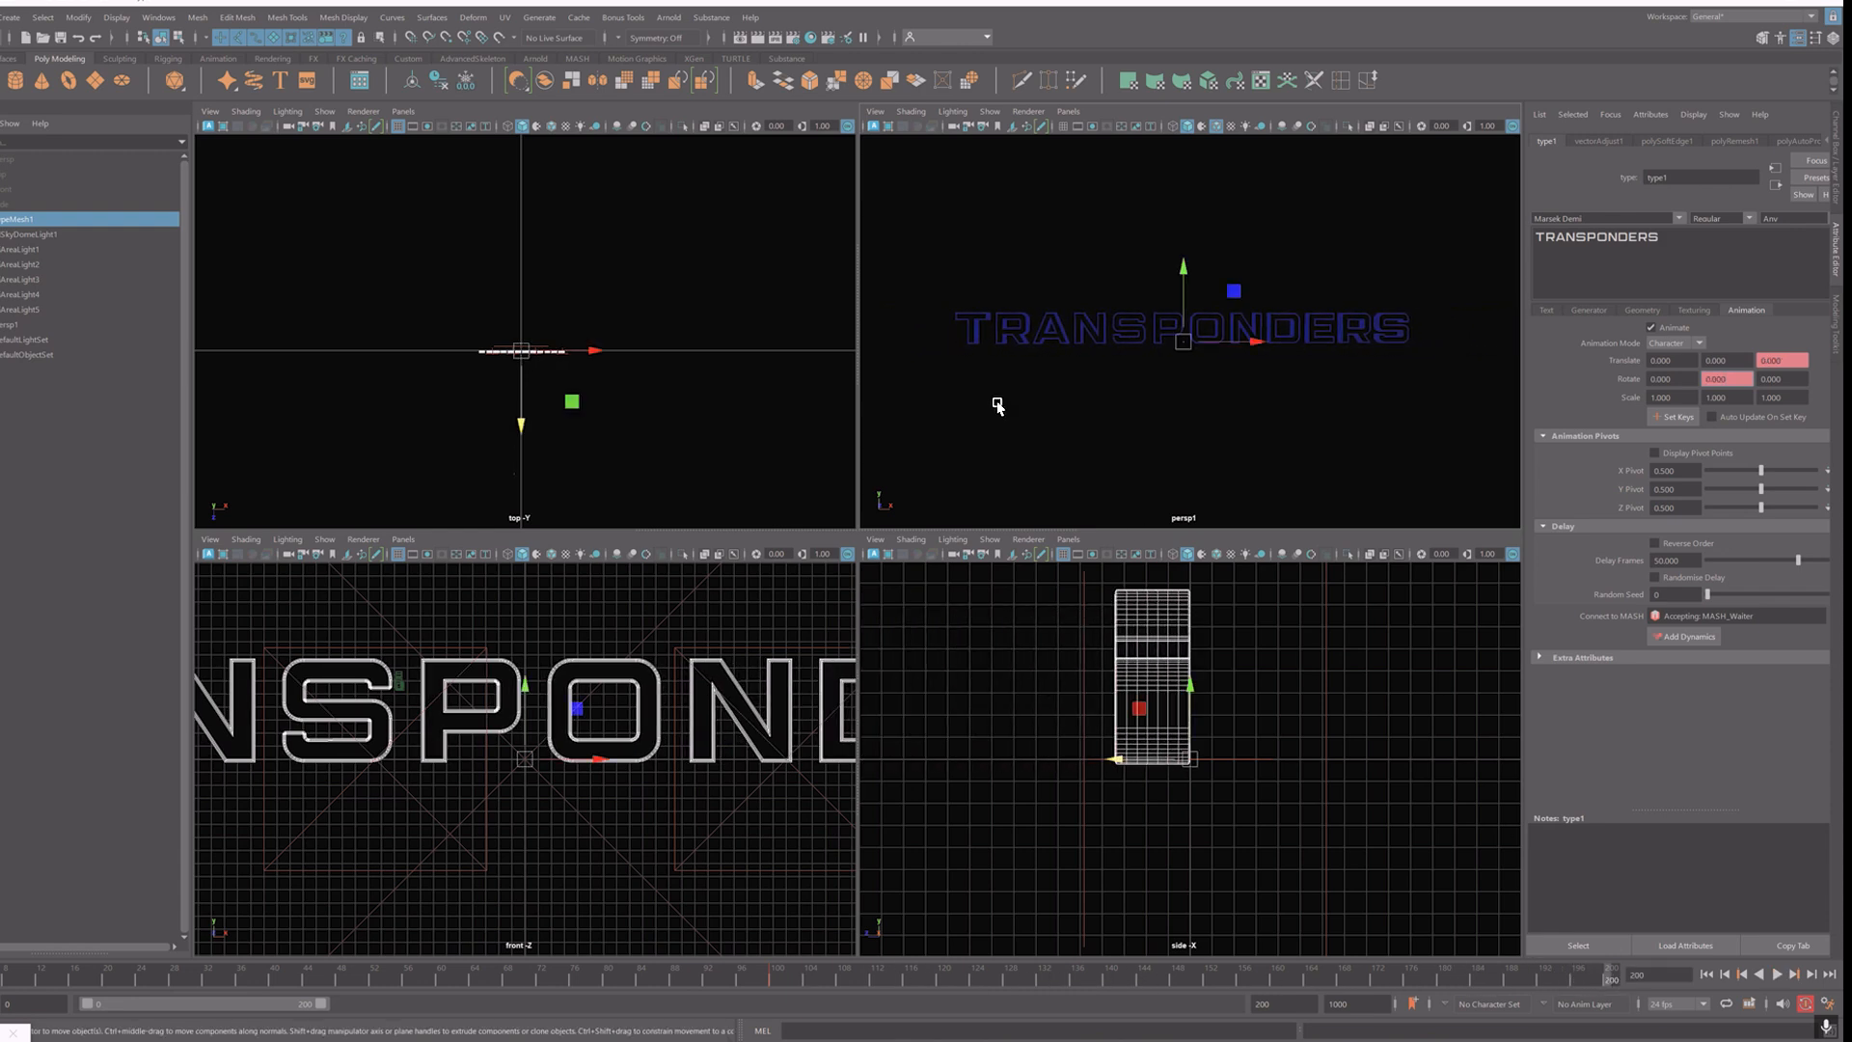
click(958, 126)
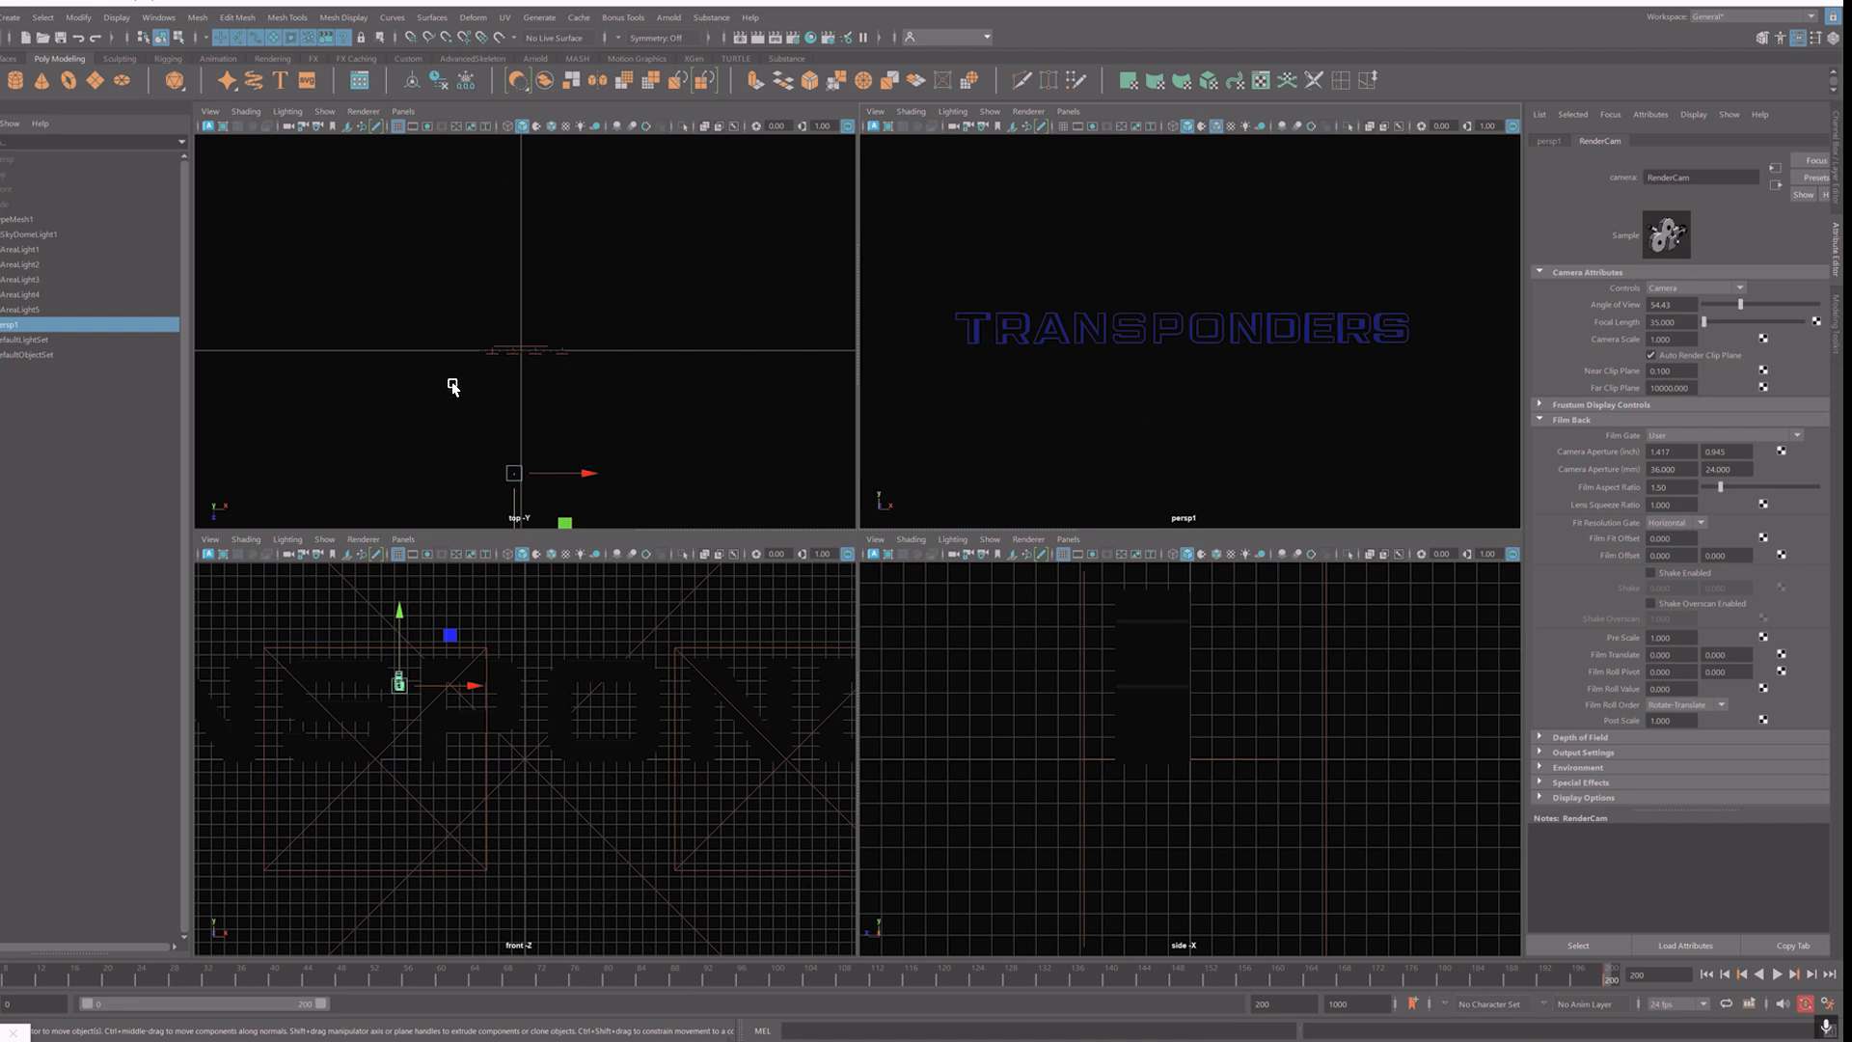
drag(514, 522, 513, 528)
key(ctrl+s)
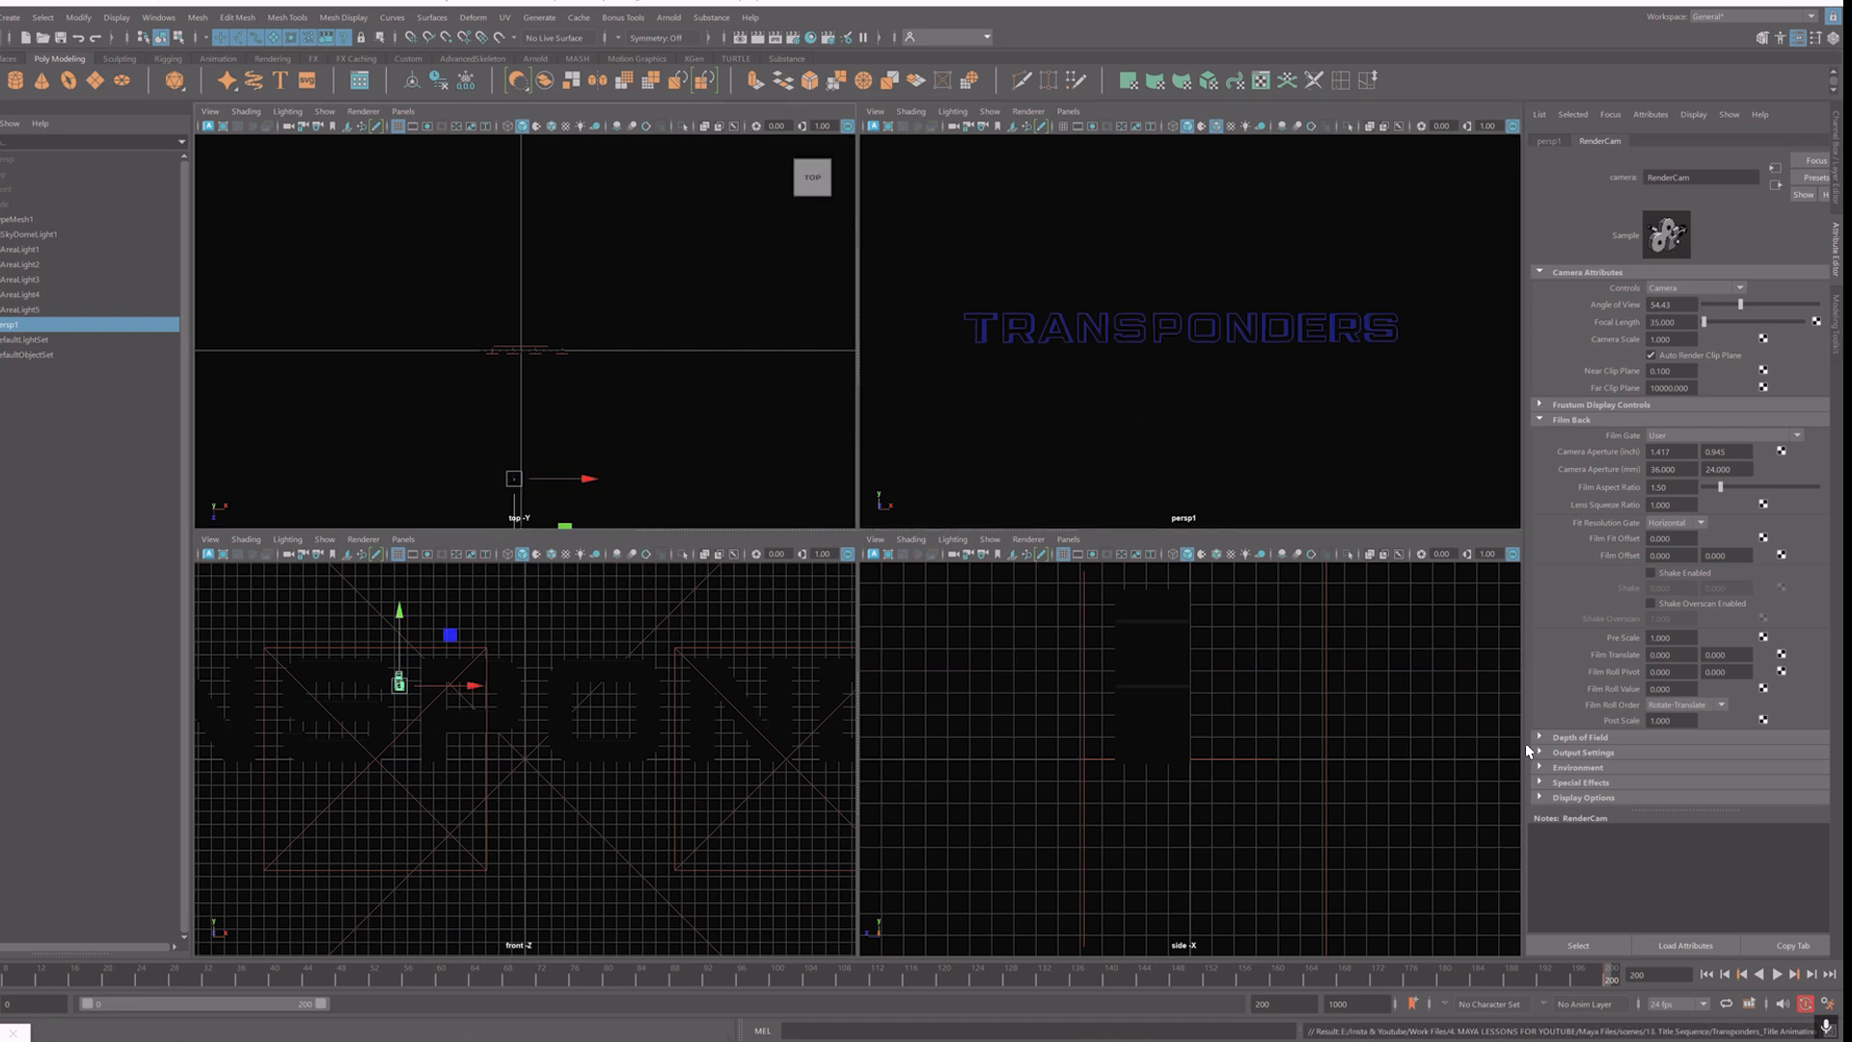
Step: Select the TRANSPONDERS text and set a key on its Kerning Scale at frame 140
click(1058, 330)
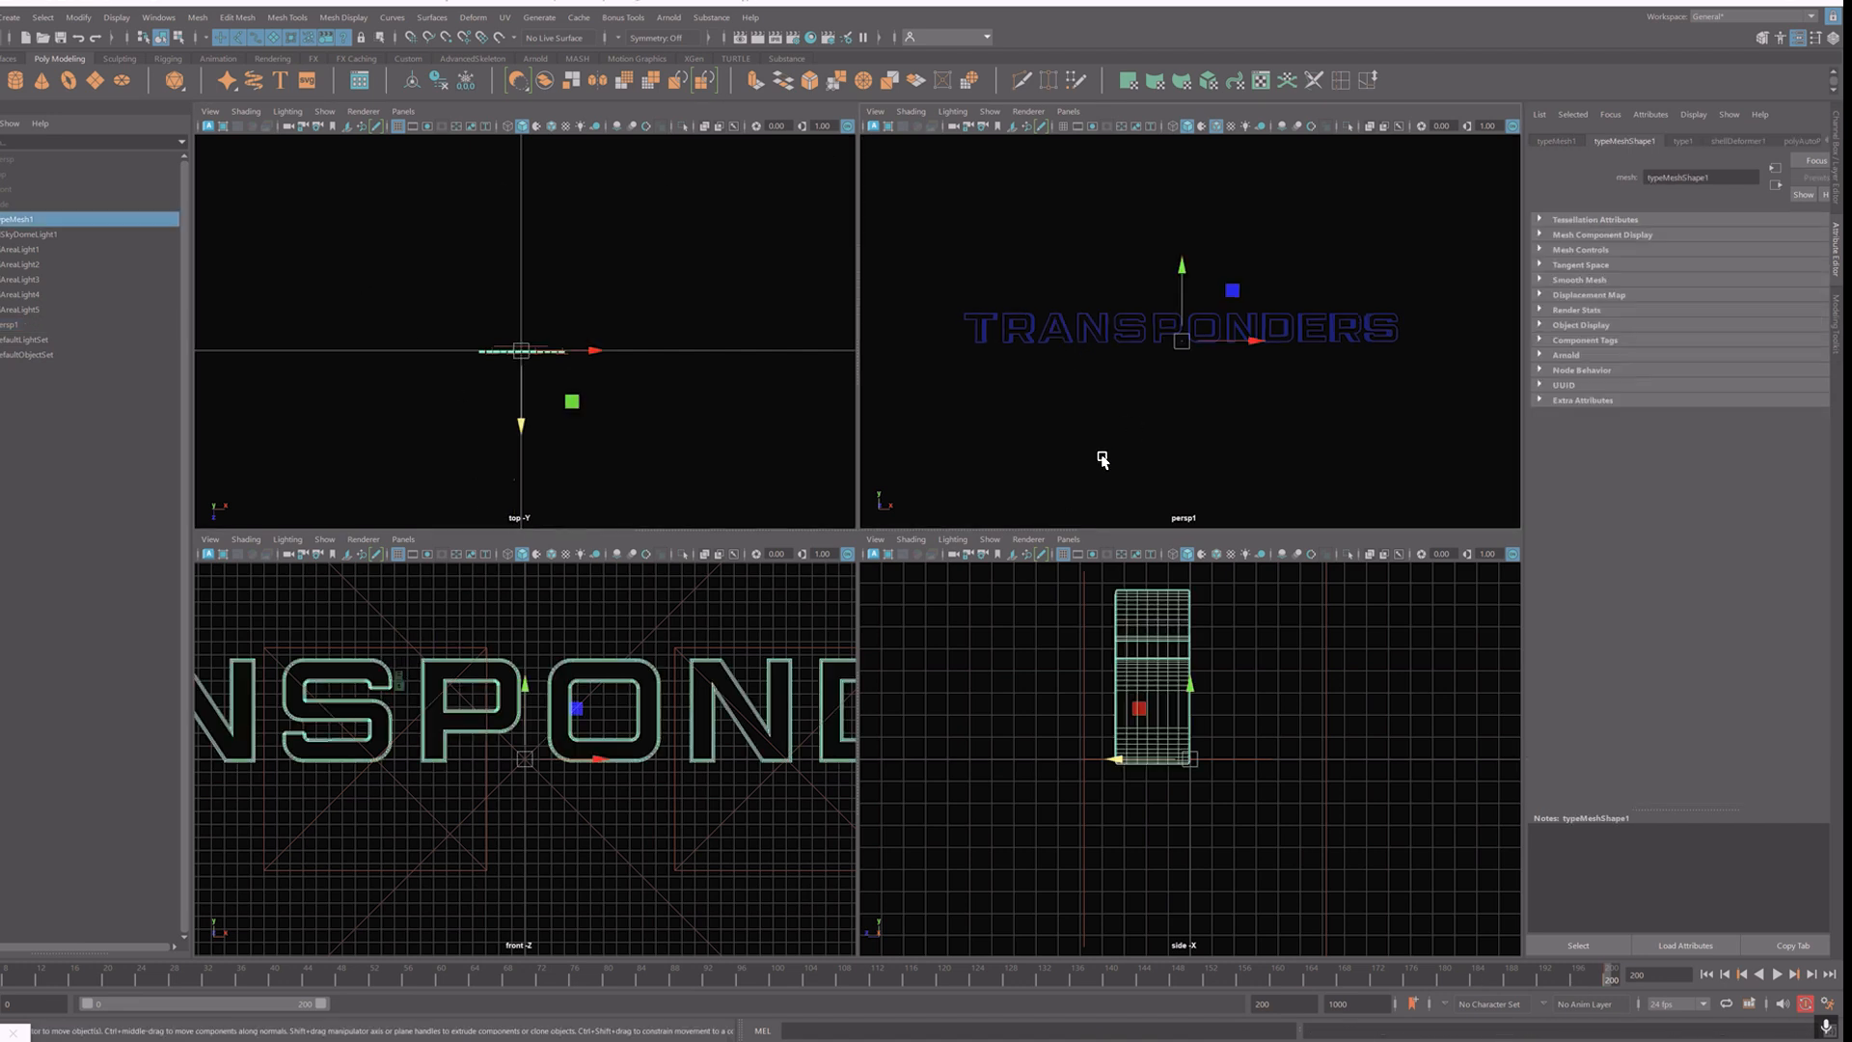
drag(67, 967, 1110, 1005)
click(1685, 142)
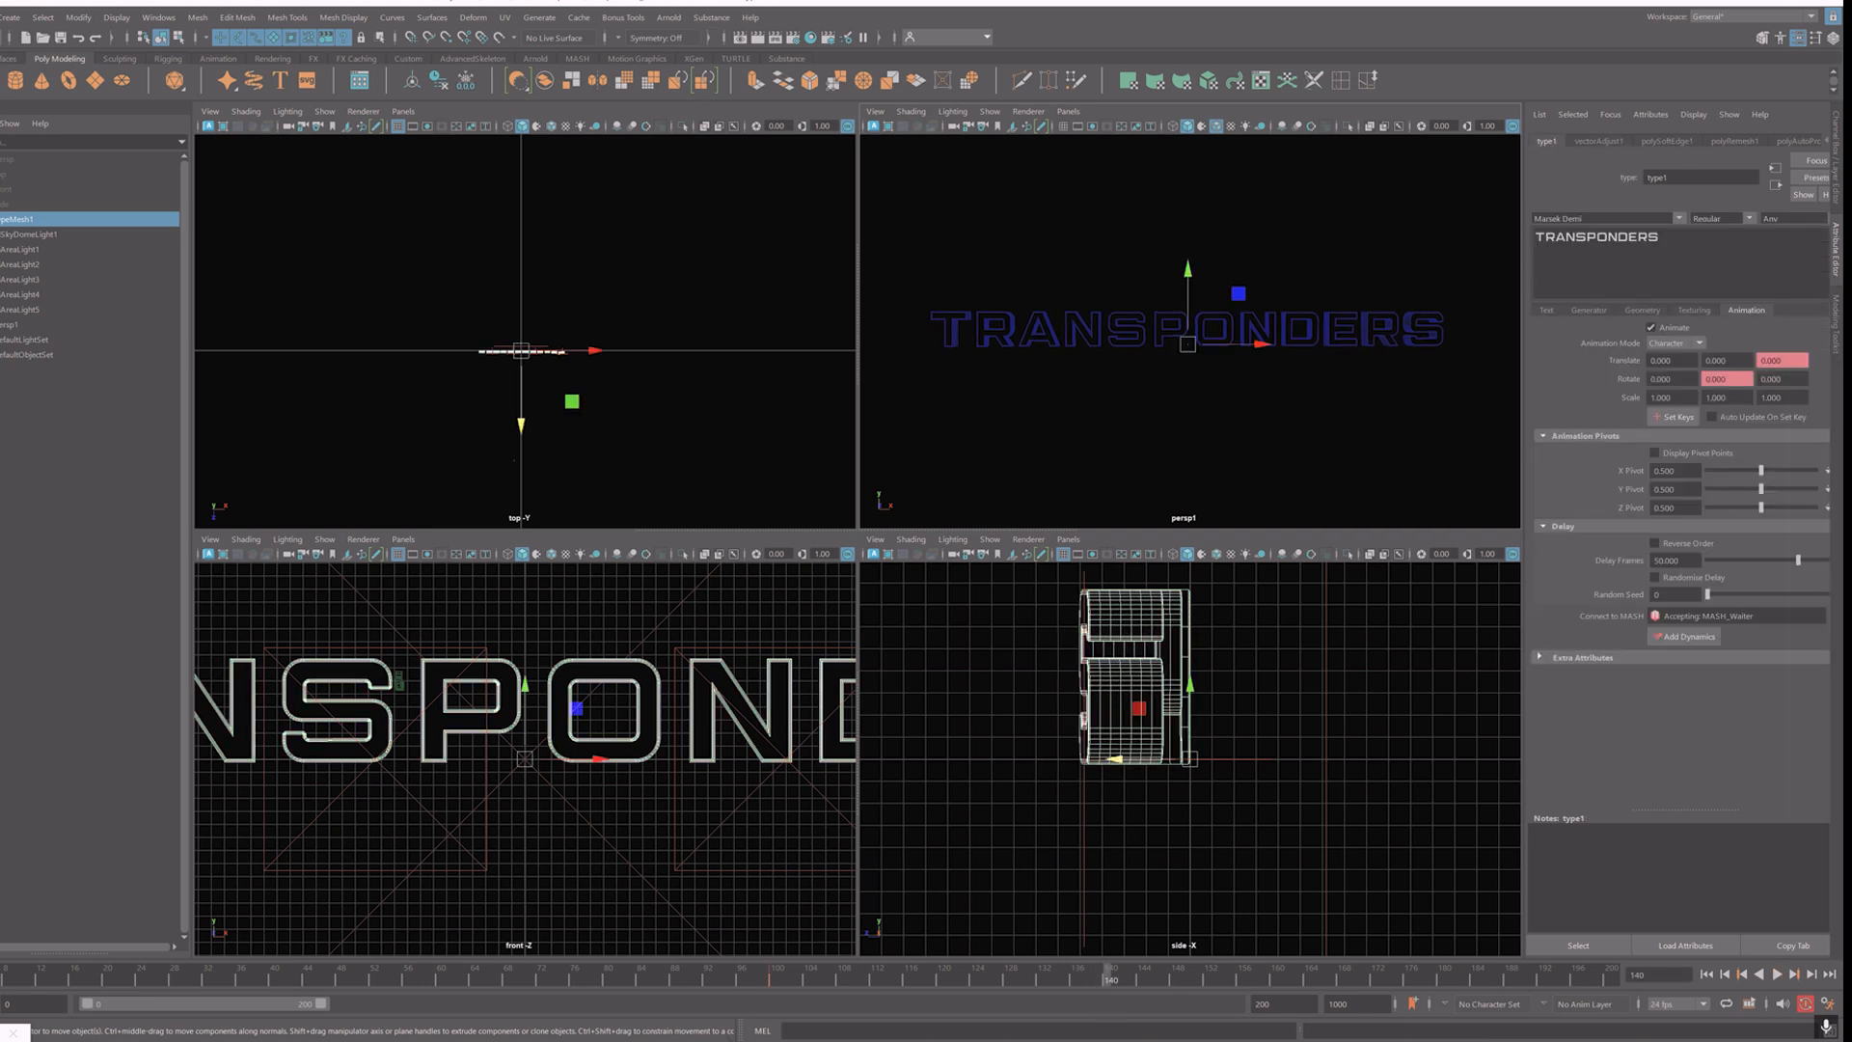
click(1545, 309)
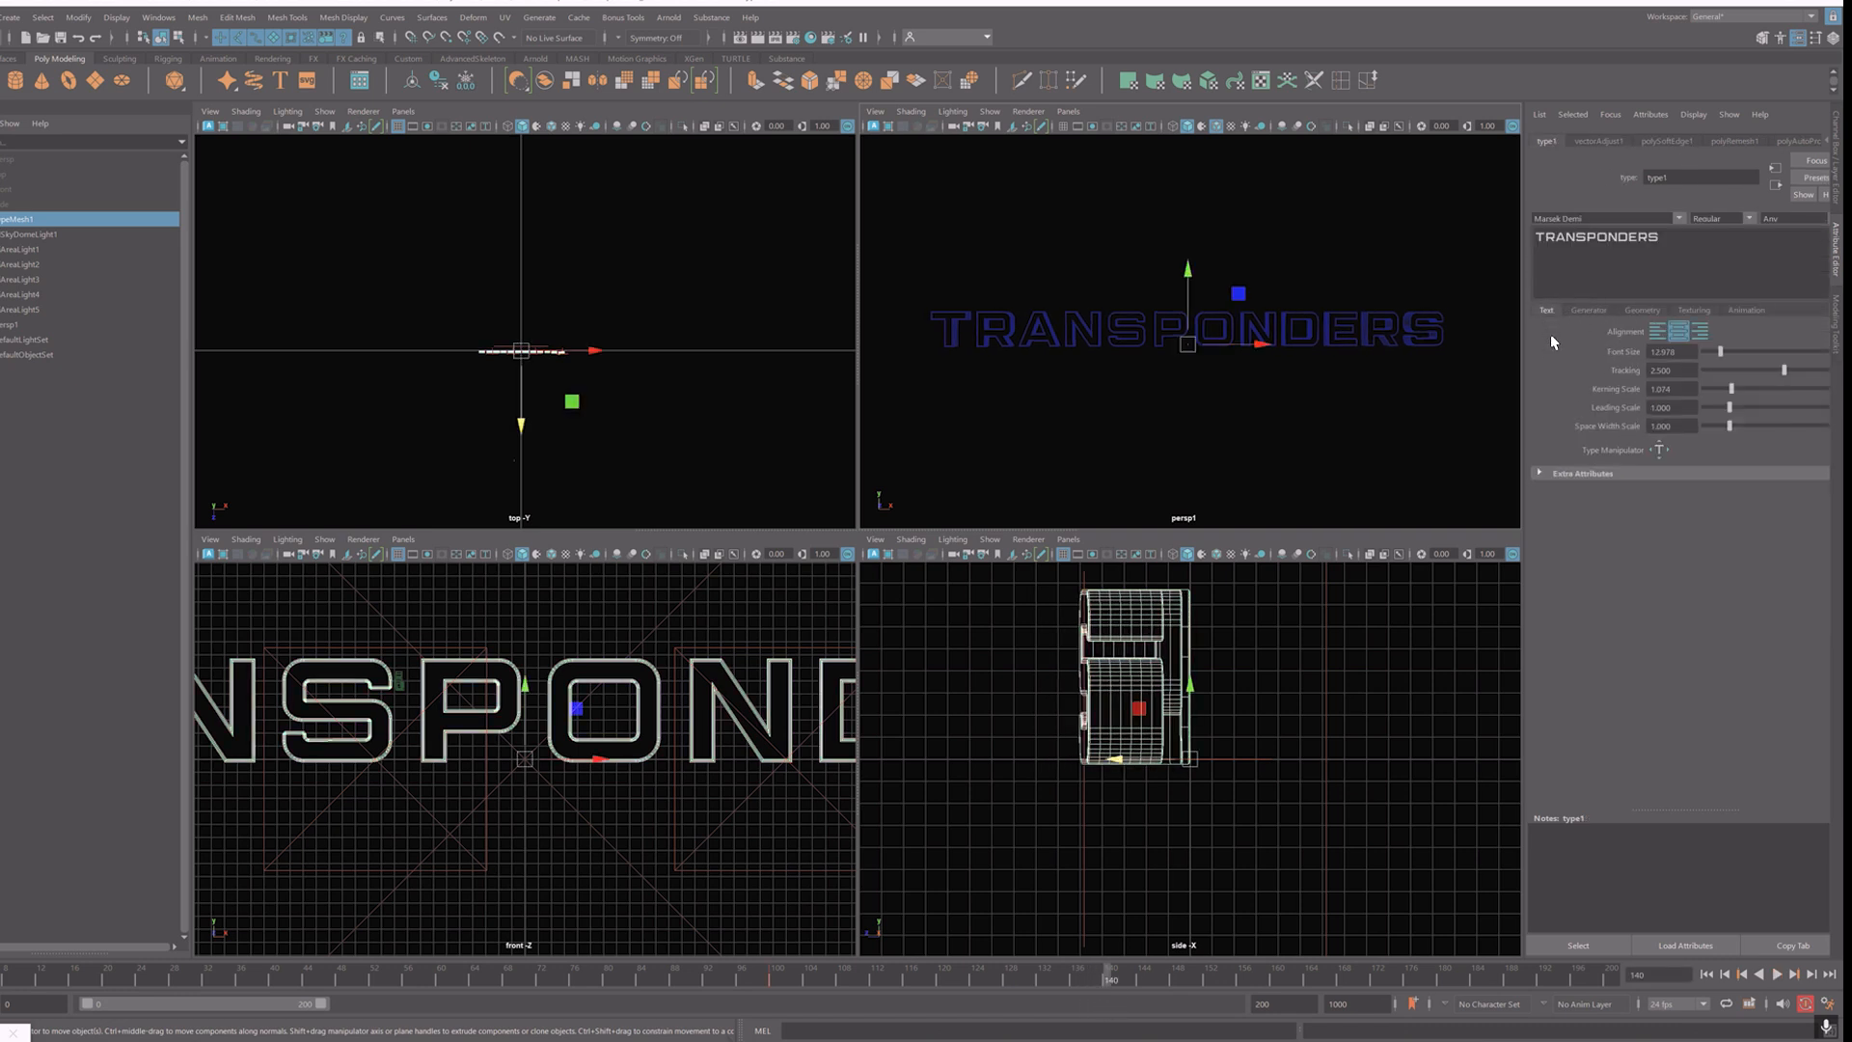
right_click(1694, 390)
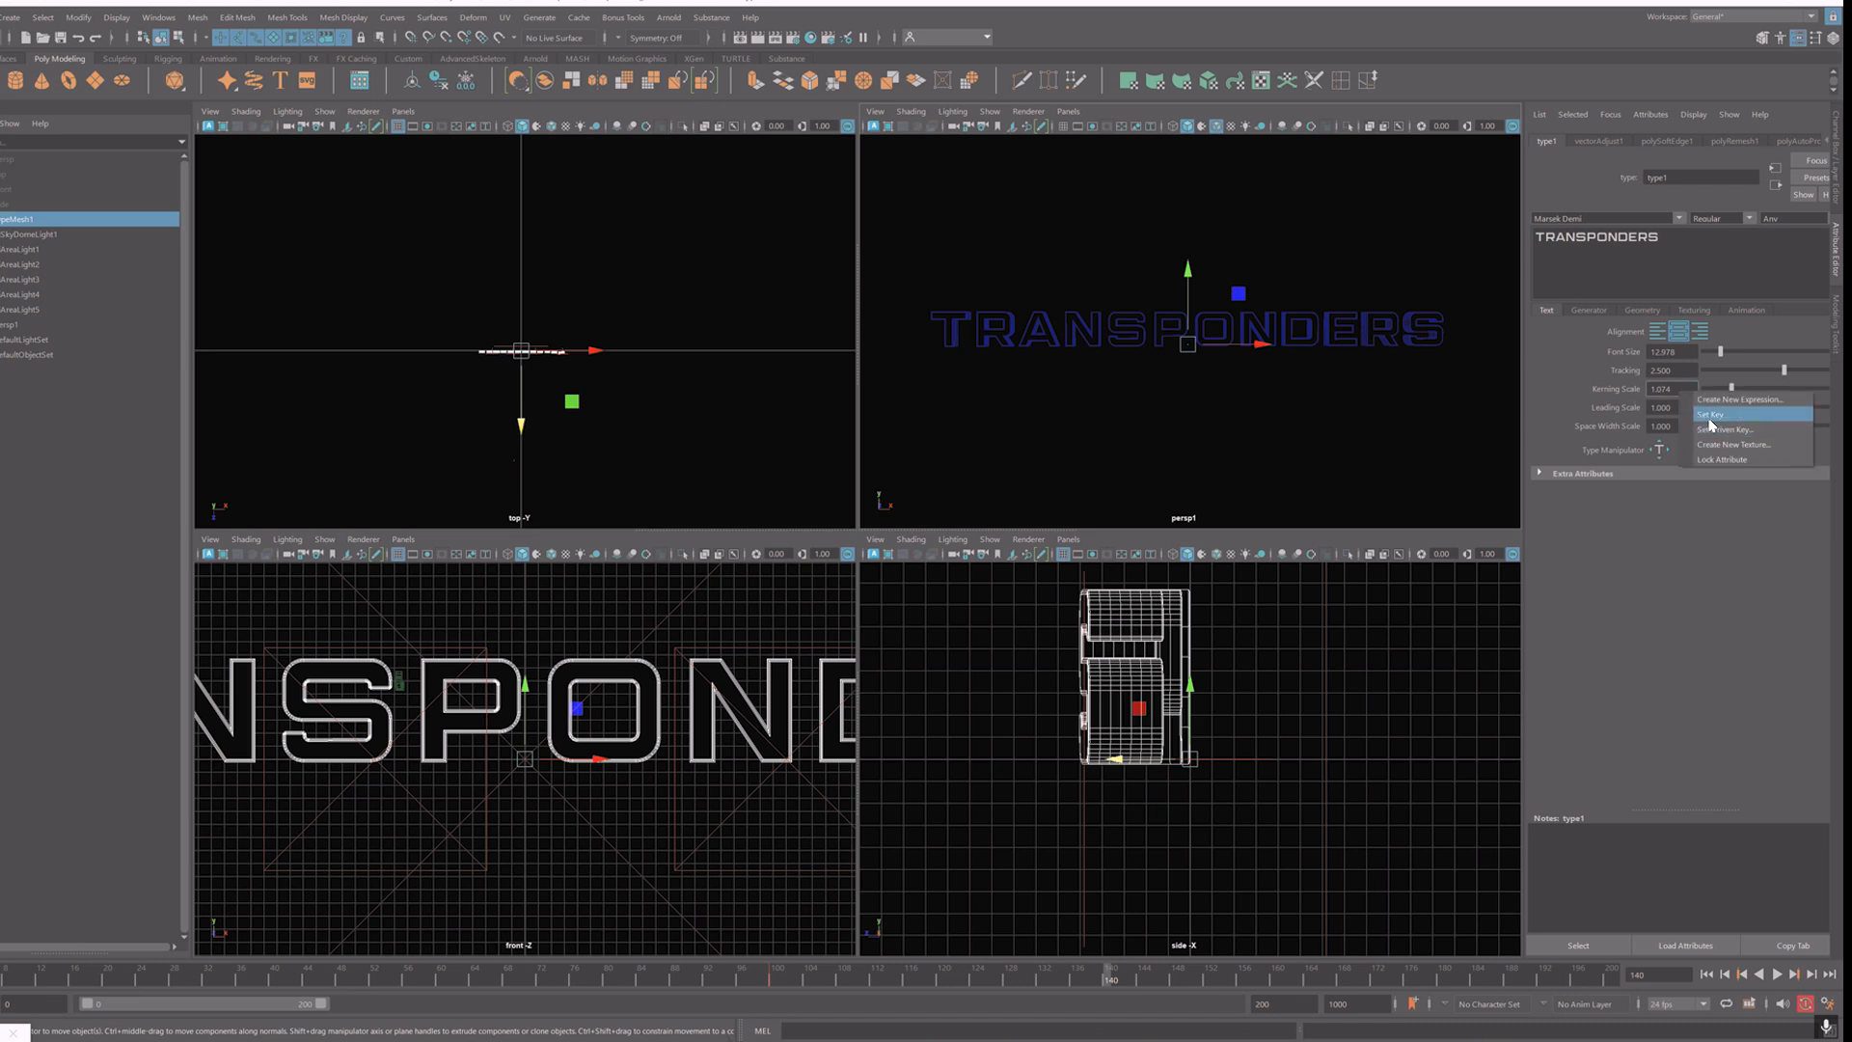
click(1711, 415)
Step: Widen the text's Kerning Scale at frame 200, settle it at 1.1 and play back from frame 140
drag(1111, 993, 1624, 1007)
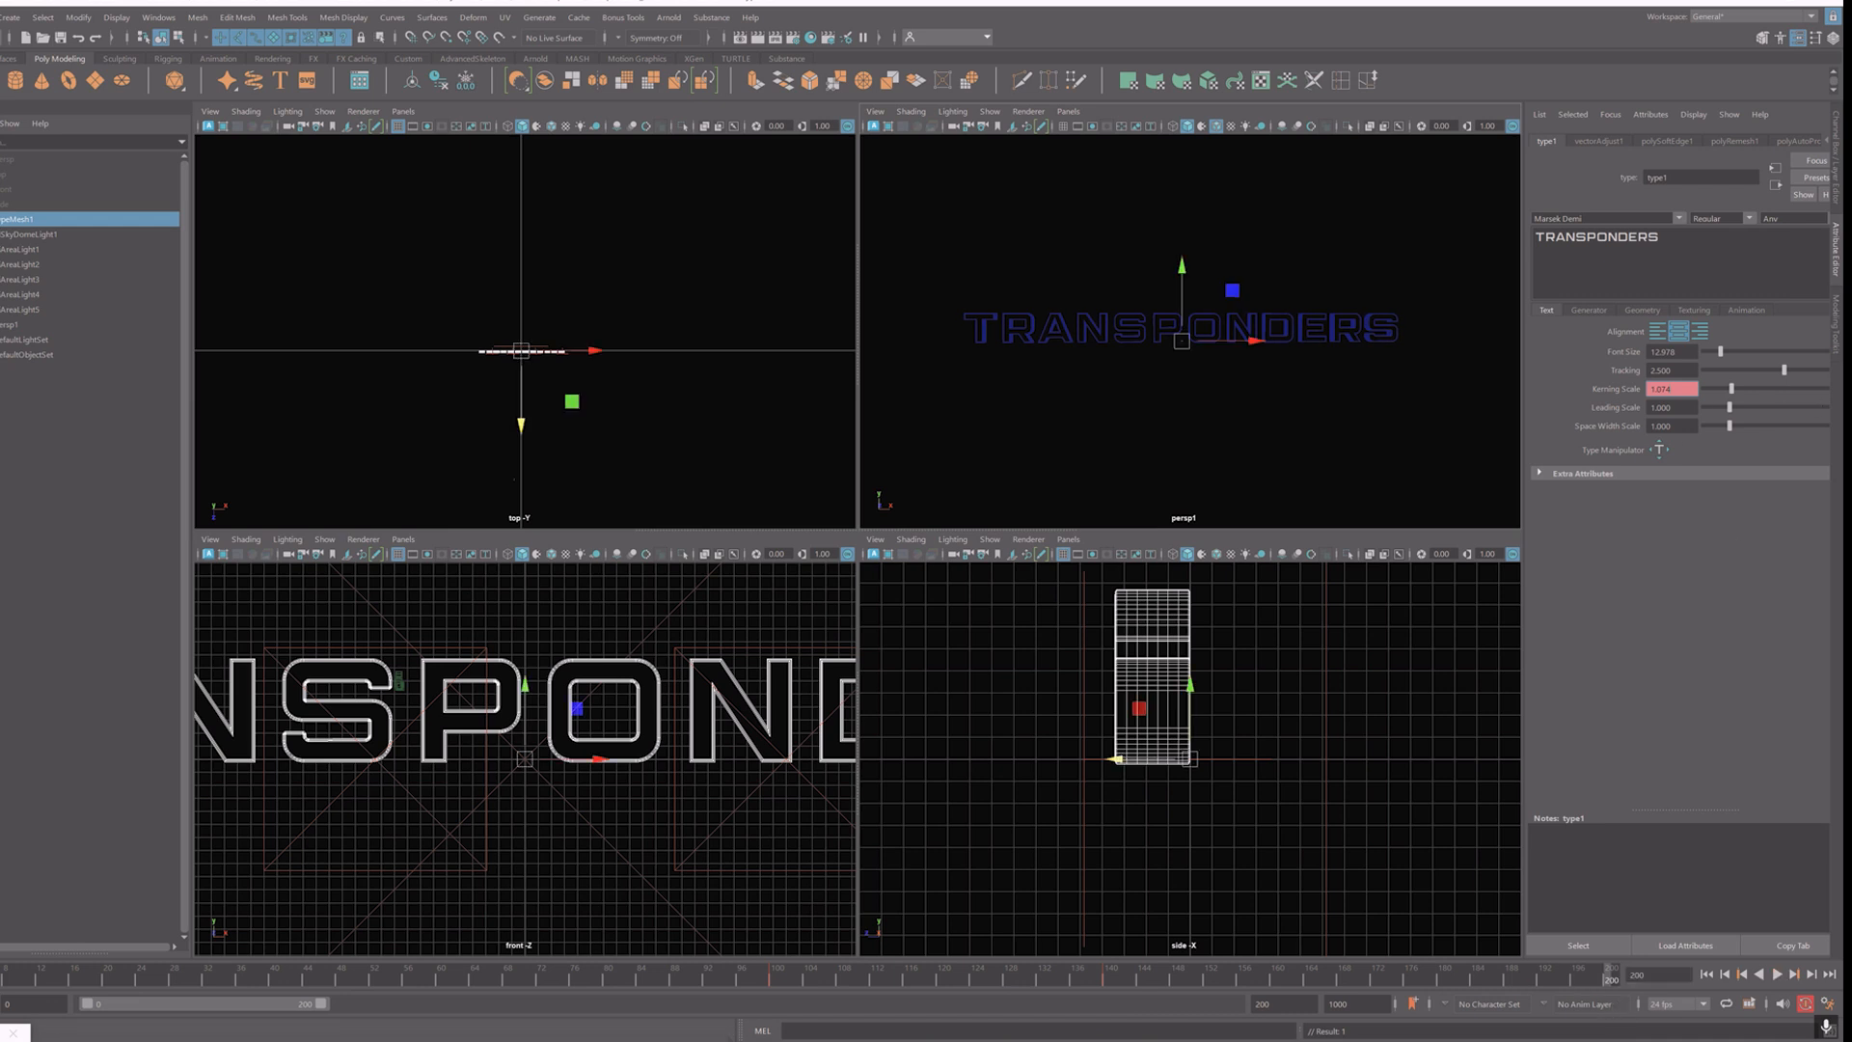
mouse_move(1731, 389)
mouse_down()
mouse_move(1762, 389)
mouse_move(1736, 389)
mouse_up()
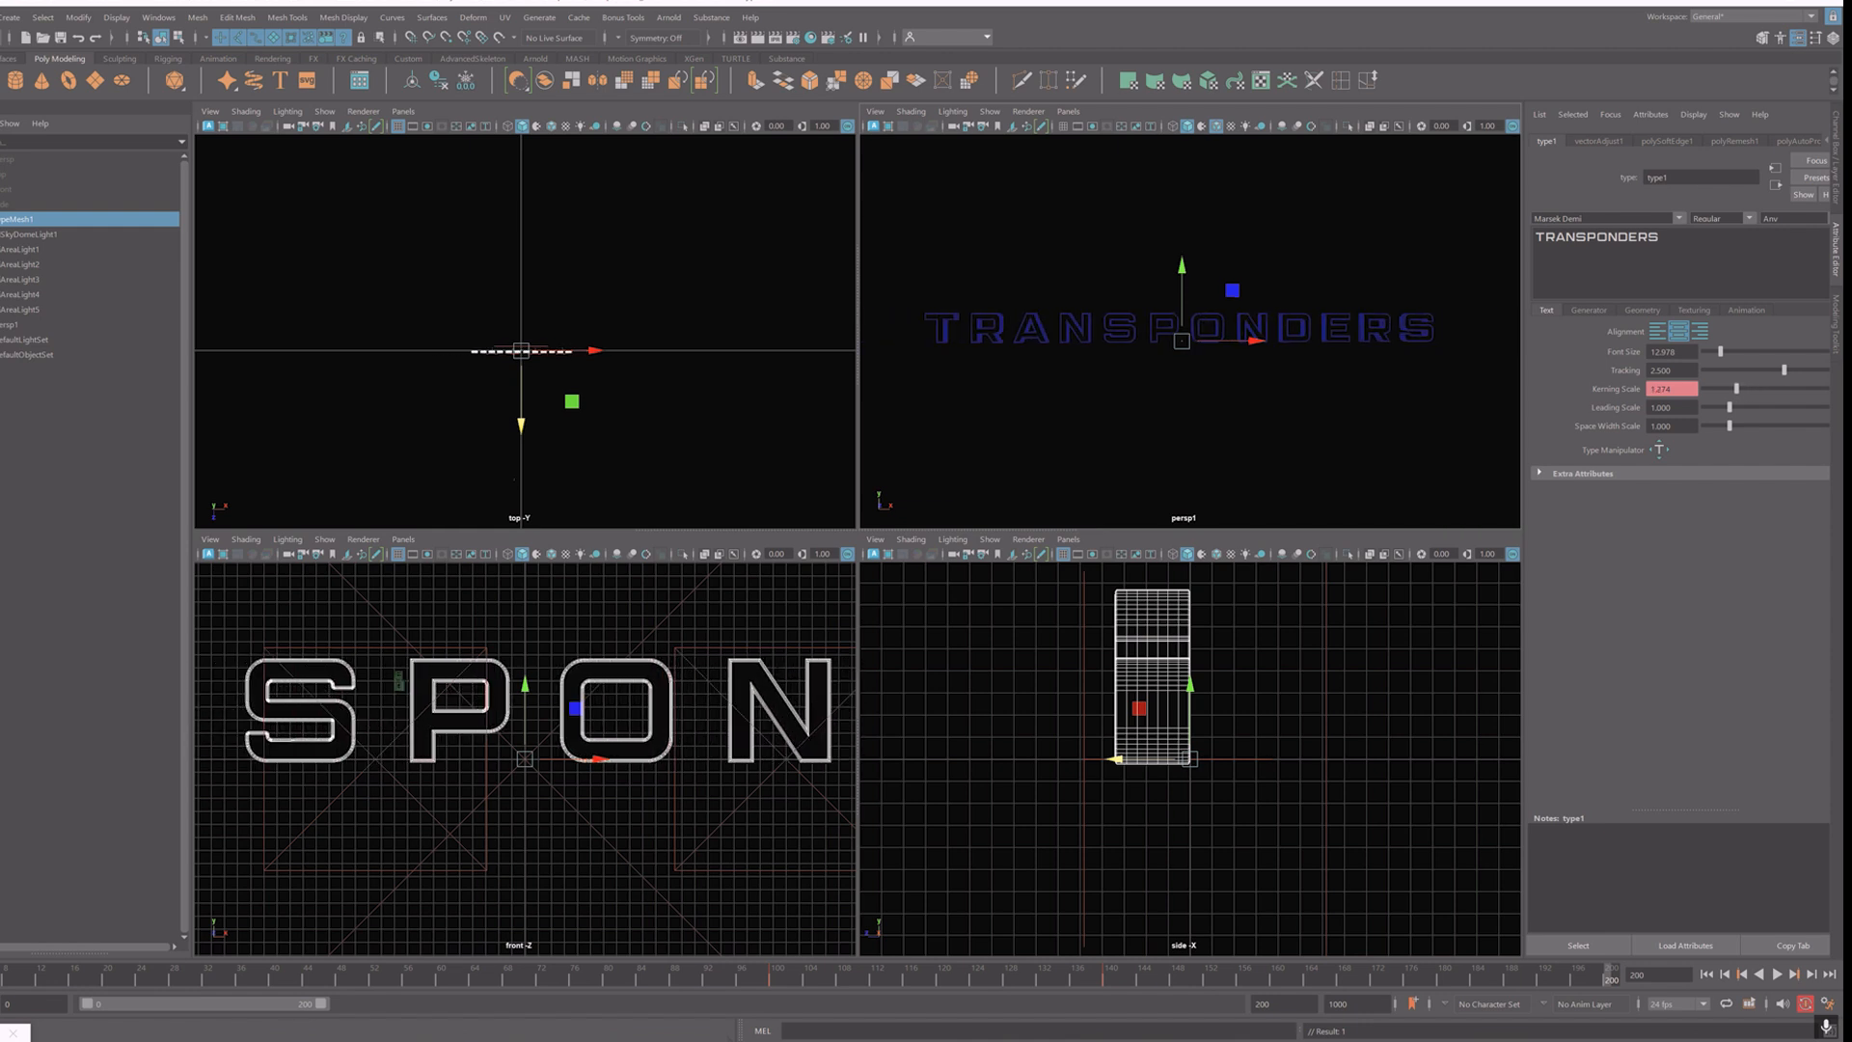
click(1671, 389)
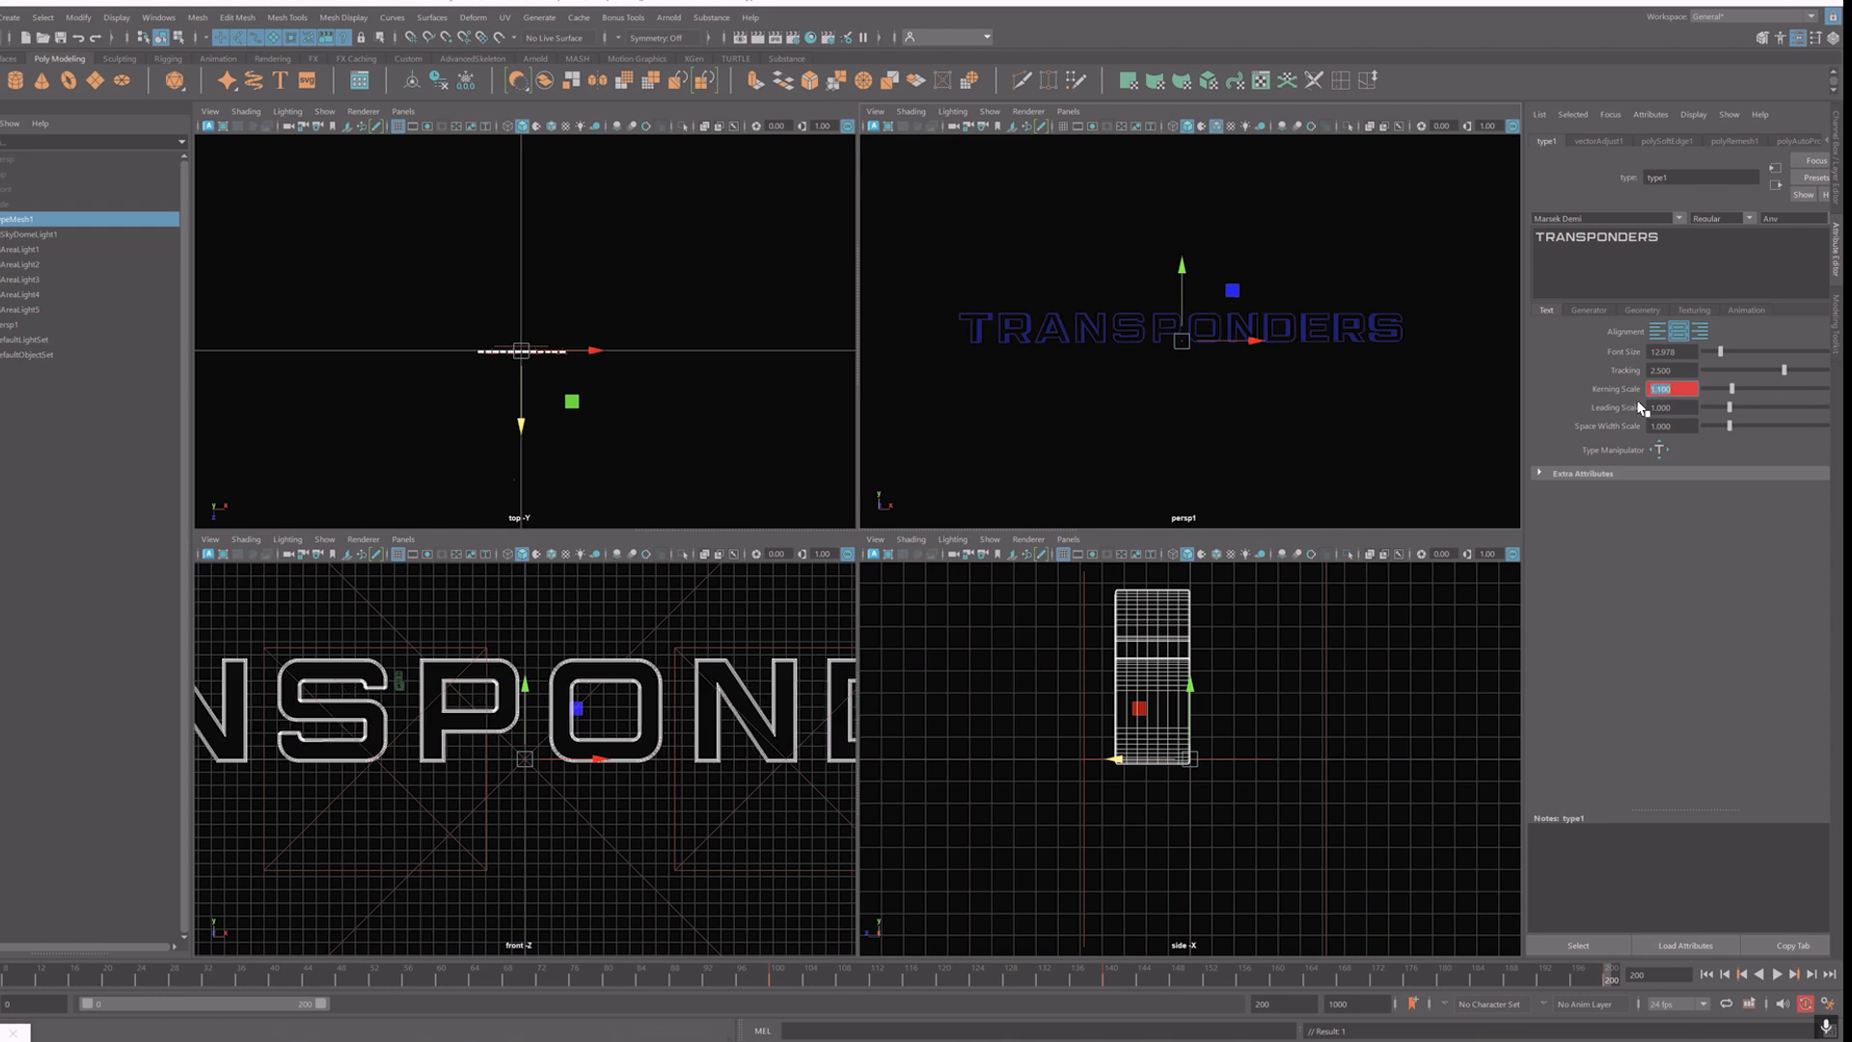
click(1110, 975)
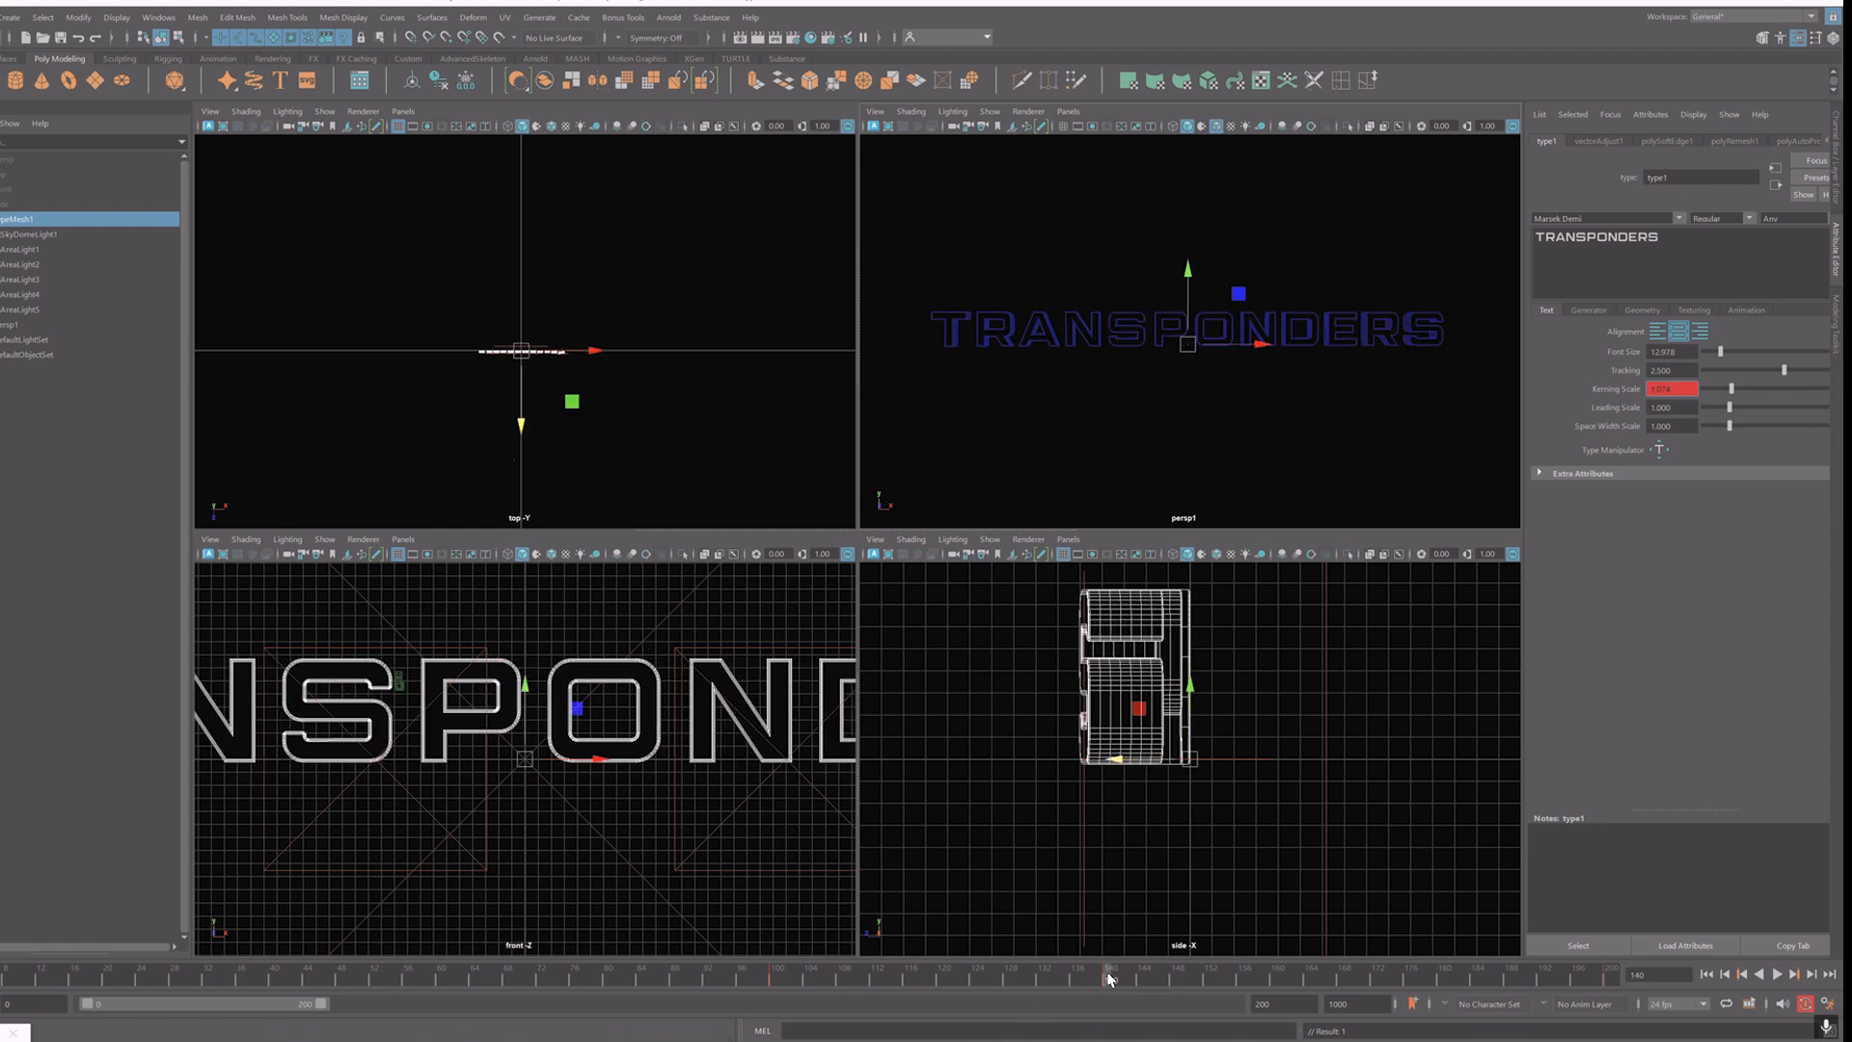
key(alt+v)
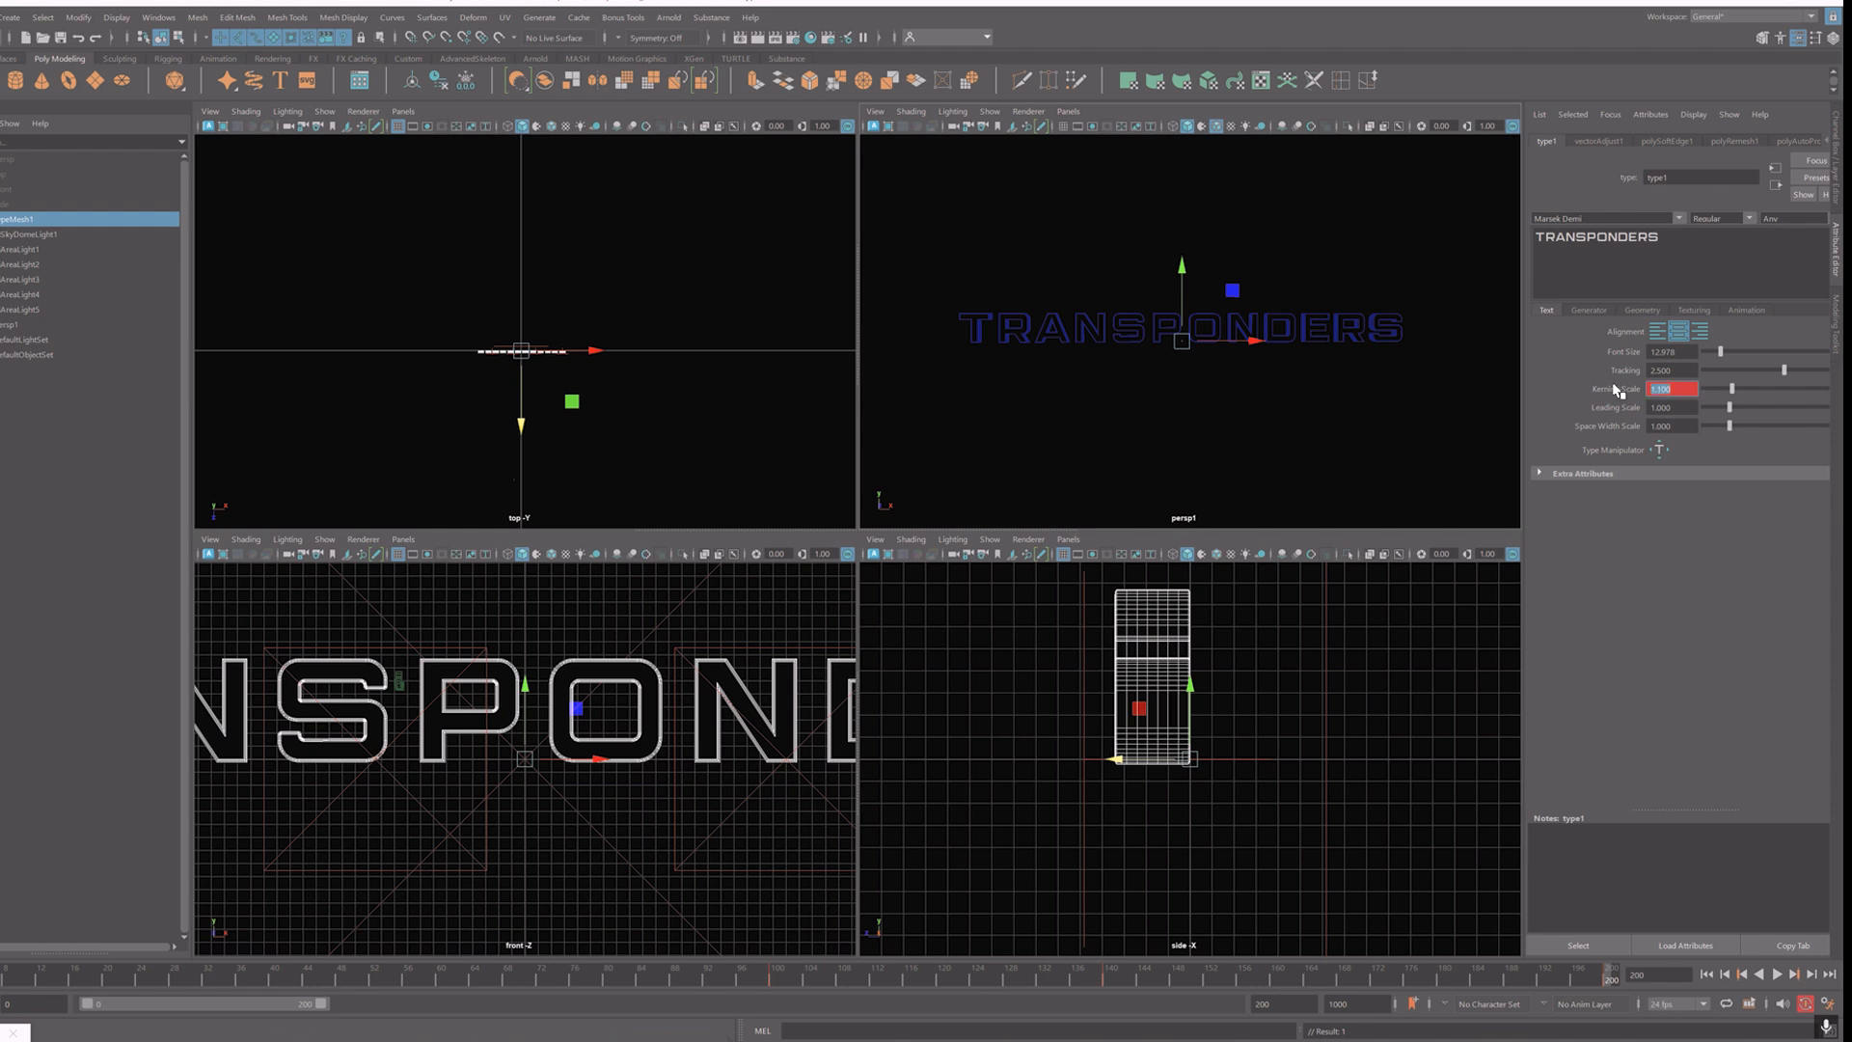
Step: Try a Kerning Scale of 1.5 at frame 200 and scrub the timeline to check the spreading letters
text(1.5)
key(Return)
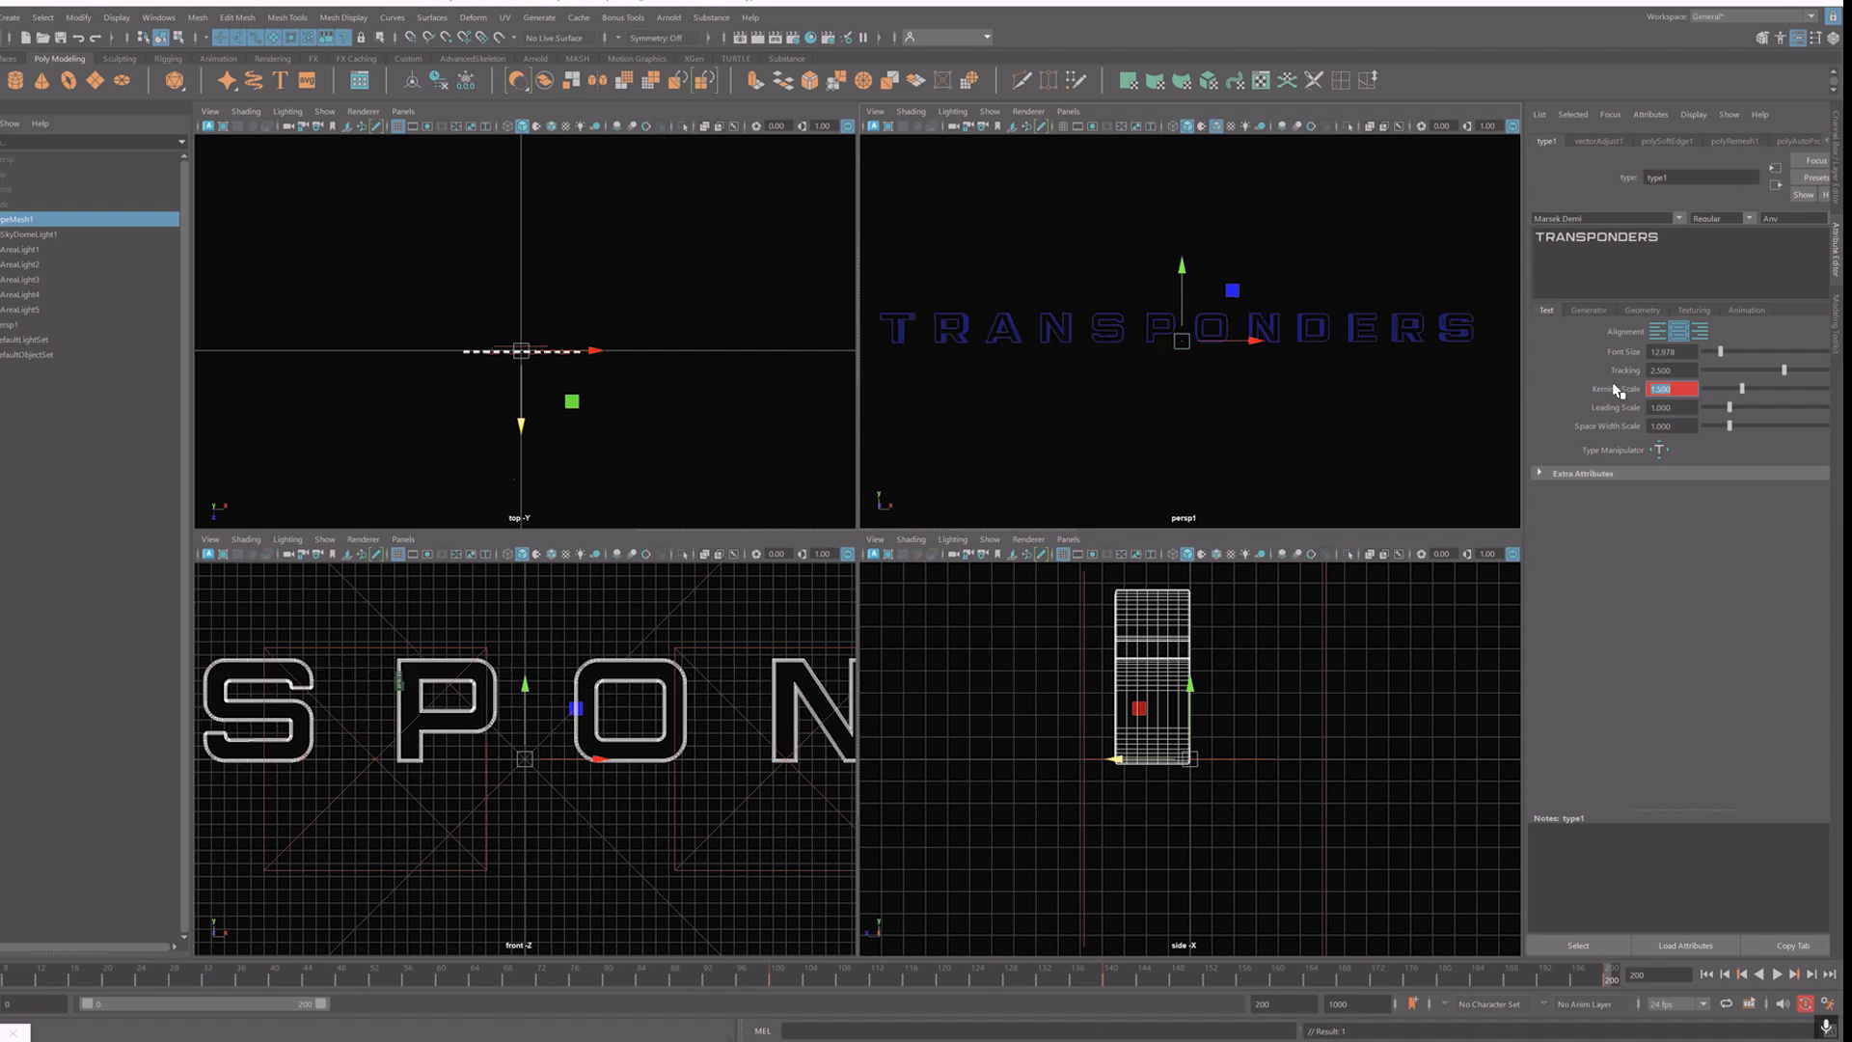
drag(1112, 982, 946, 978)
drag(1095, 983, 1611, 988)
Step: Set the text's Kerning Scale at frame 200 to 1.2 and play back the animation
text(1.2)
key(Return)
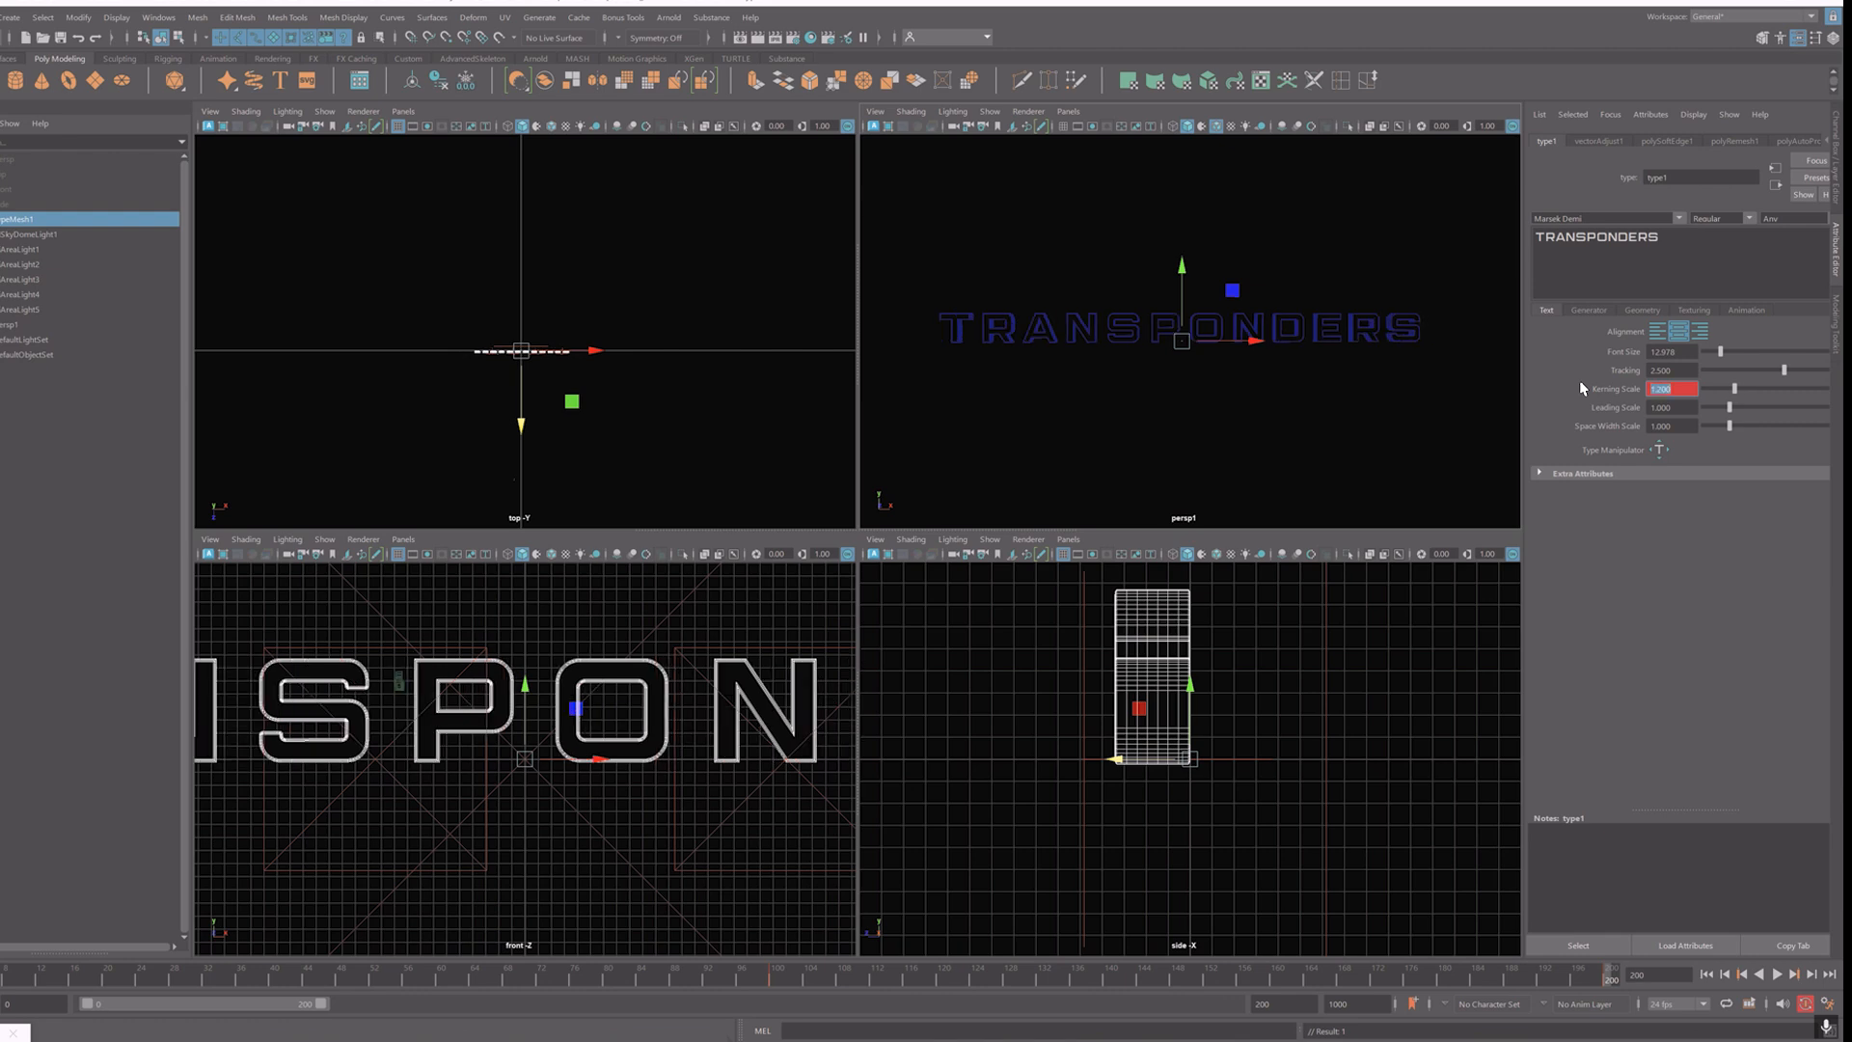
key(alt+v)
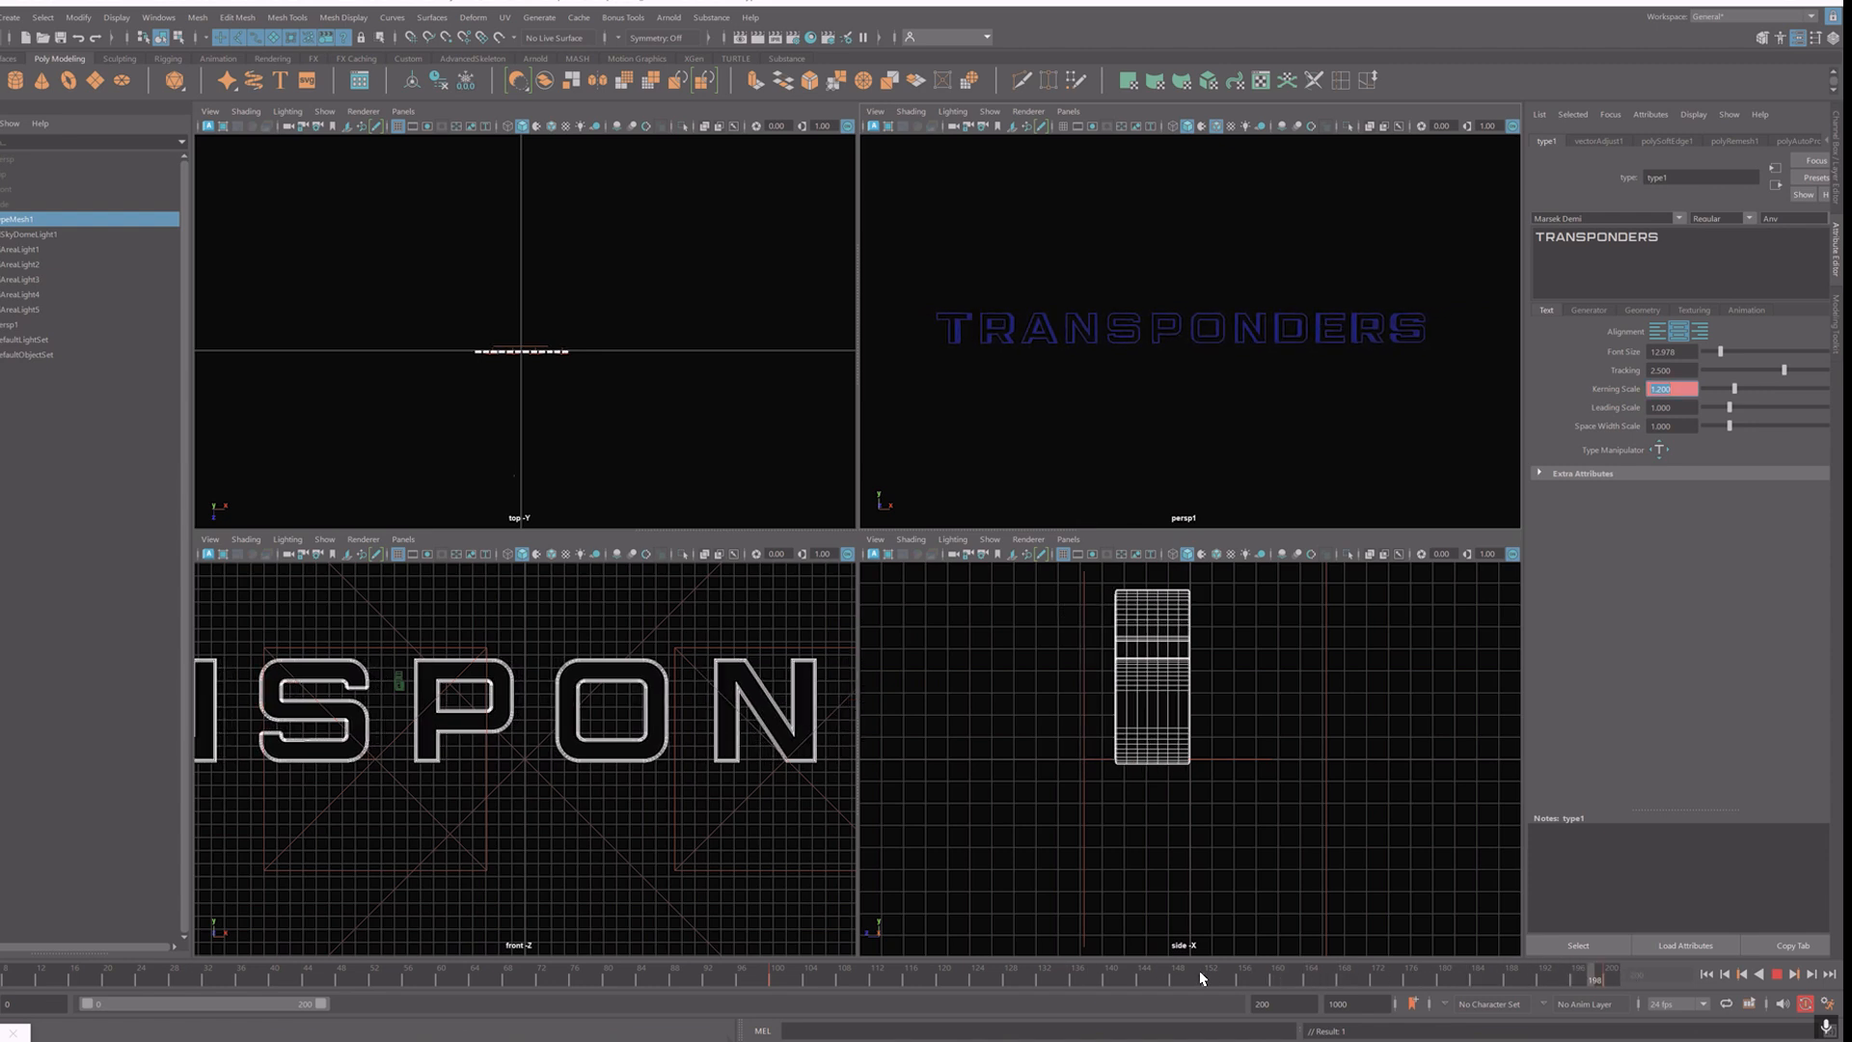
Step: Set the text's Kerning Scale at frame 100 to 0.8 and raise it slightly
click(774, 988)
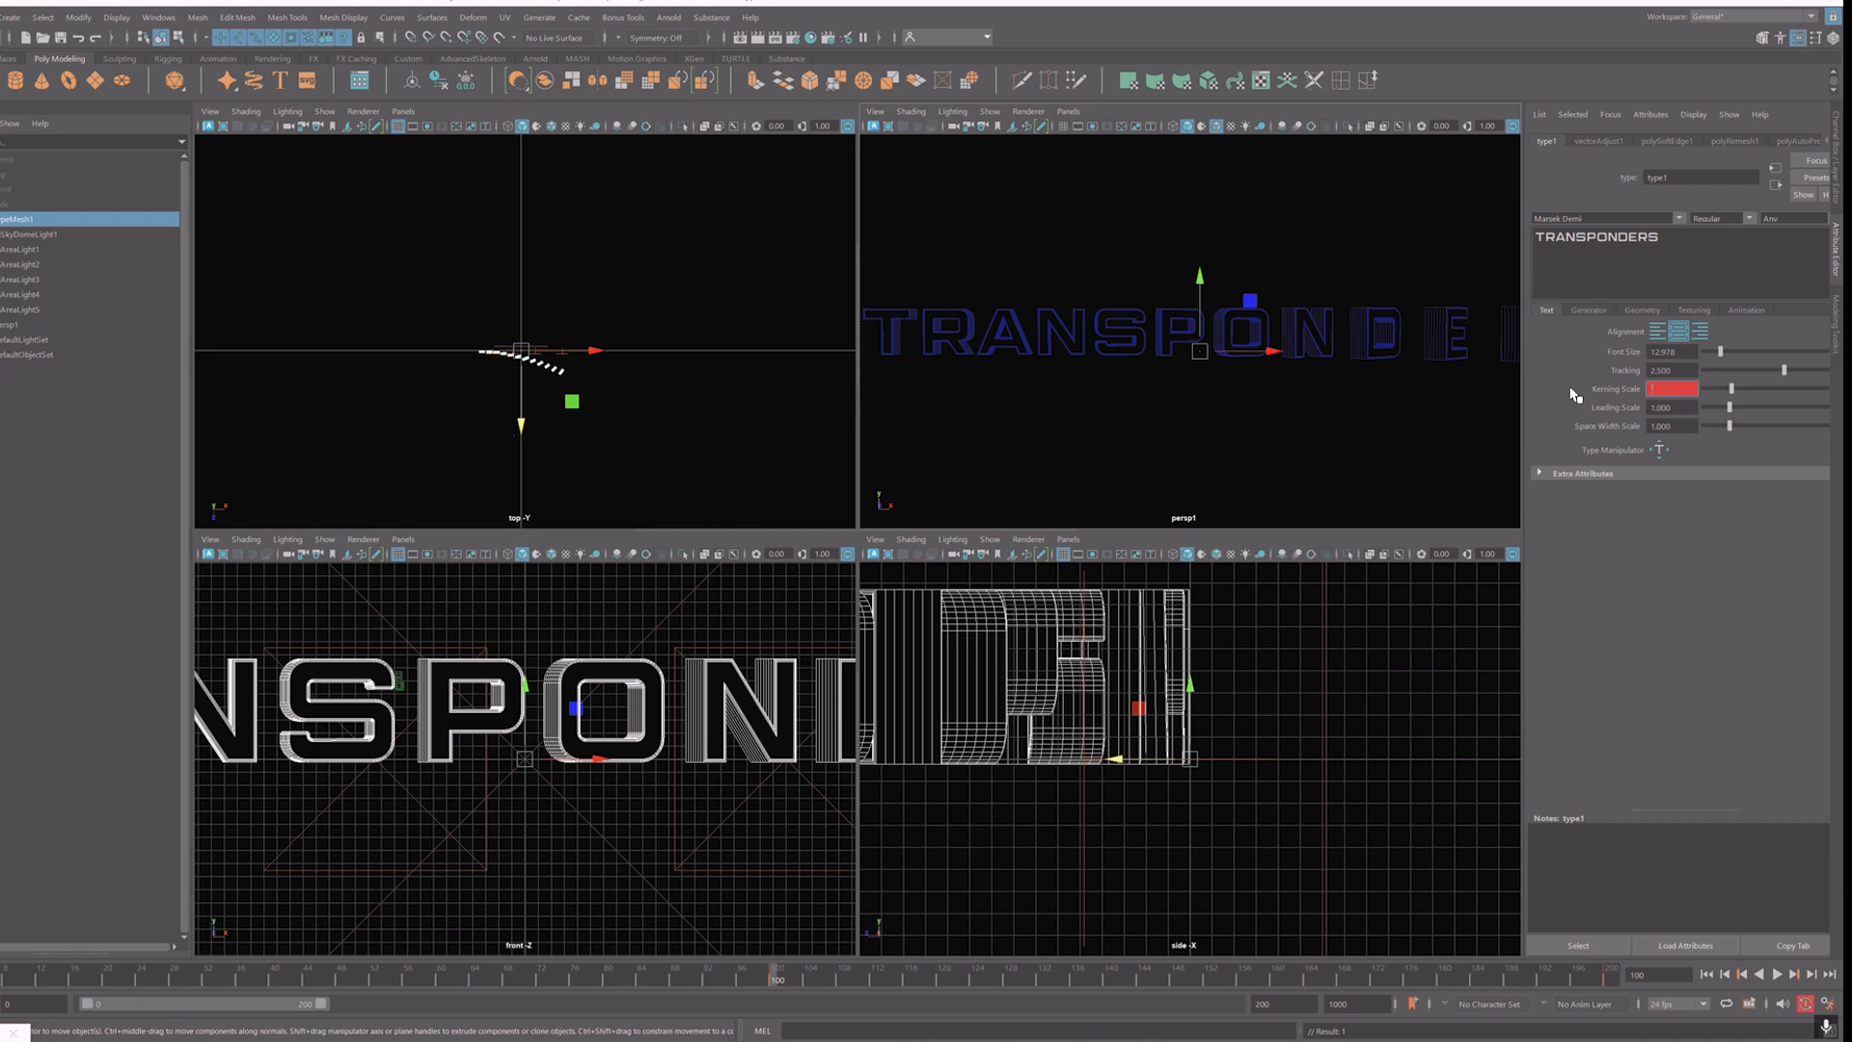
text(0.8)
key(Return)
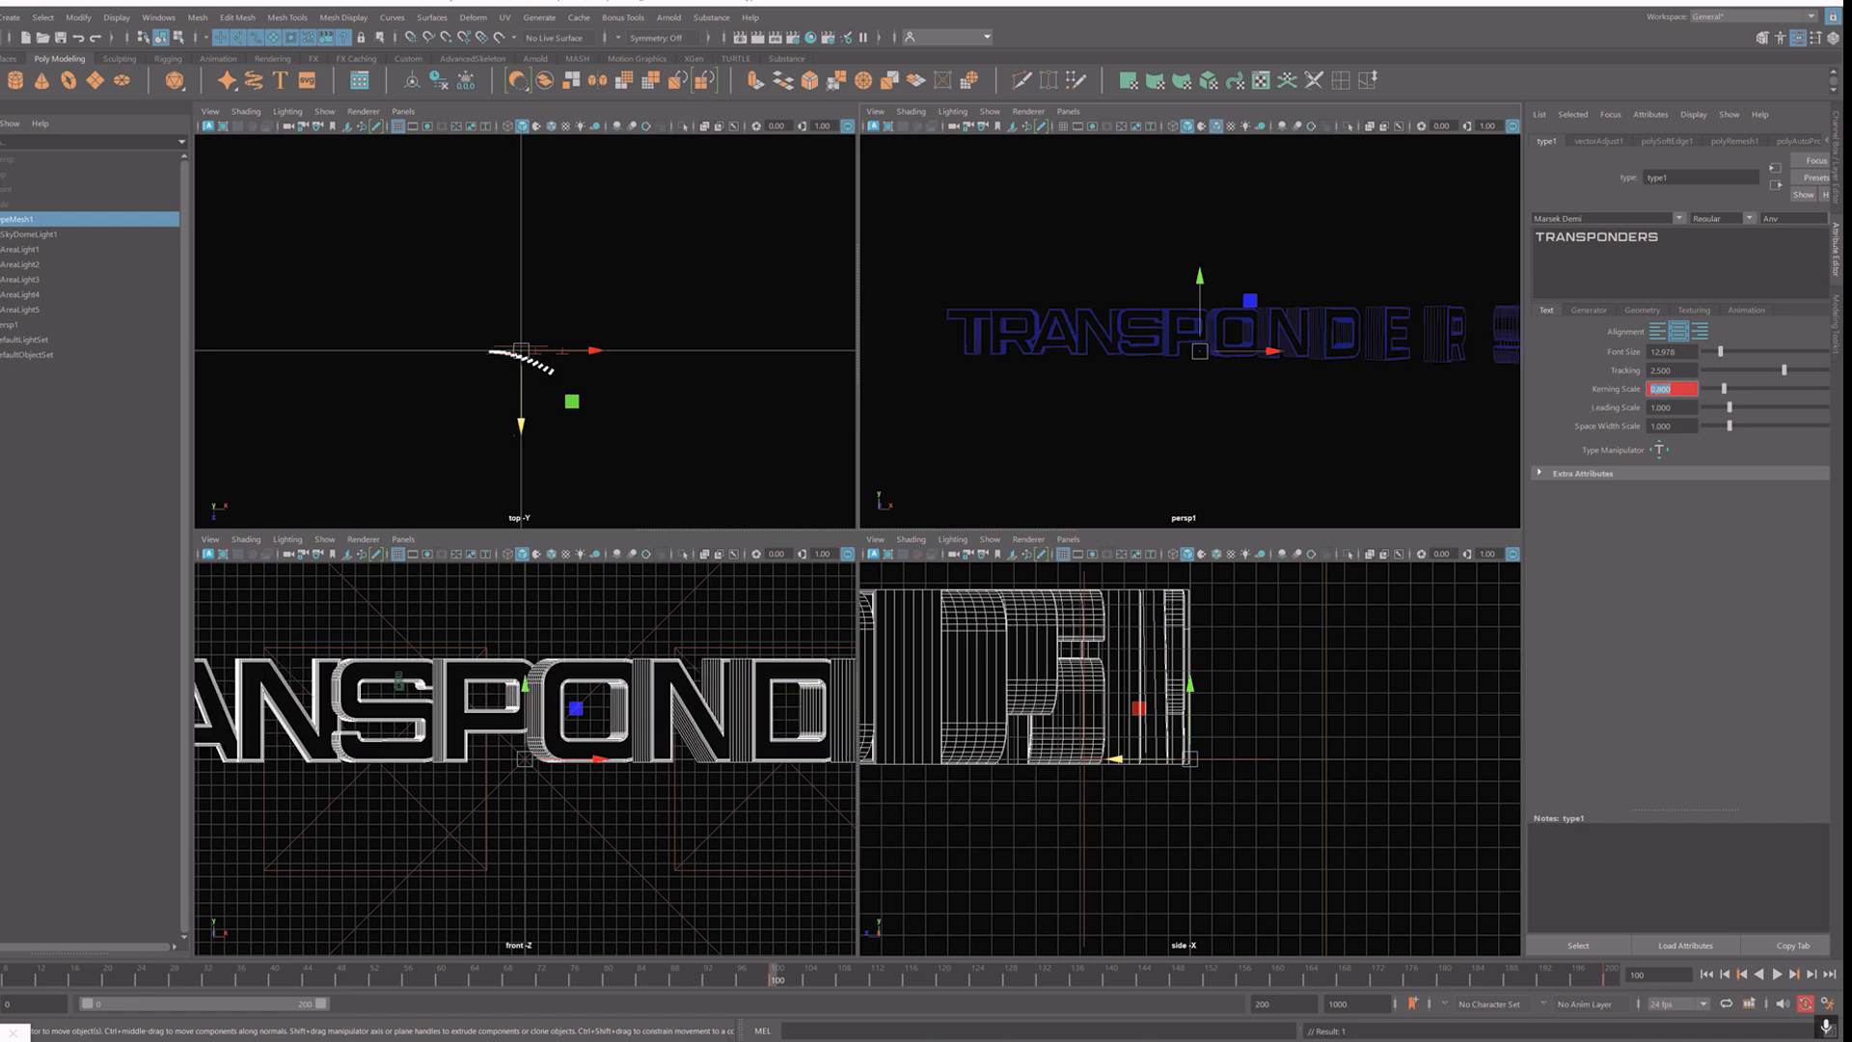
drag(1725, 388, 1728, 389)
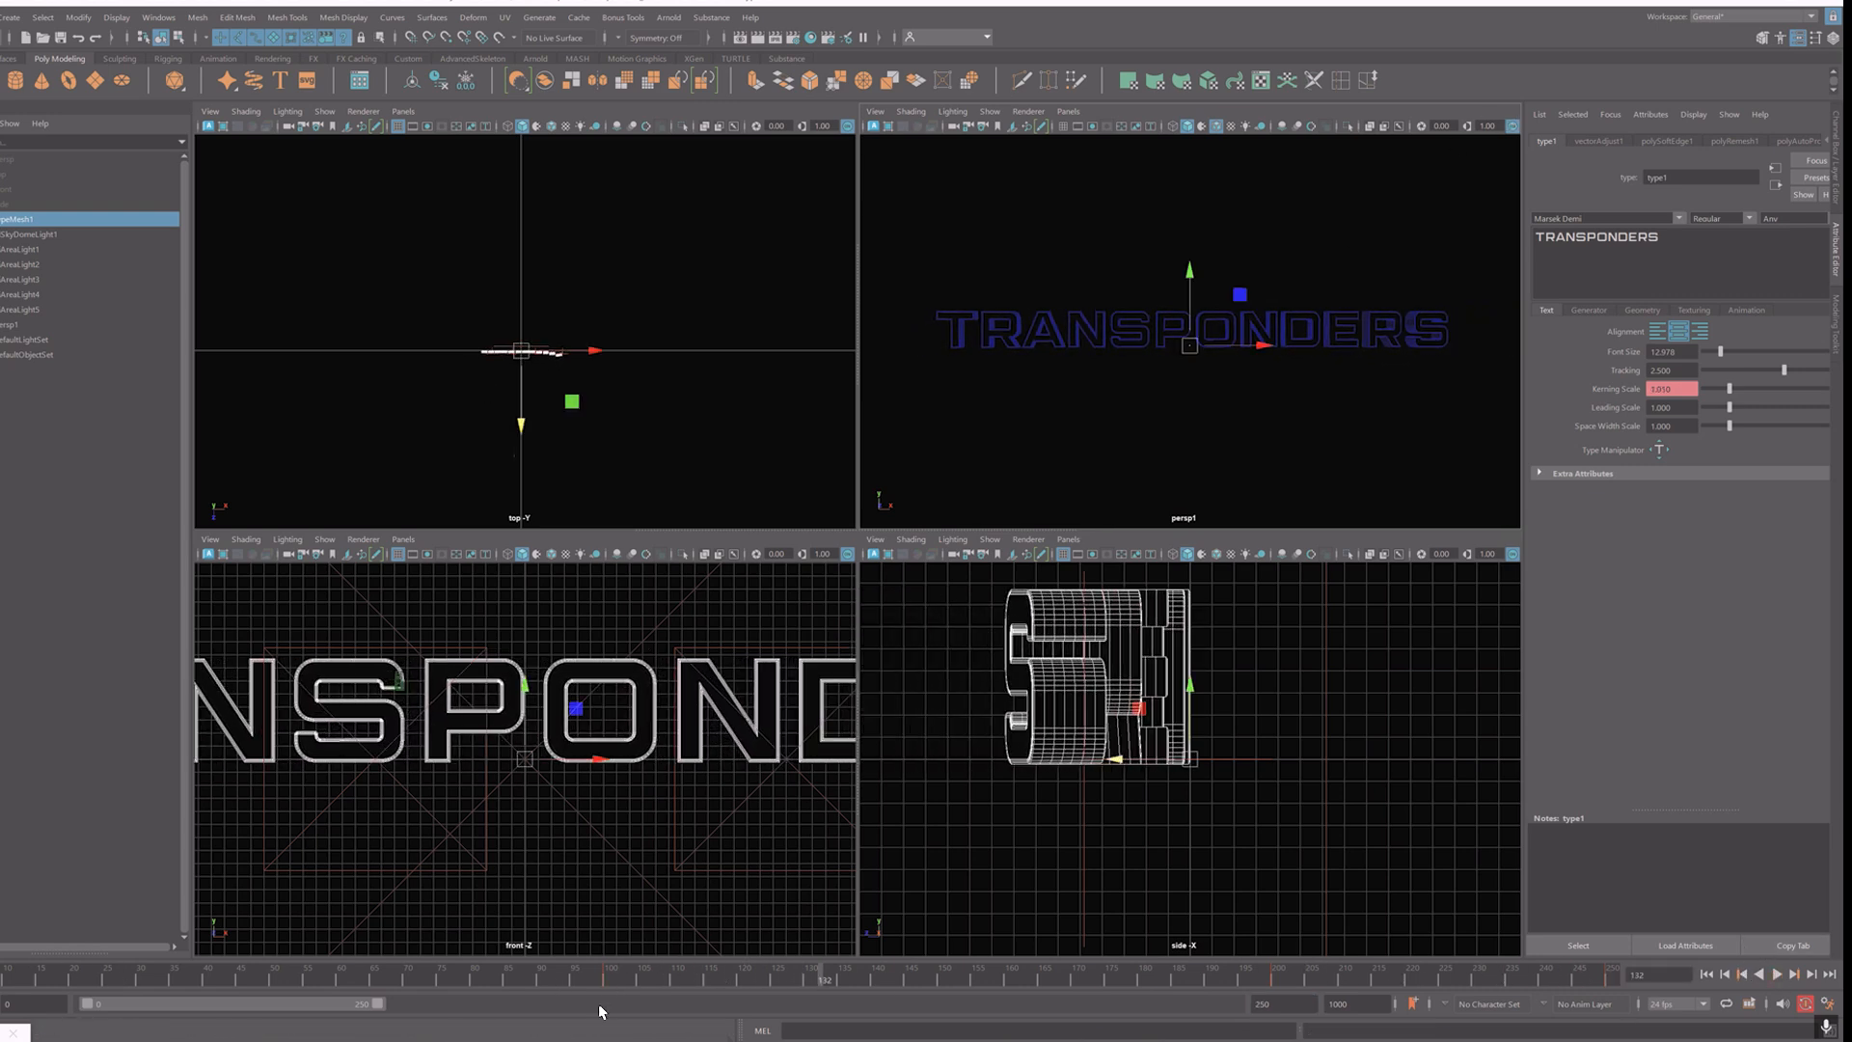
Step: Raise the text's Kerning Scale at frame 100 to about 1.35 and play back the animation
click(608, 976)
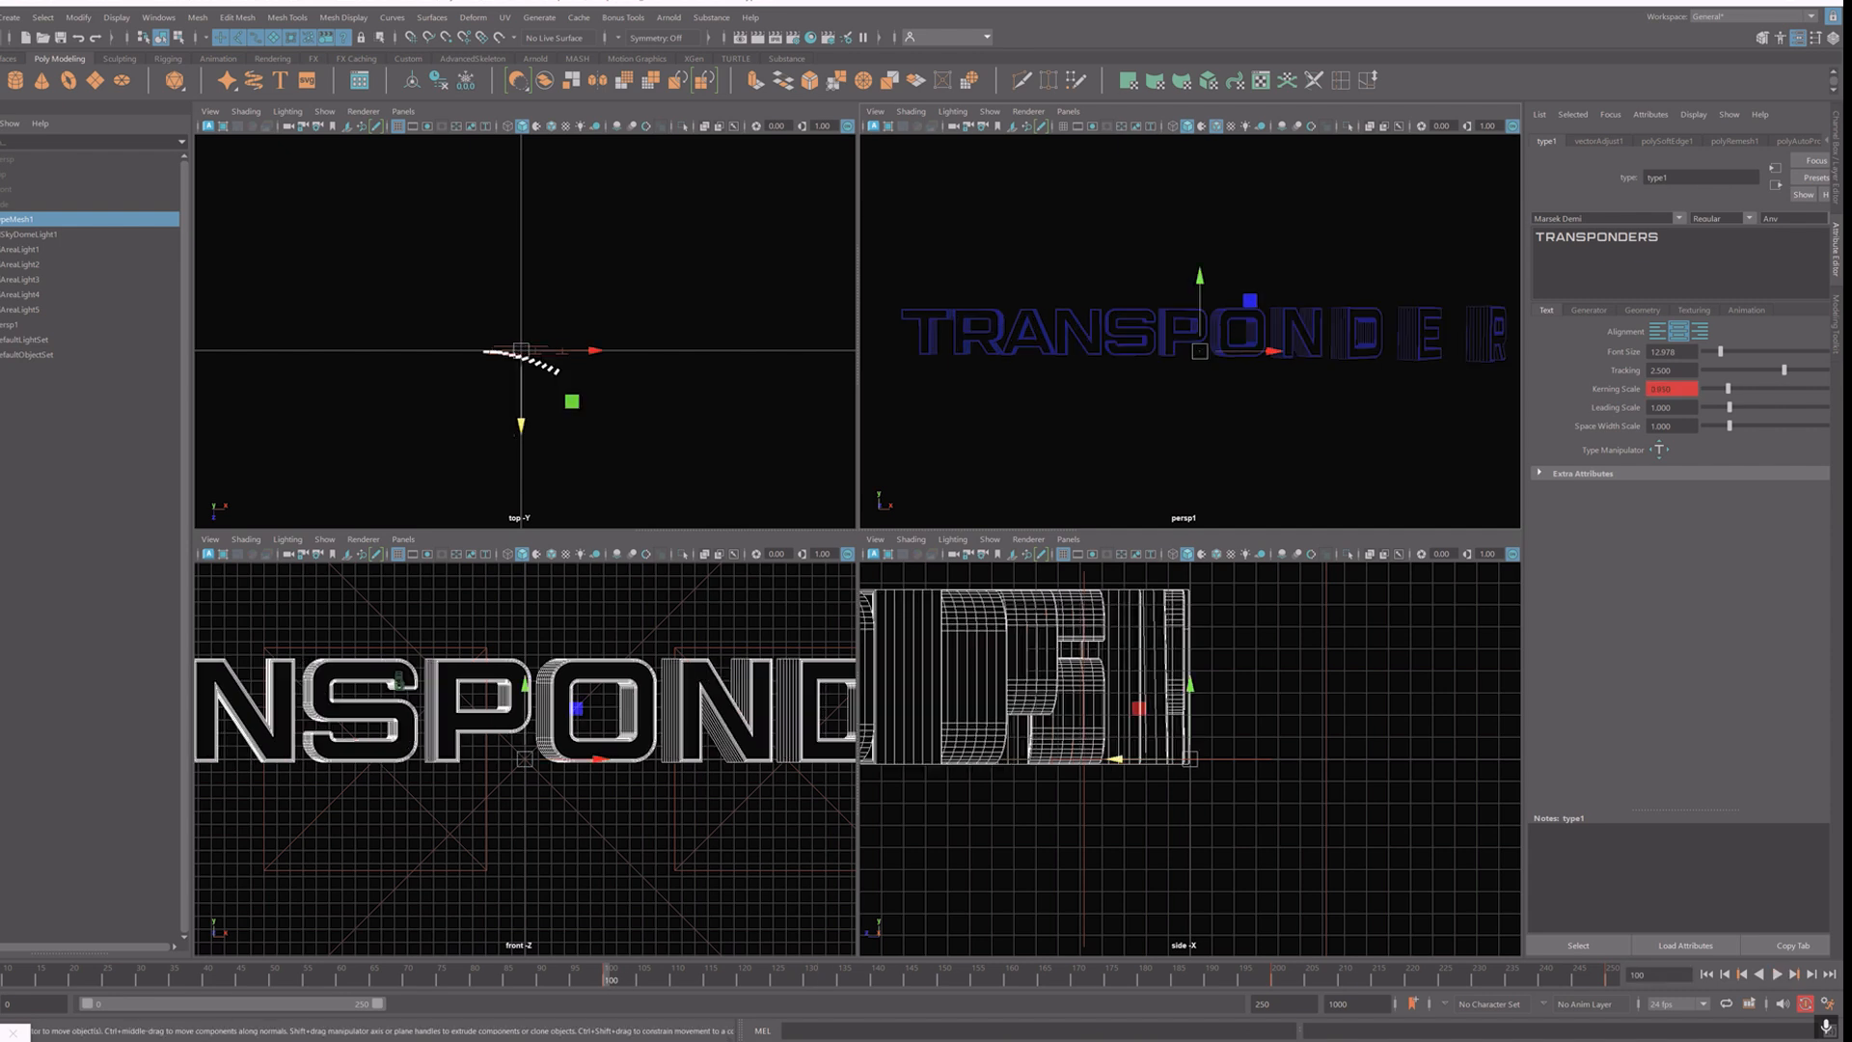
drag(1727, 388, 1738, 389)
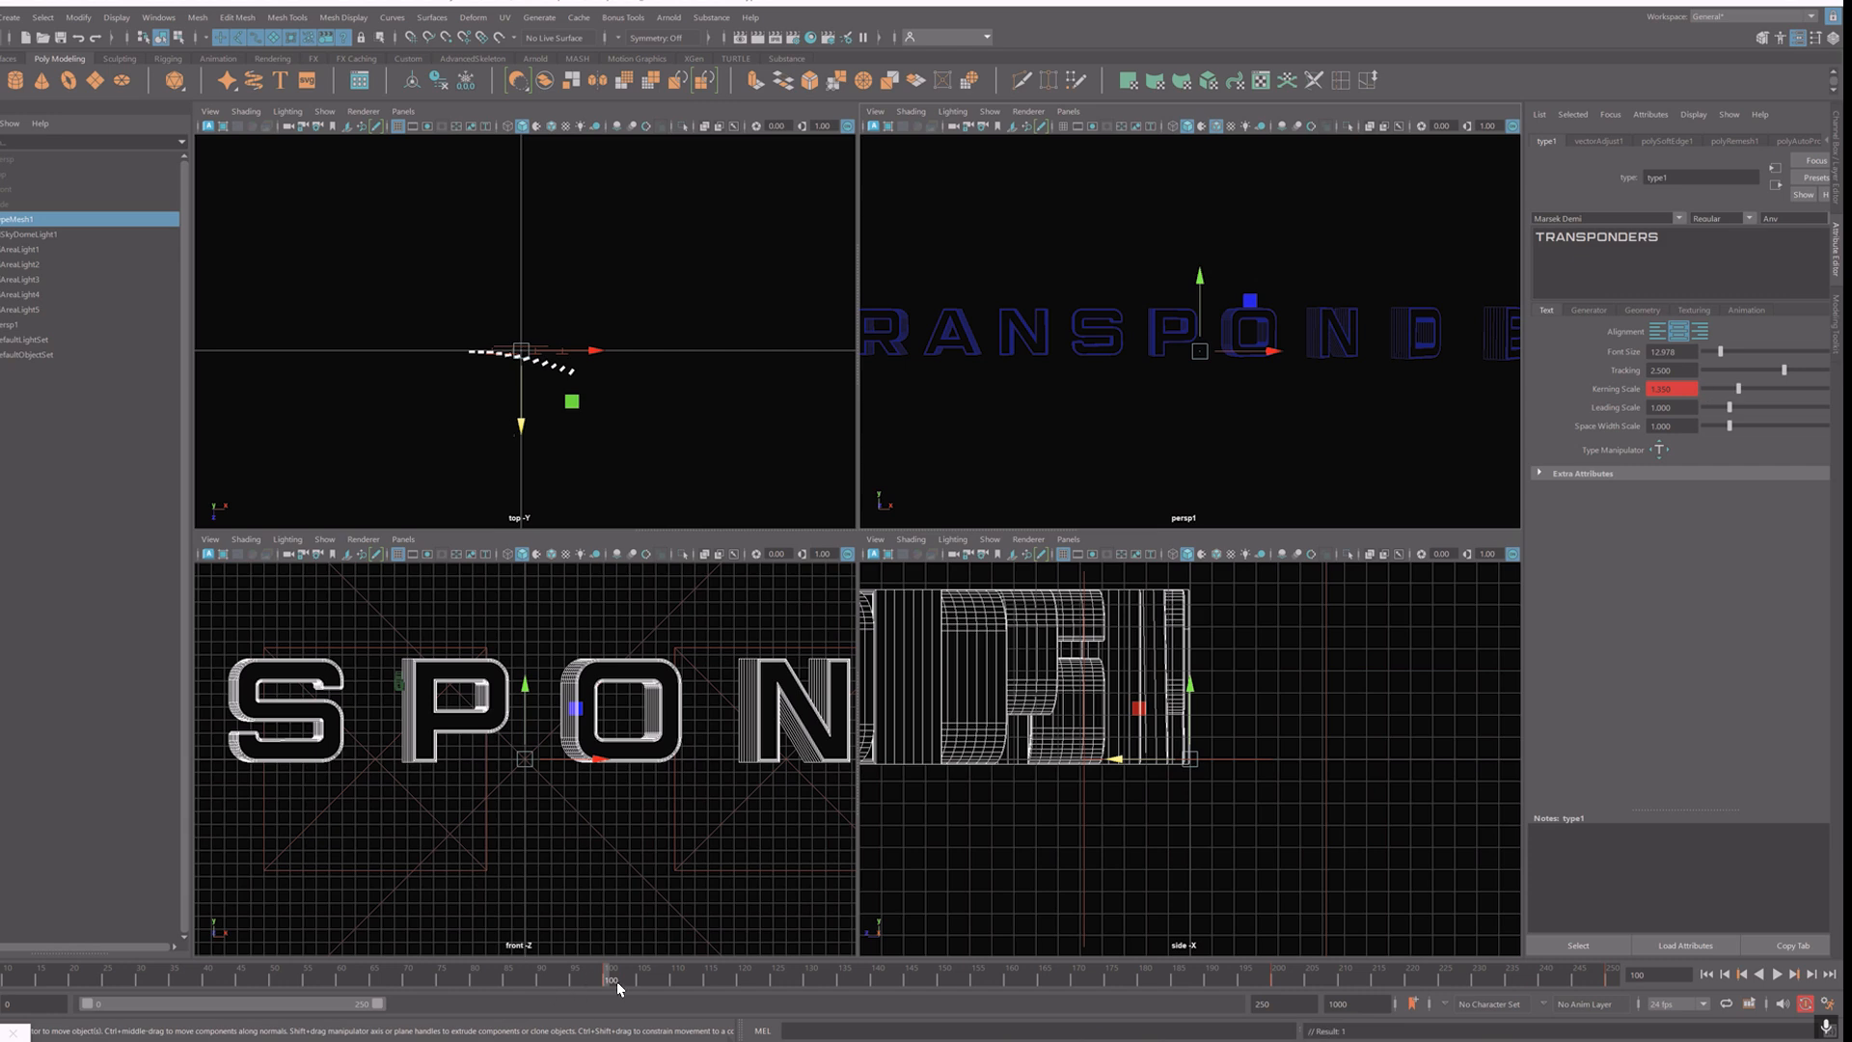
click(1780, 975)
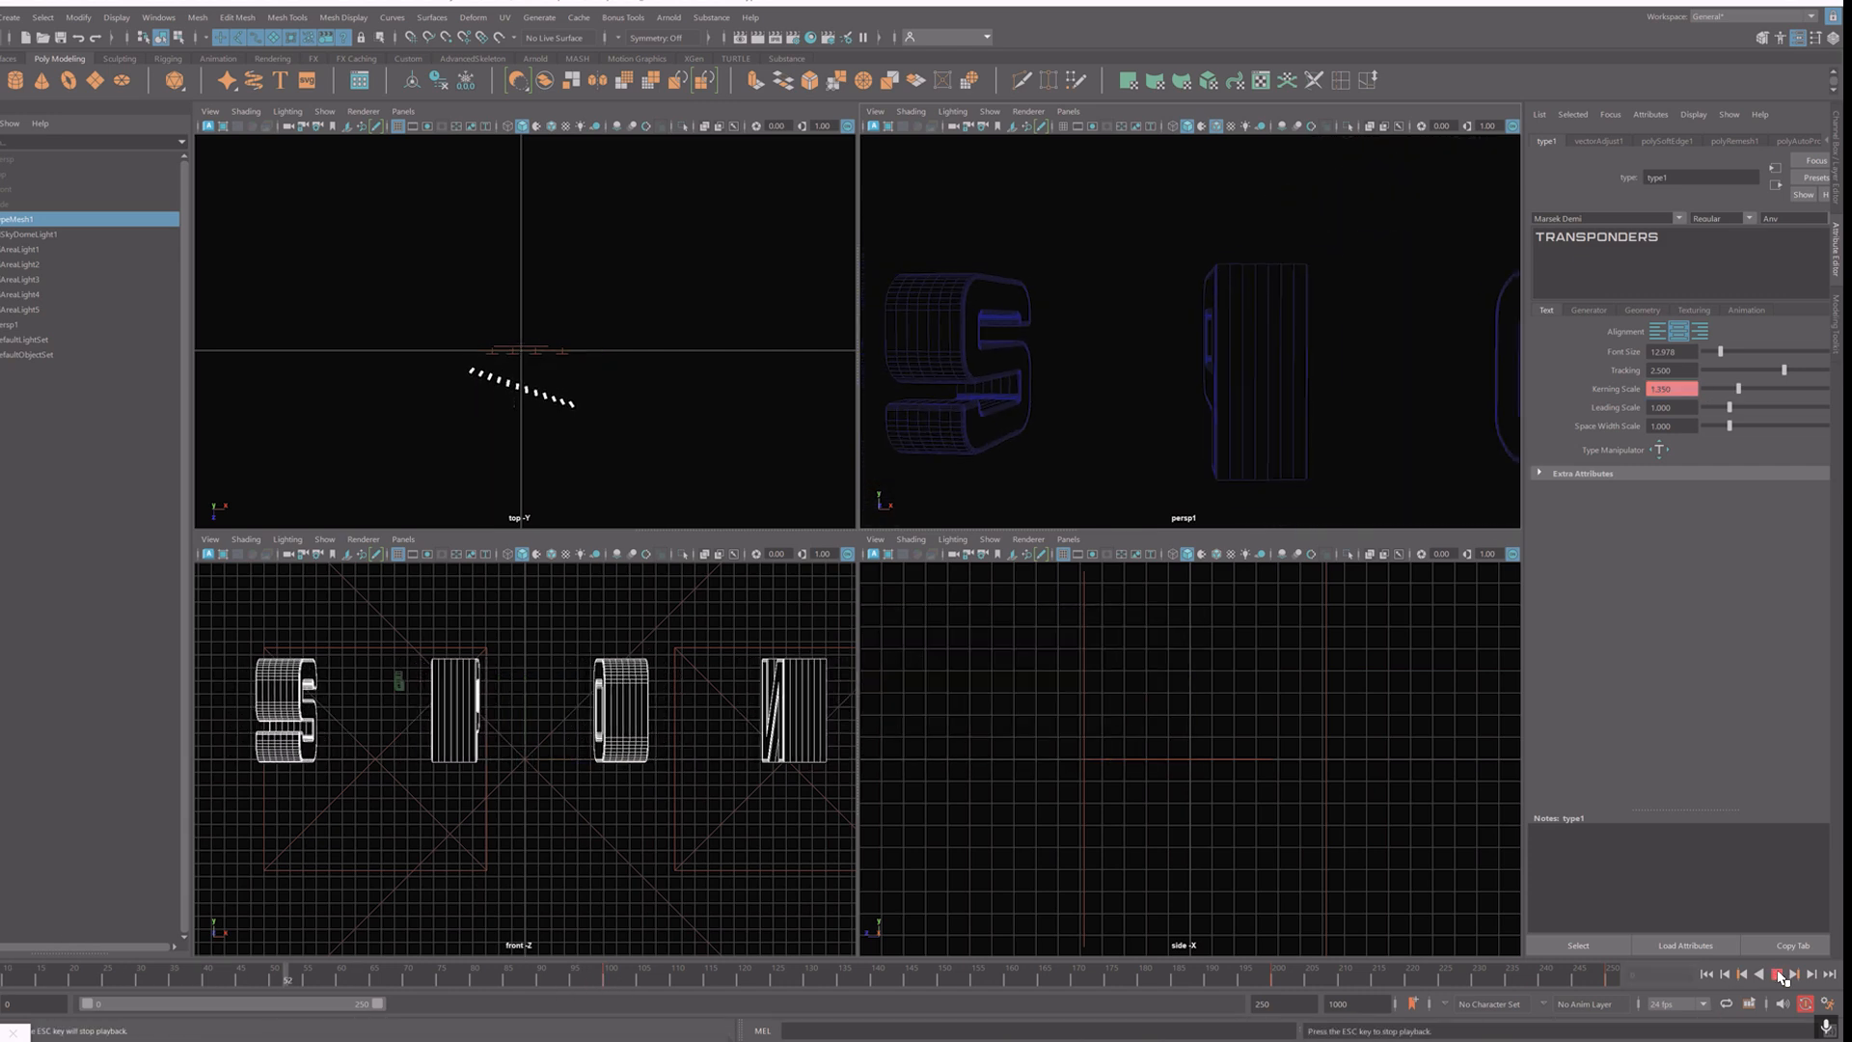
click(1780, 976)
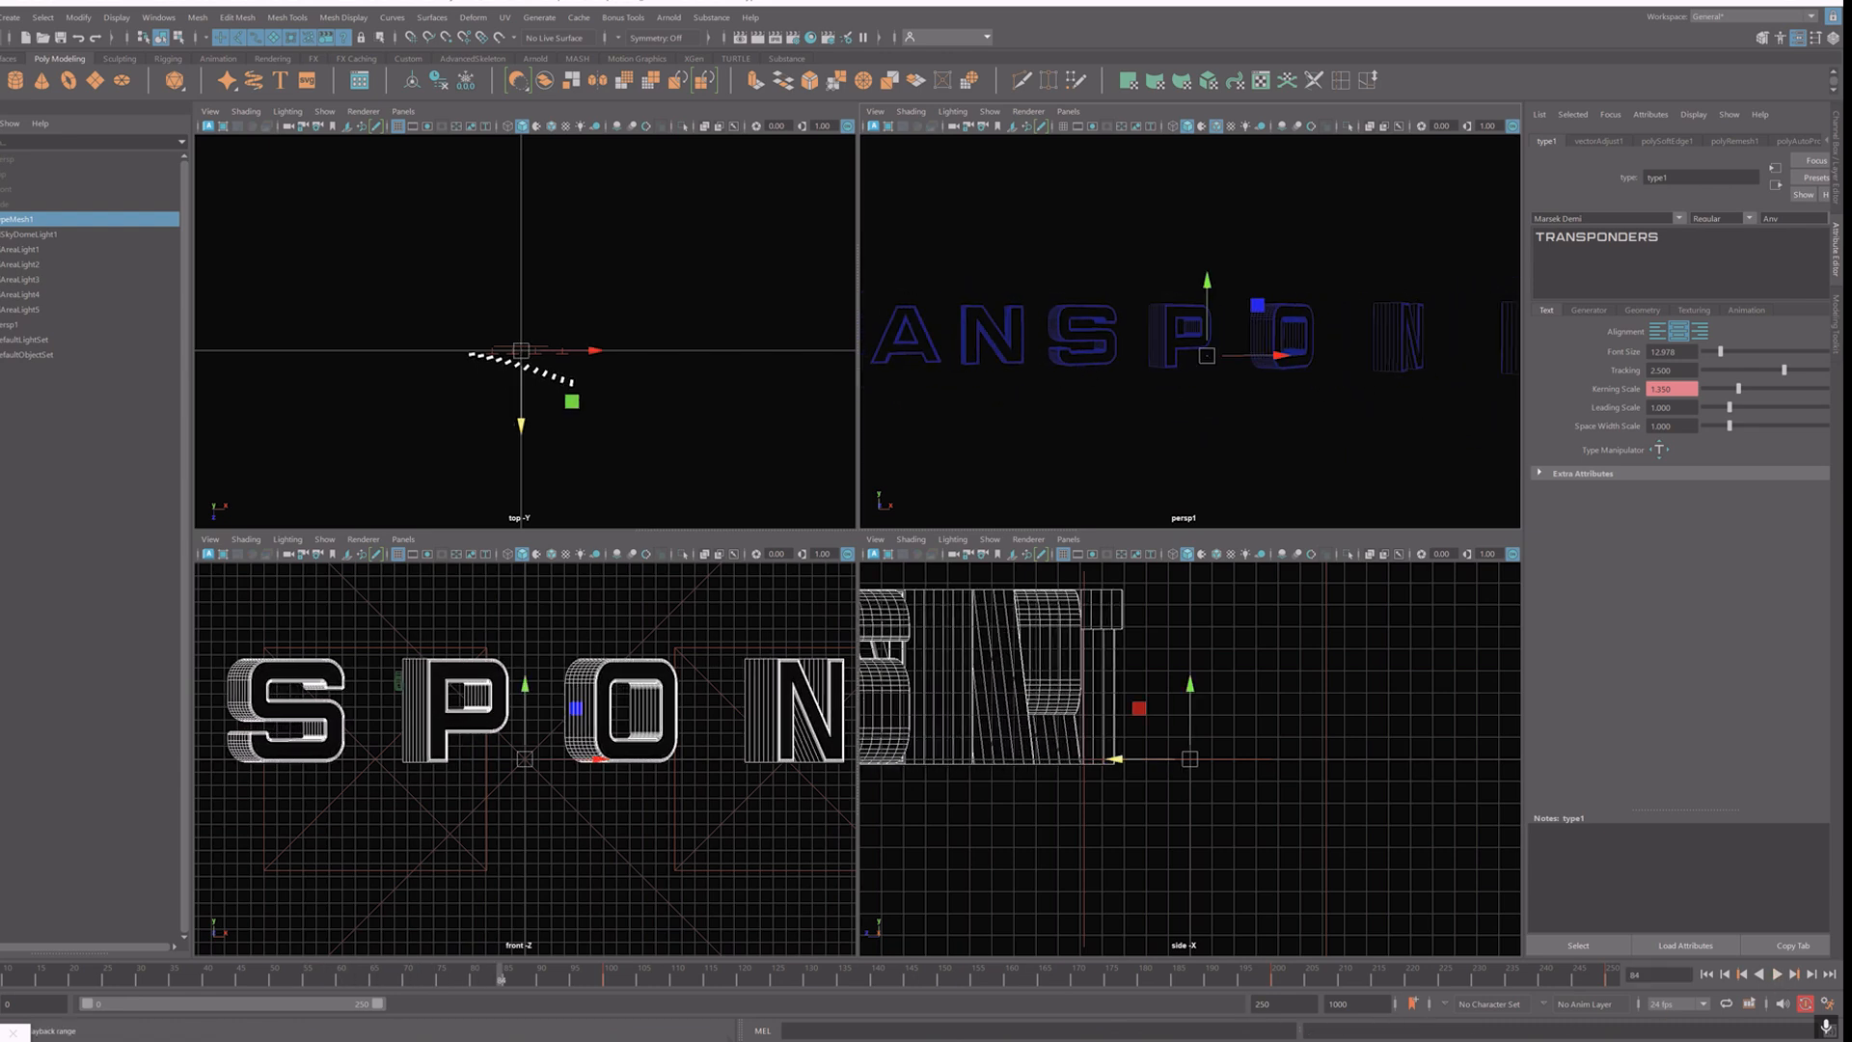
Step: Delete the text's key at about frame 200 and play back the animation
click(1284, 981)
right_click(1277, 980)
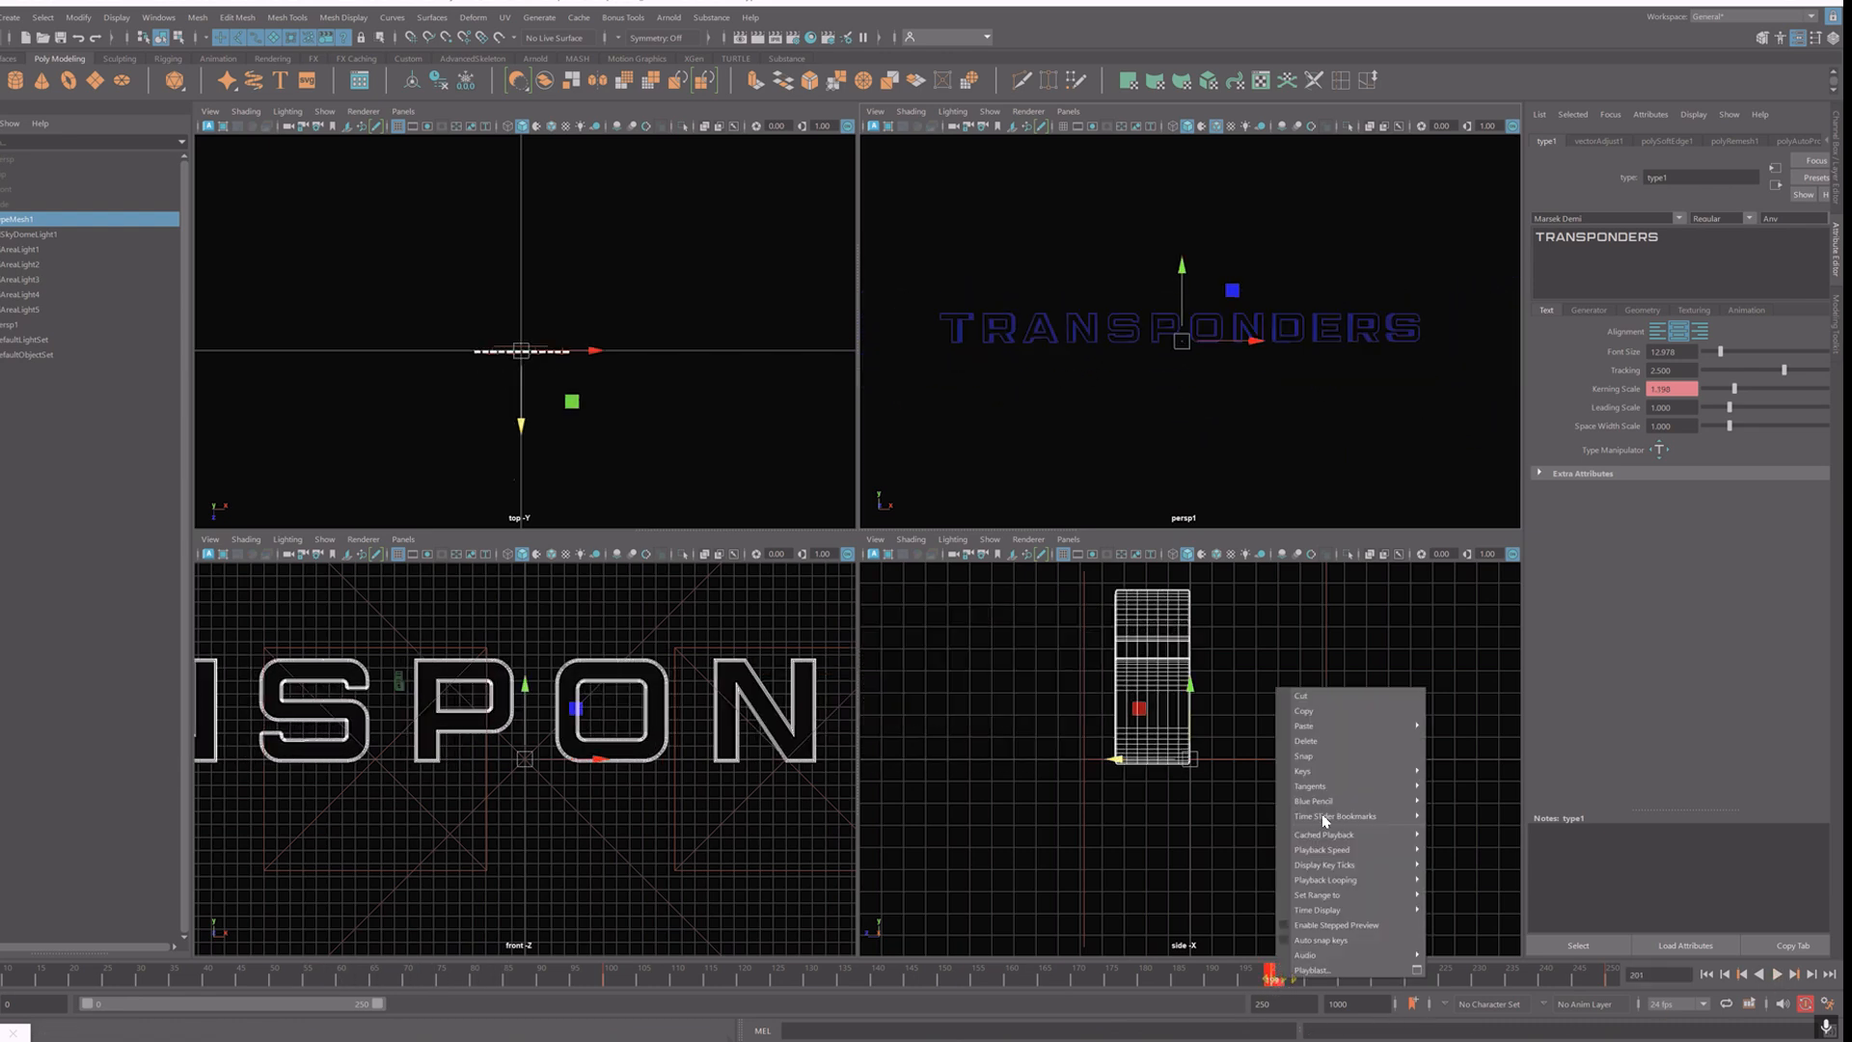
click(1340, 738)
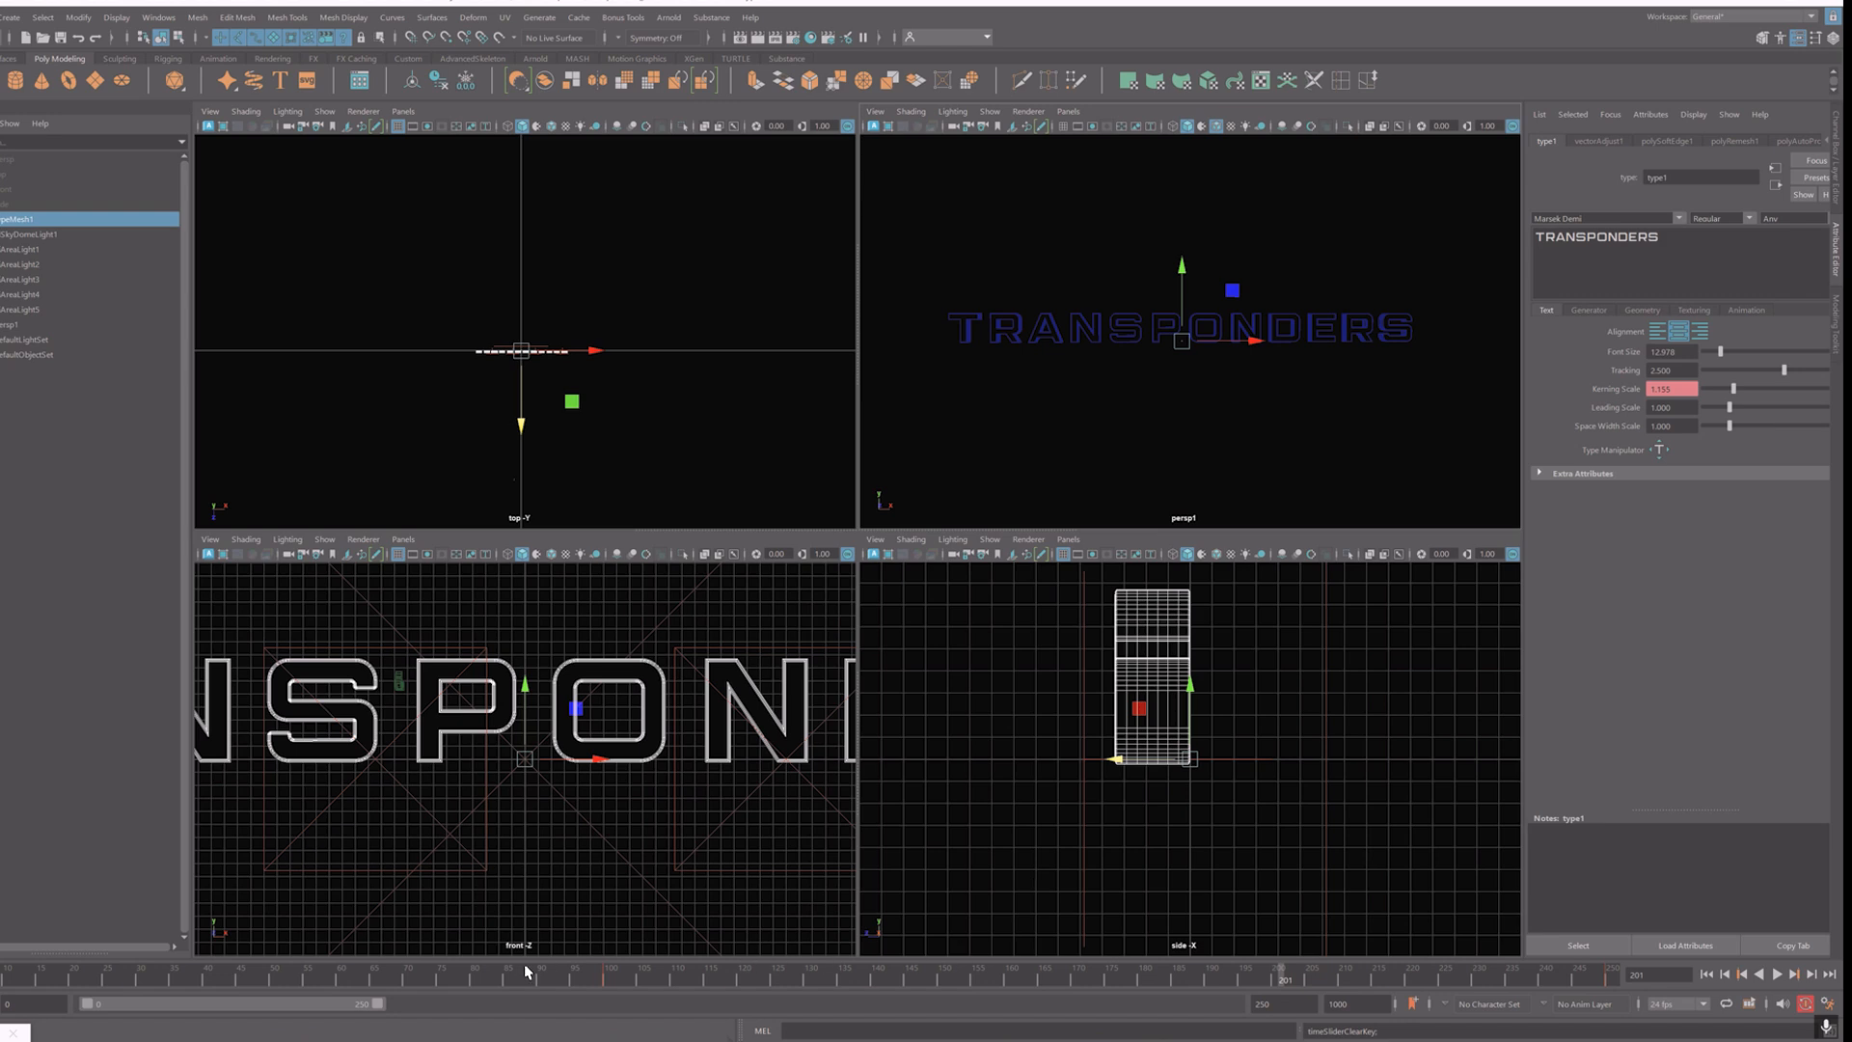
click(1777, 975)
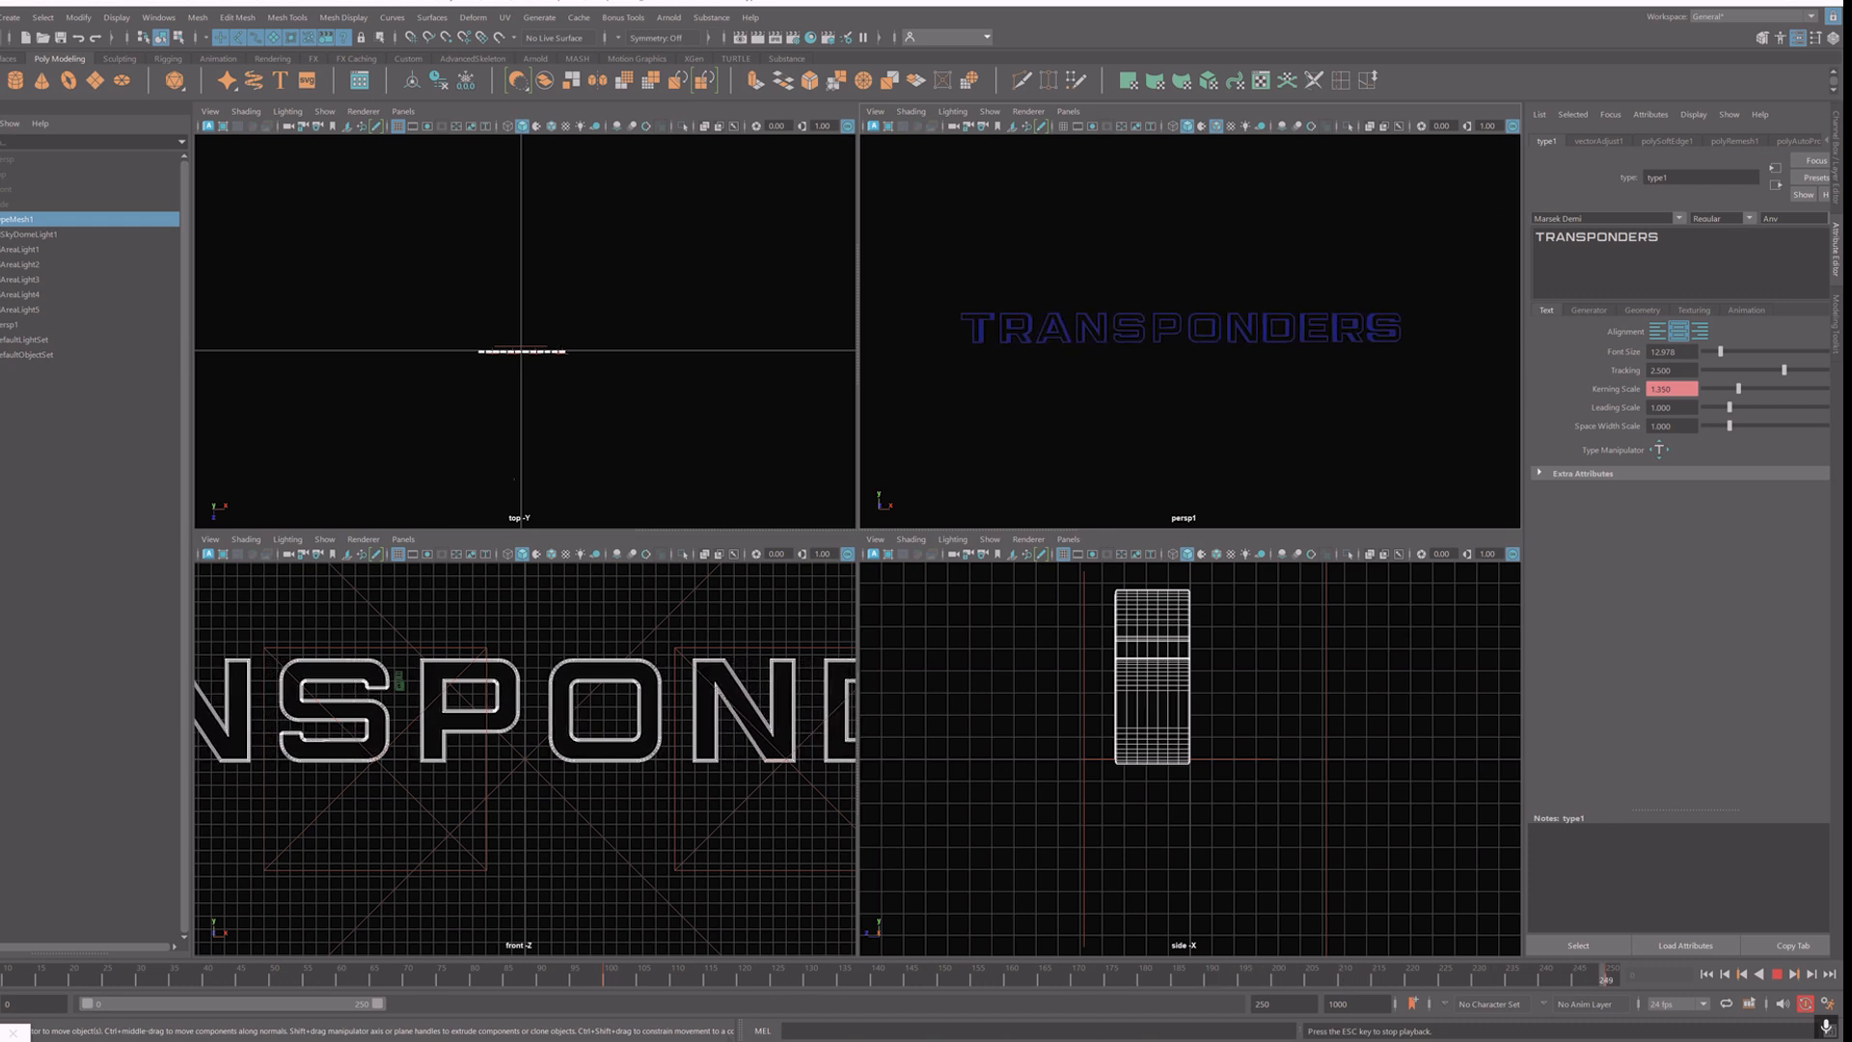
click(1777, 975)
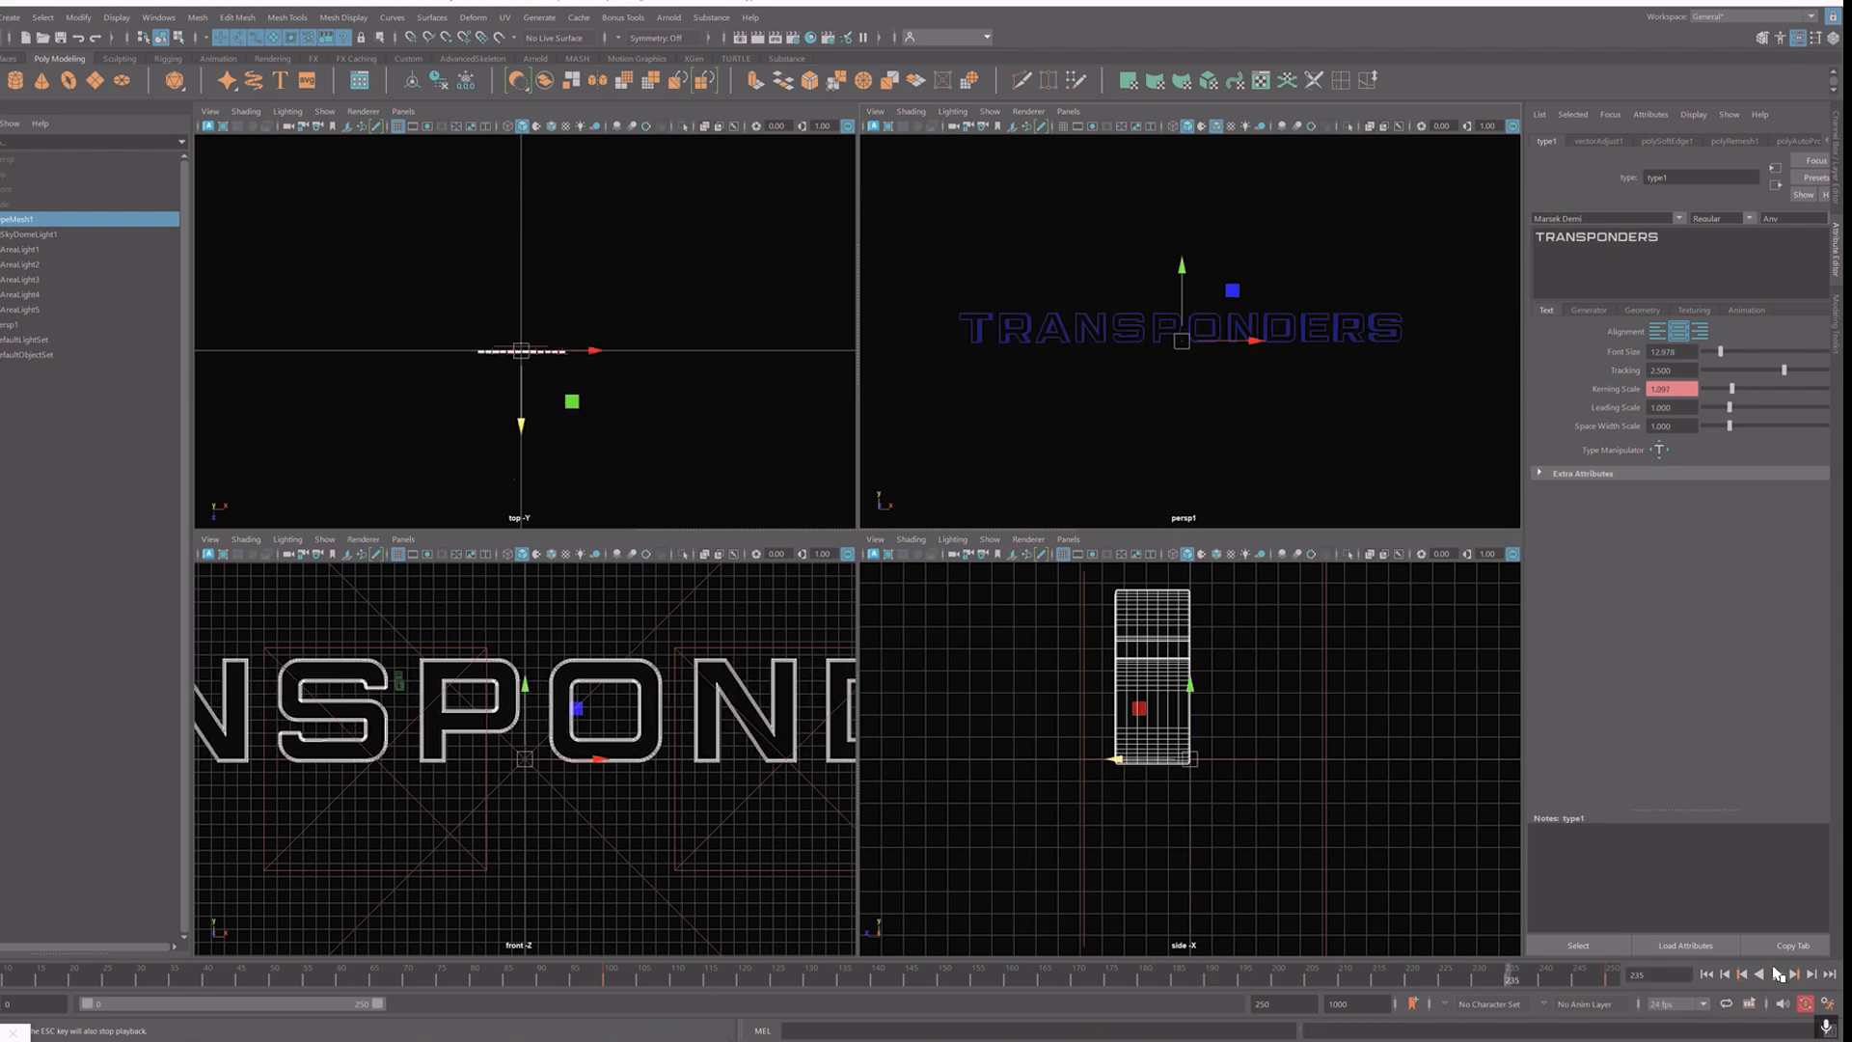
Step: Scrub to frame 210 and render the title with Arnold, looking closer at the rendered letters
drag(612, 977, 1341, 1041)
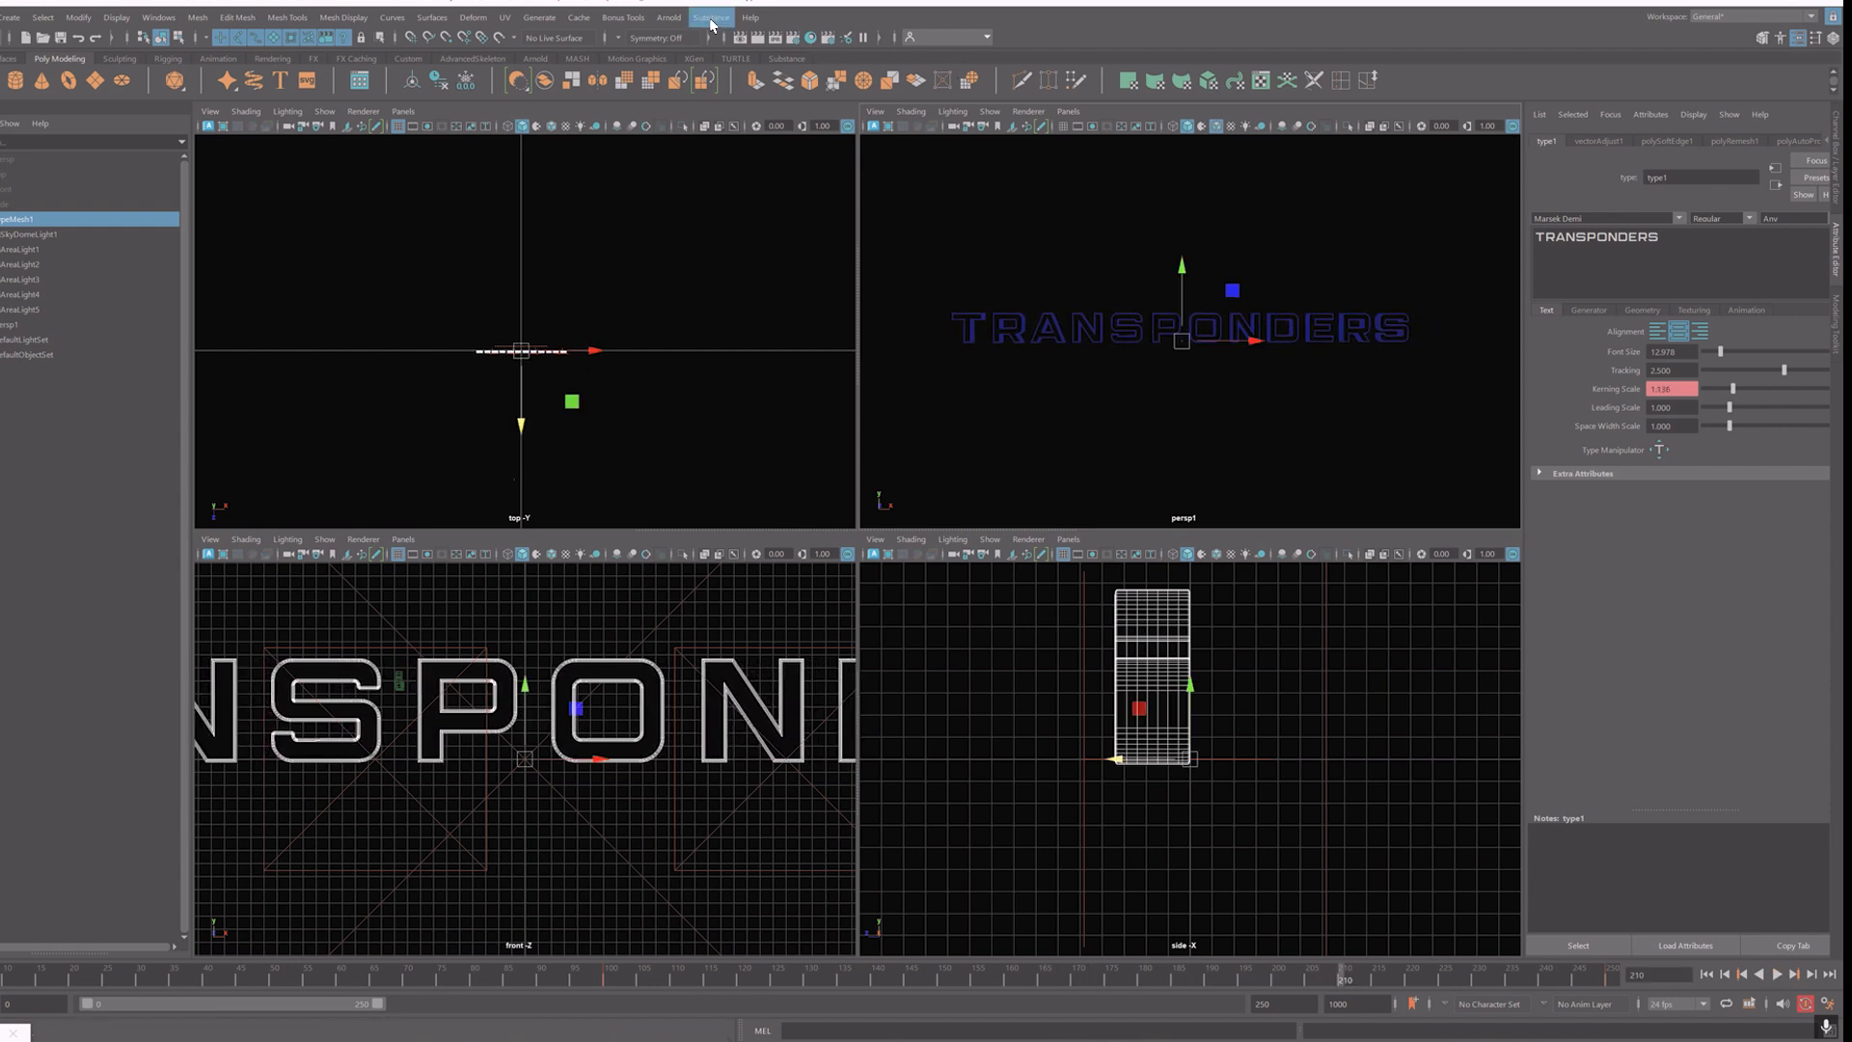
click(669, 17)
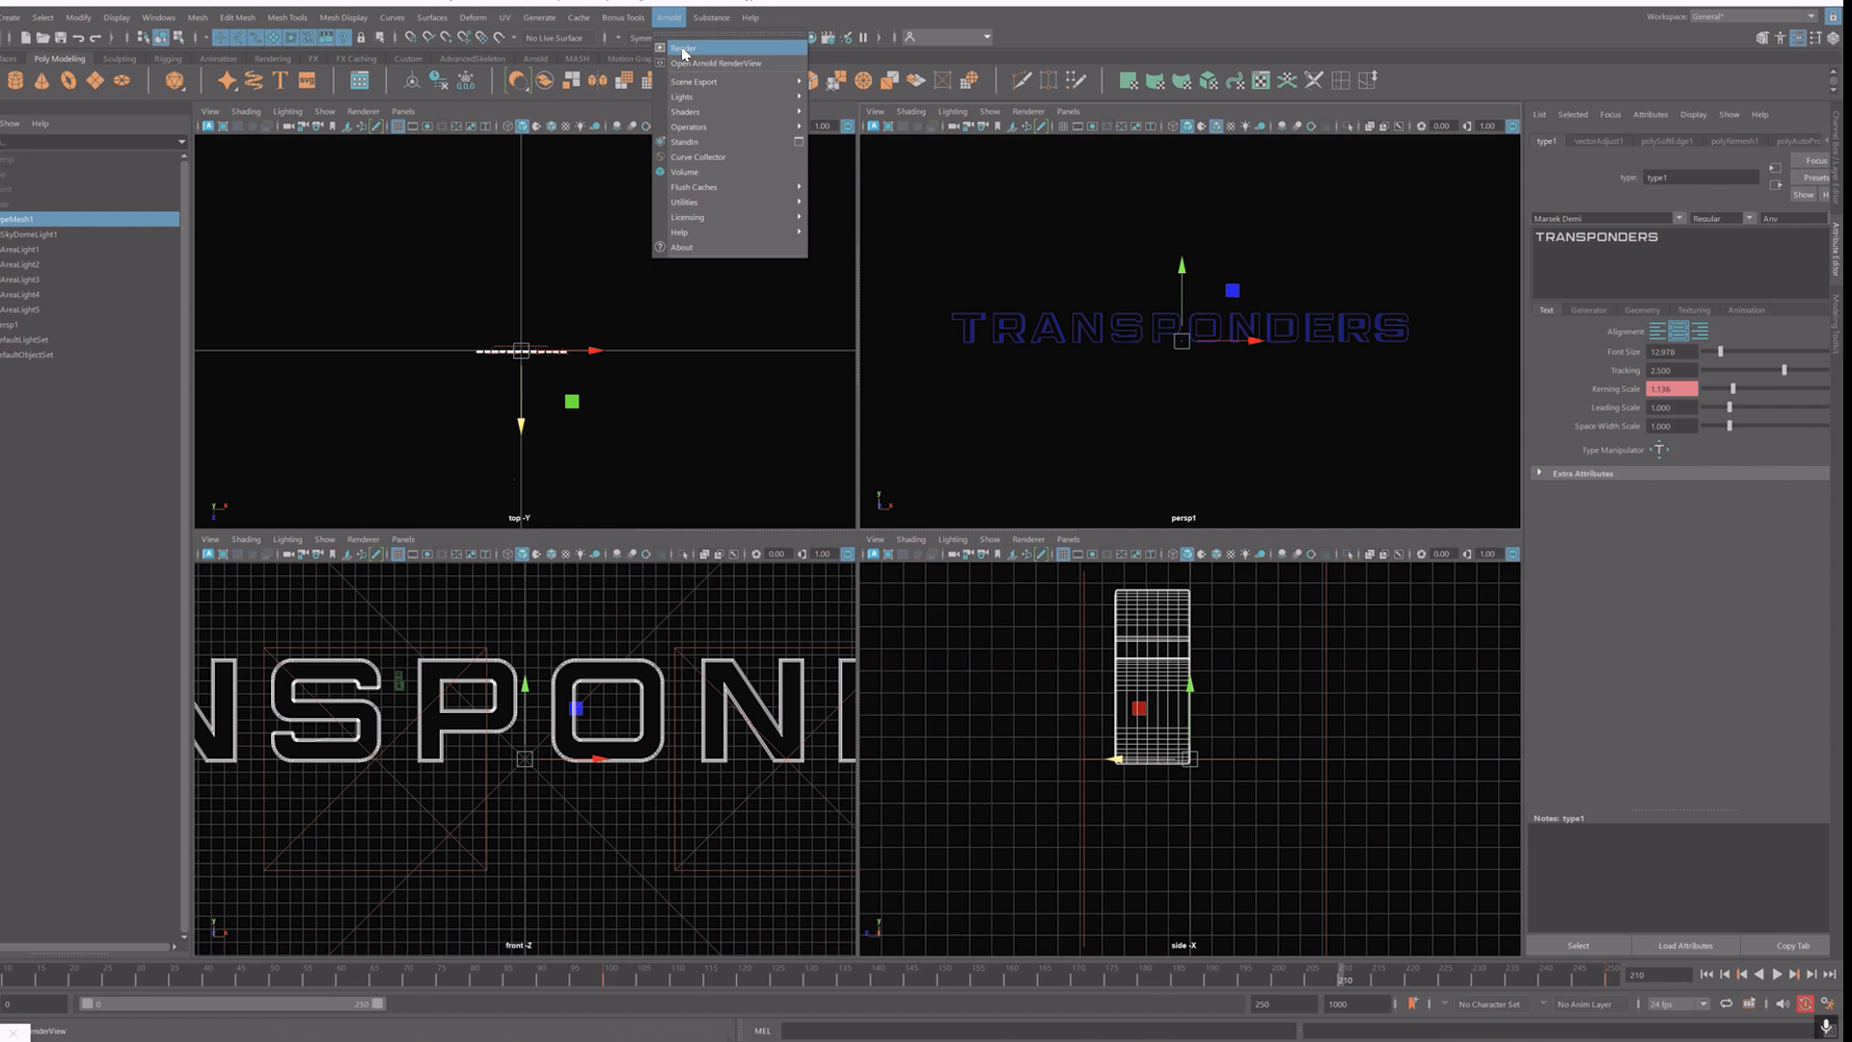
click(683, 50)
scroll(312, 196, up, 2)
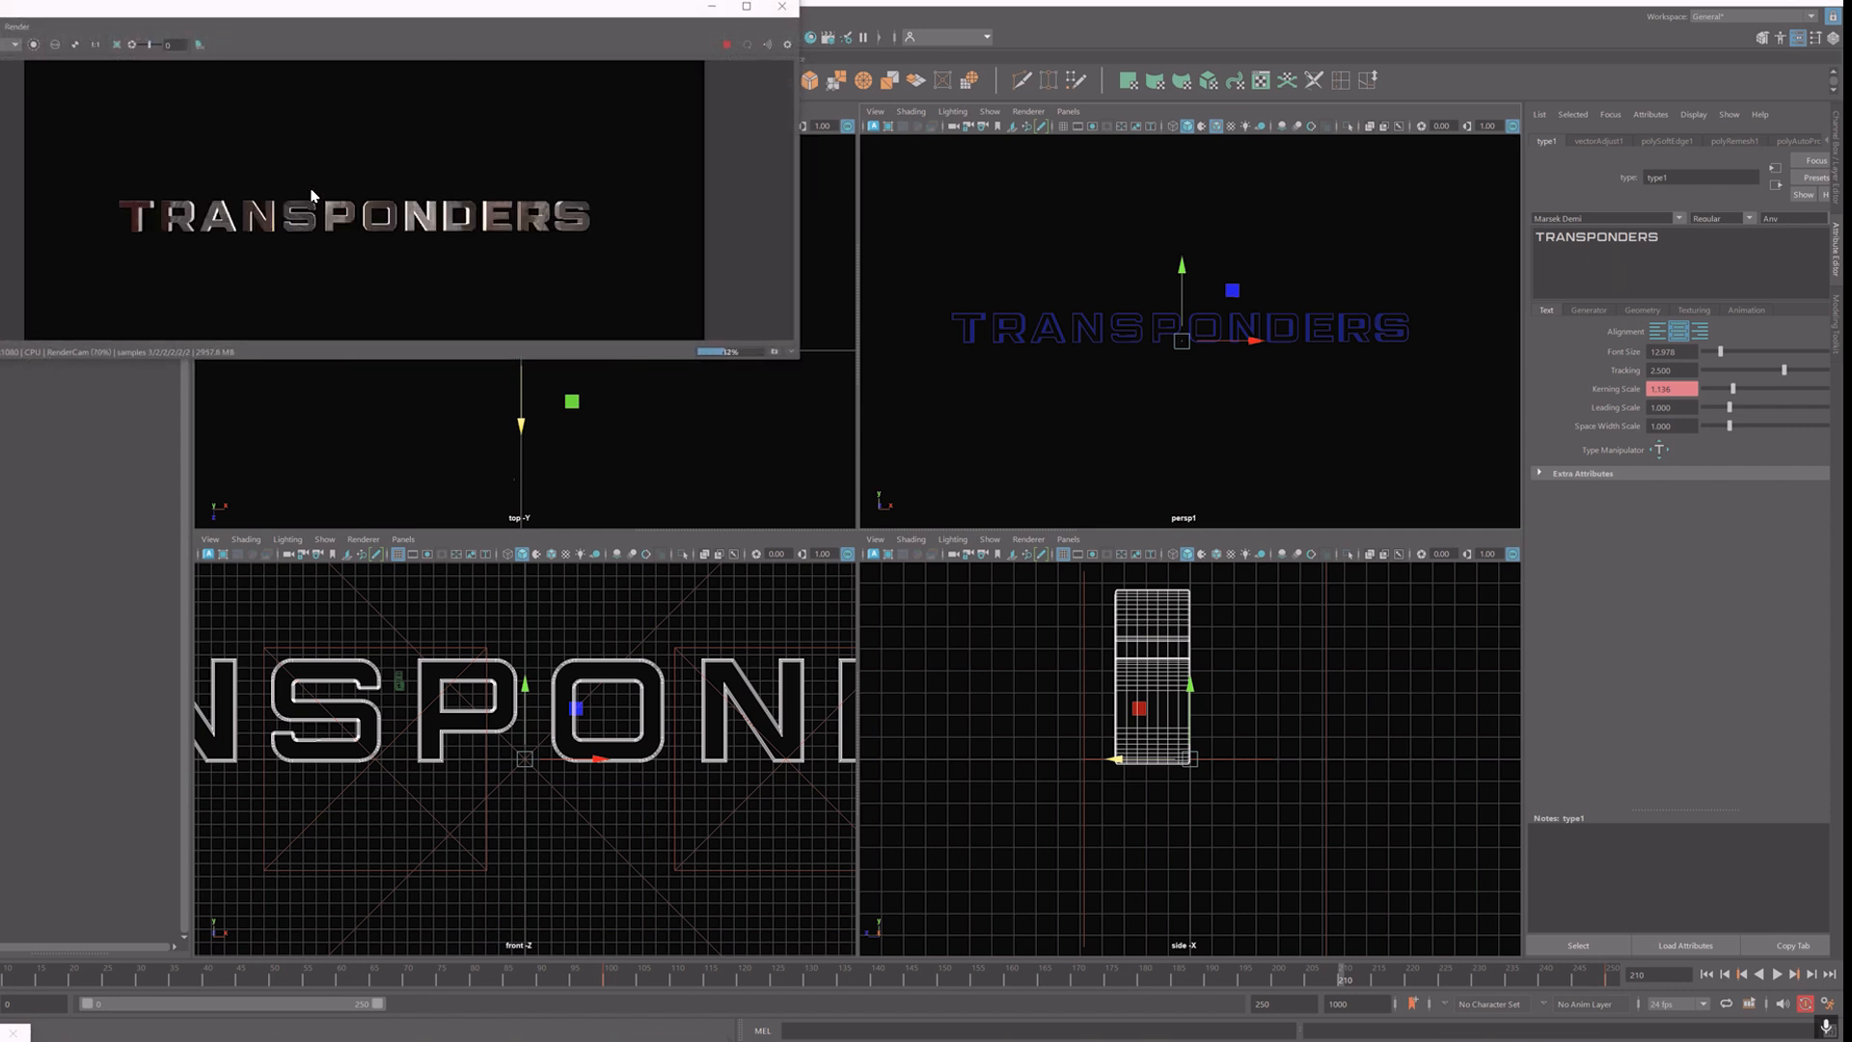
Step: Go to frame 250 with the render updating, and select the large area light behind the letters in the top view
scroll(313, 214, up, 1)
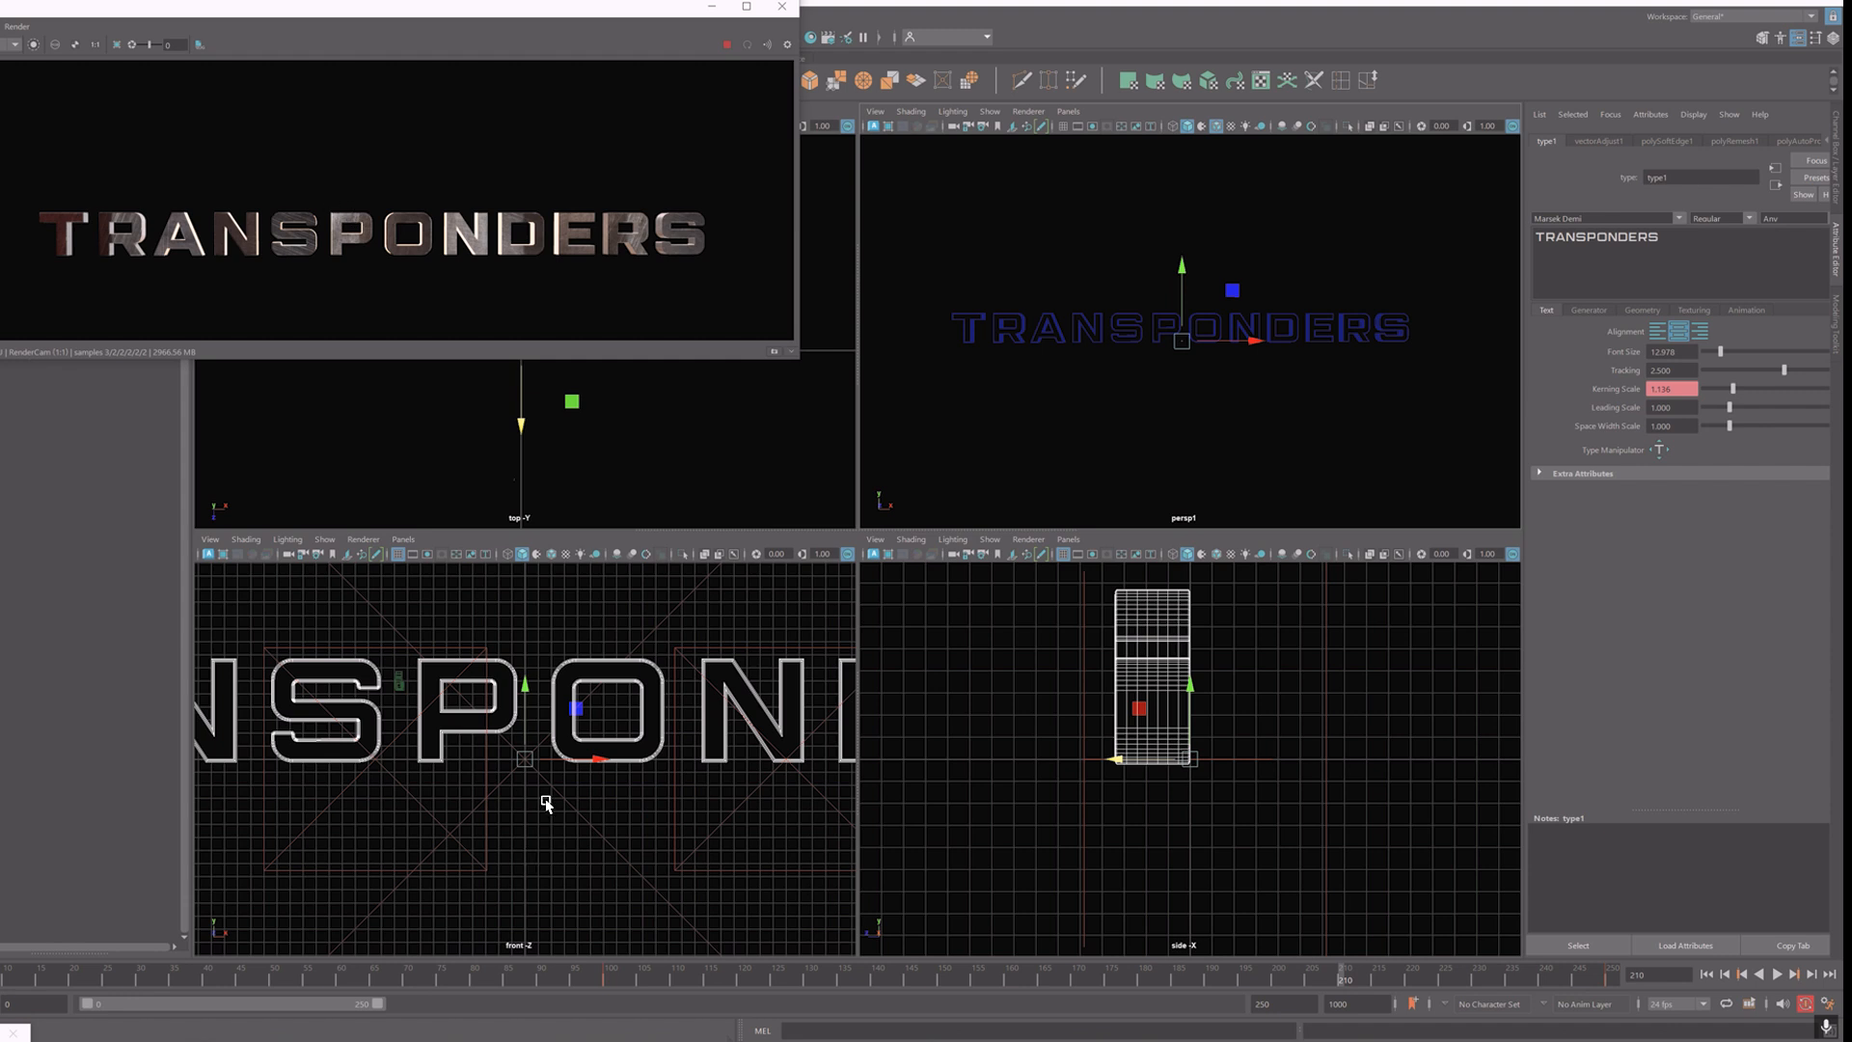
drag(1341, 979, 1611, 976)
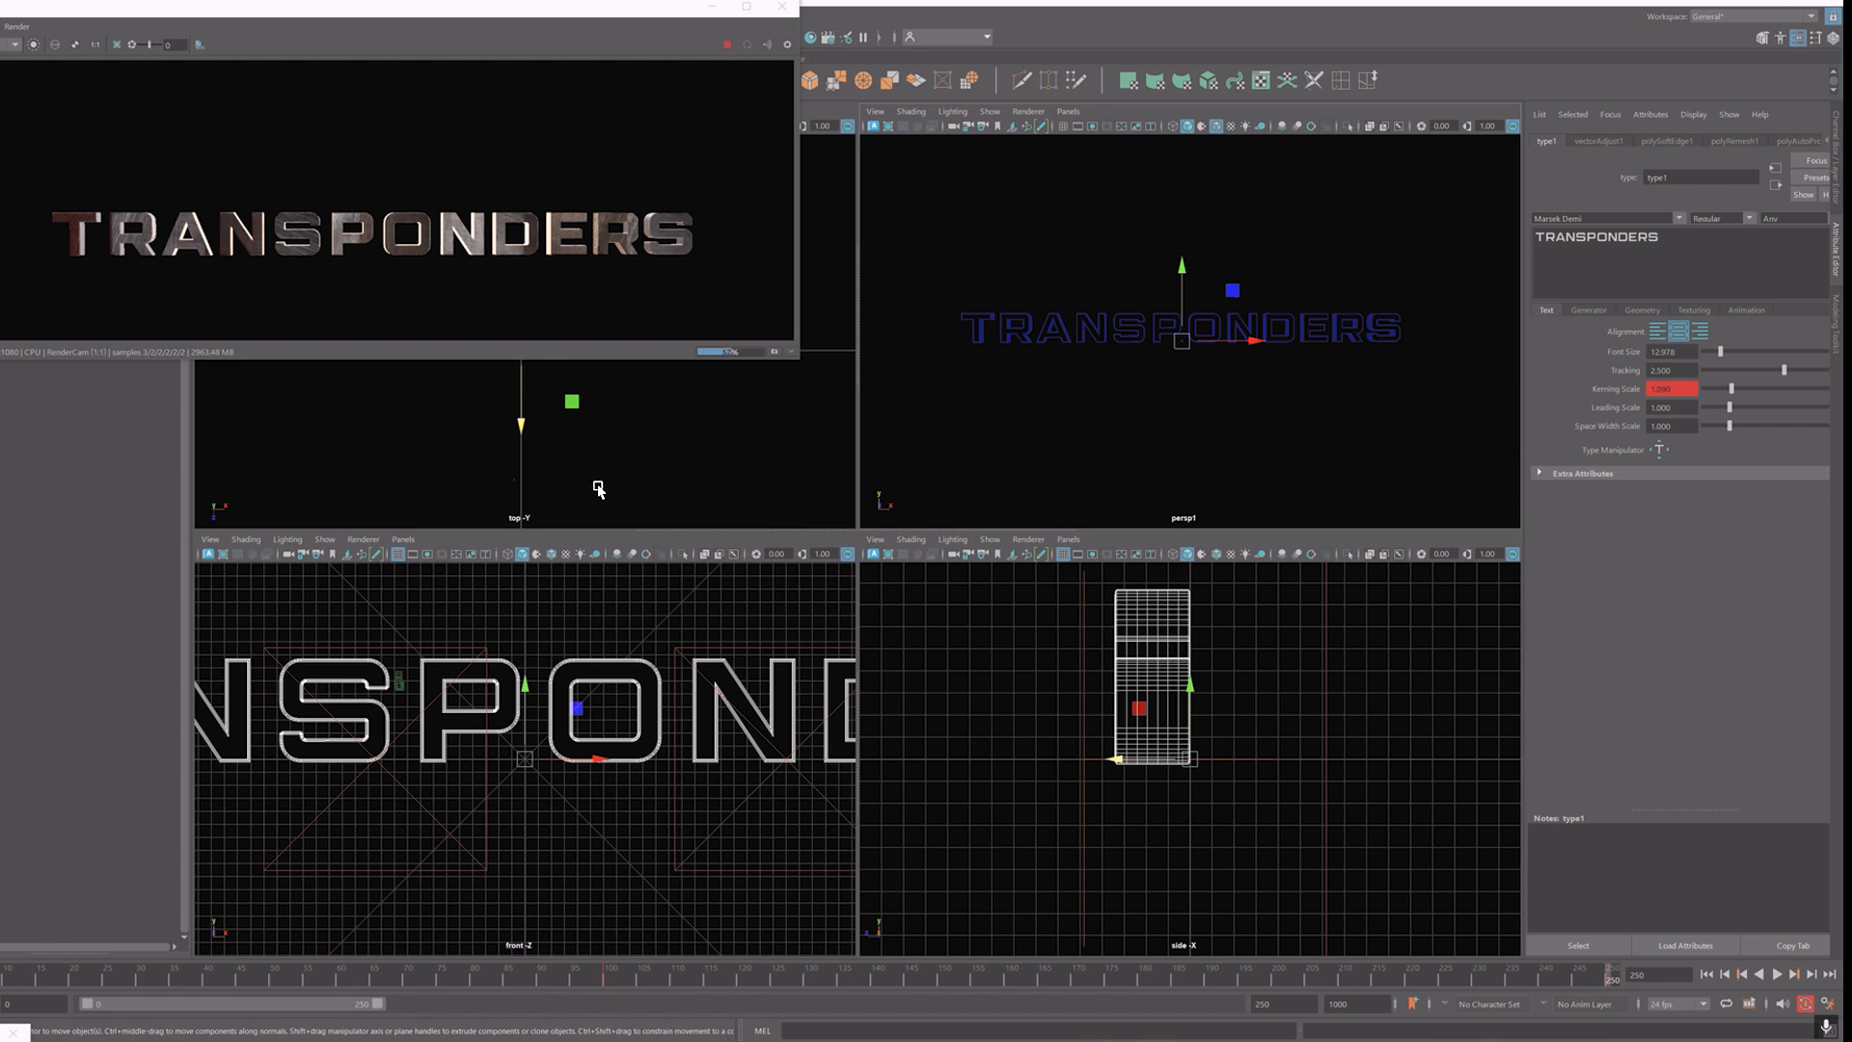
scroll(598, 489, down, 1)
alt+middle_drag(580, 431, 570, 496)
scroll(570, 495, up, 2)
scroll(533, 488, up, 2)
alt+middle_drag(534, 488, 529, 360)
scroll(490, 471, up, 2)
alt+middle_drag(440, 517, 442, 458)
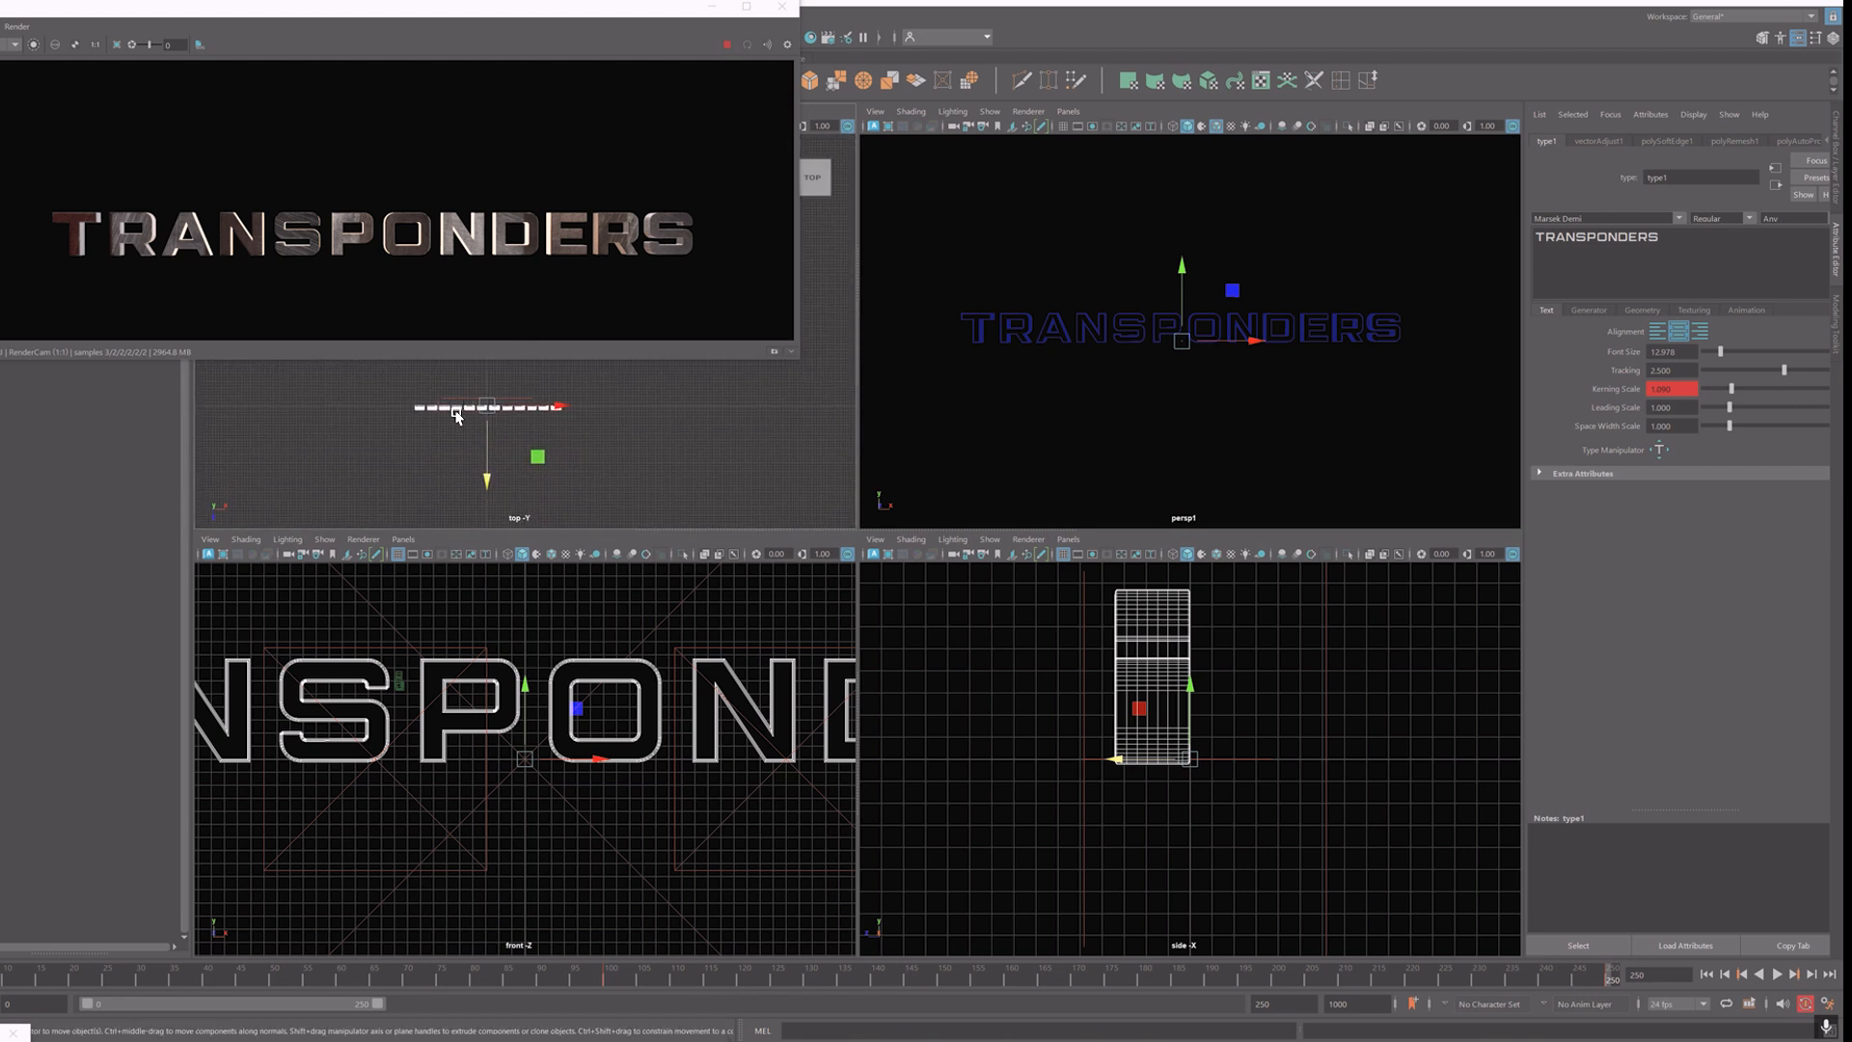
scroll(442, 456, up, 1)
drag(331, 489, 682, 454)
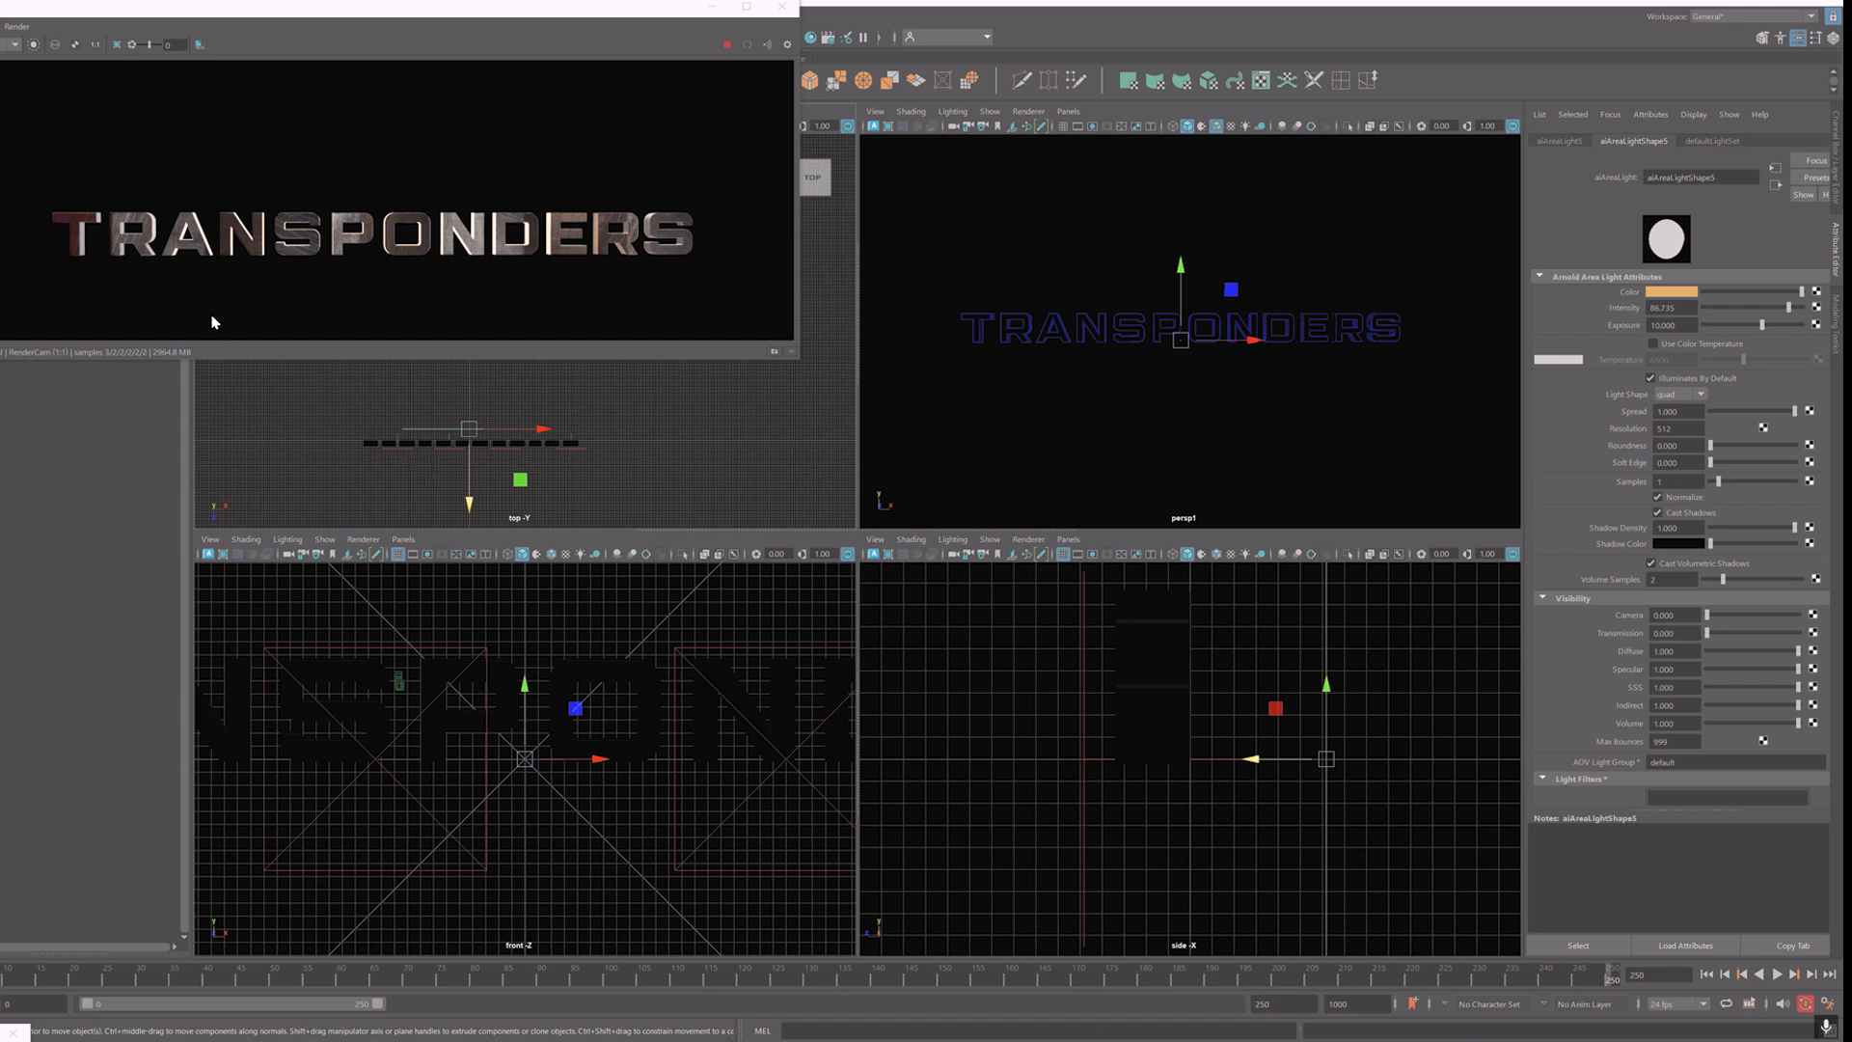
Step: Select area lights 1 to 4, move them forward in the top view and check the rendered title
drag(226, 364, 228, 220)
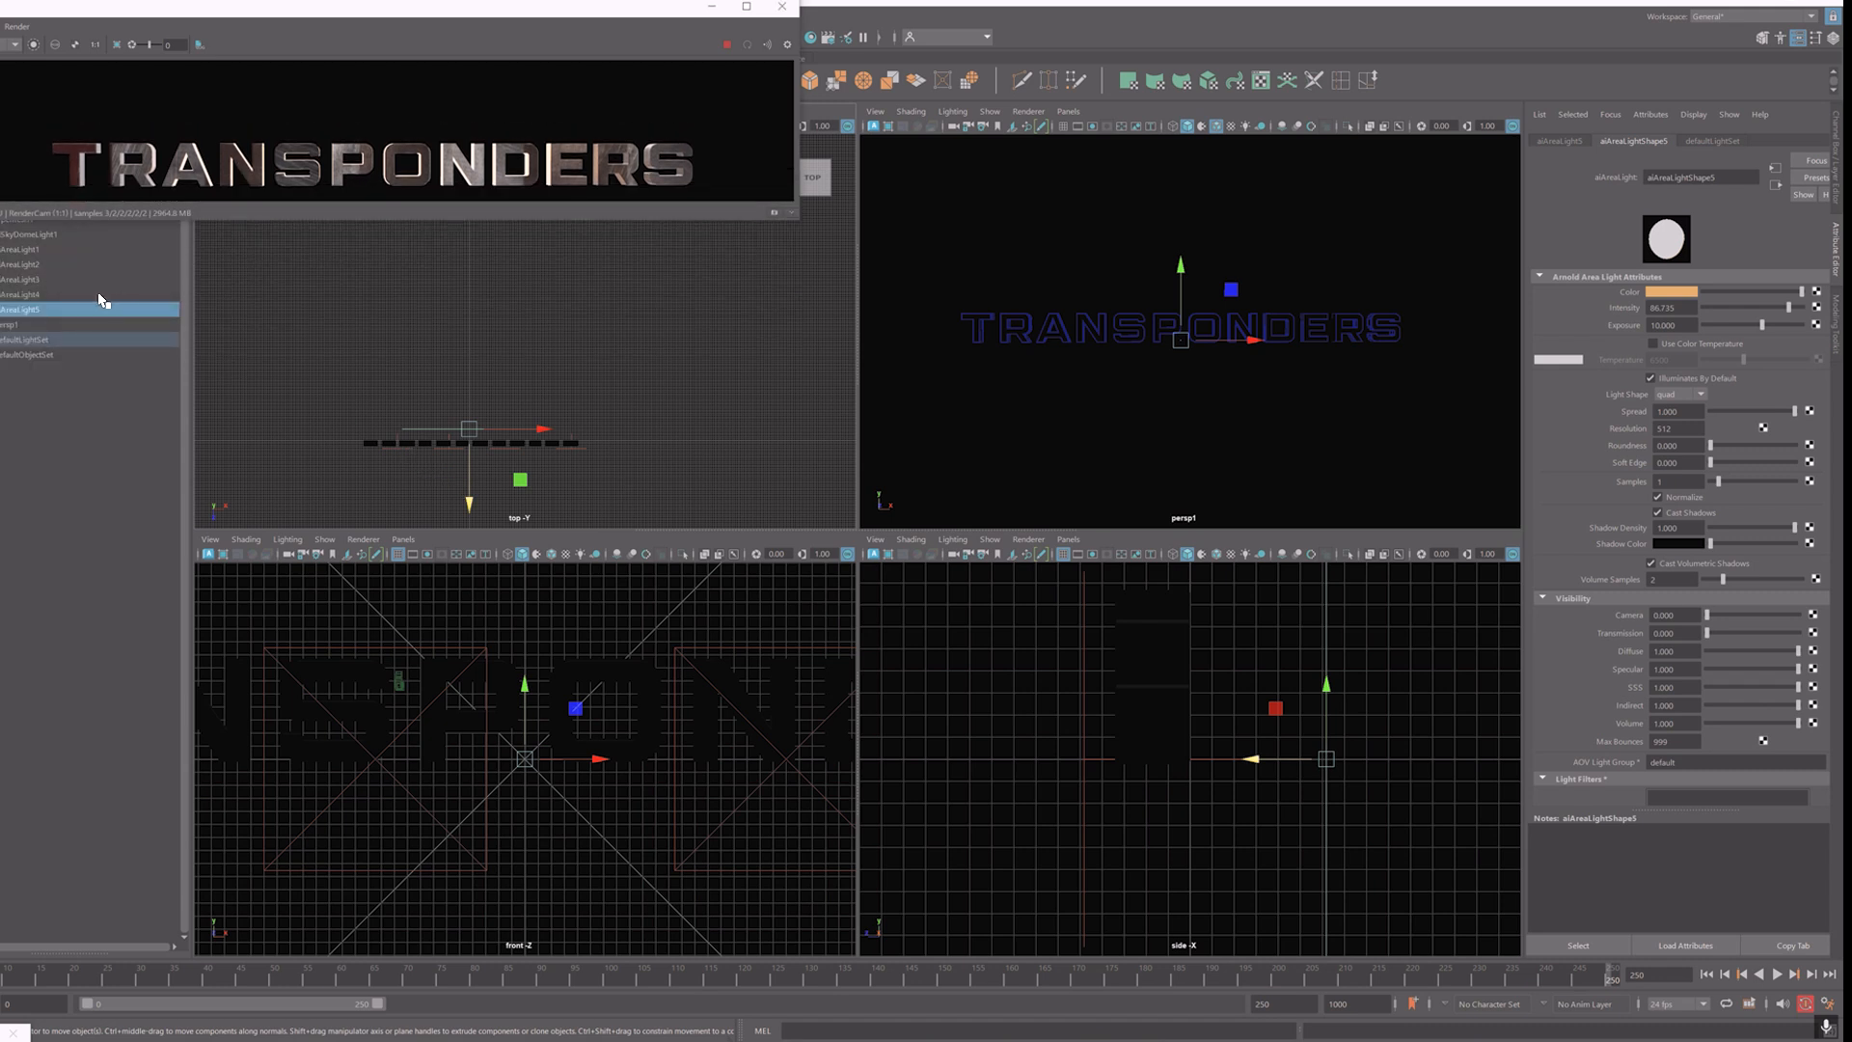
click(28, 250)
drag(33, 275, 38, 295)
drag(569, 527, 559, 727)
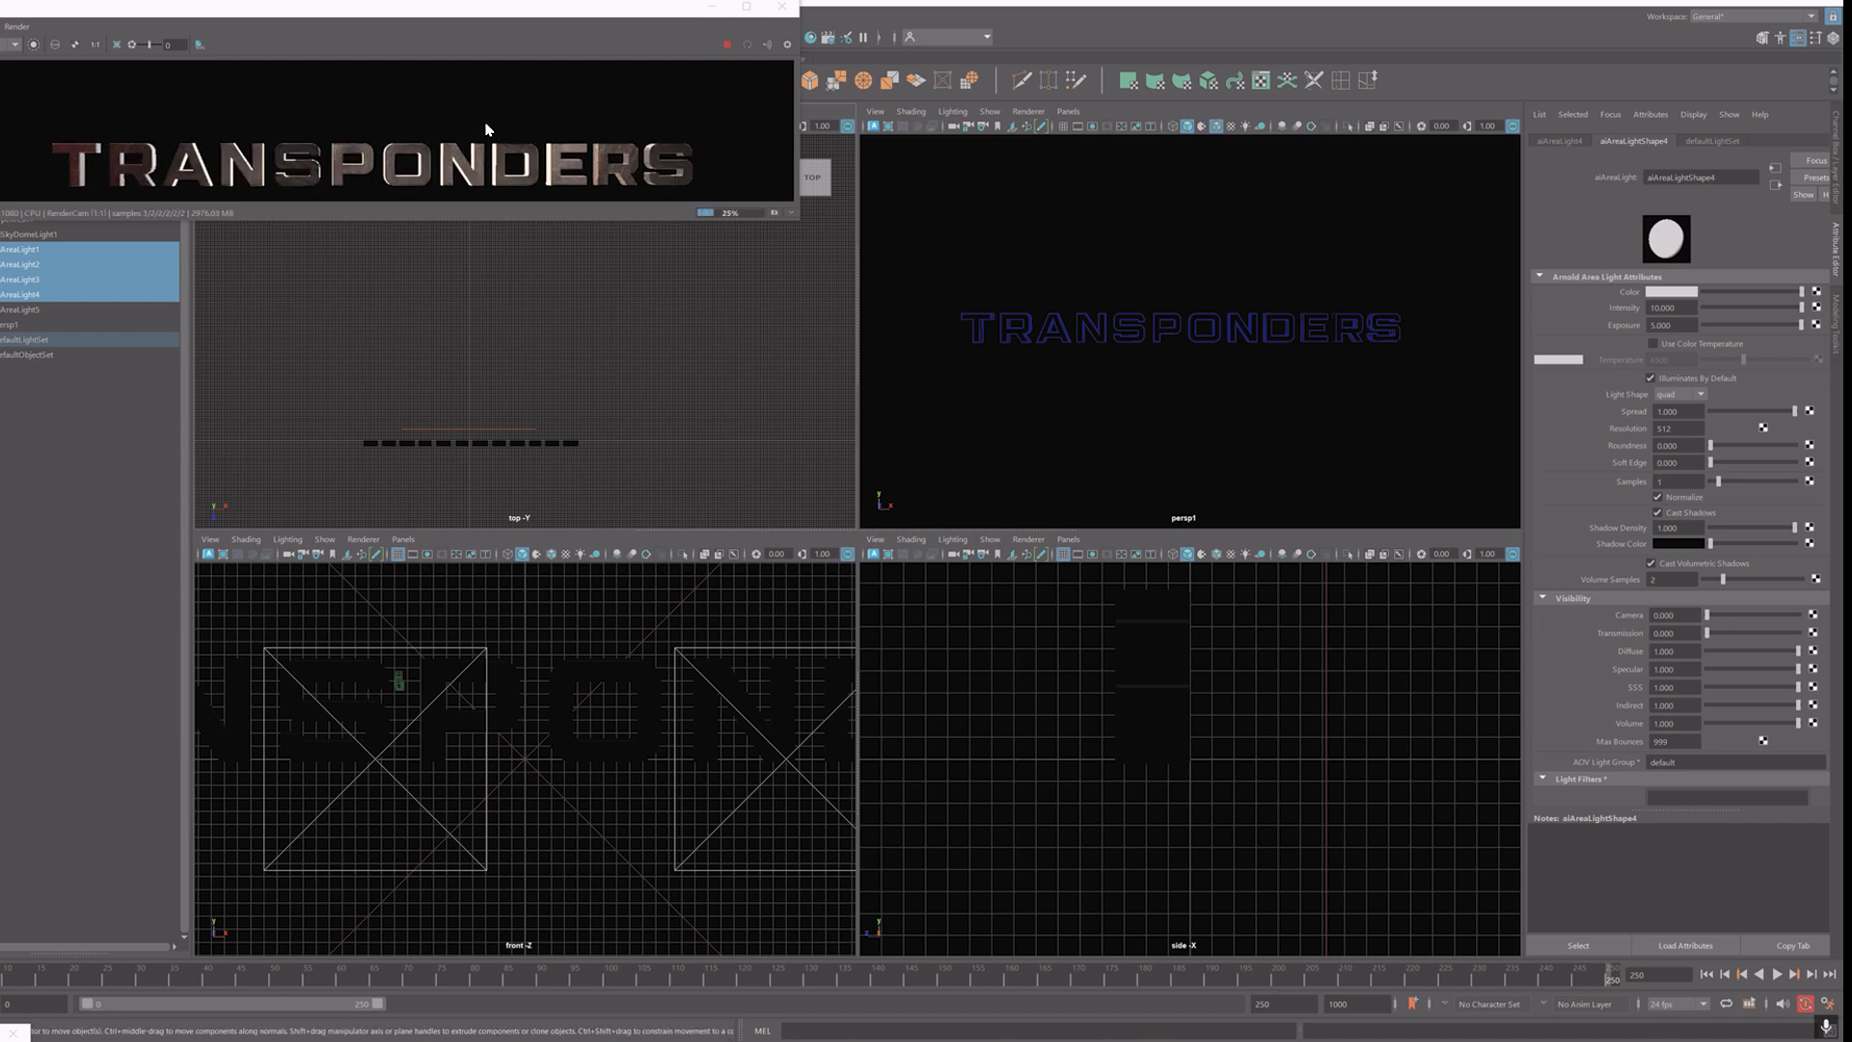
scroll(485, 129, down, 3)
scroll(550, 120, up, 2)
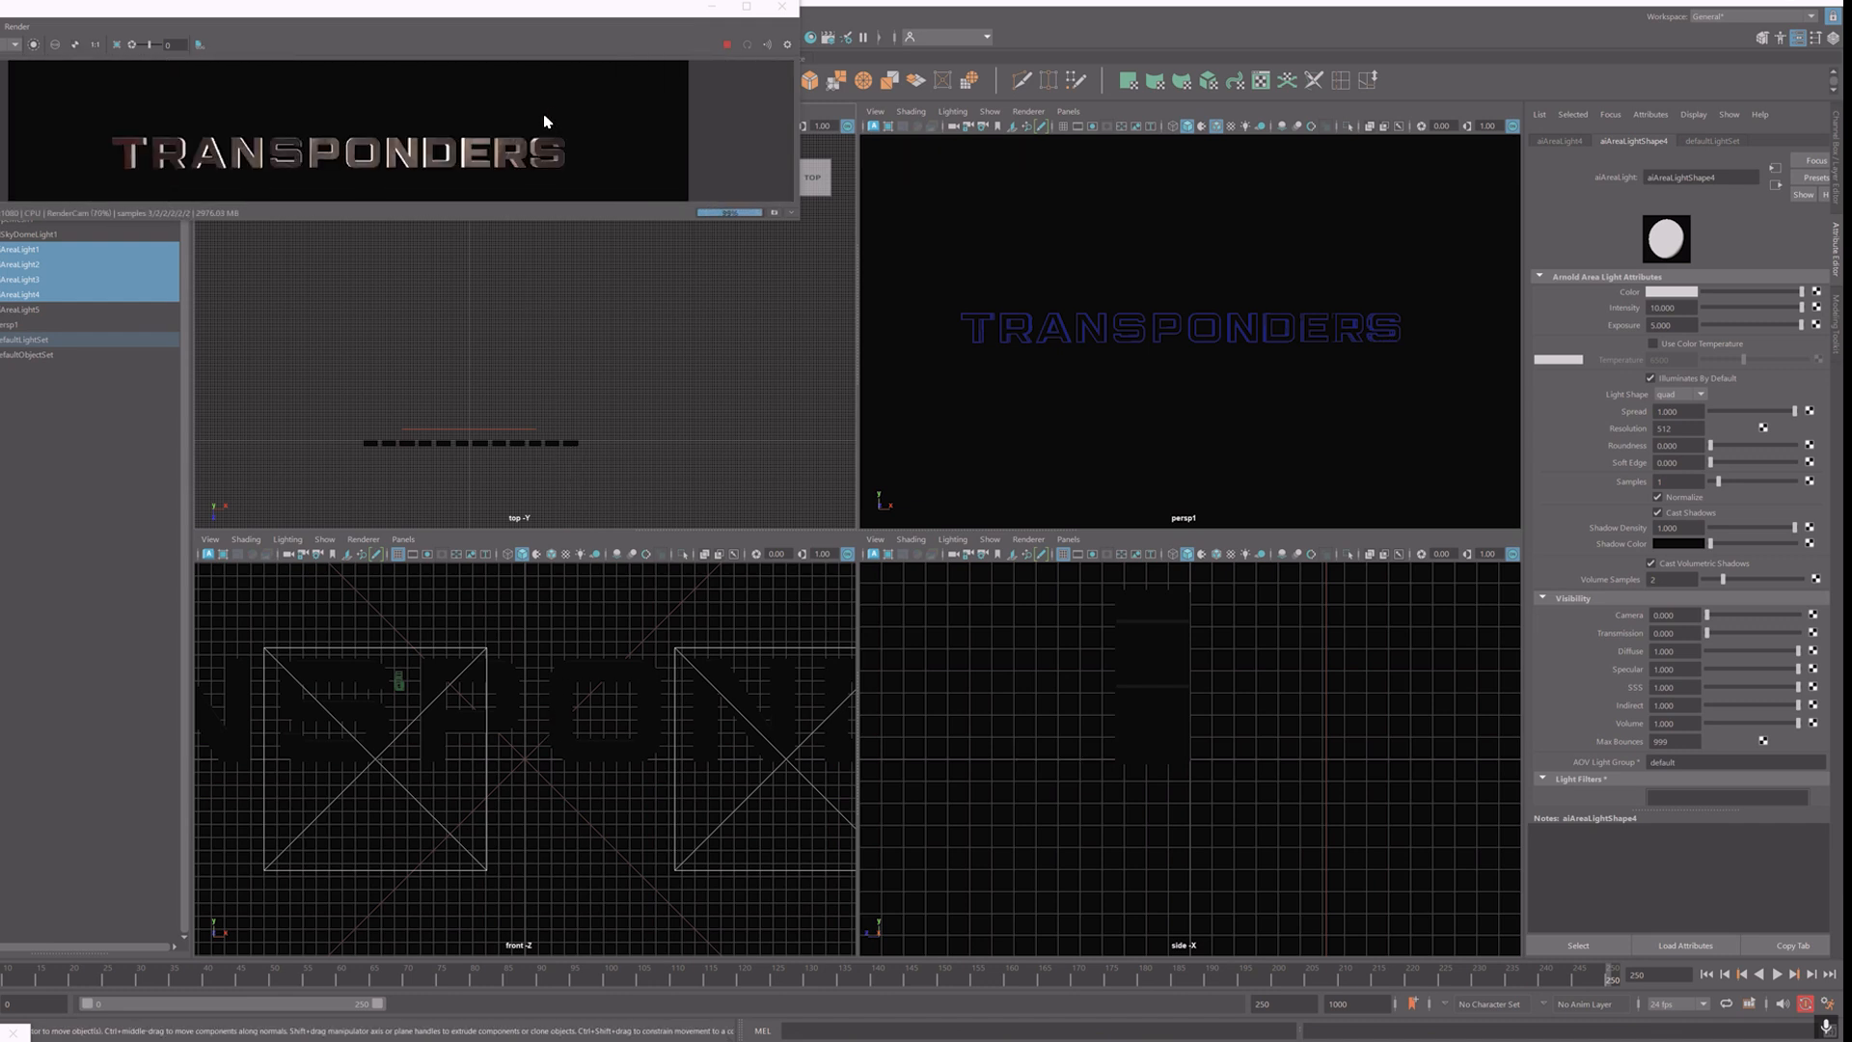
scroll(575, 467, down, 2)
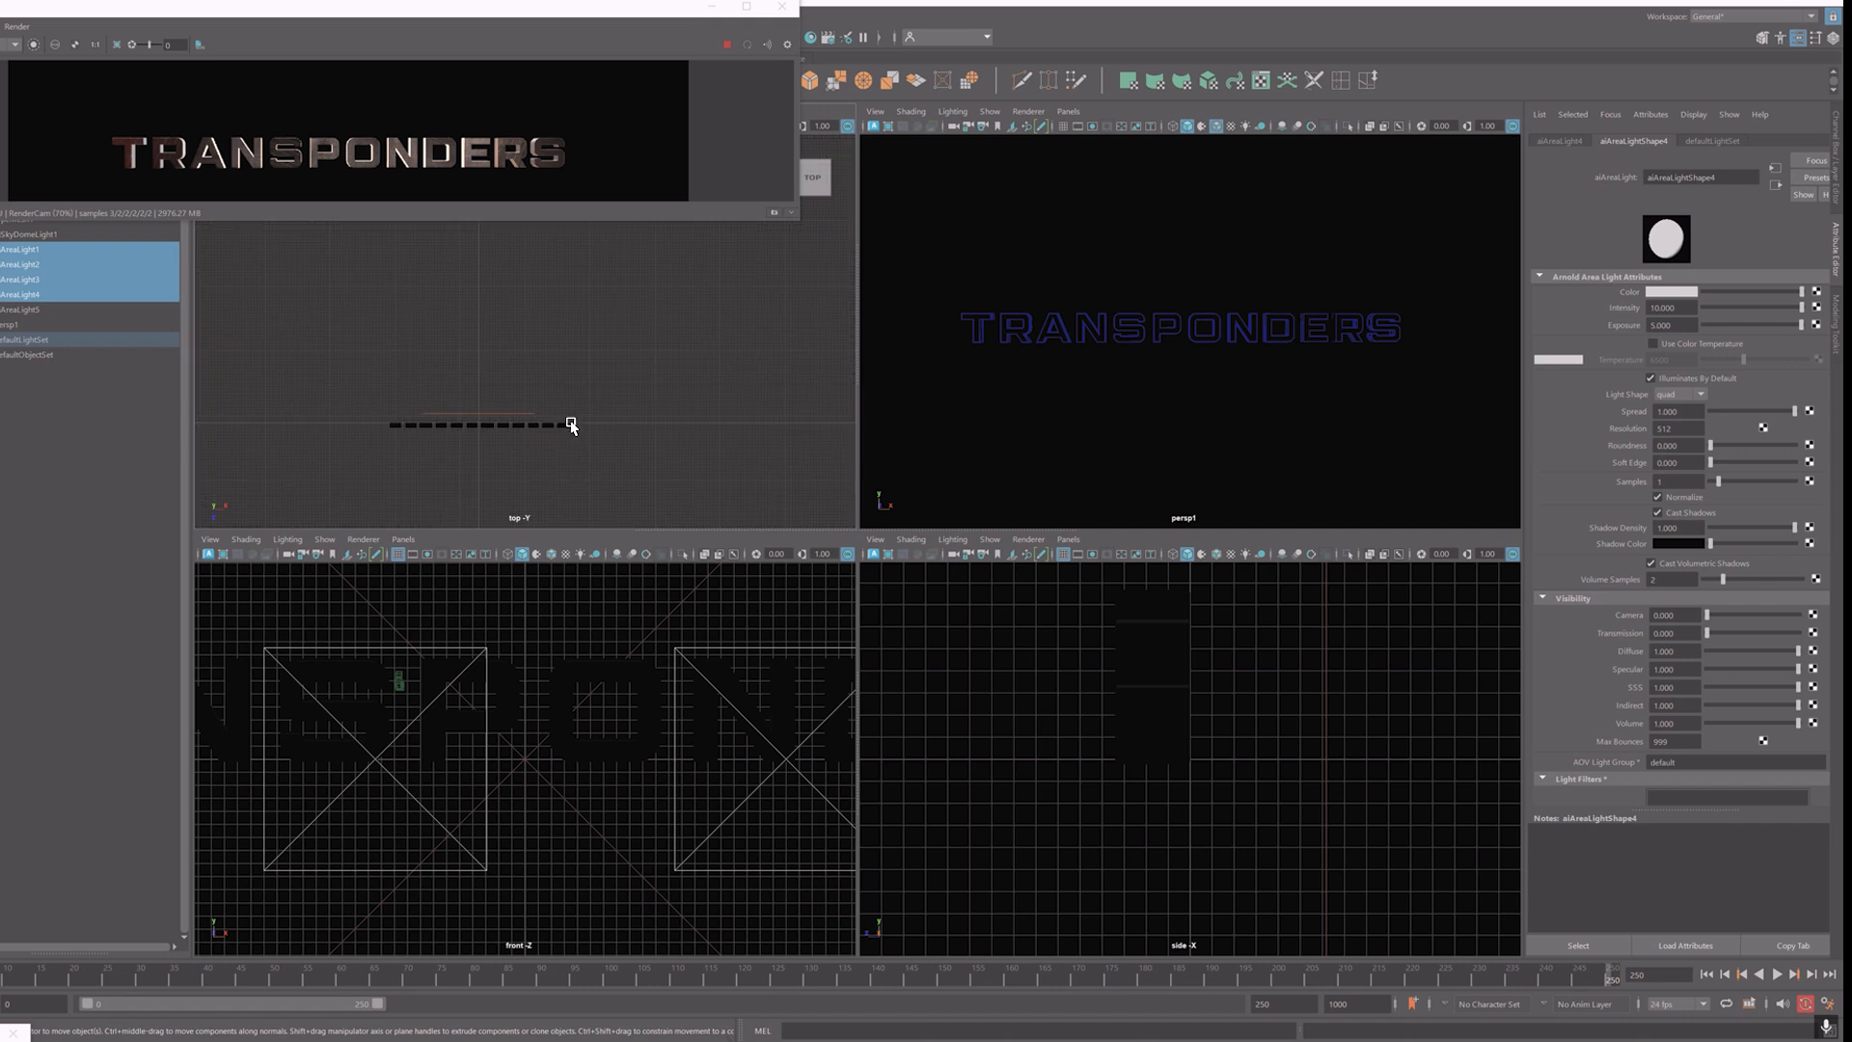
Step: Key the four area lights close to the letters at frame 250 and move them well in front at frame 70
key(w)
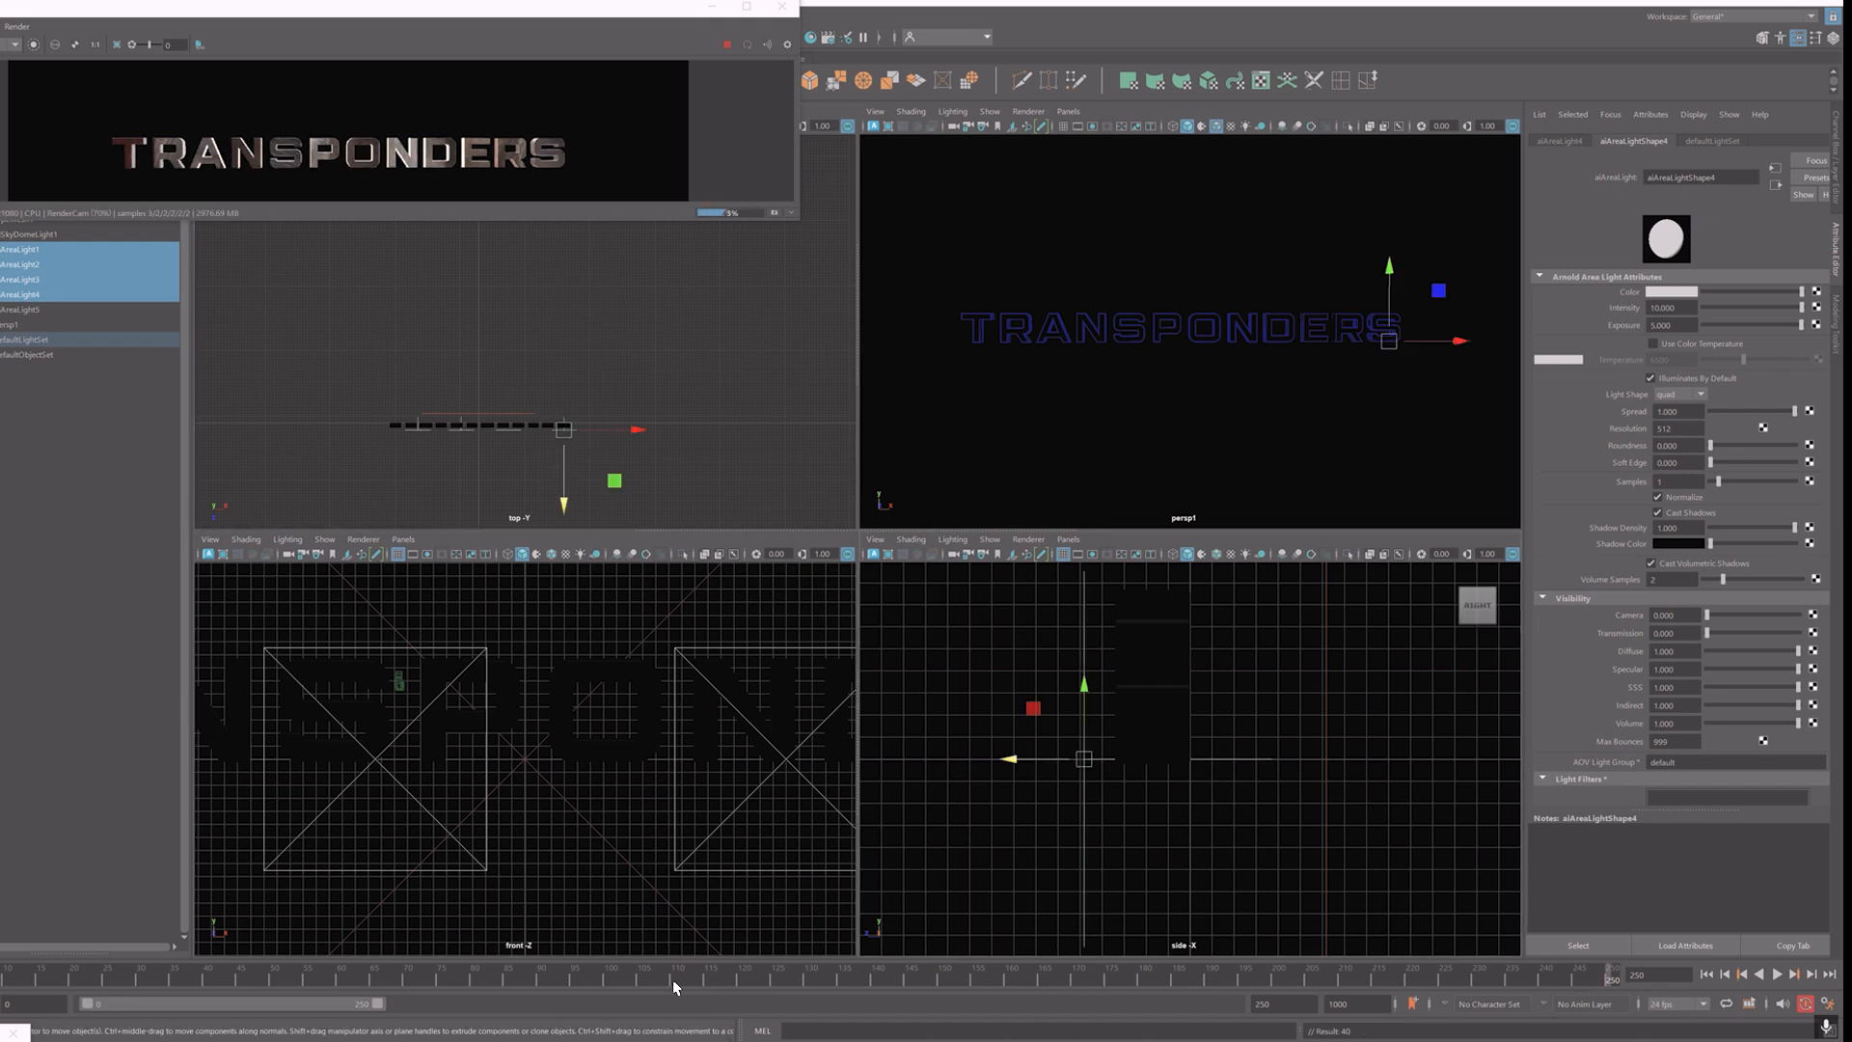
key(alt+v)
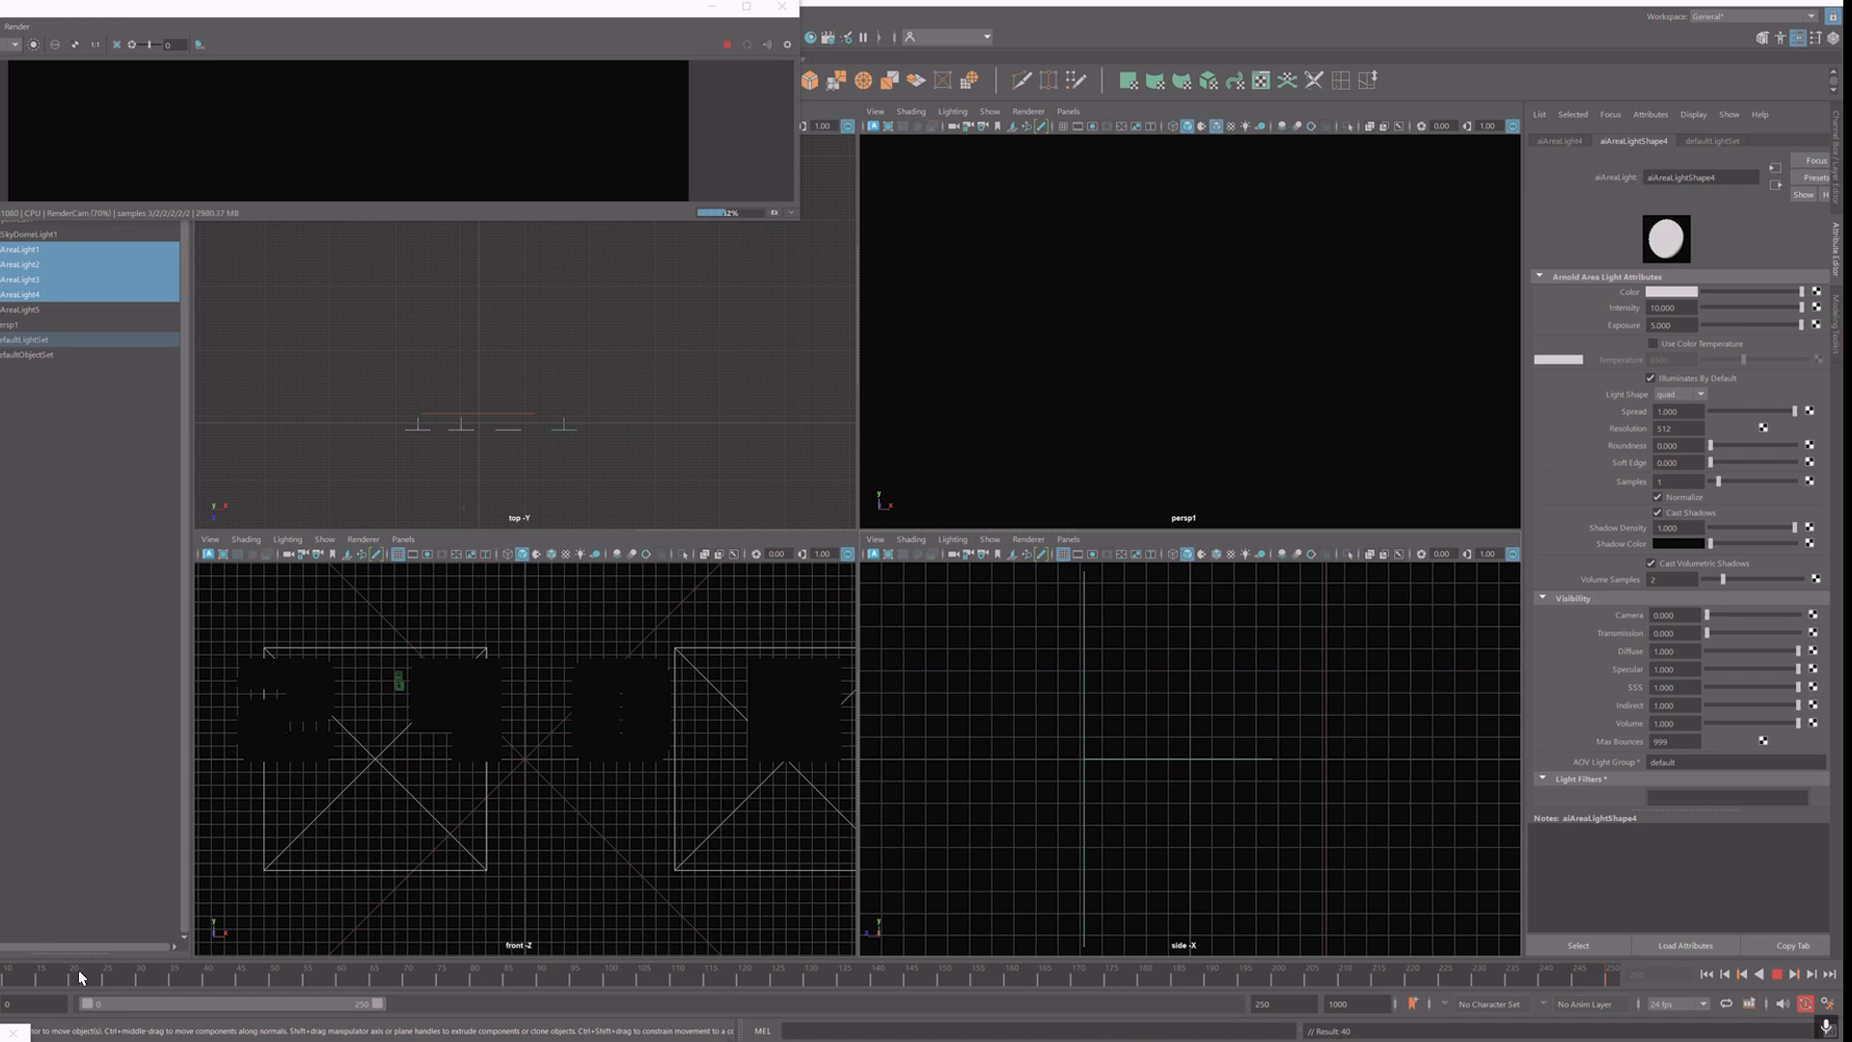
click(406, 974)
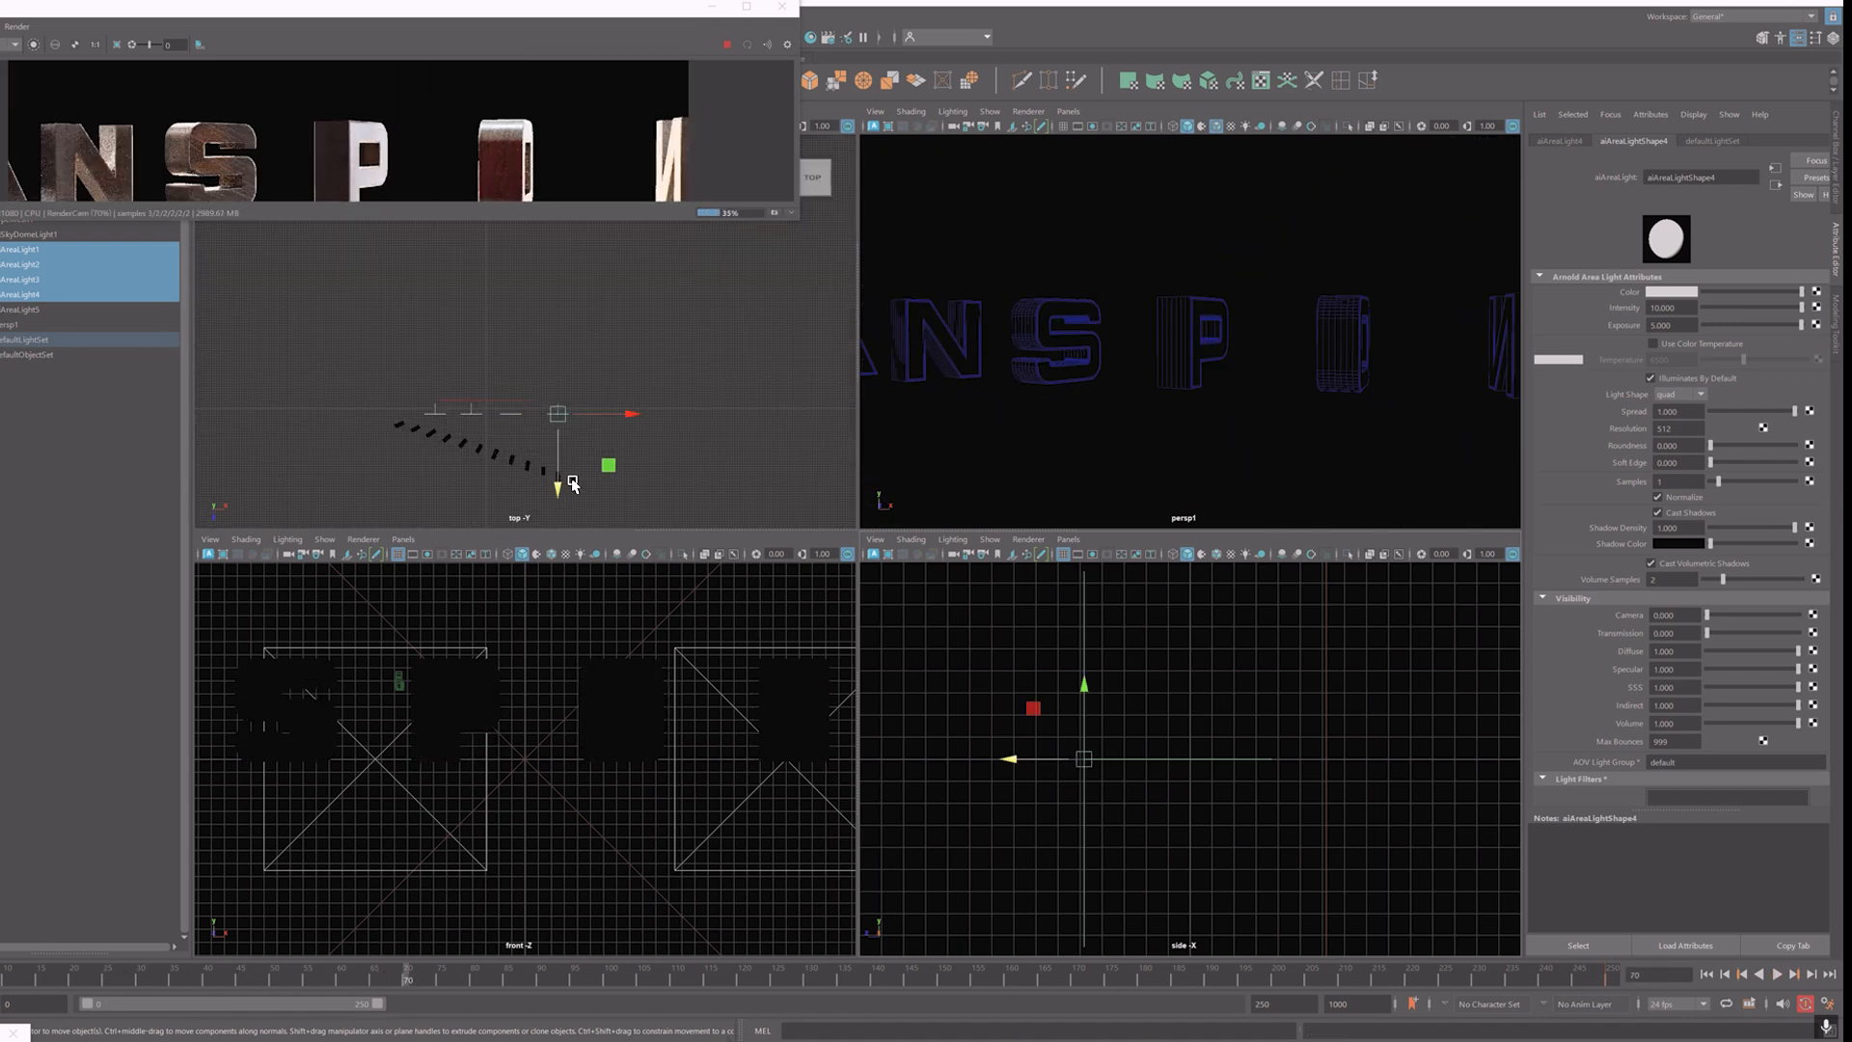
drag(557, 494, 573, 606)
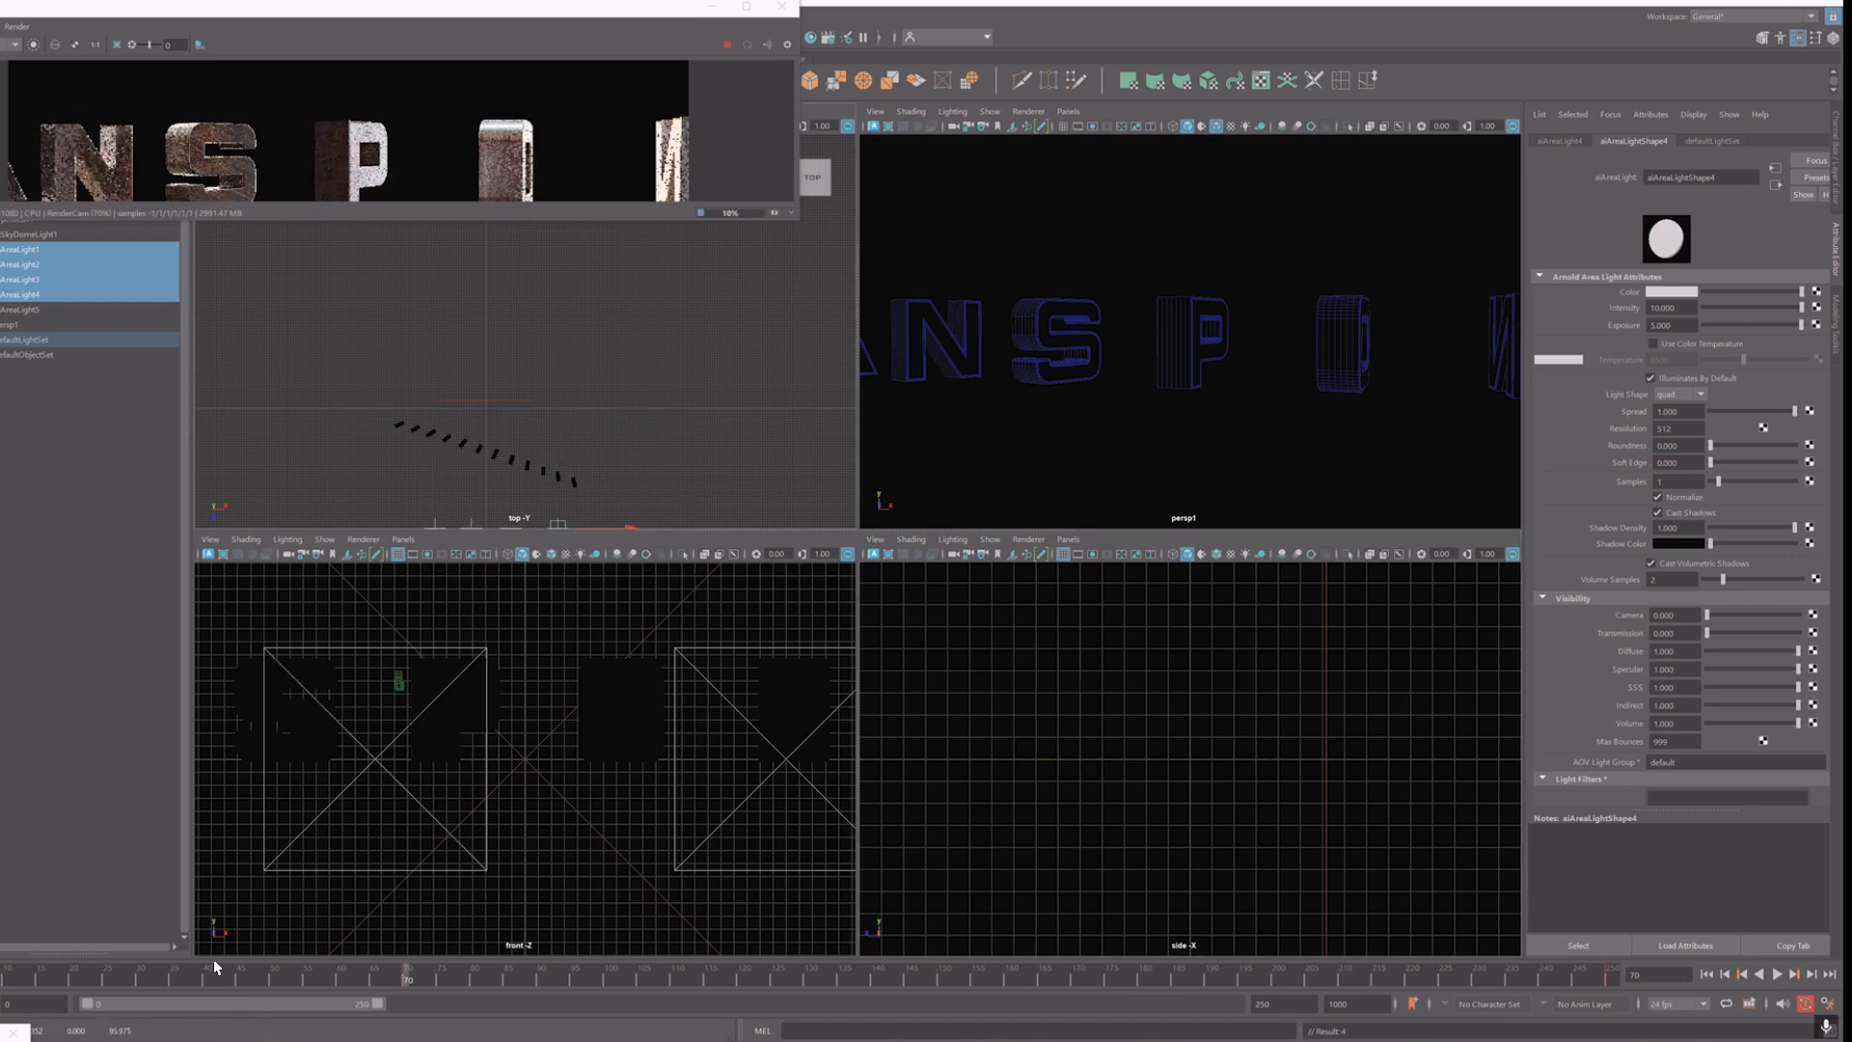
Step: Play the animation from frame 0 in the enlarged render view, and check the rendered title at frame 250
drag(384, 978, 0, 975)
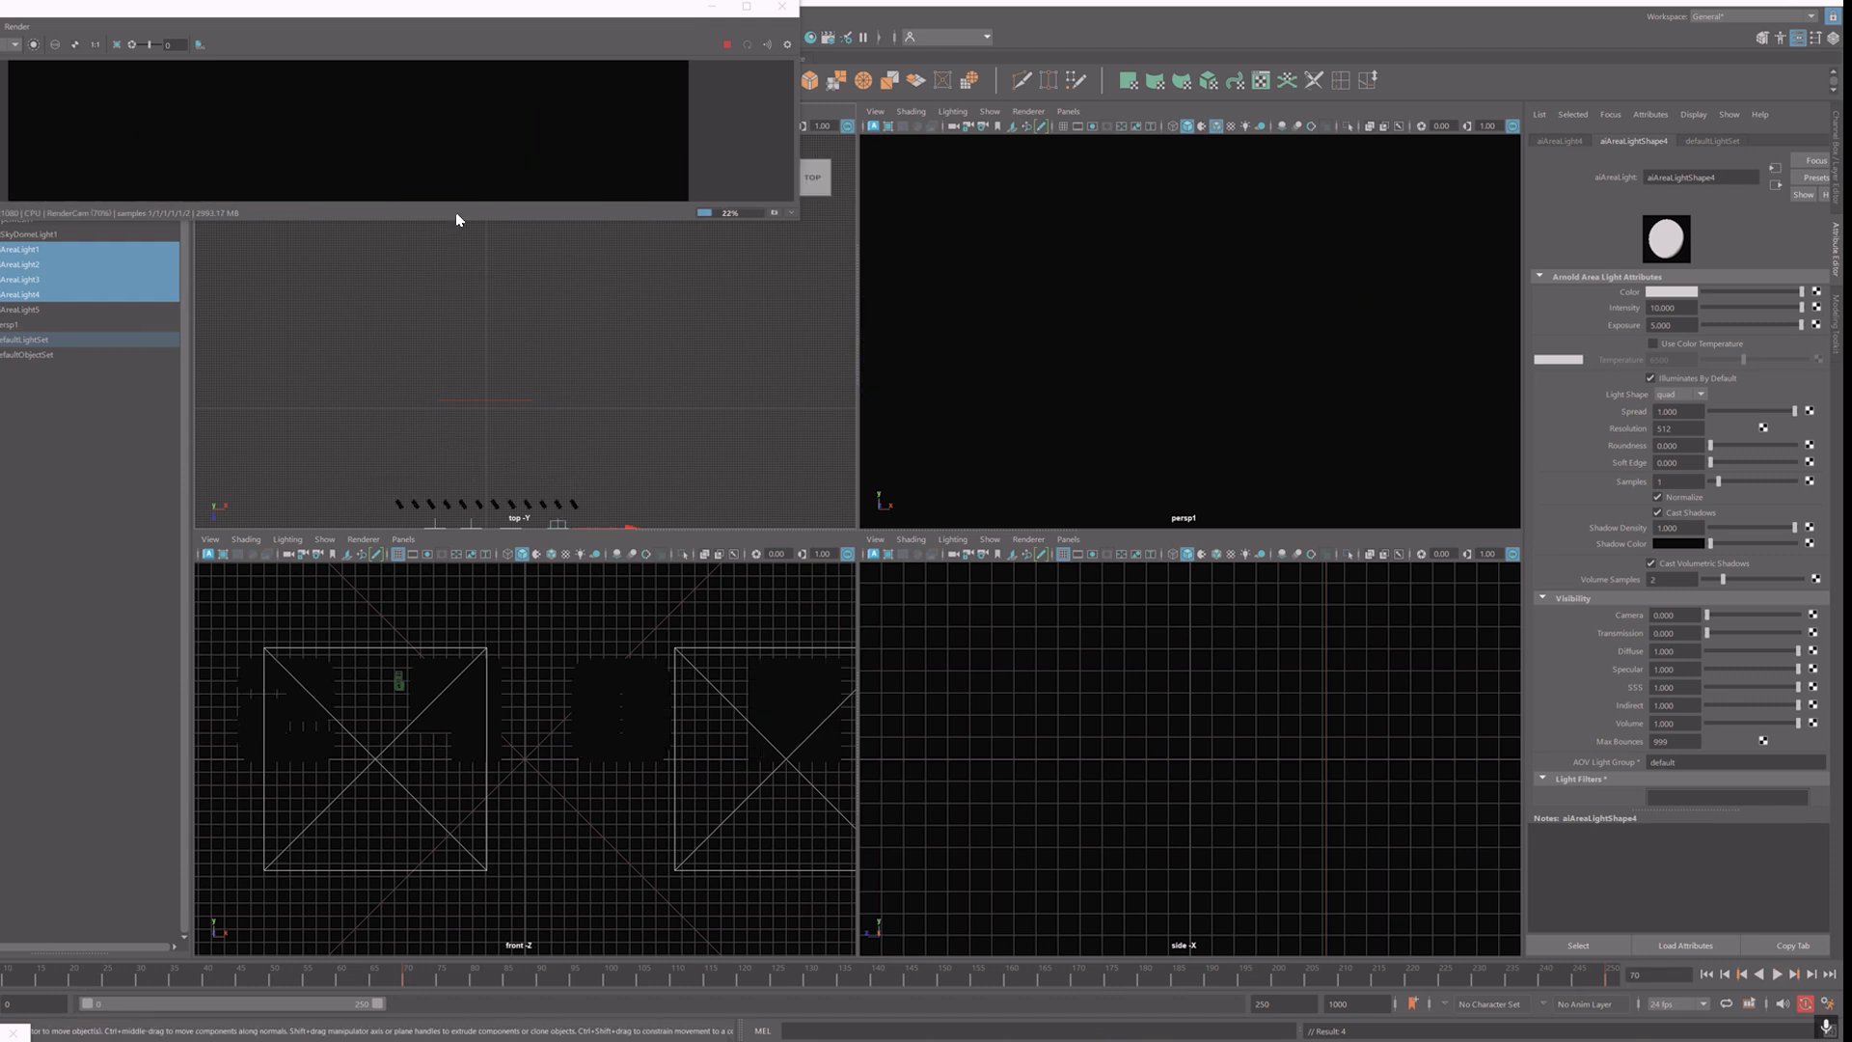
drag(483, 216, 491, 352)
scroll(530, 201, up, 4)
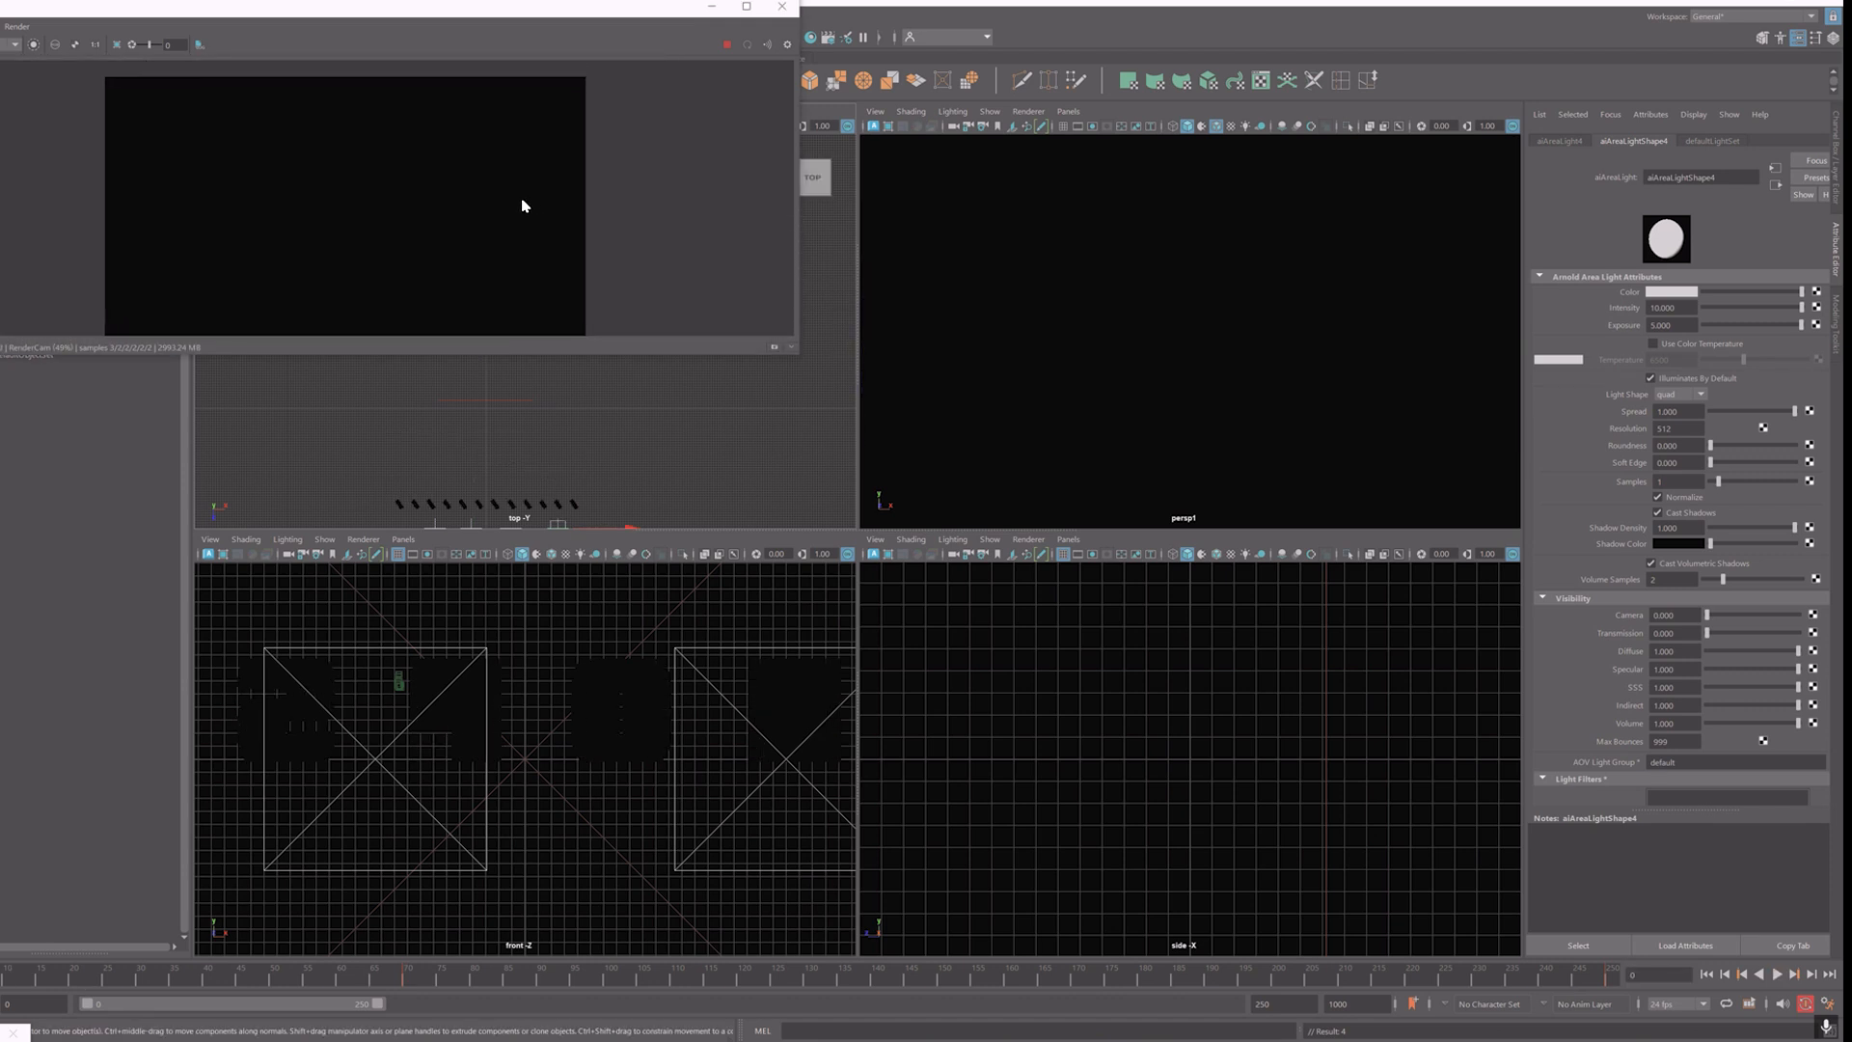
click(1778, 974)
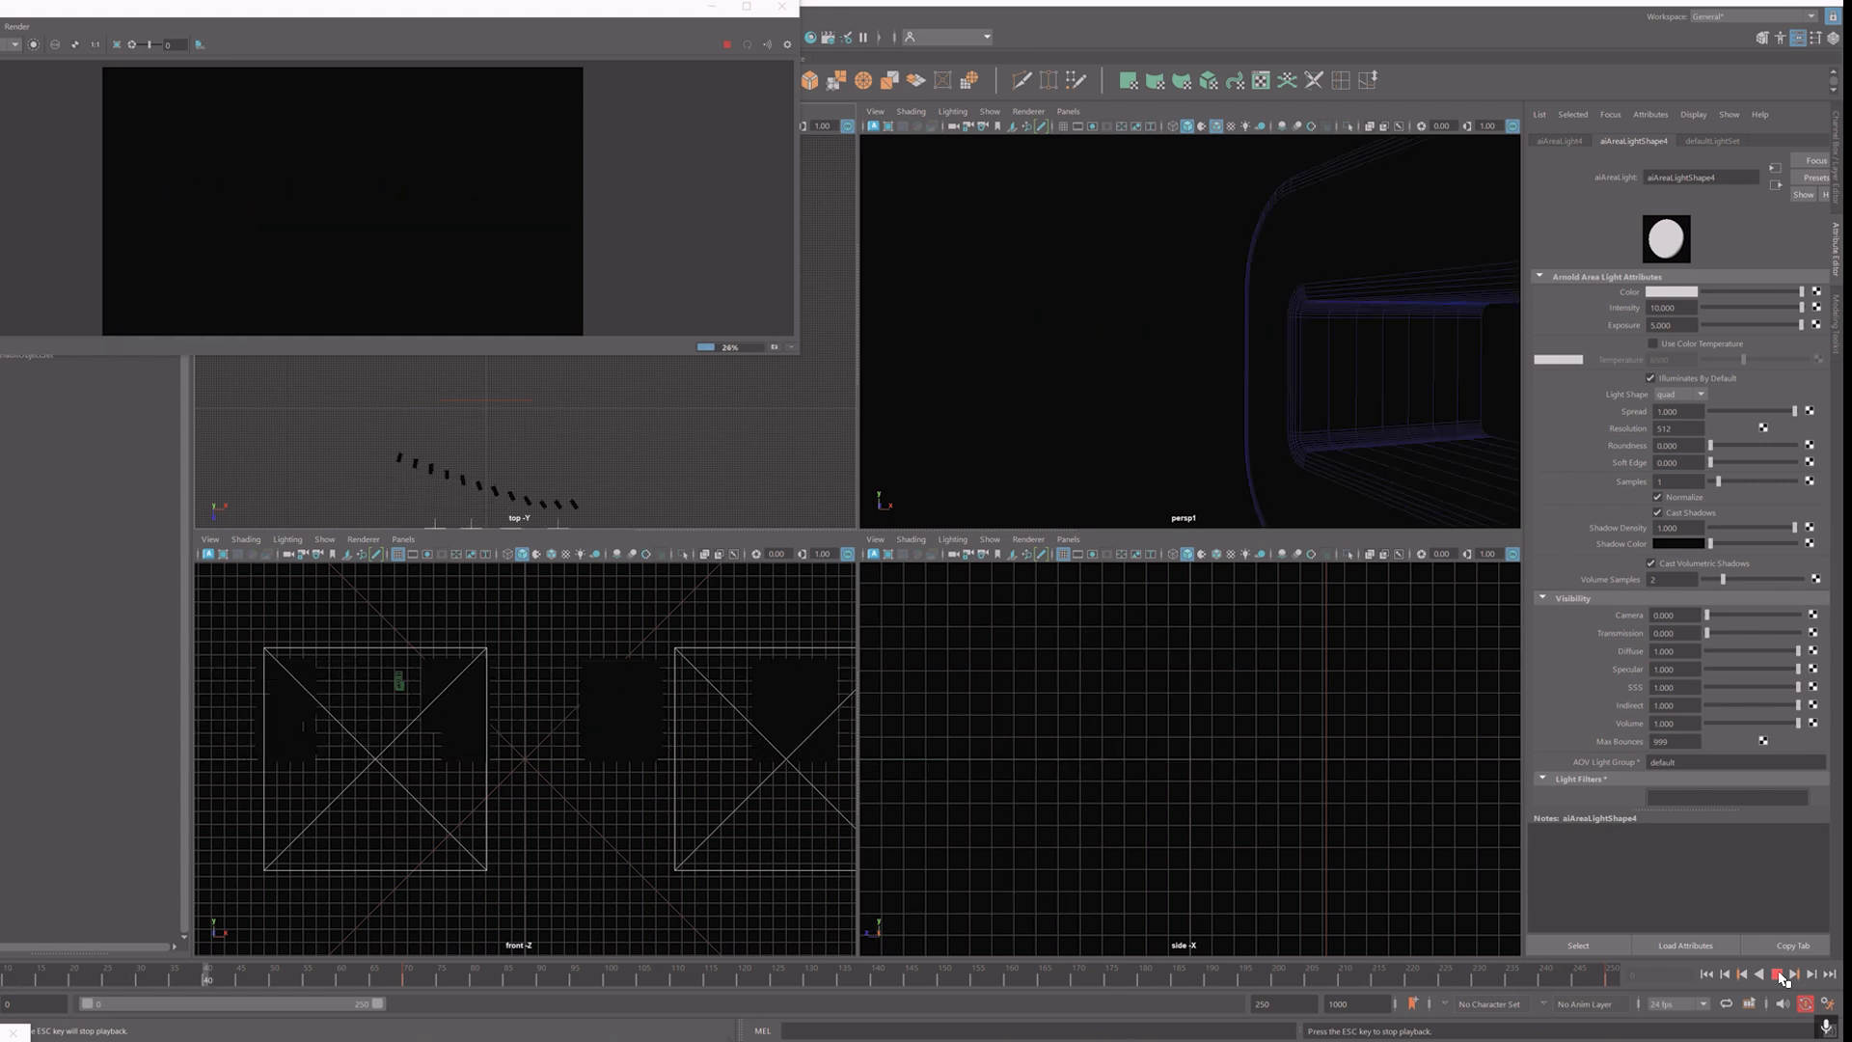
click(1779, 974)
drag(287, 982, 1619, 976)
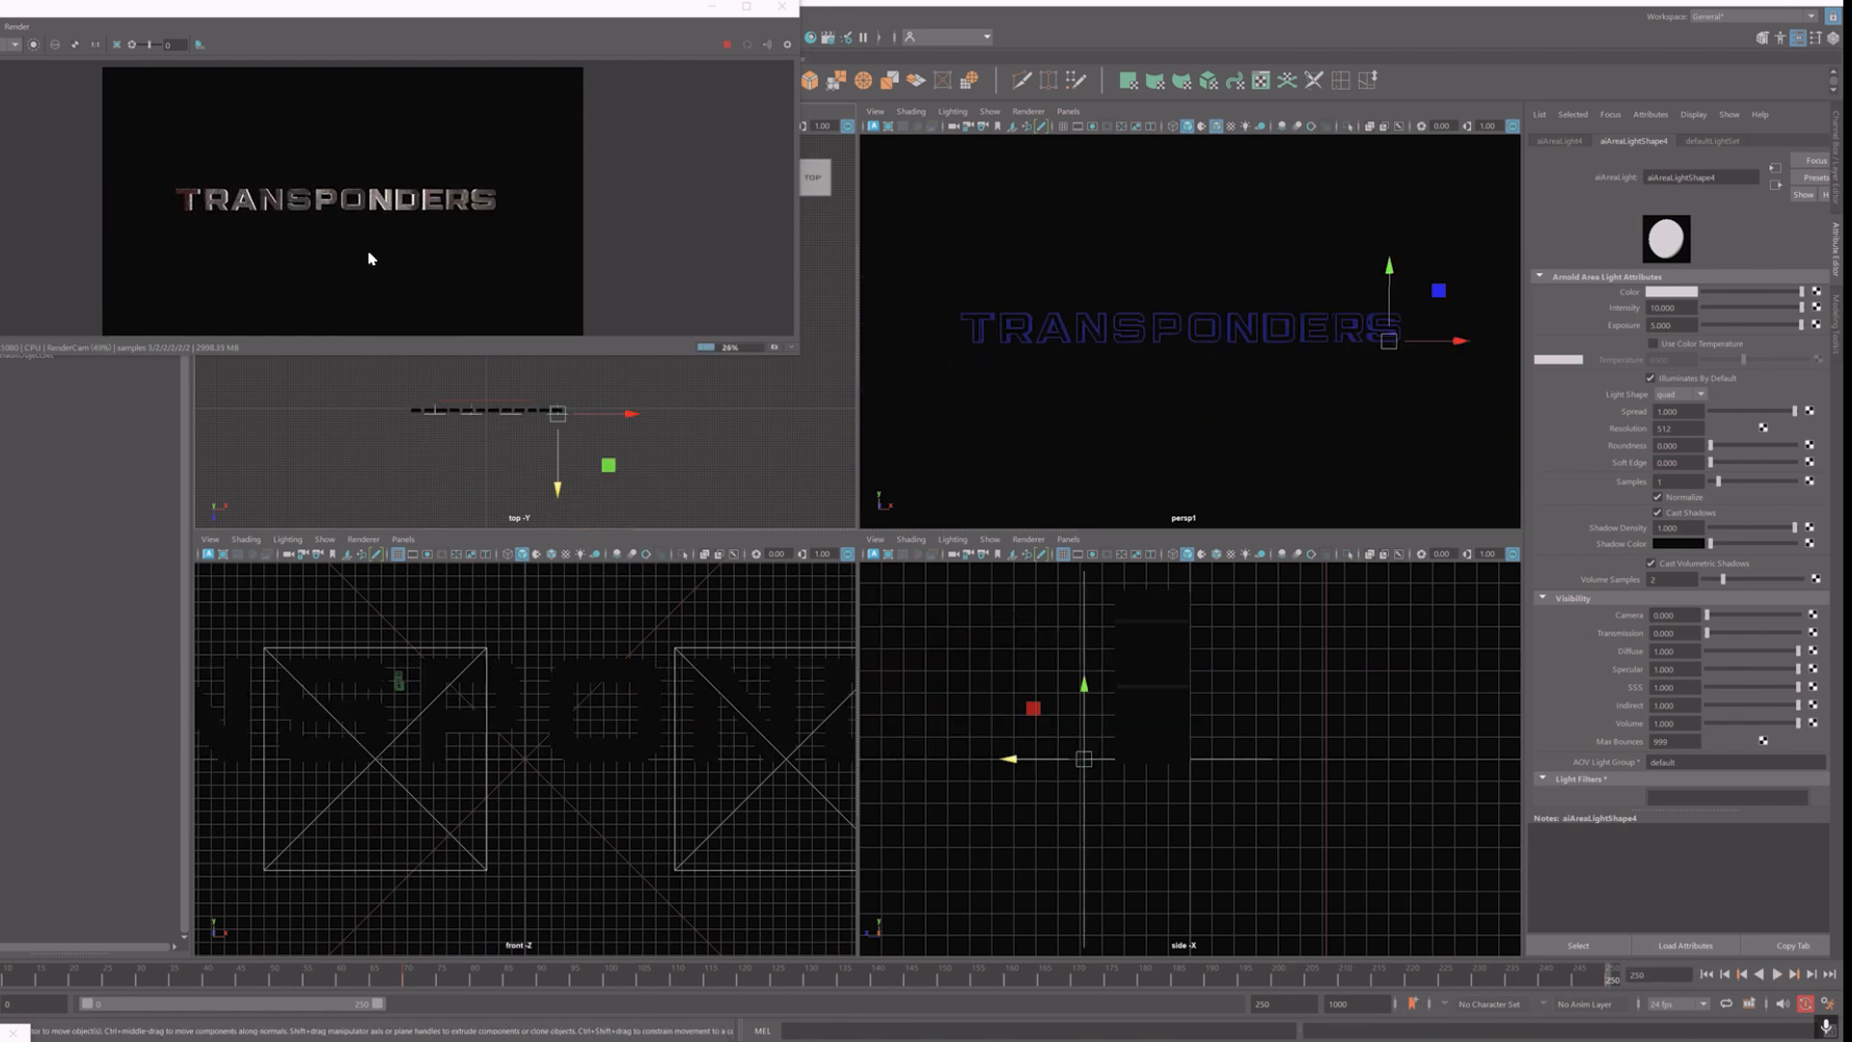
scroll(376, 243, up, 2)
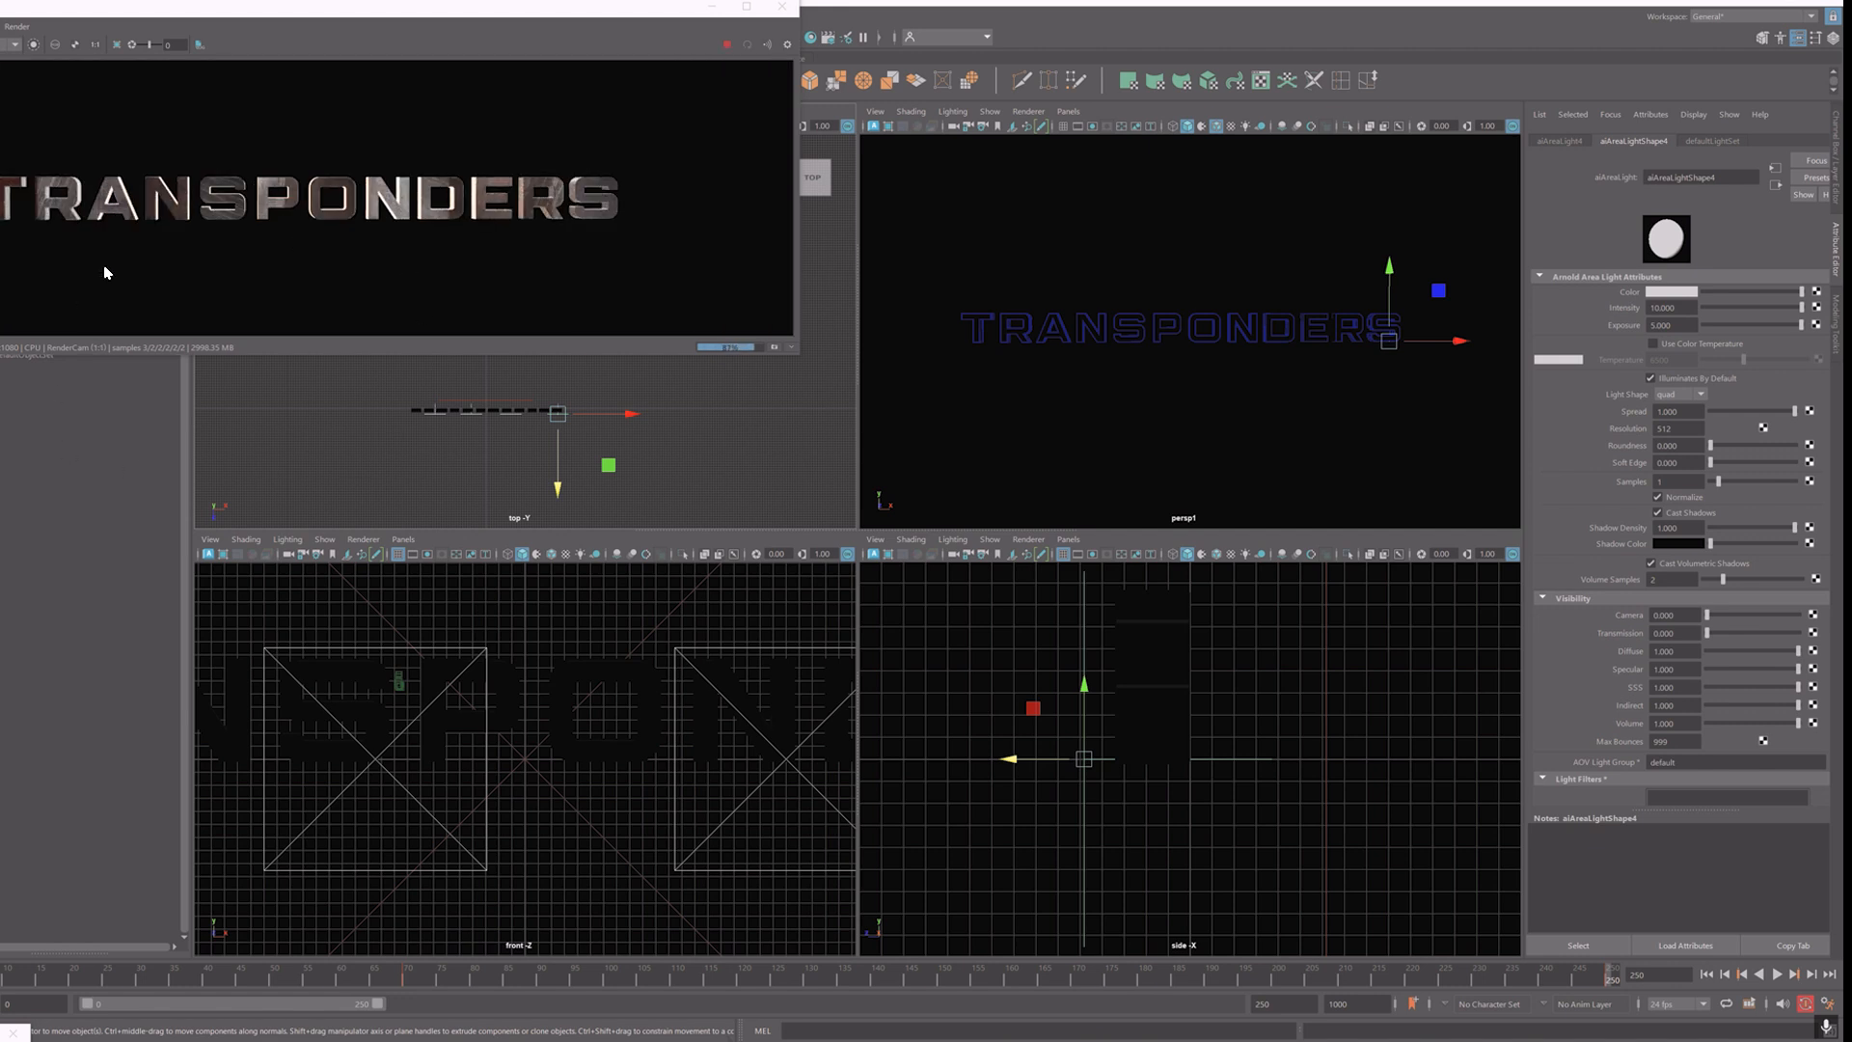
Step: Select the sky dome light and rotate it to shift the reflections on the letters
drag(174, 356, 196, 208)
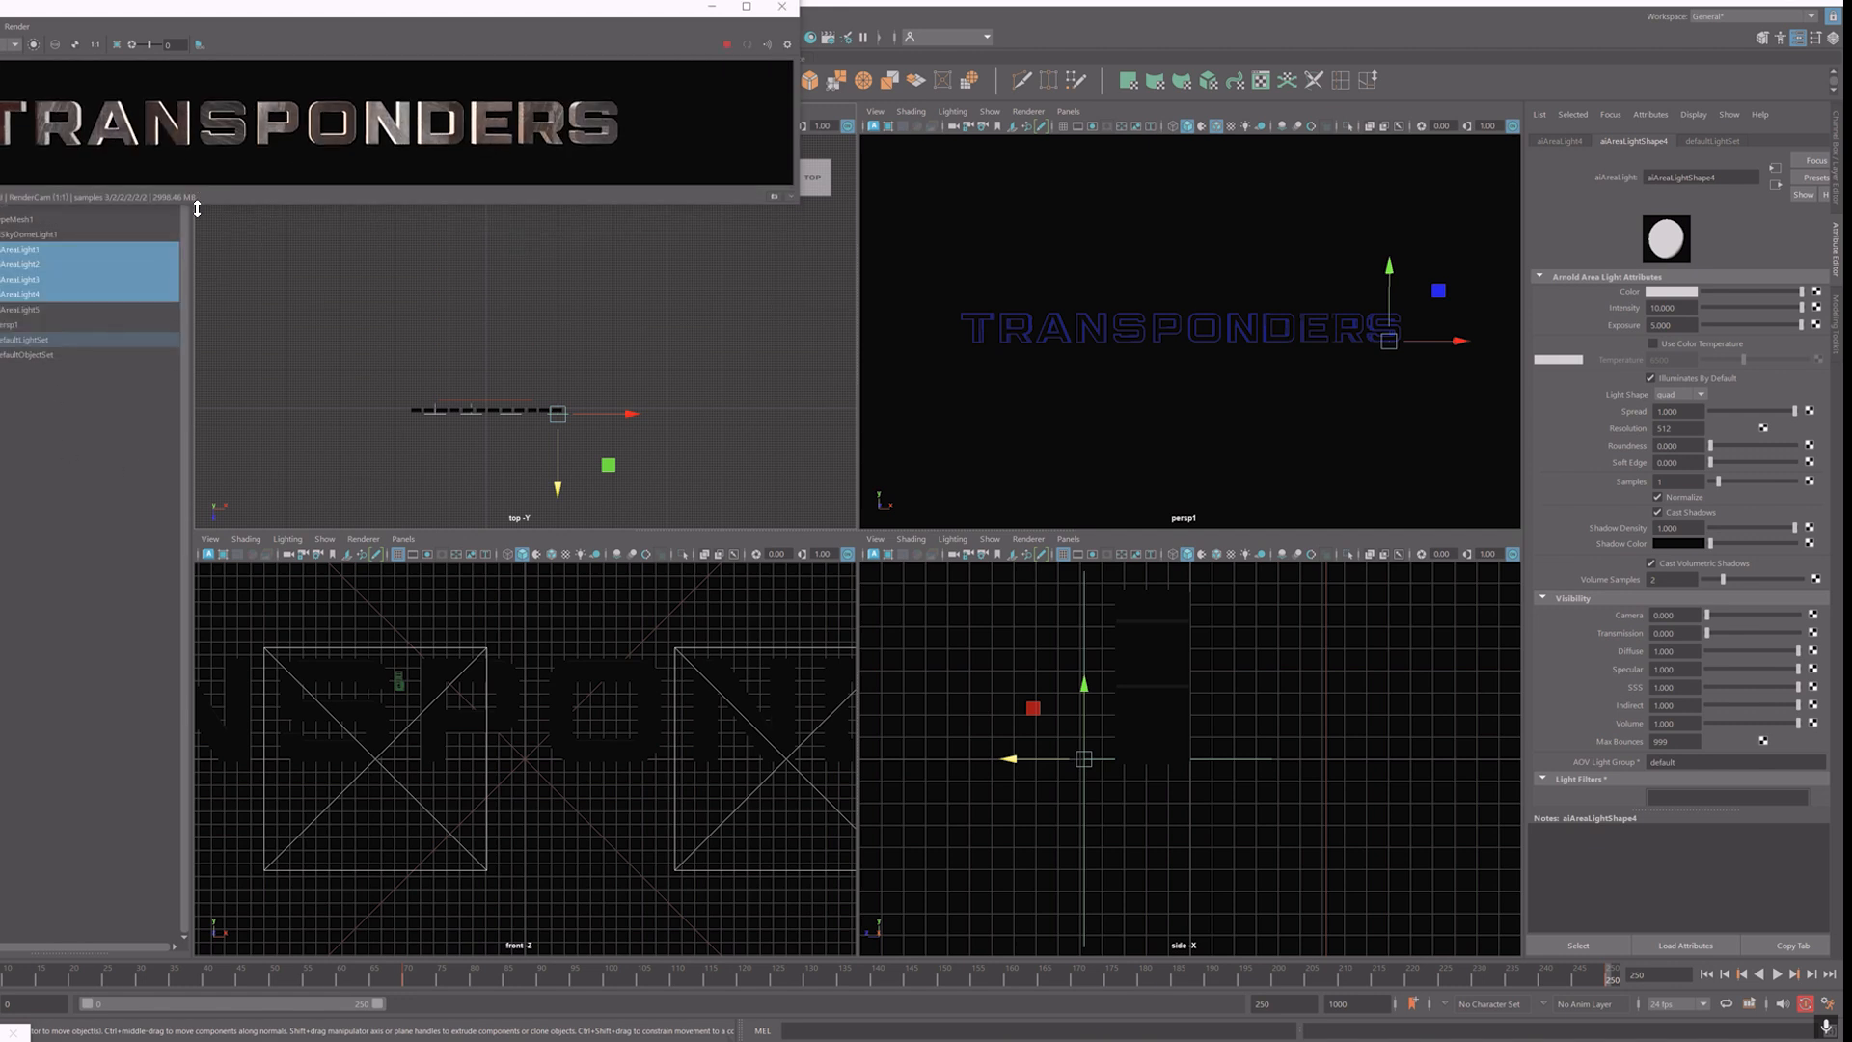
click(34, 235)
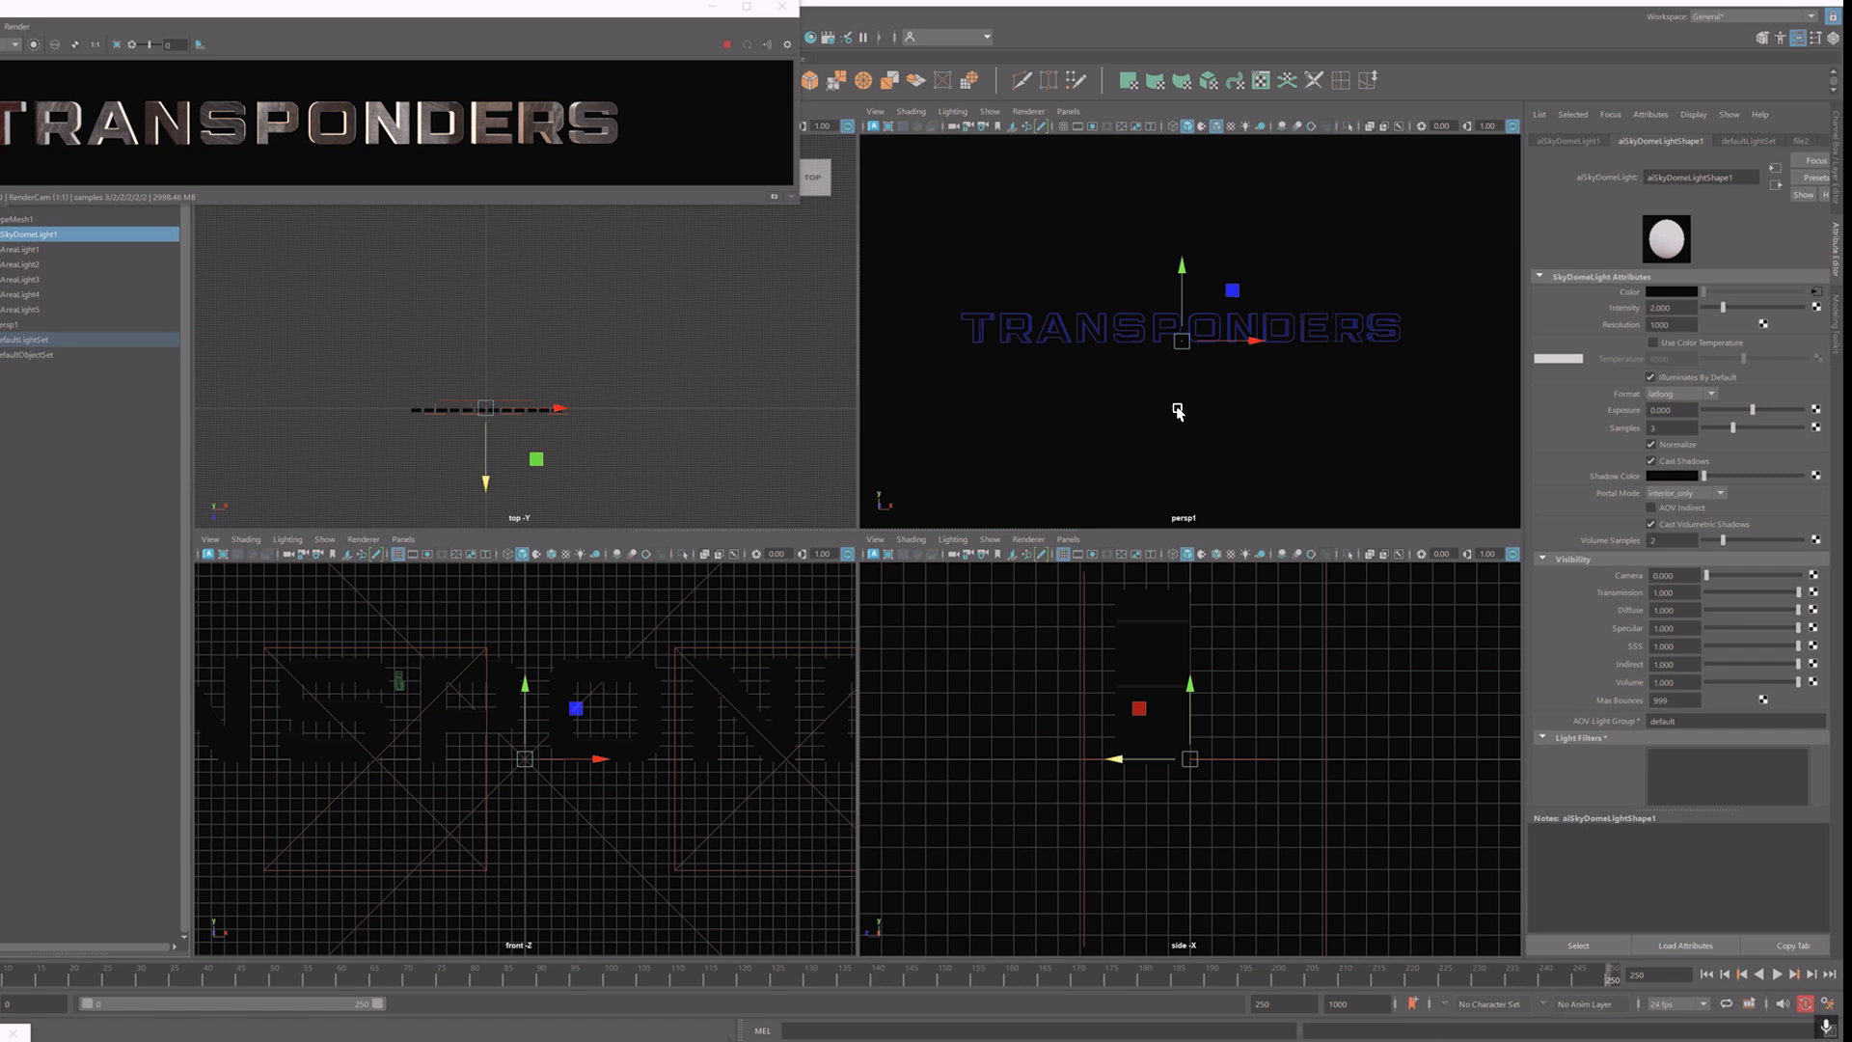
key(e)
drag(1178, 344, 1418, 358)
drag(1143, 351, 1205, 357)
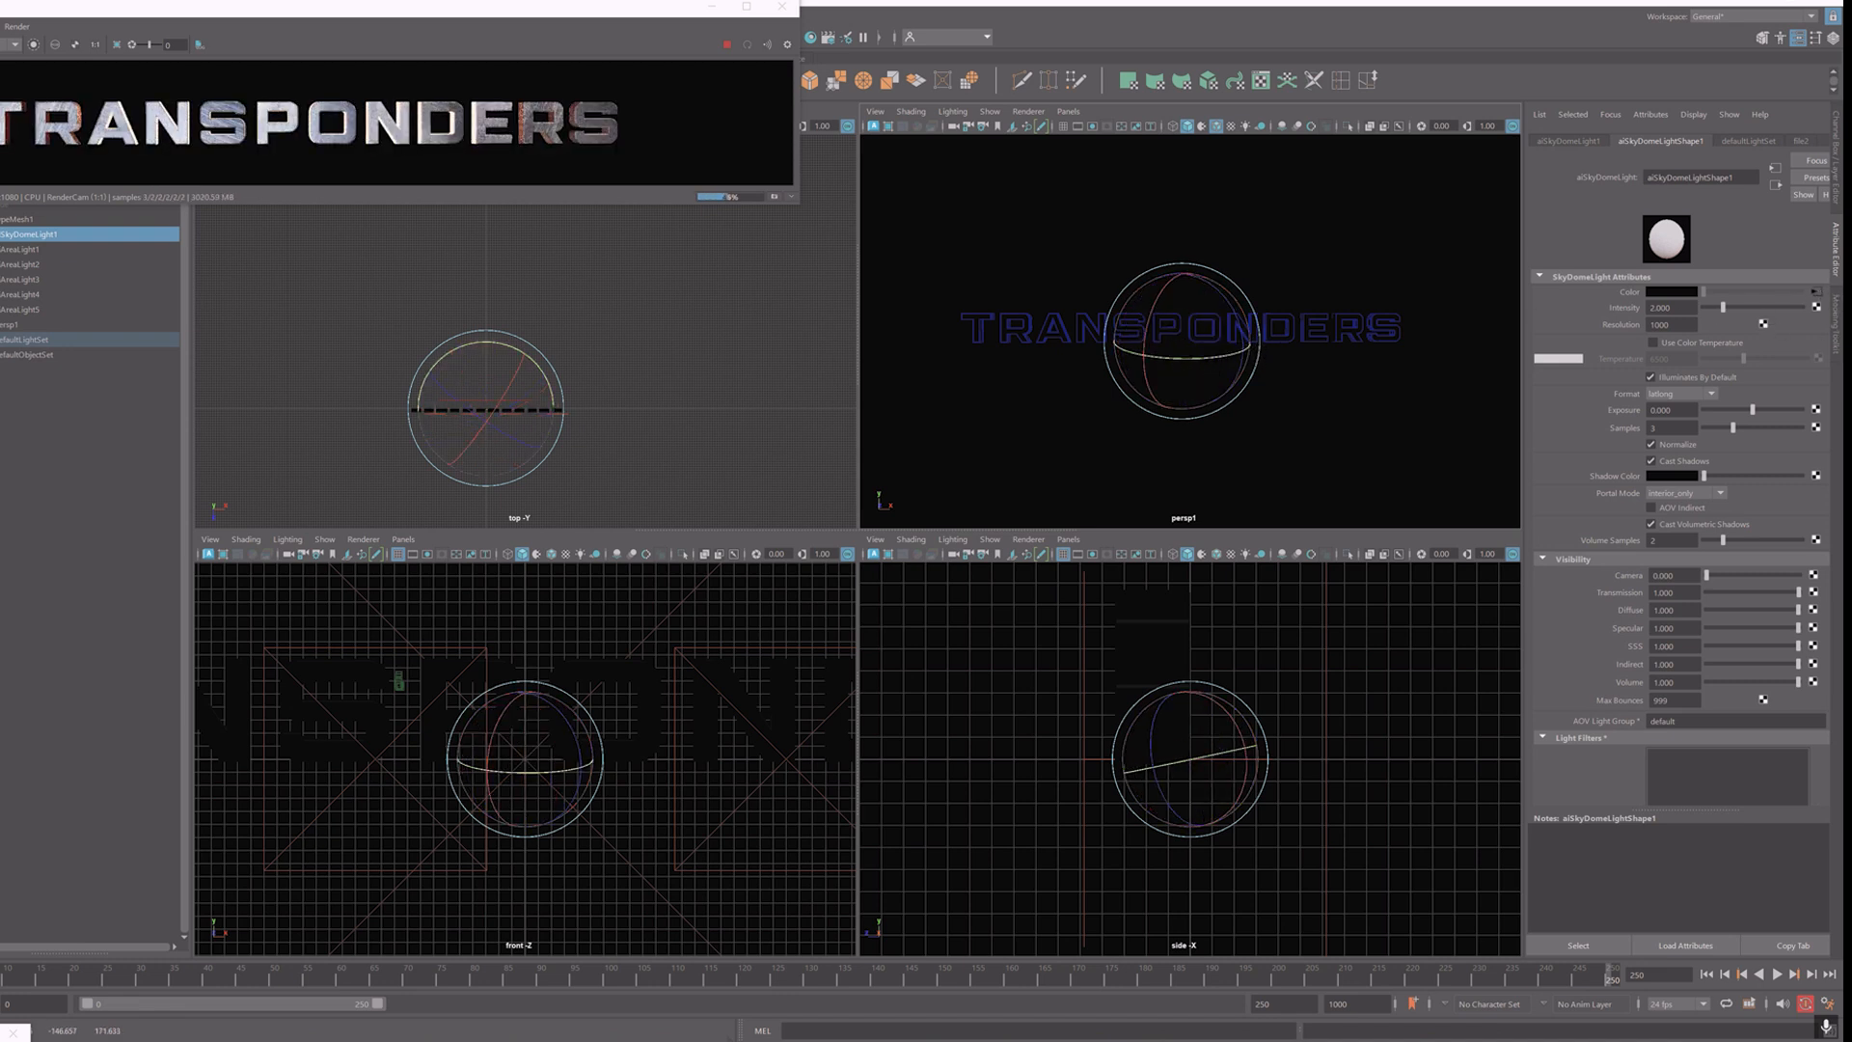
Step: Set the sky dome light's intensity to 1 and rotate the light a little further
scroll(1558, 303, down, 1)
text(1)
key(Return)
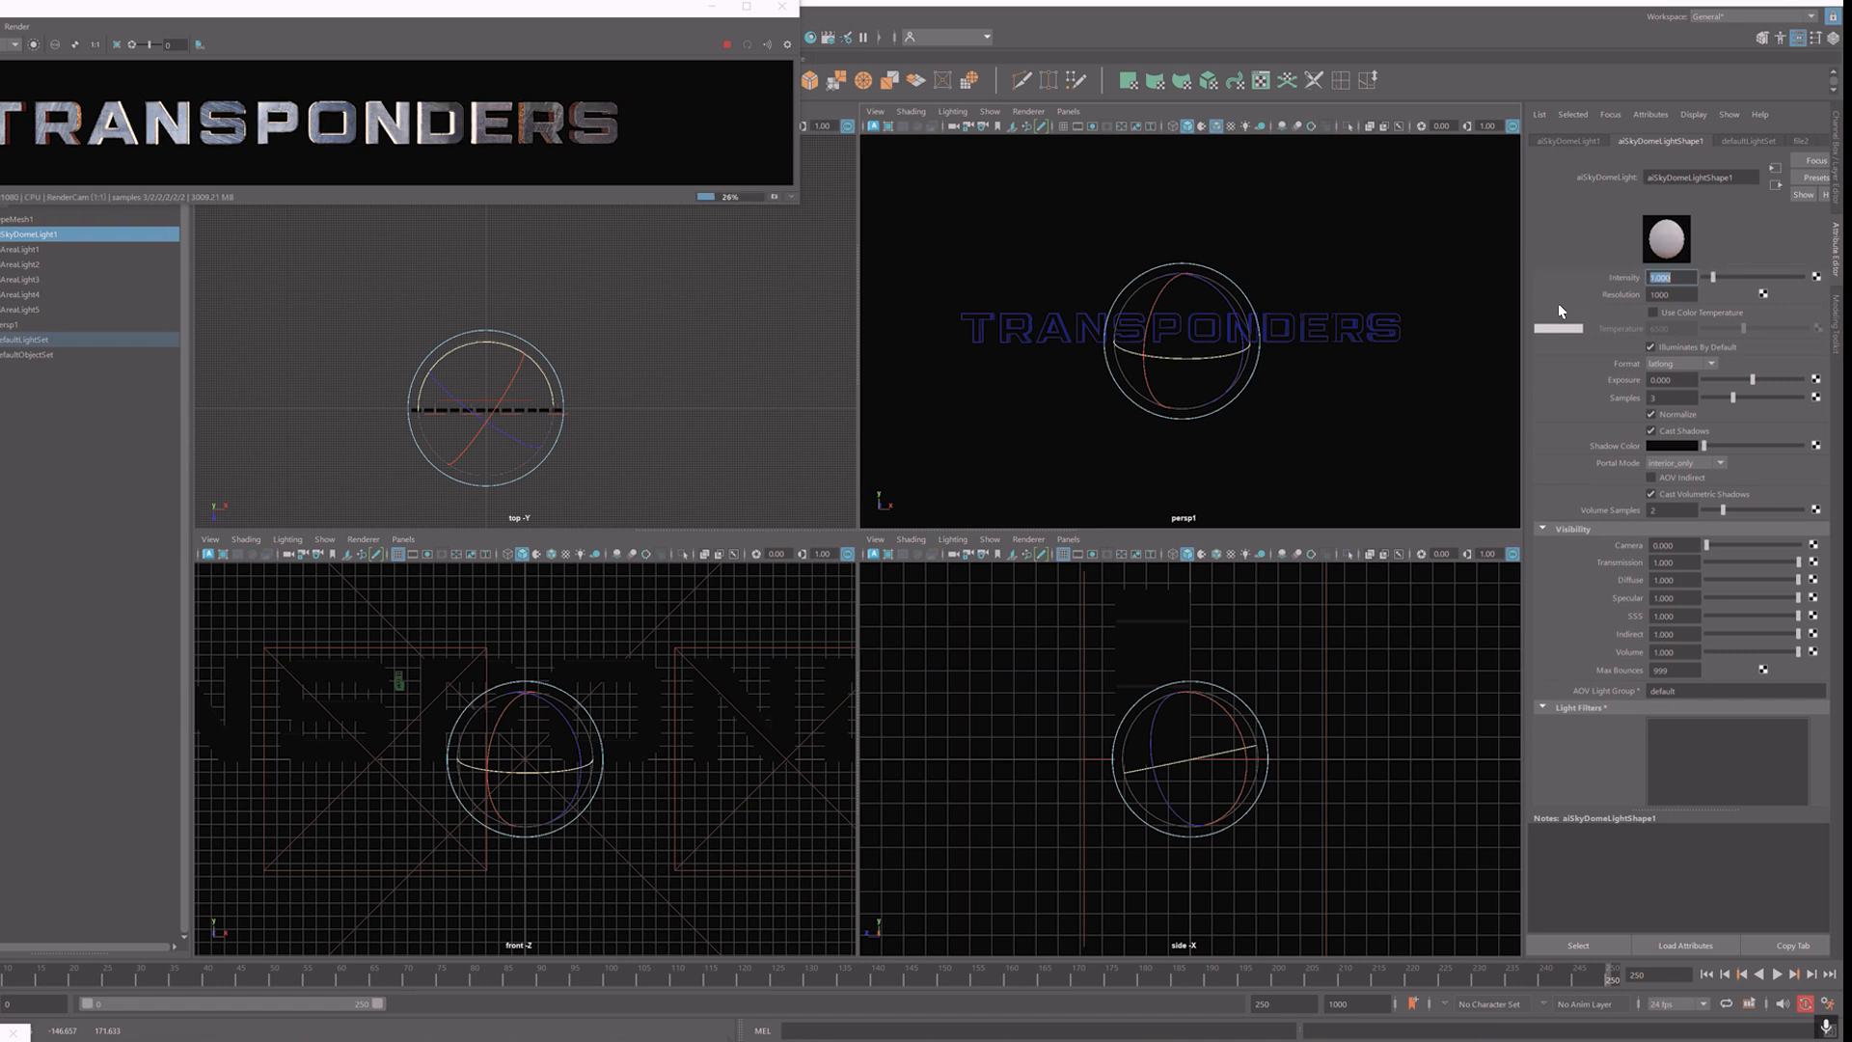
drag(1187, 360, 1096, 335)
Step: Enlarge the render view and scrub to frame 350 to examine the rendered title
drag(798, 205, 854, 442)
scroll(314, 339, down, 3)
scroll(310, 343, up, 3)
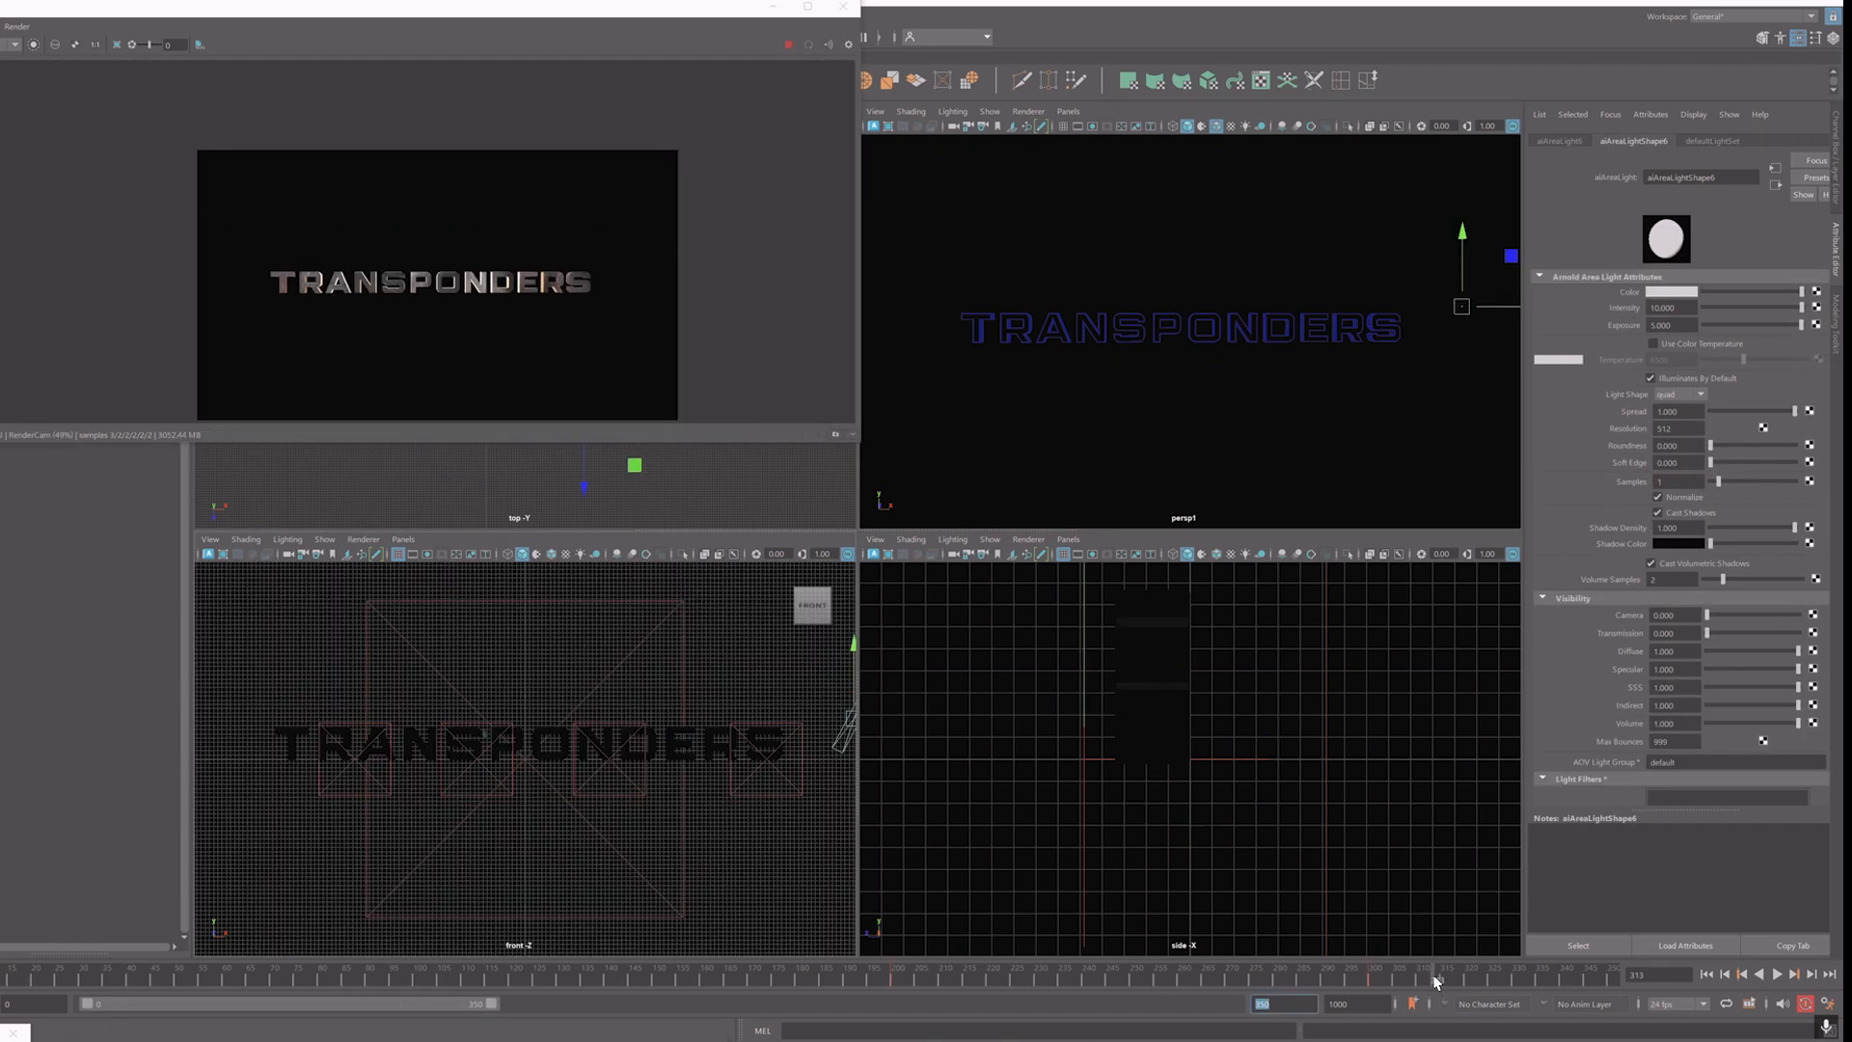
drag(1434, 982, 1613, 974)
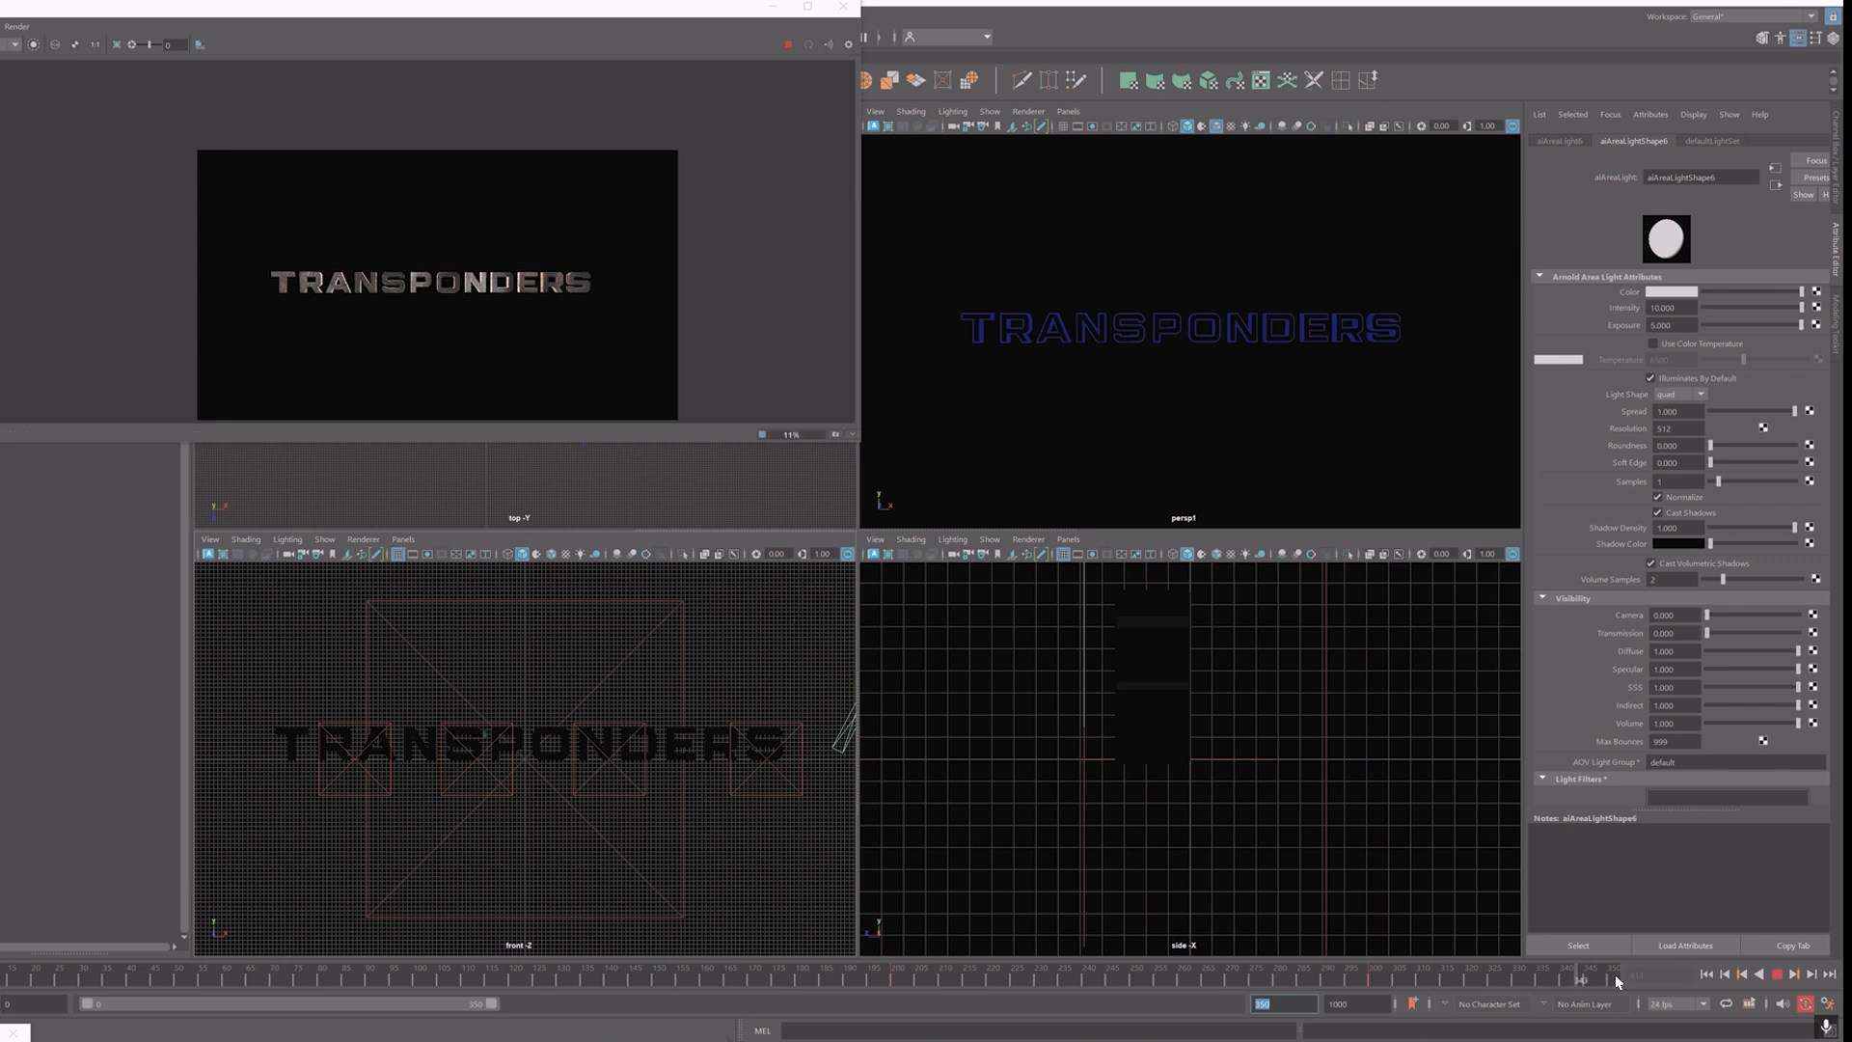
scroll(527, 330, up, 1)
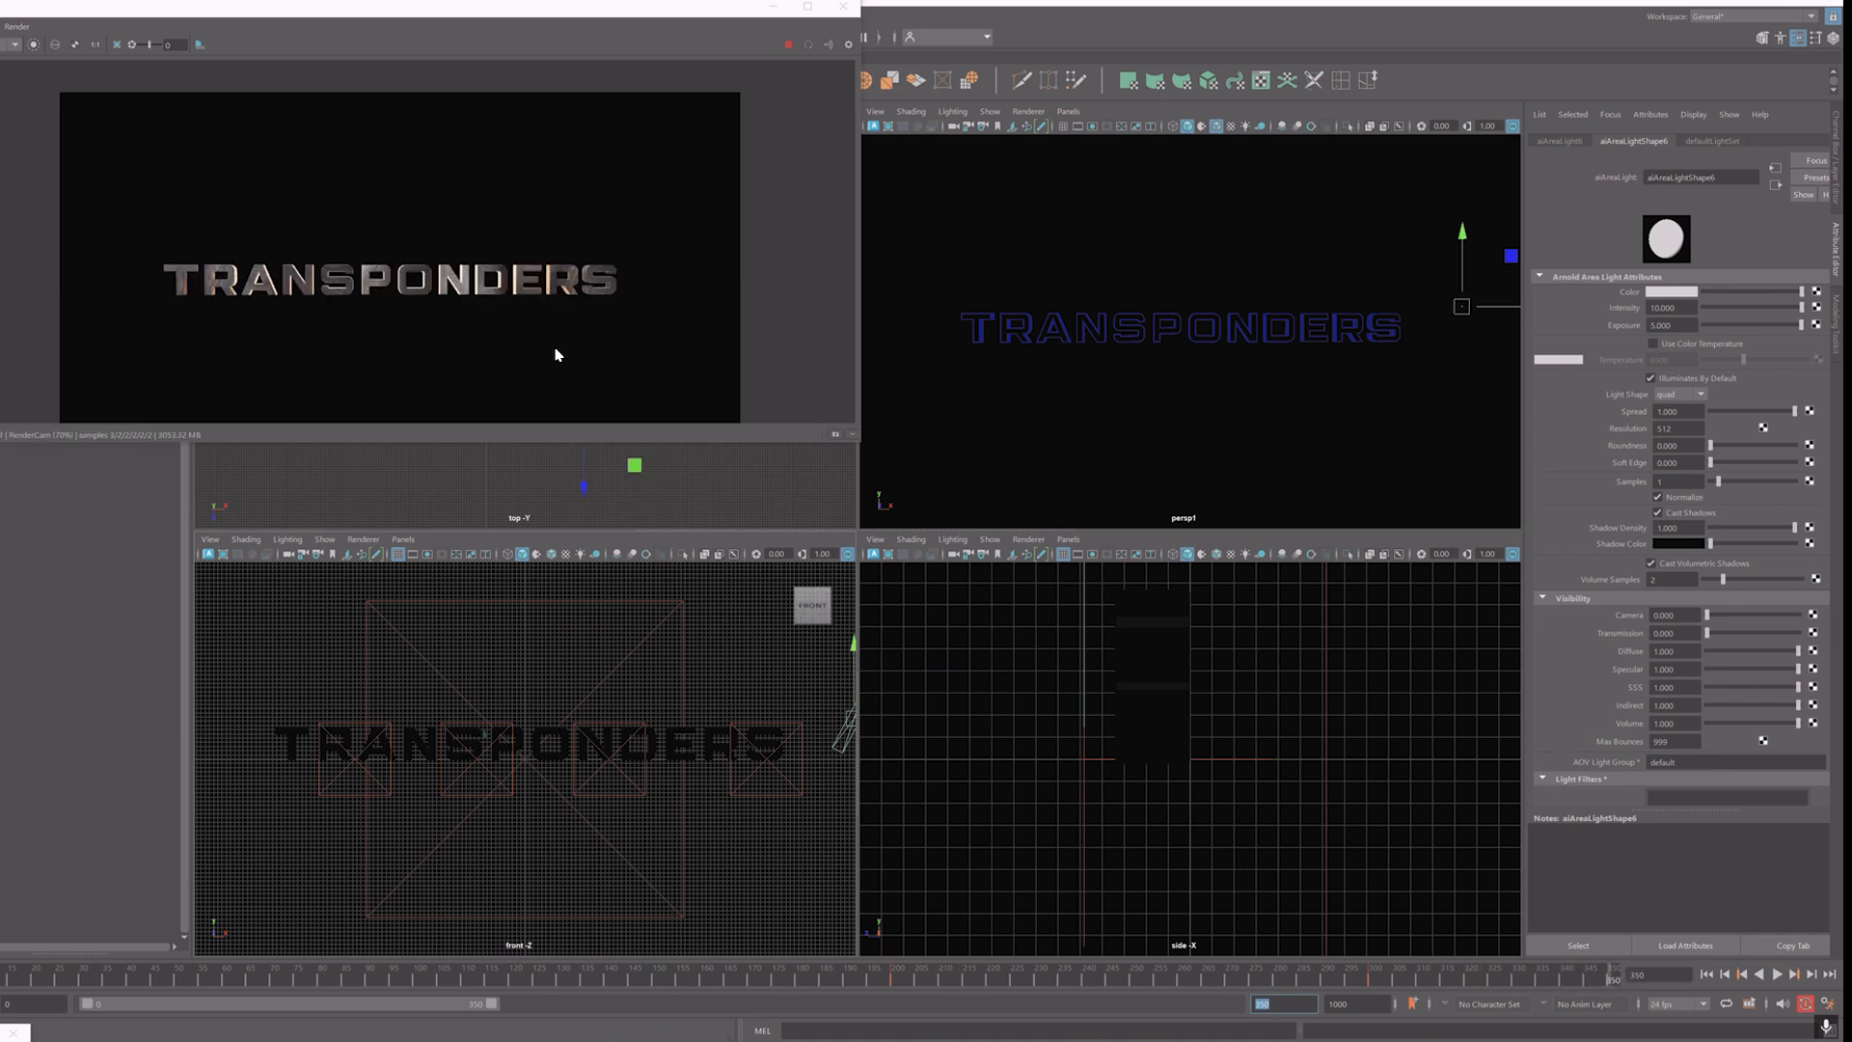
Step: Open the render settings and set Arnold's Camera (AA) samples to 5
double_click(443, 9)
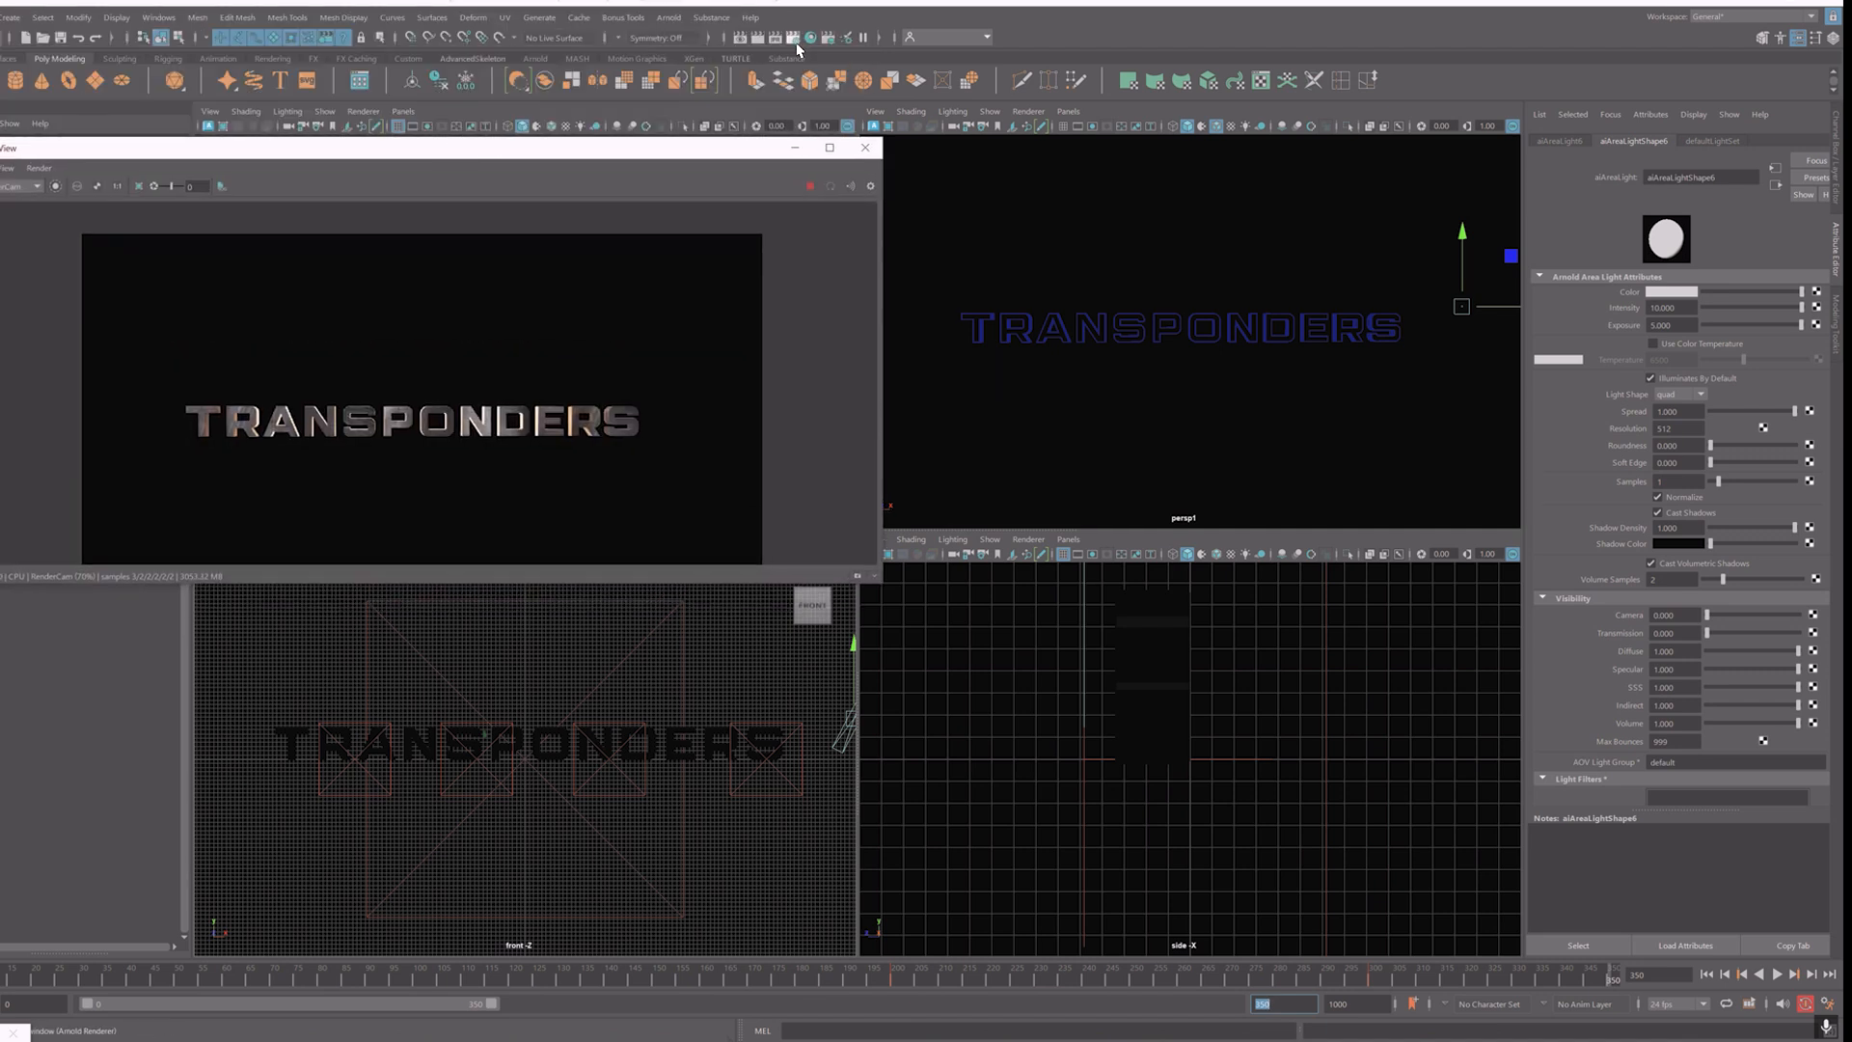
click(794, 38)
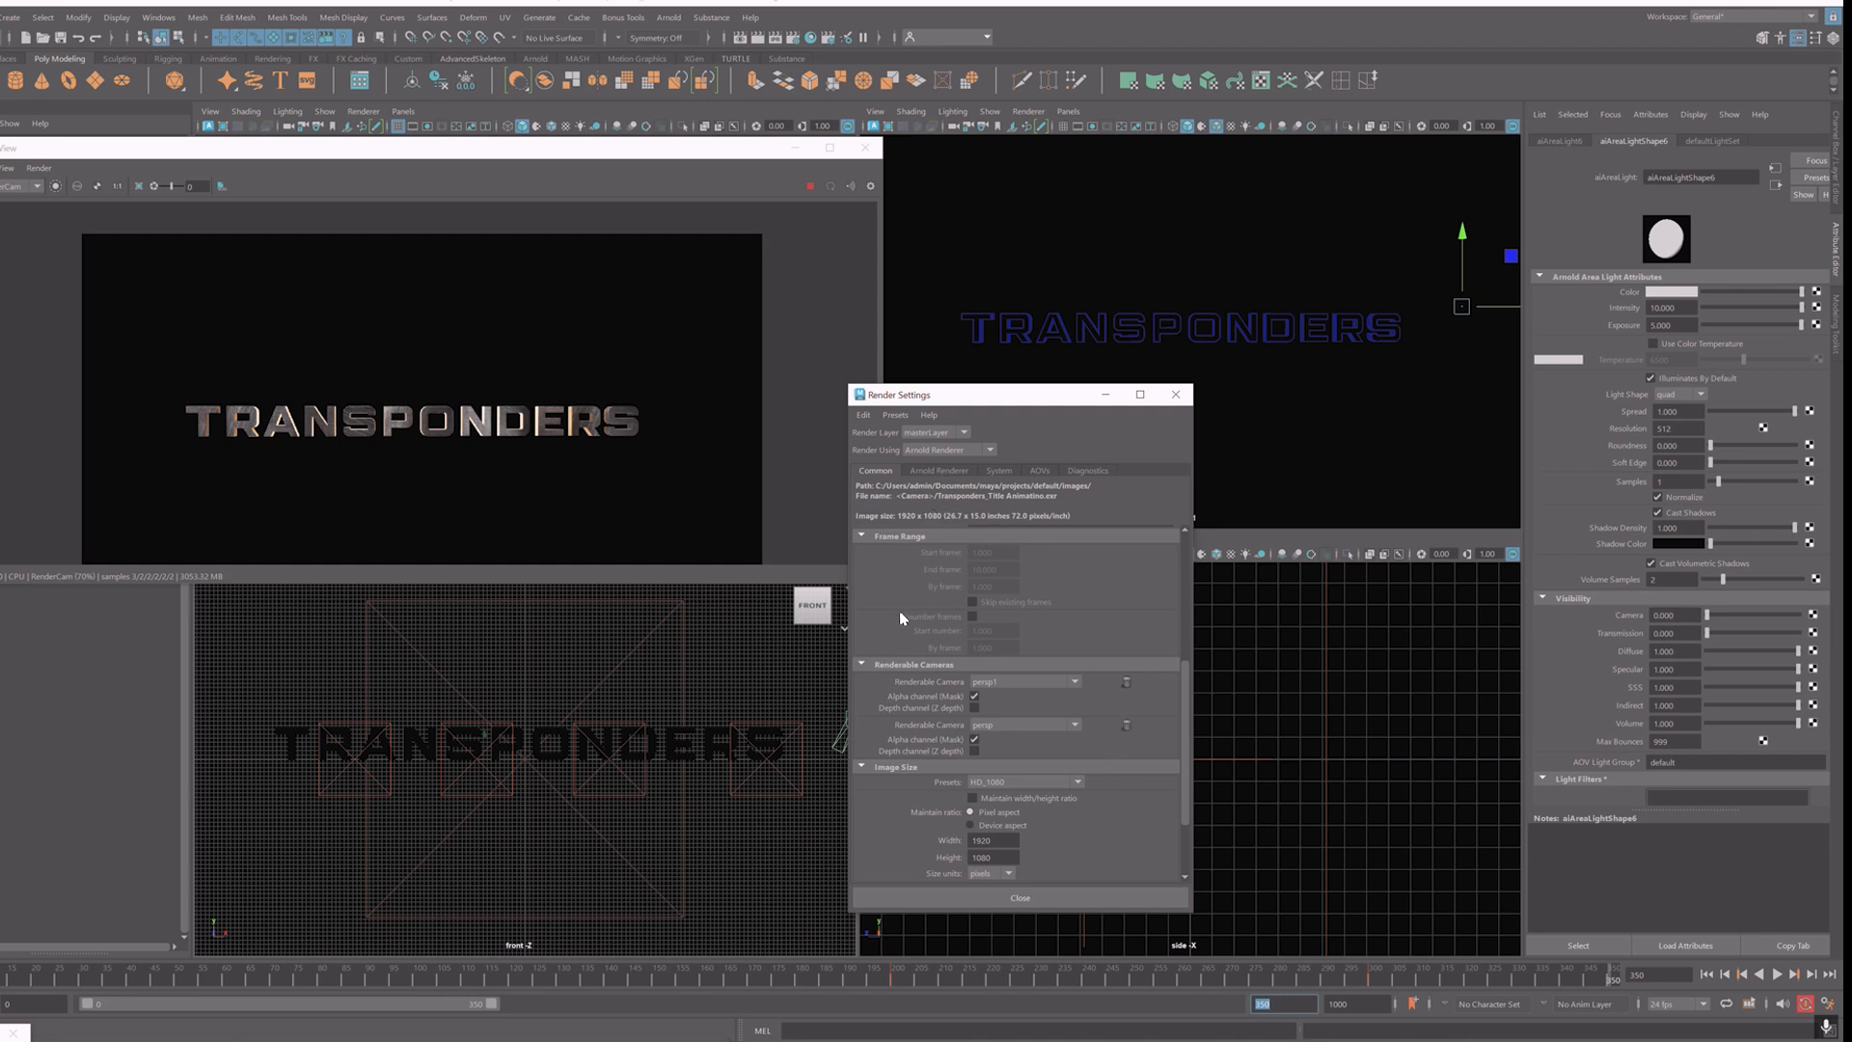
scroll(901, 614, down, 3)
click(938, 469)
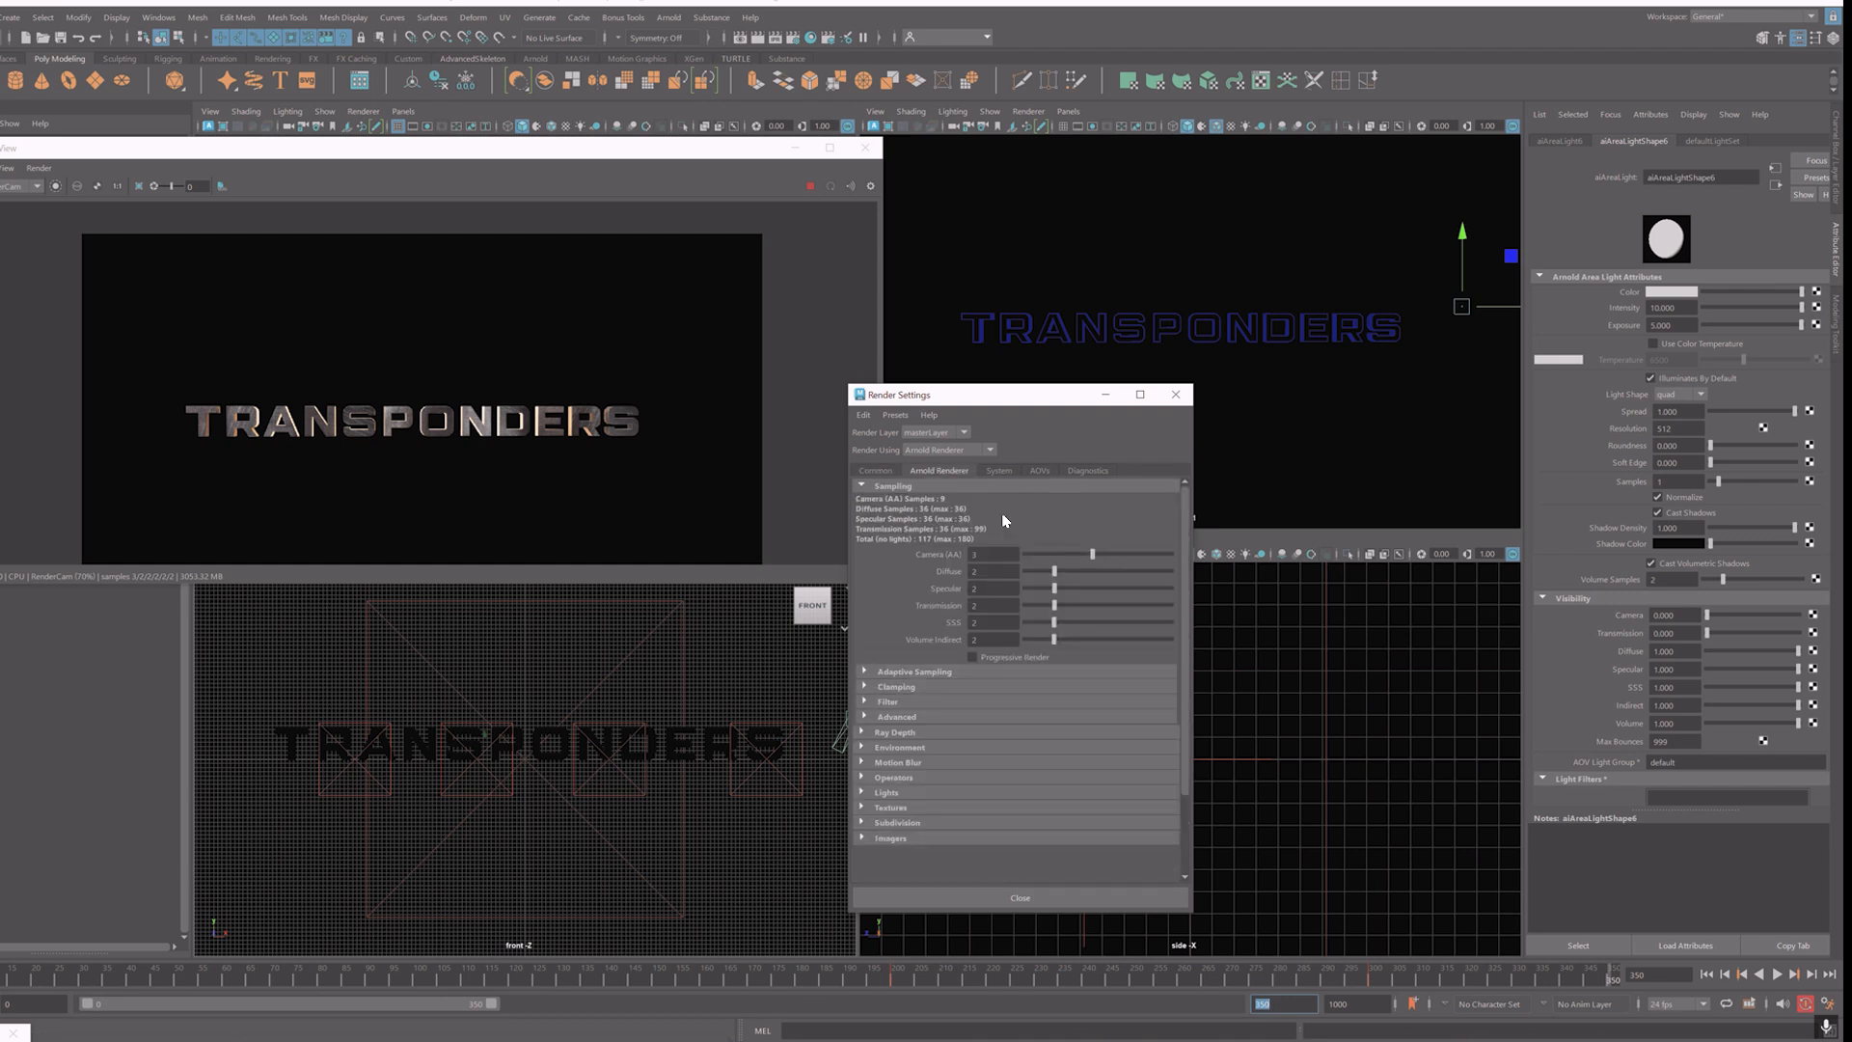
click(988, 554)
text(5)
key(Return)
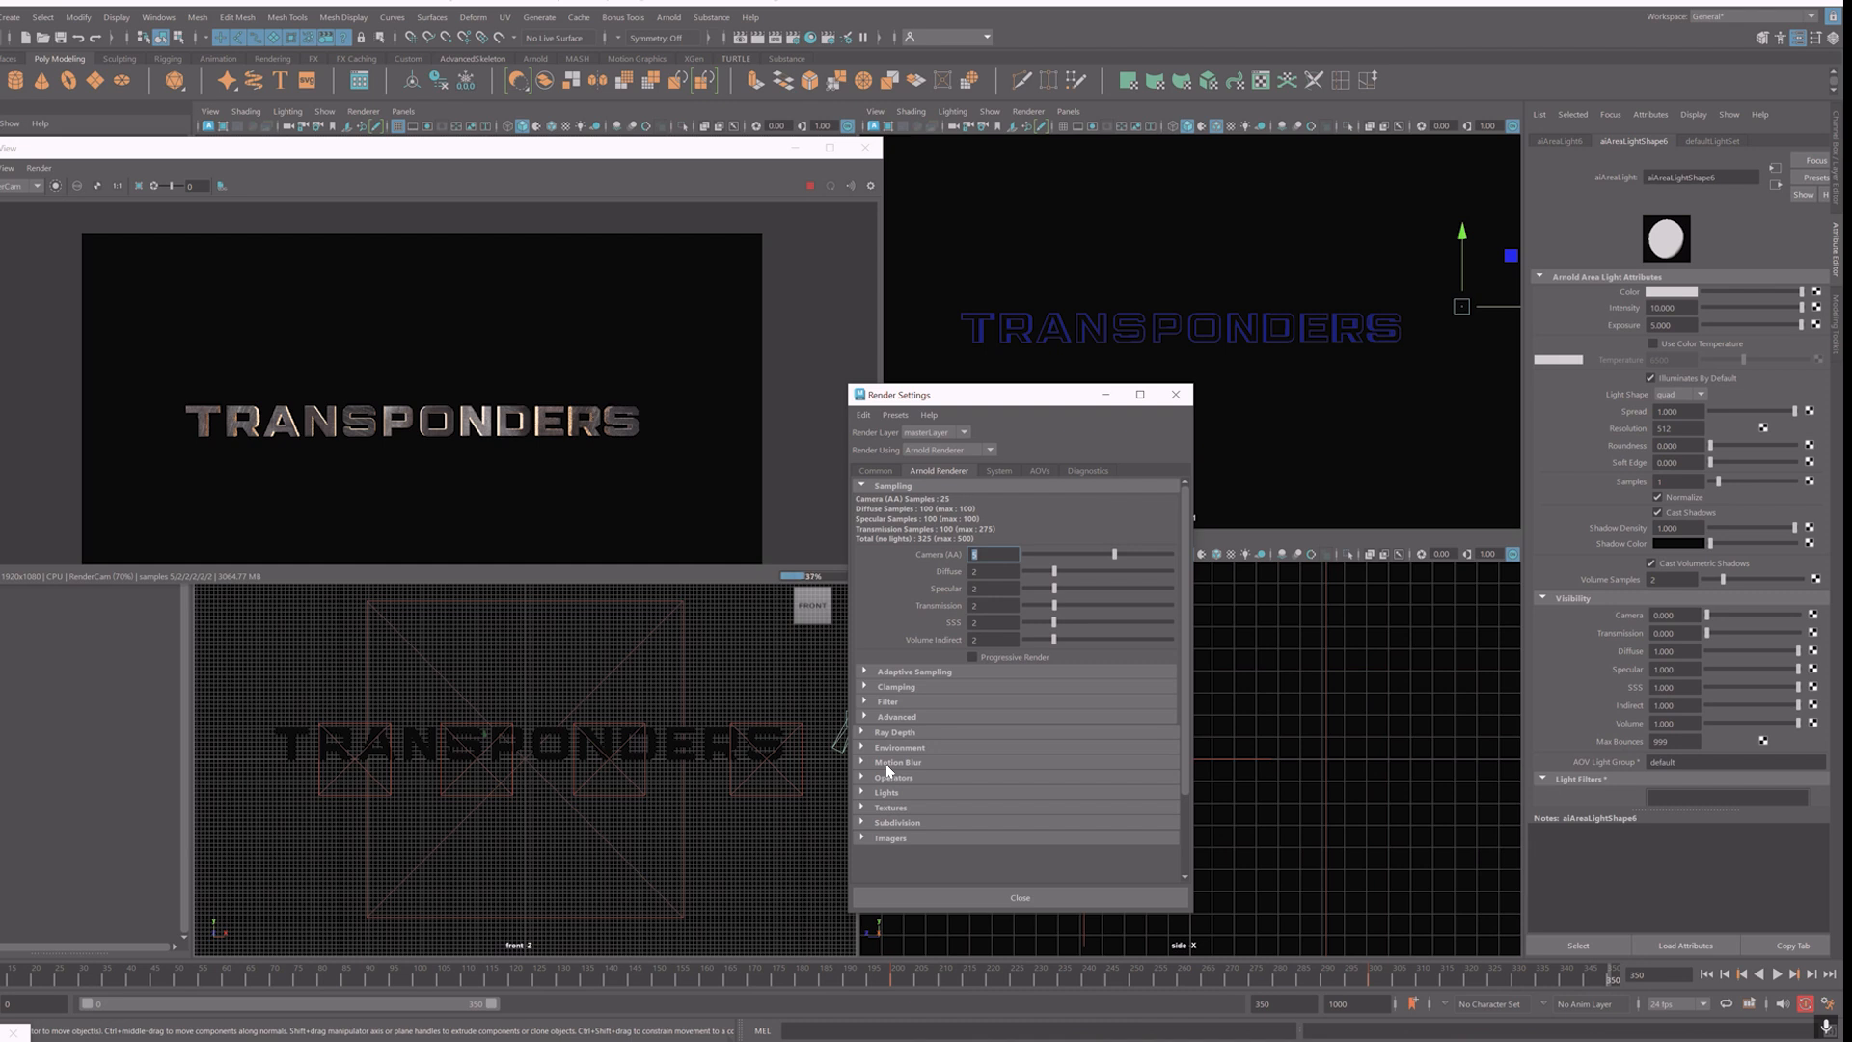
Step: Enable Arnold motion blur, and look over the System and Common render settings
click(886, 762)
click(970, 776)
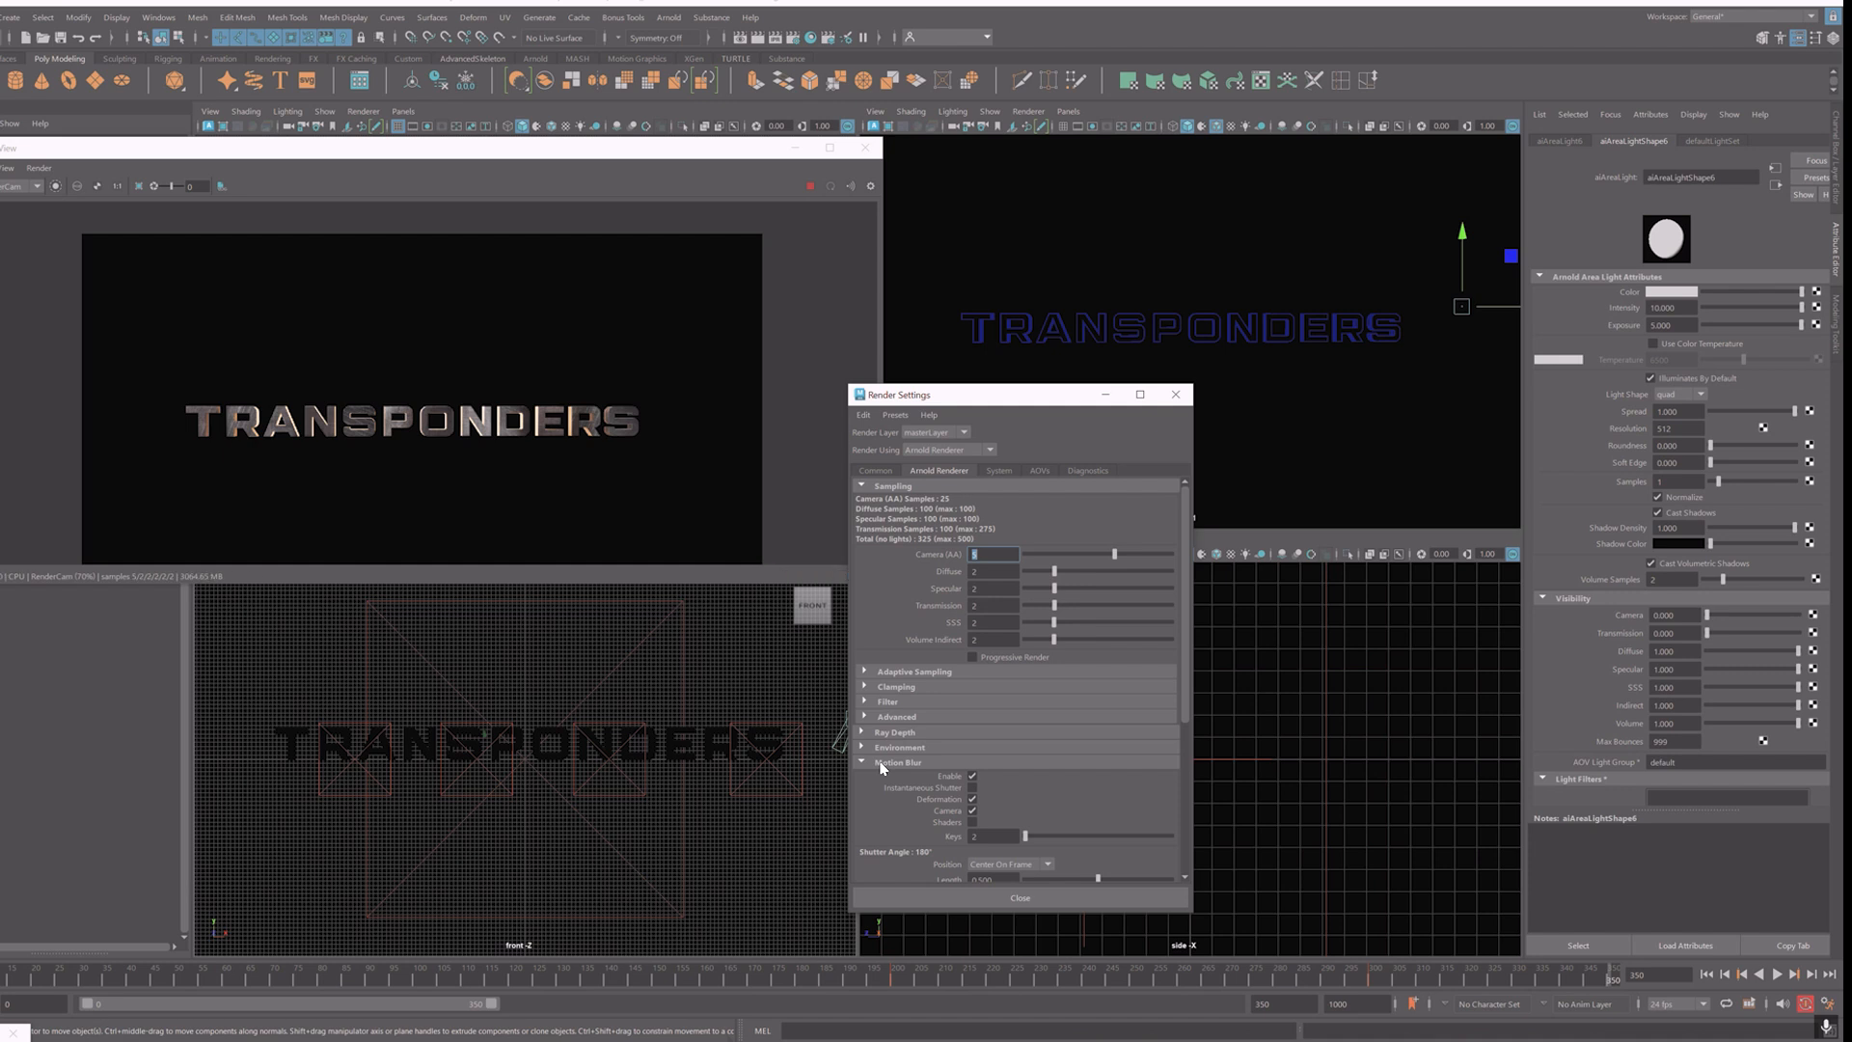
click(881, 764)
click(999, 470)
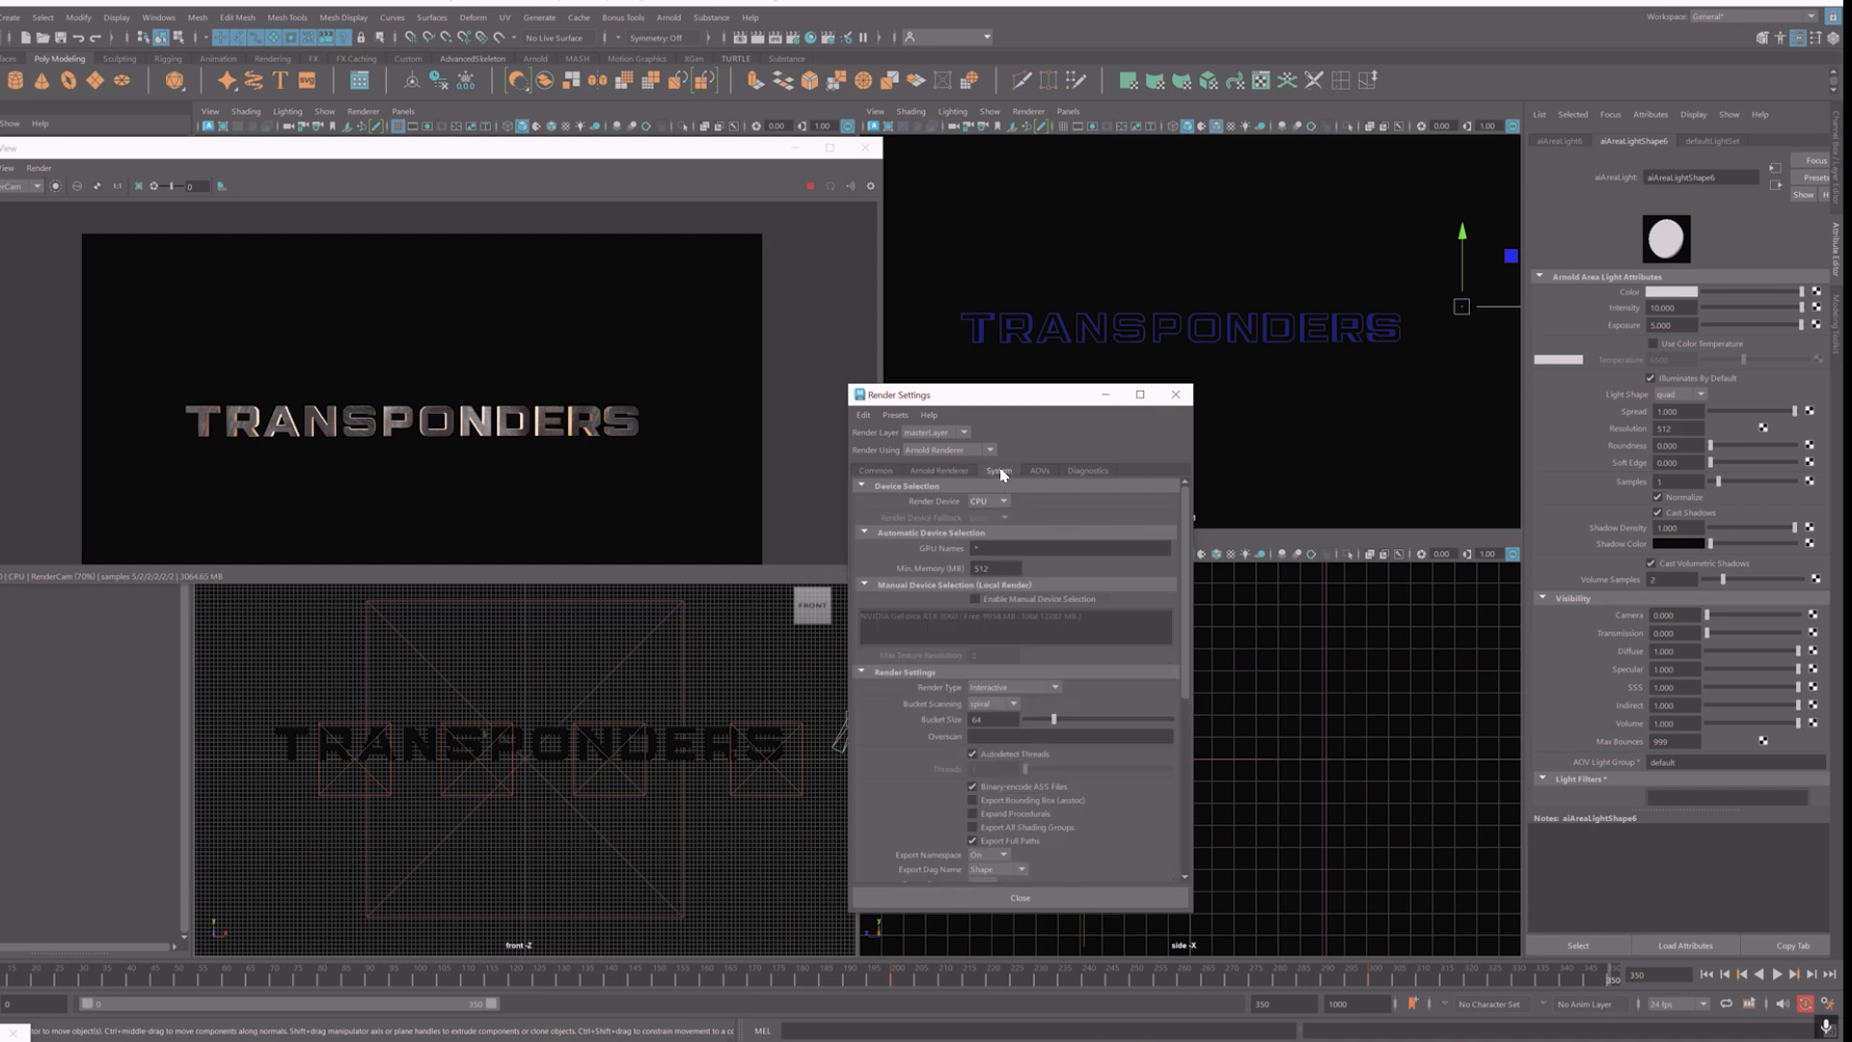
click(875, 471)
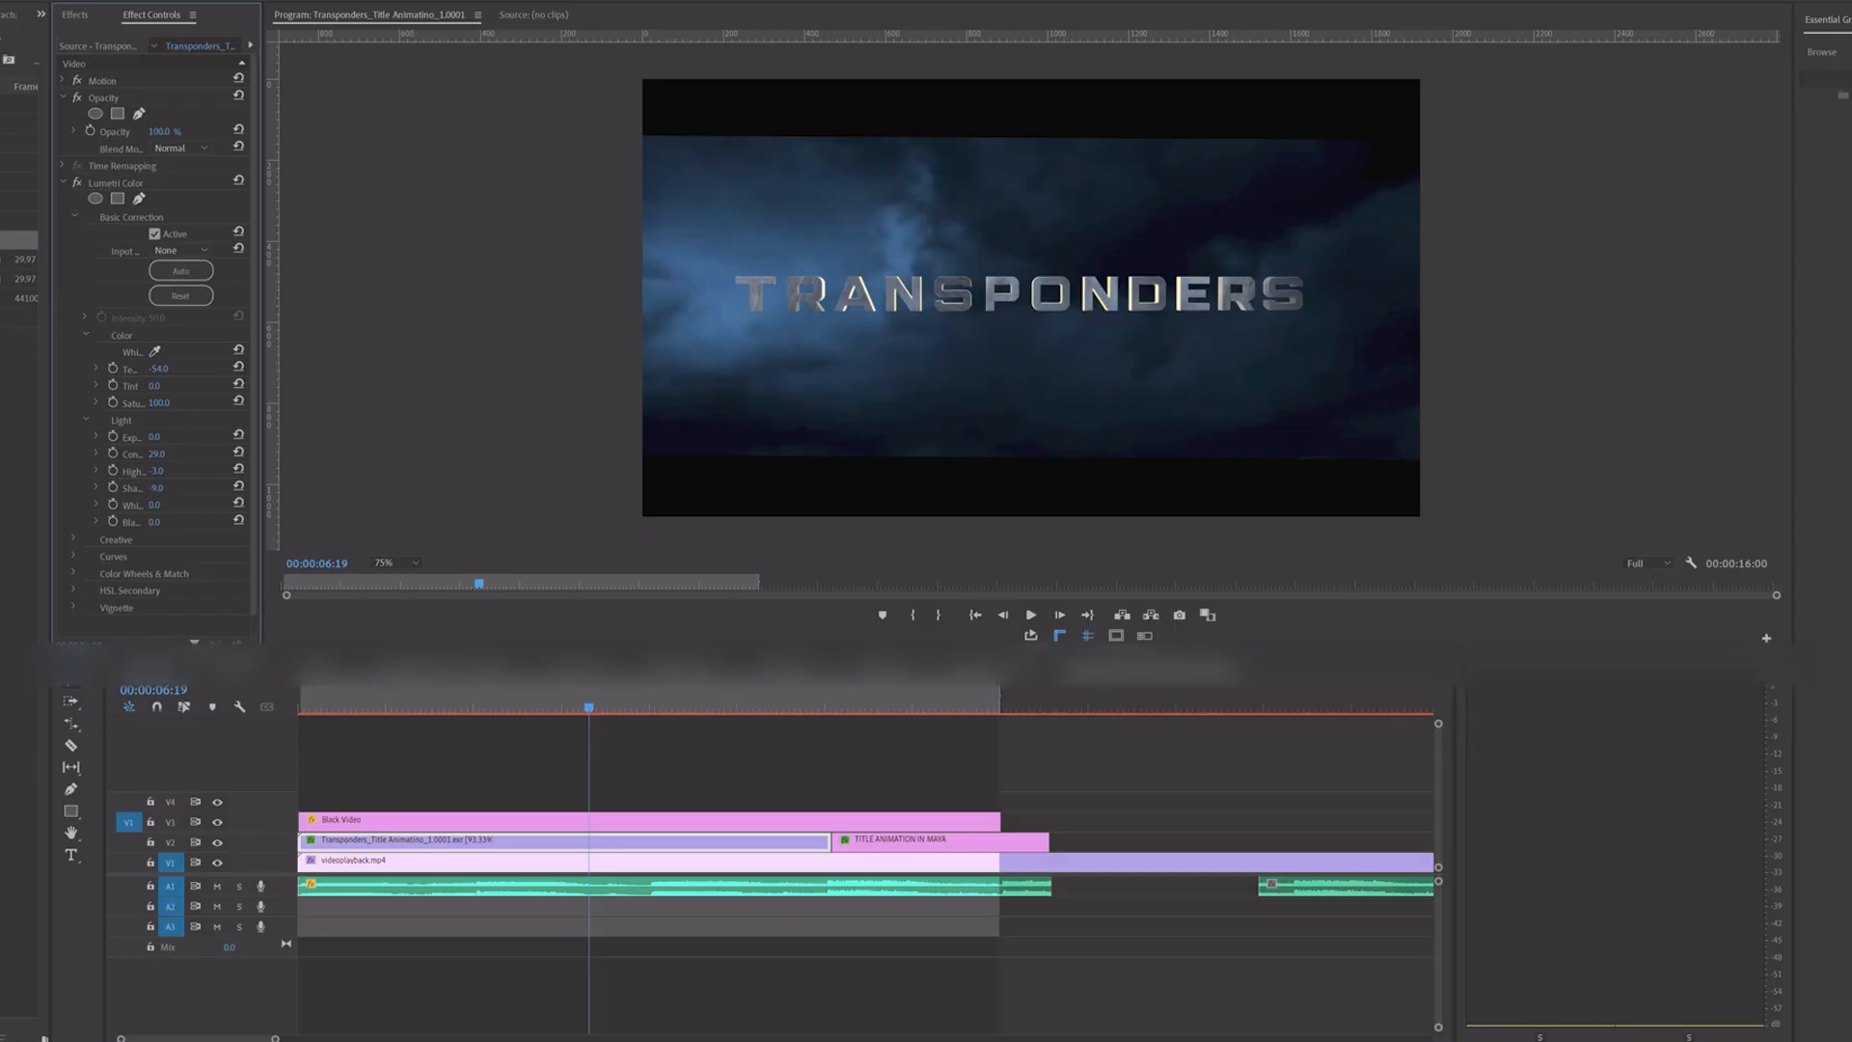
Step: Switch to Premiere Pro and show the Creative settings of the title clip's Lumetri Color effect
key(ctrl+z)
click(74, 217)
click(72, 234)
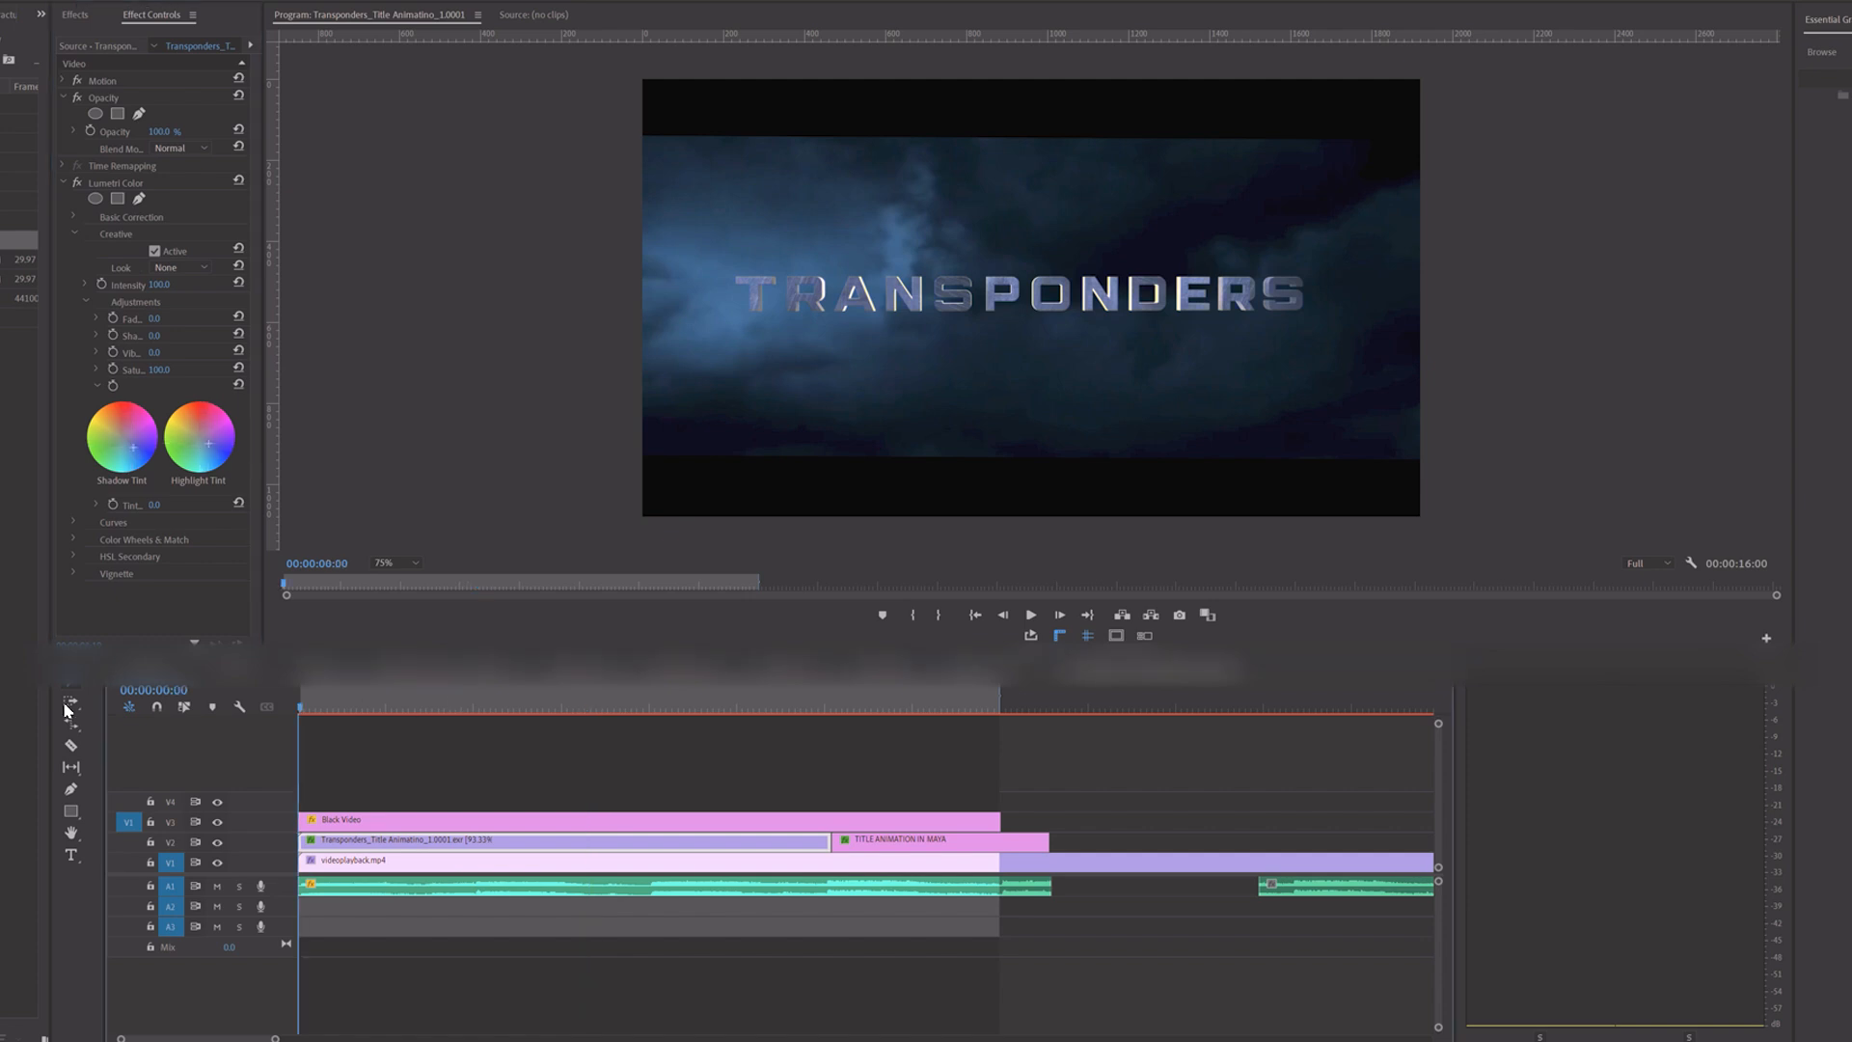
Step: Play the composited title sequence from the start and extend the end of the Black Video clip slightly
key(Home)
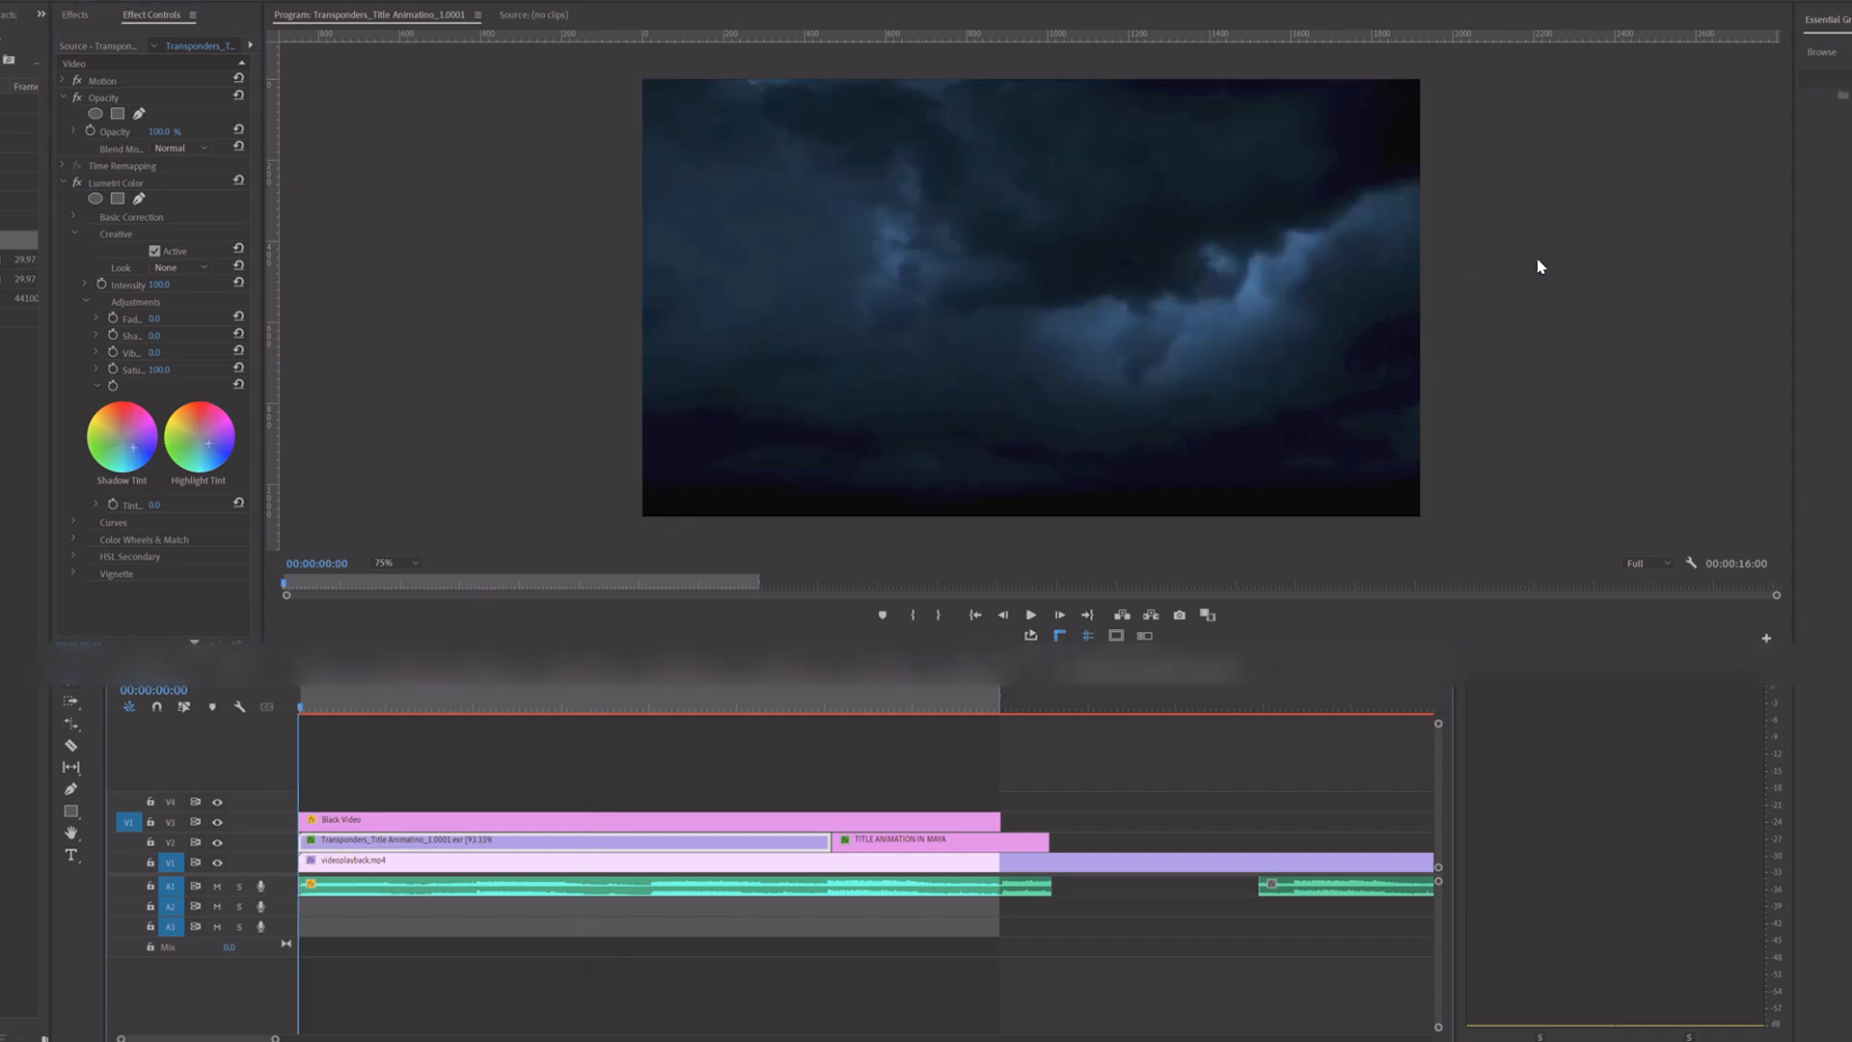
key(space)
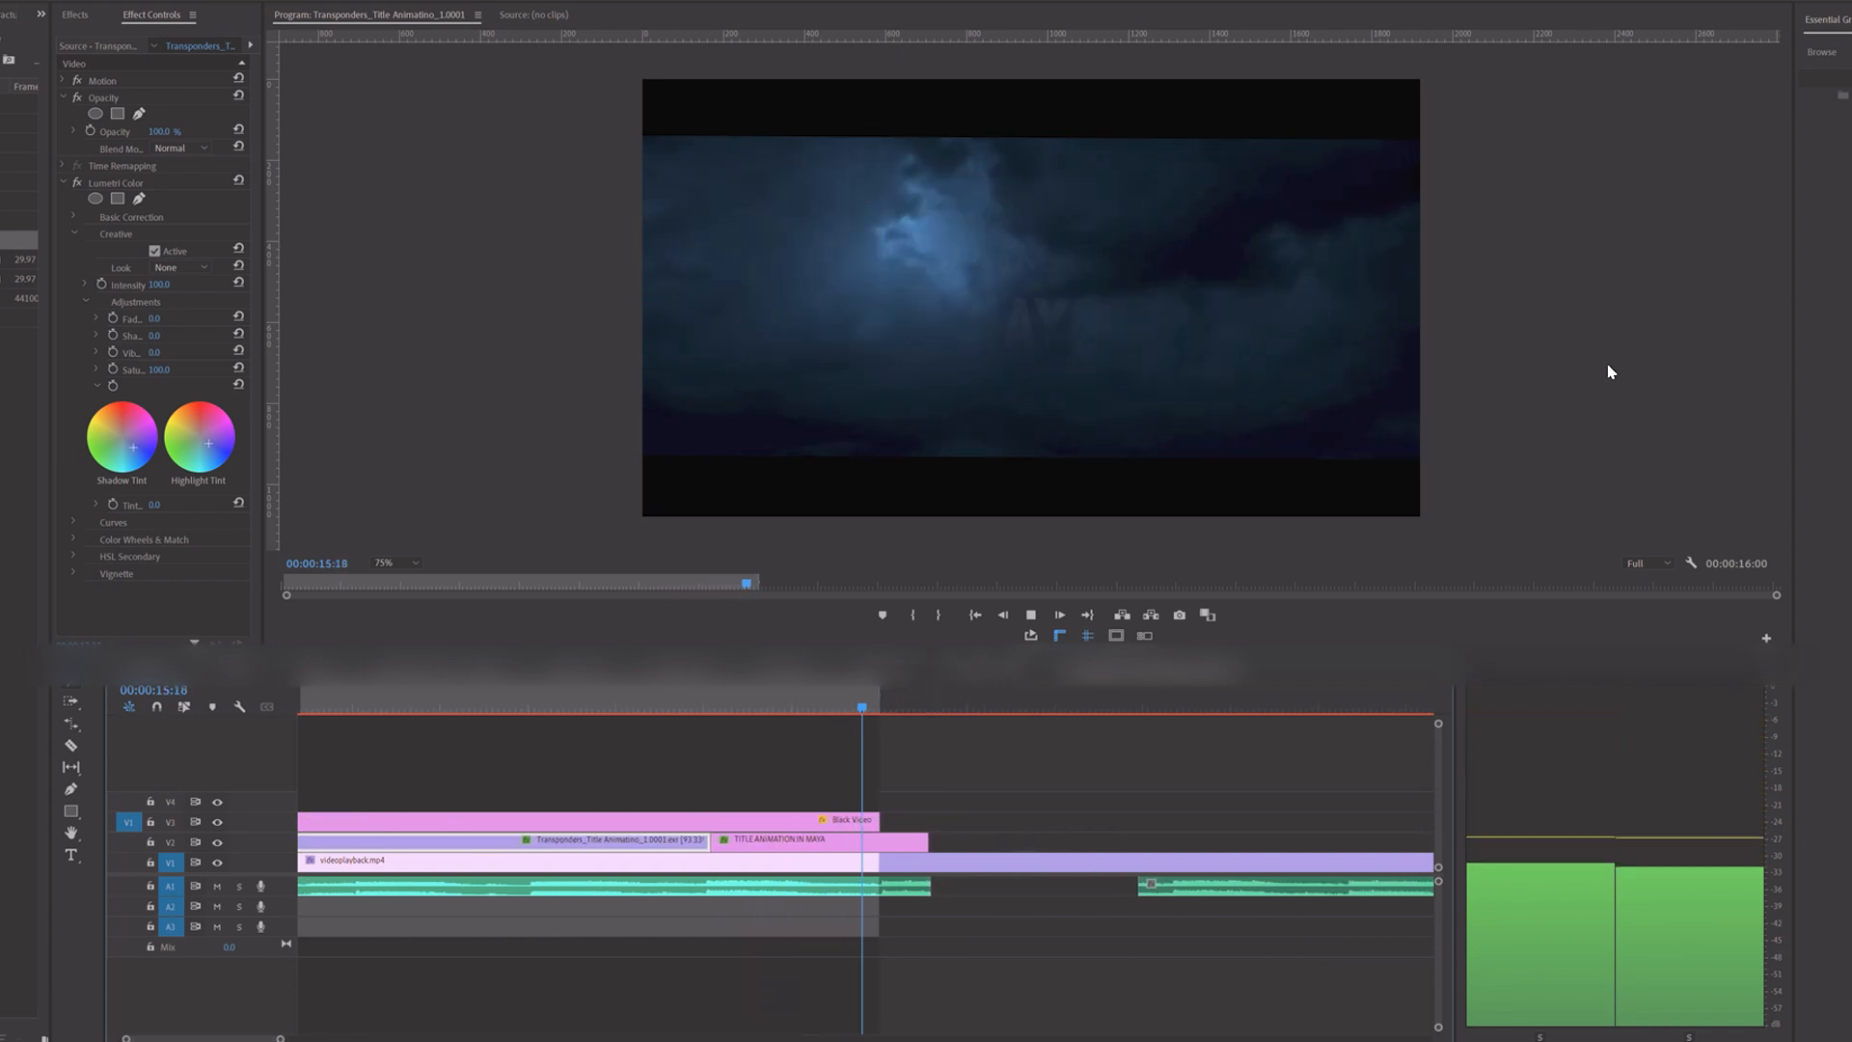
key(space)
click(835, 709)
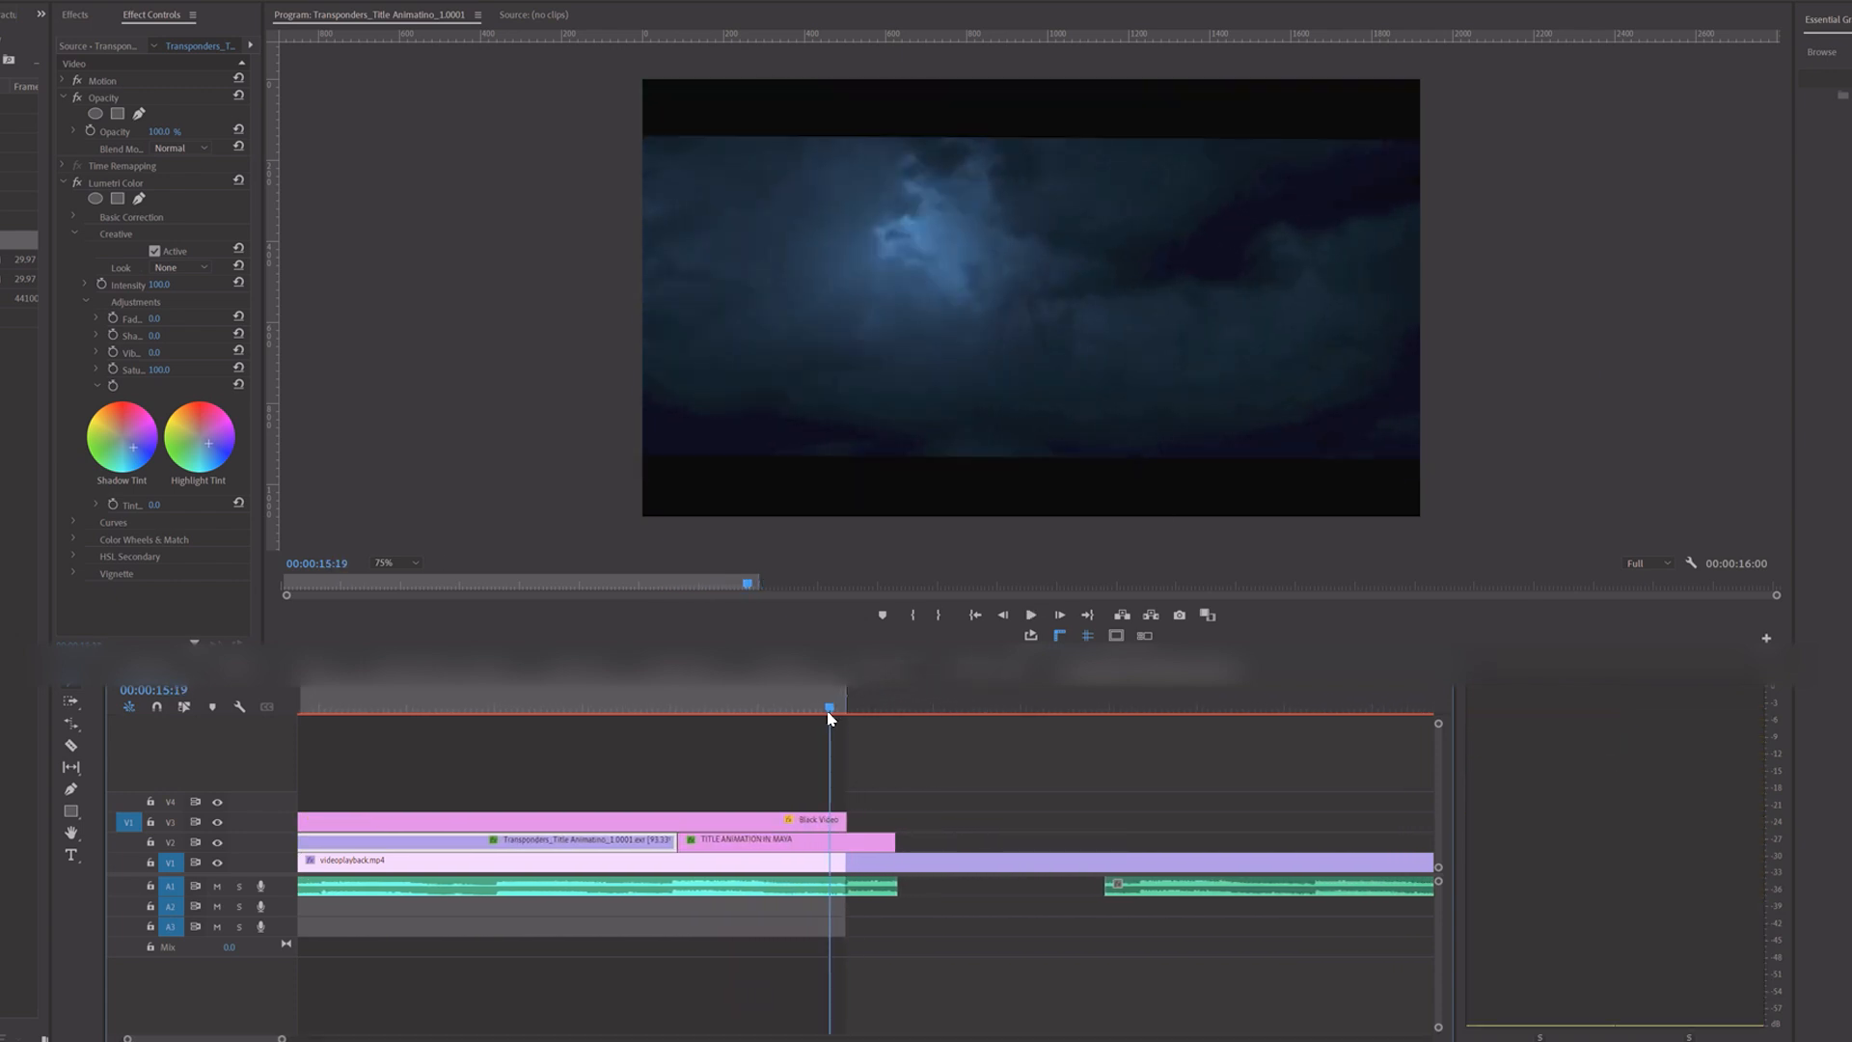
drag(846, 819, 885, 819)
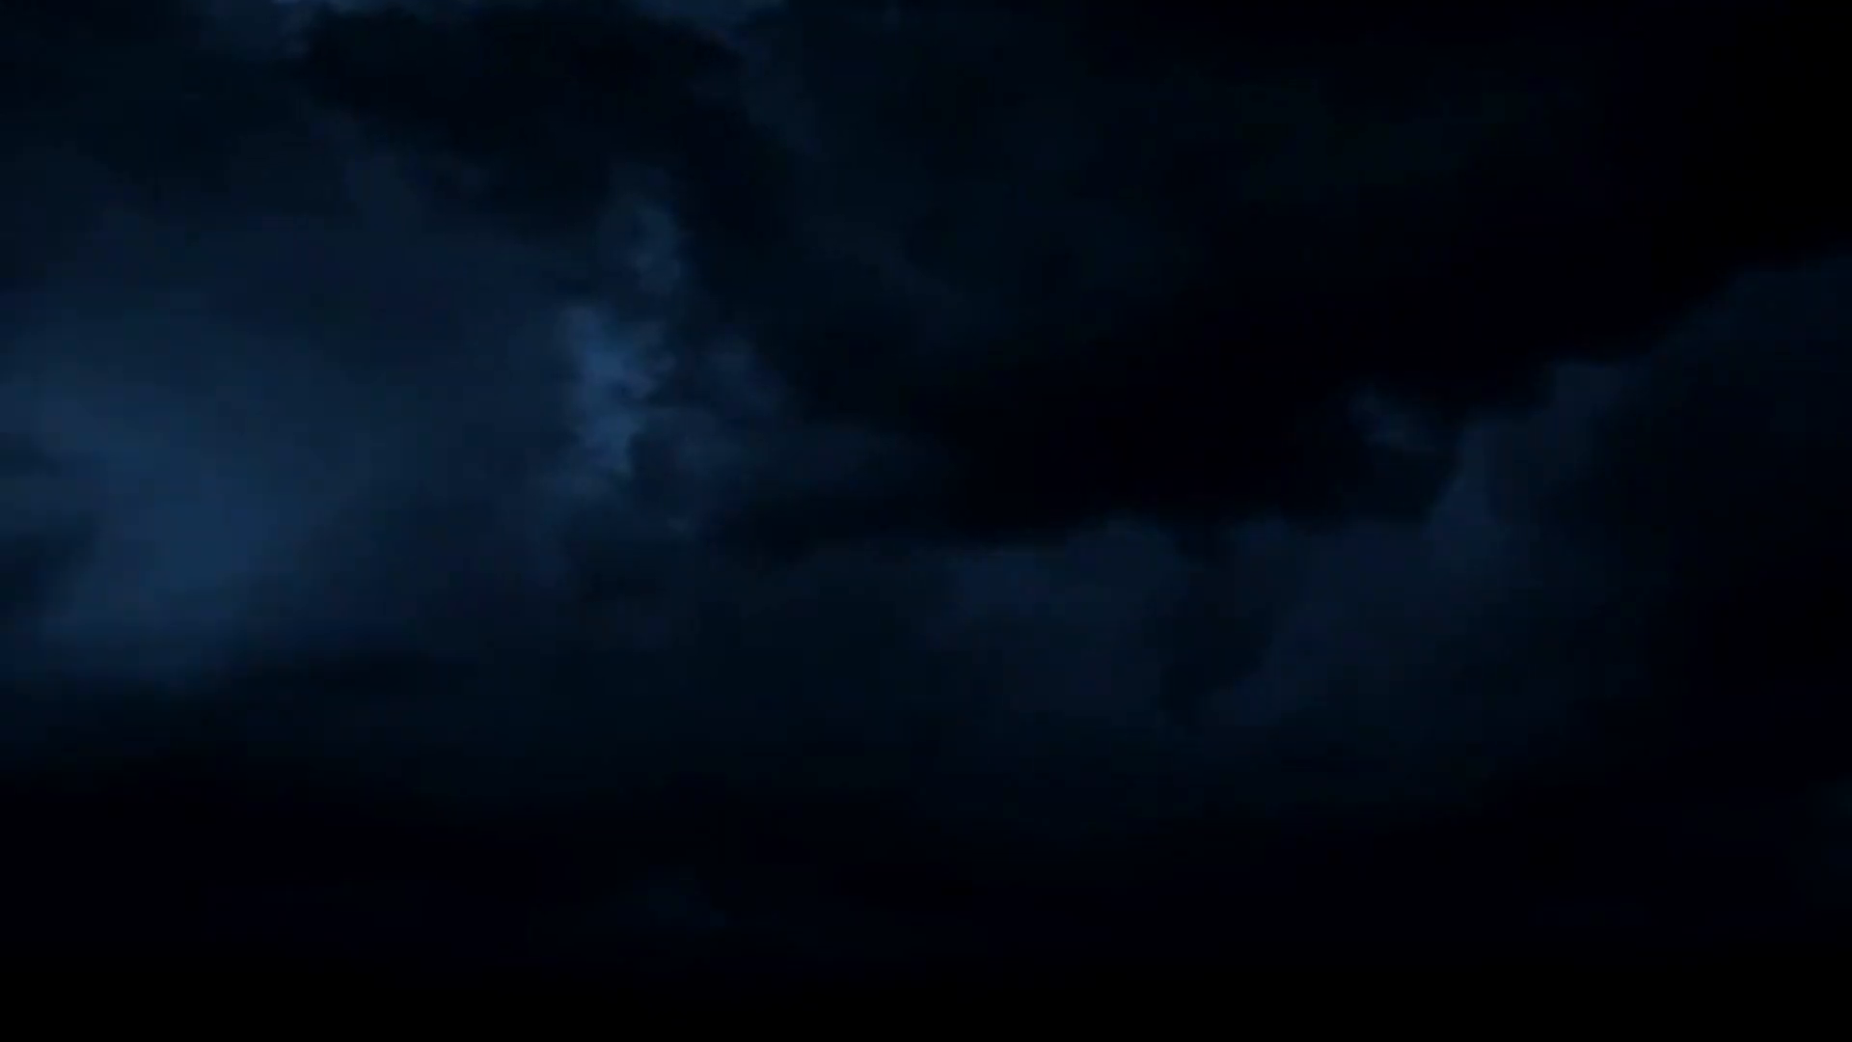